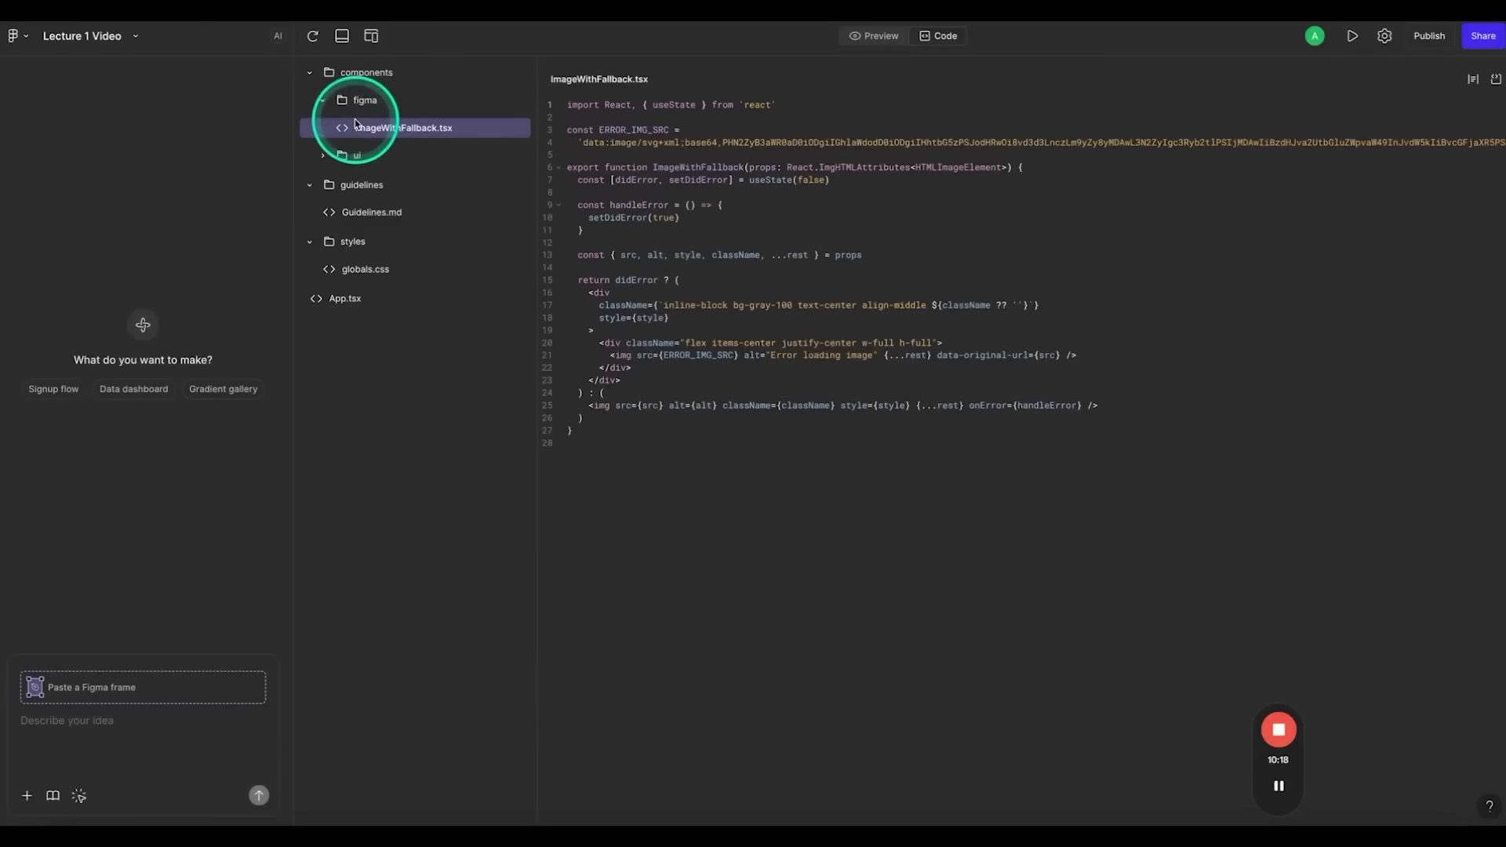
Open Guidelines.md in the guidelines folder and read through its system and design rules
{"action": "left_click", "coordinate": [353, 240]}
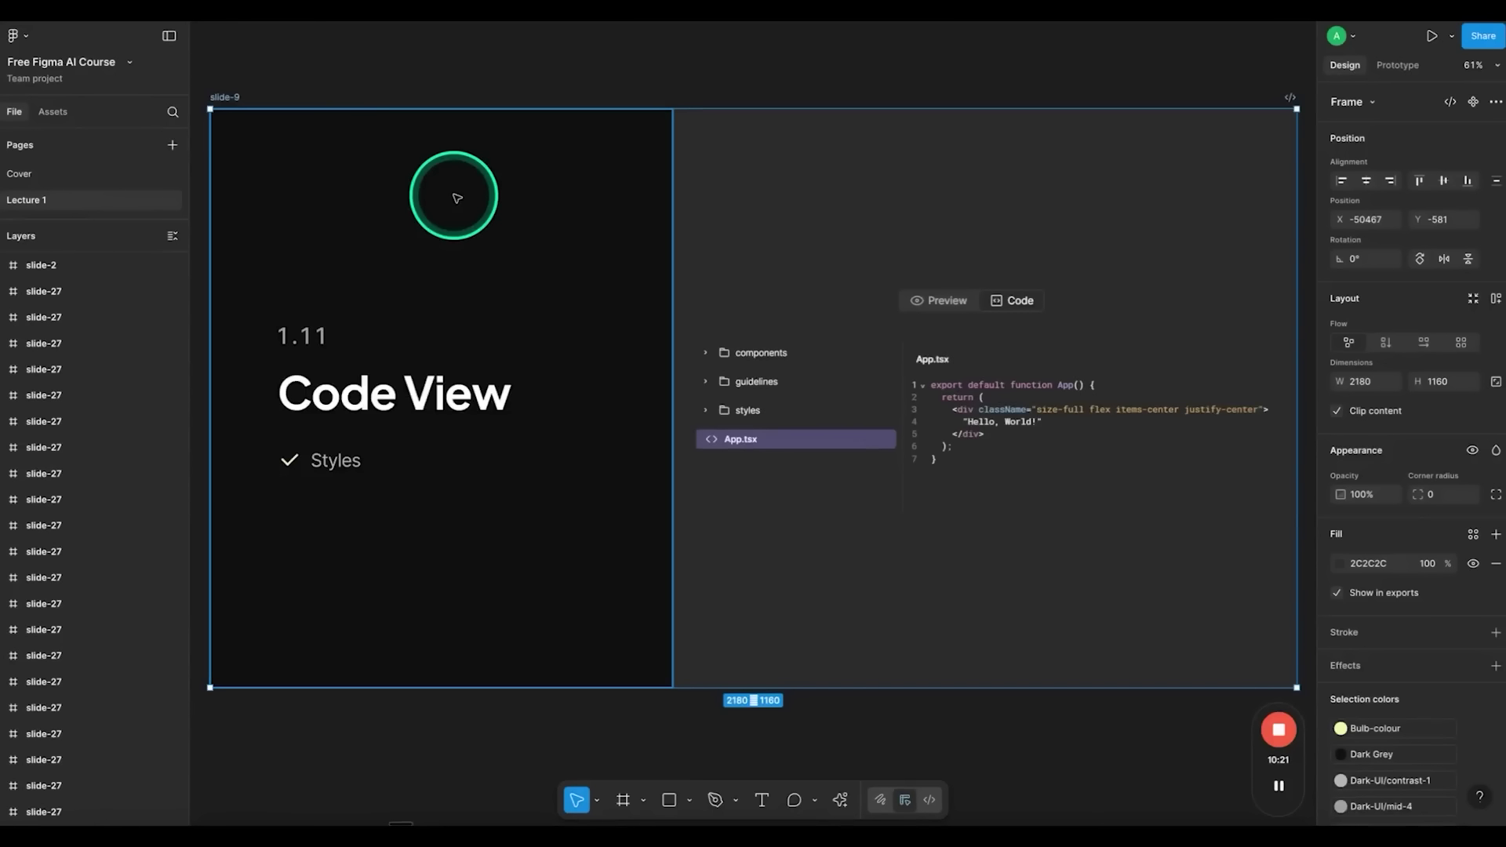
{"action": "key", "text": "n"}
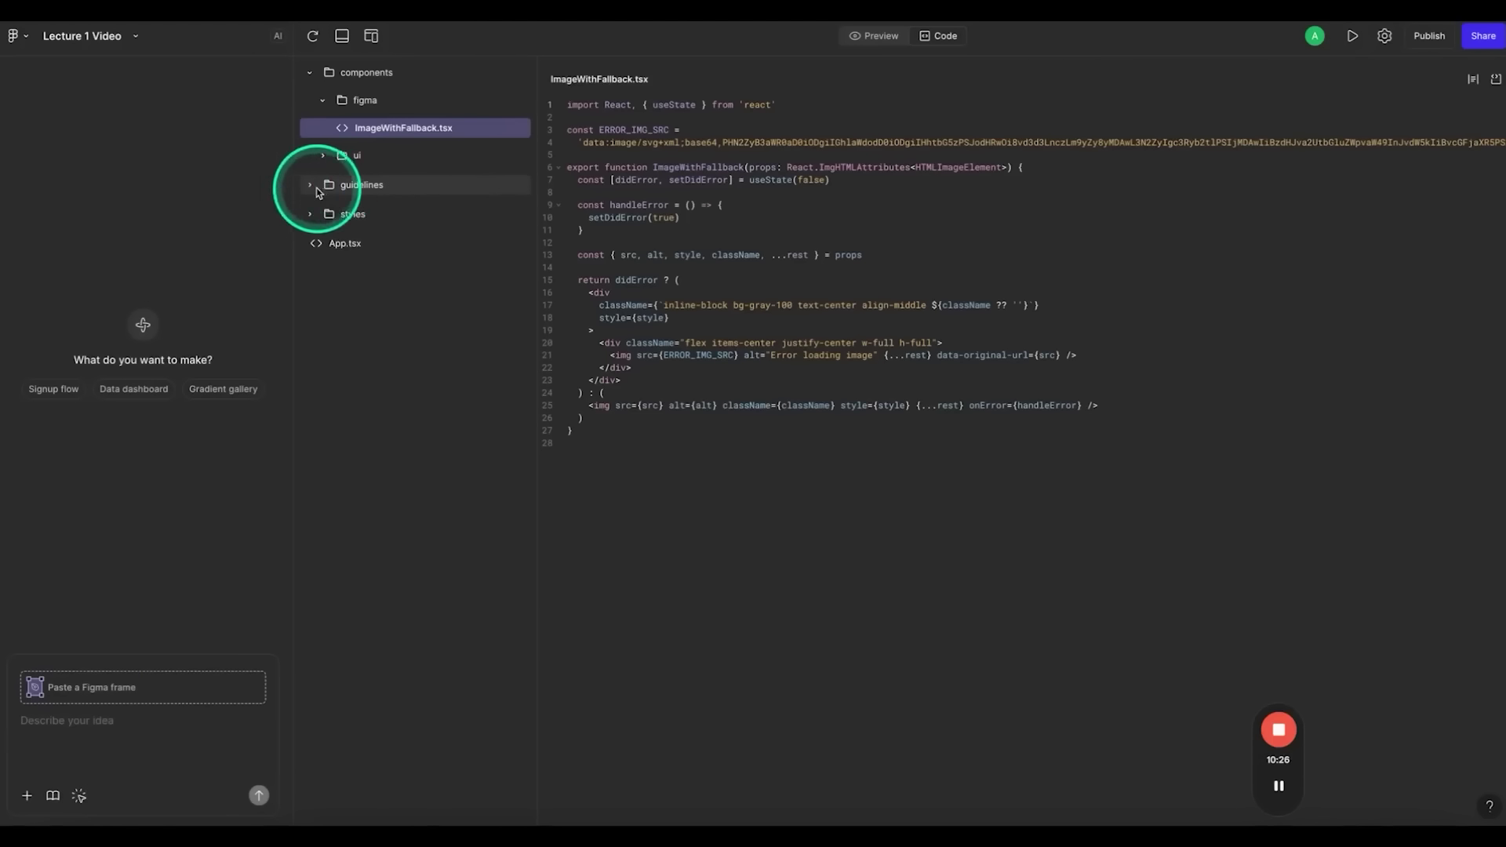
{"action": "left_click", "coordinate": [321, 186]}
{"action": "left_click", "coordinate": [384, 211]}
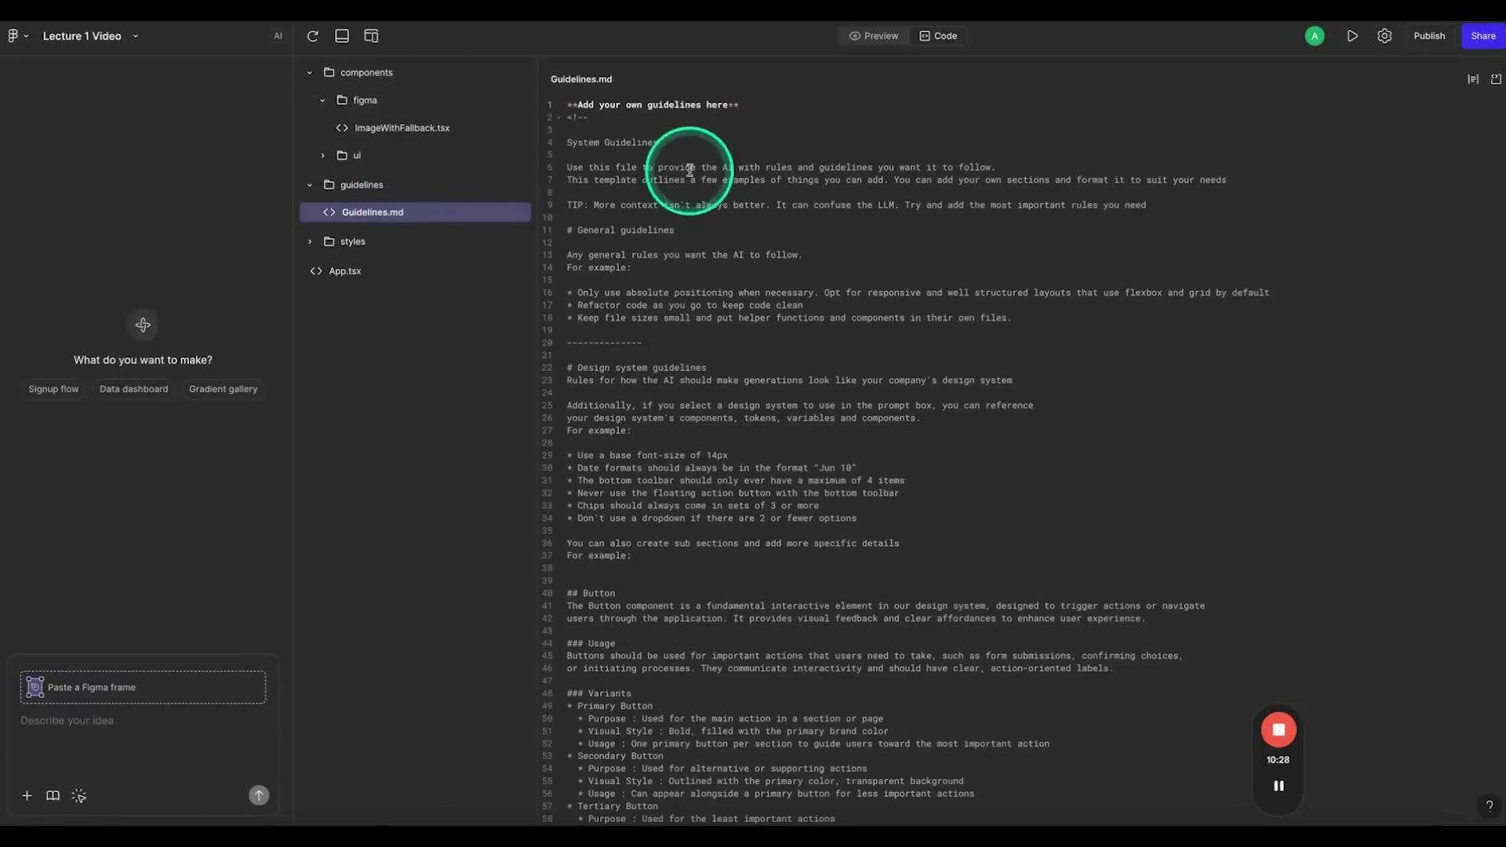
{"action": "scroll", "coordinate": [755, 305], "scroll_direction": "down", "scroll_amount": 1}
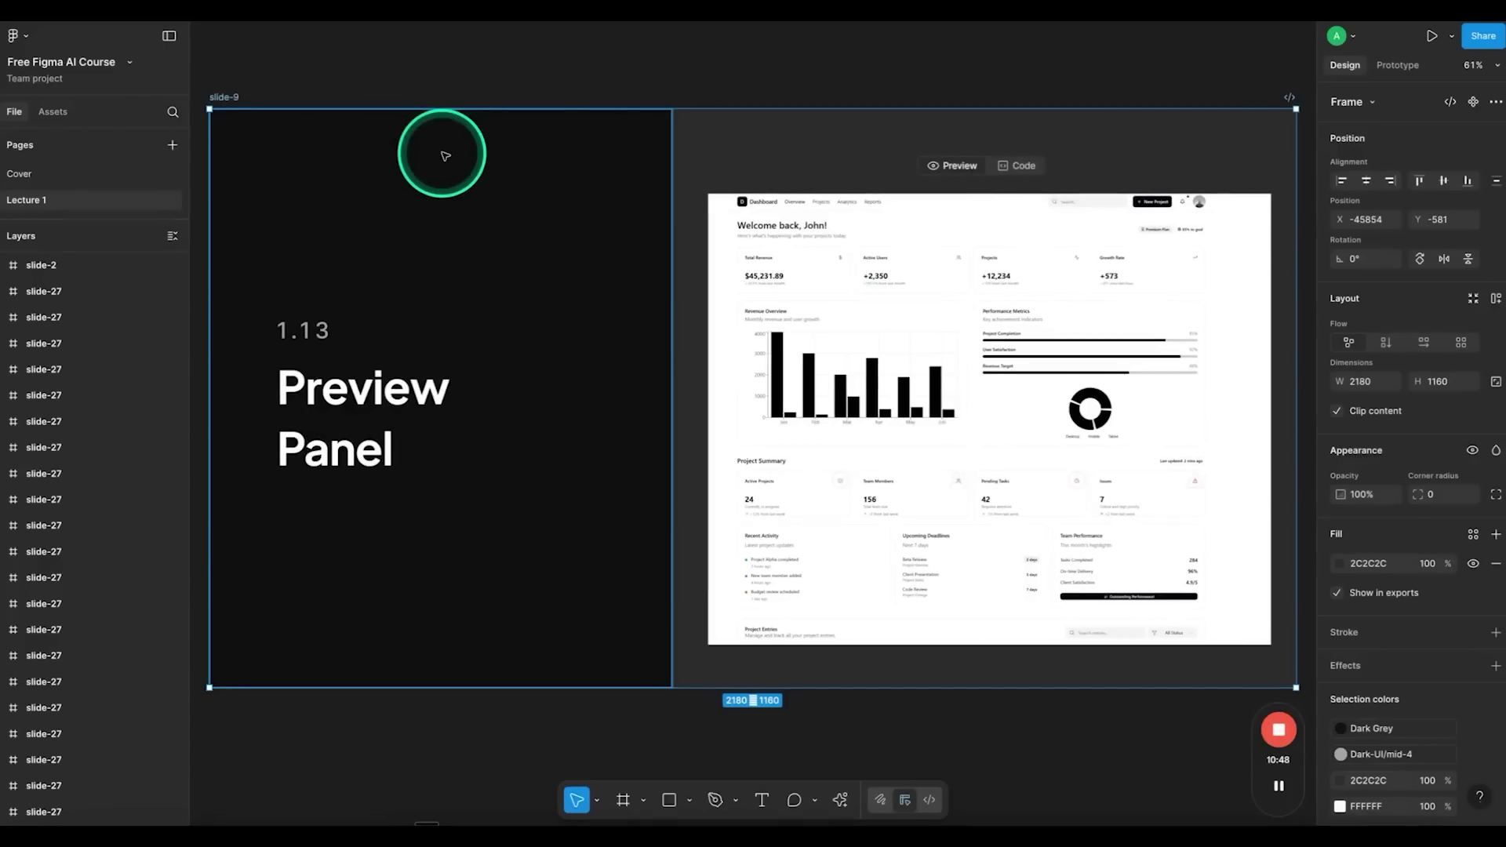
Switch the Lecture 1 Video file back to preview, and advance the course slides to 2.1 Creating Webpage with Prompts
{"action": "left_click", "coordinate": [397, 8]}
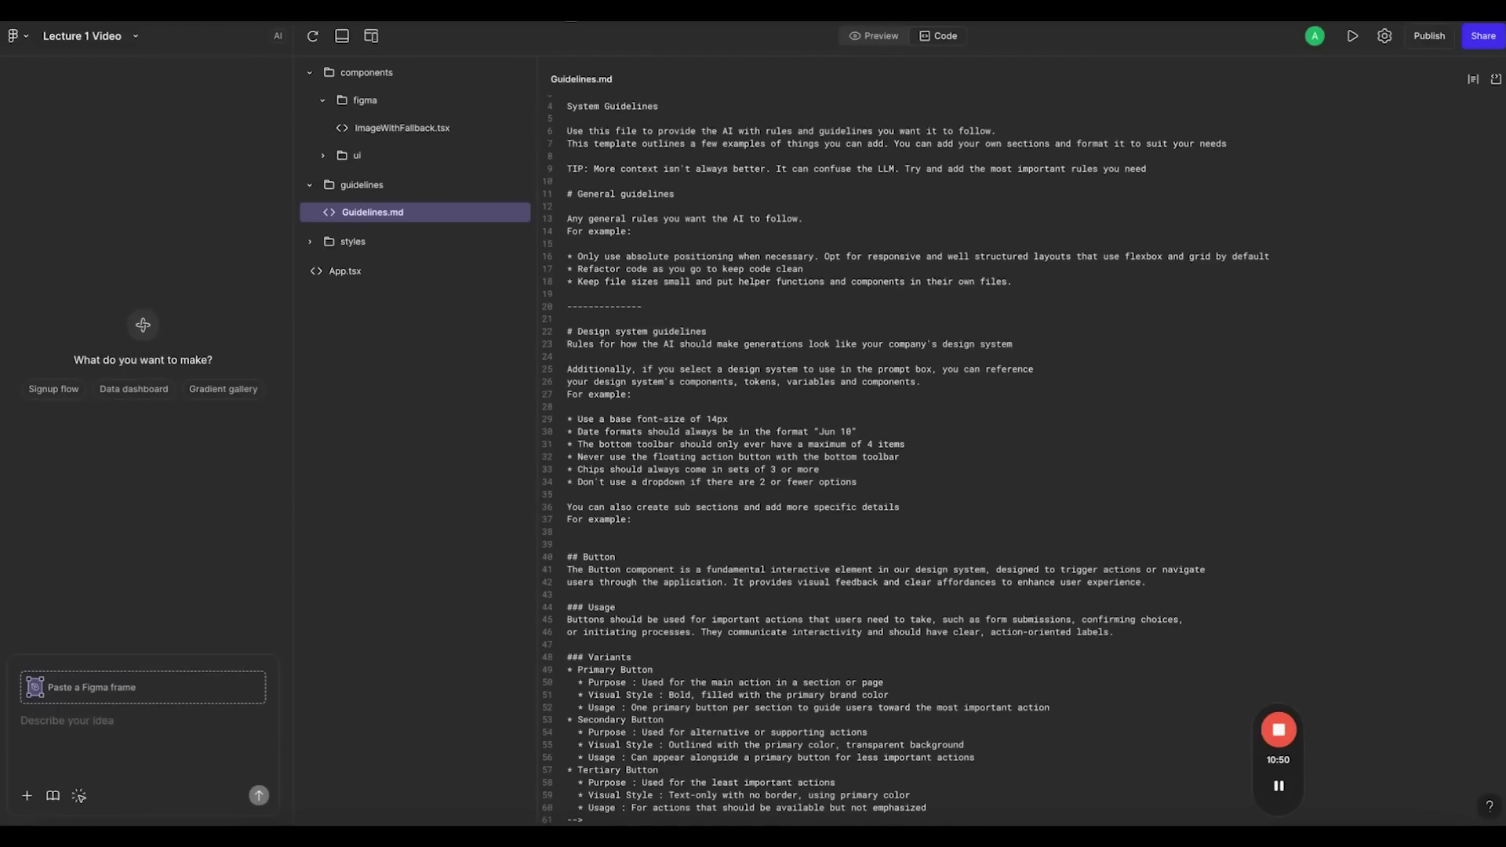
{"action": "left_click", "coordinate": [863, 33]}
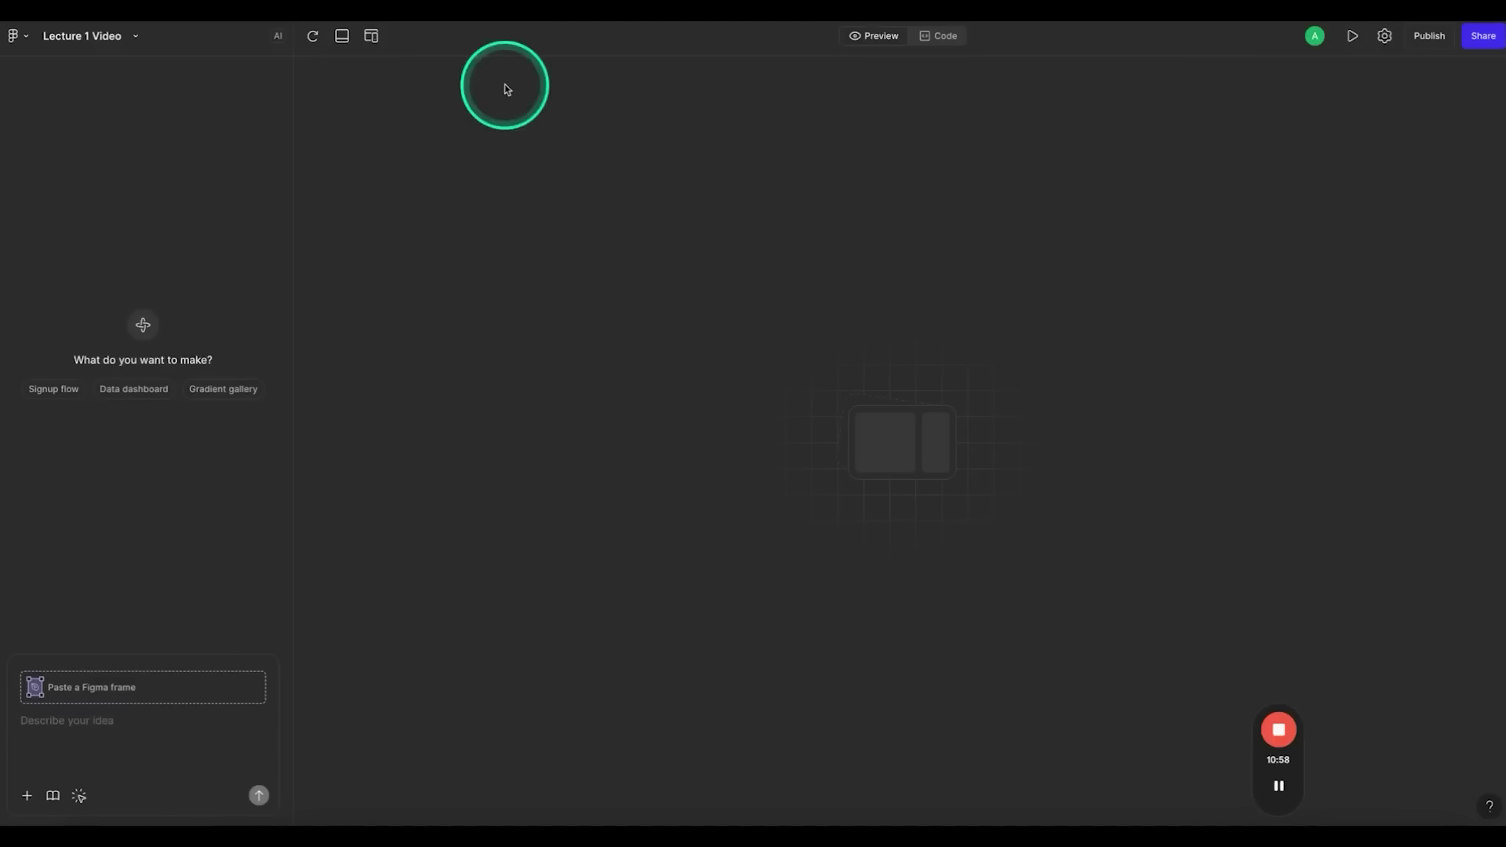
{"action": "left_click", "coordinate": [137, 8]}
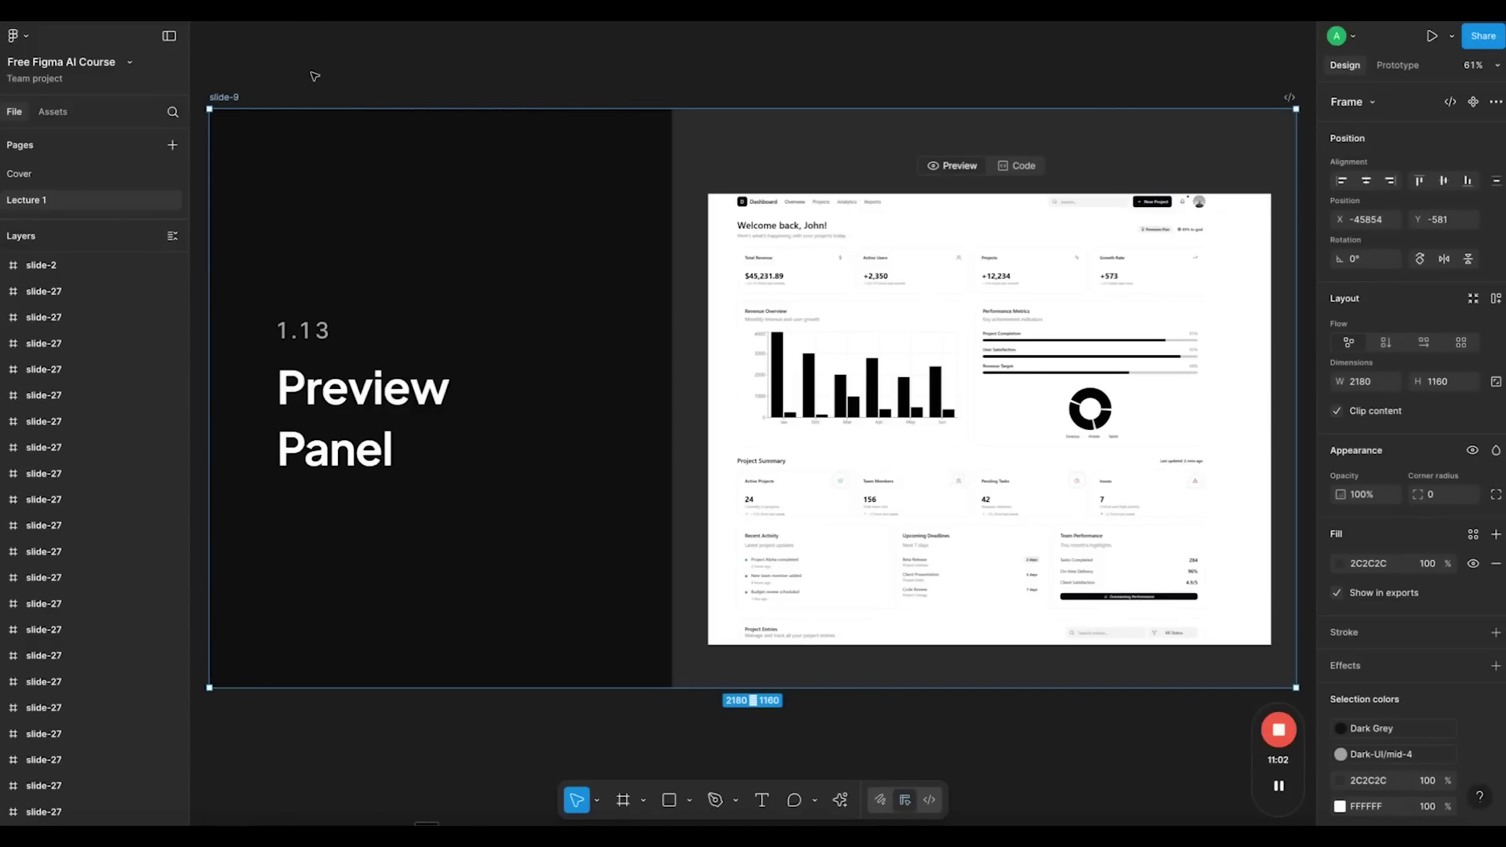
{"action": "key", "text": "n"}
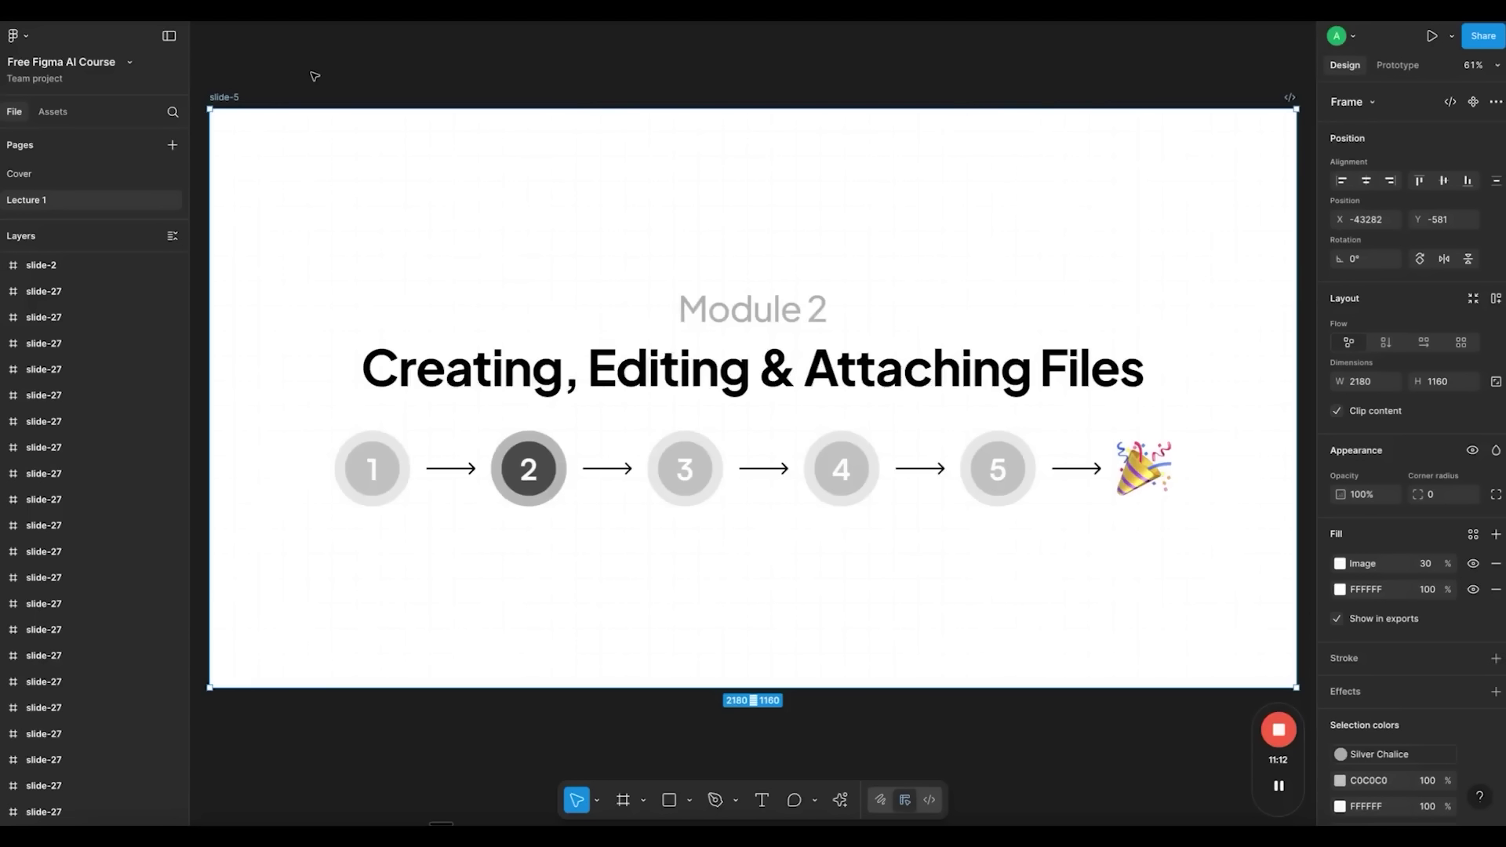
{"action": "key", "text": "n"}
Duplicate the Home page frame from the 2.1 slide and place the copy on the canvas below the slide
{"action": "left_click", "coordinate": [800, 255]}
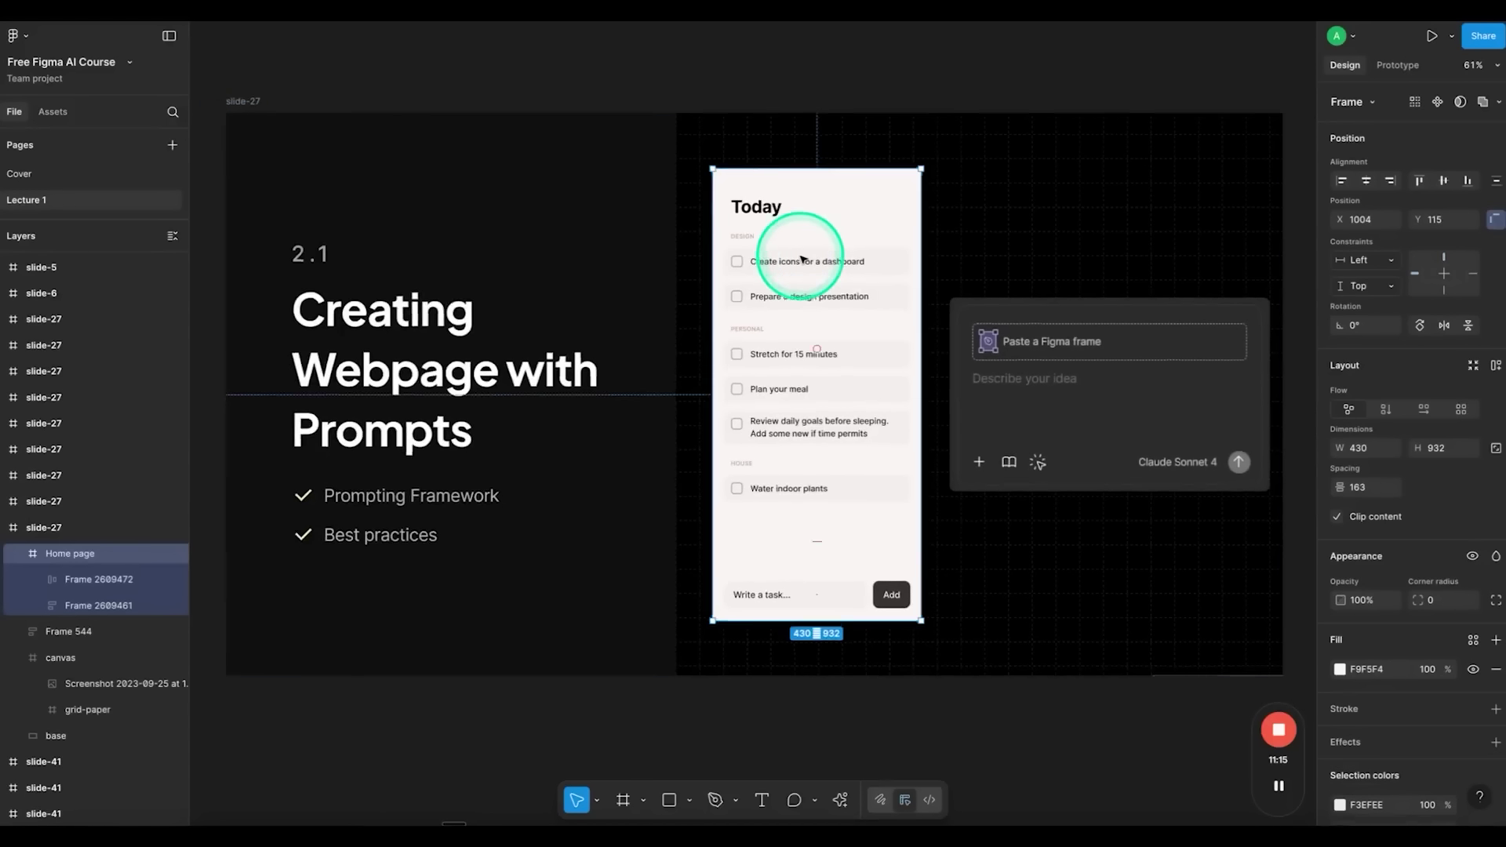
{"action": "scroll", "coordinate": [800, 255], "scroll_direction": "down", "scroll_amount": 5}
{"action": "left_click_drag", "start_coordinate": [800, 255], "coordinate": [738, 563]}
{"action": "scroll", "coordinate": [738, 563], "scroll_direction": "up", "scroll_amount": 5}
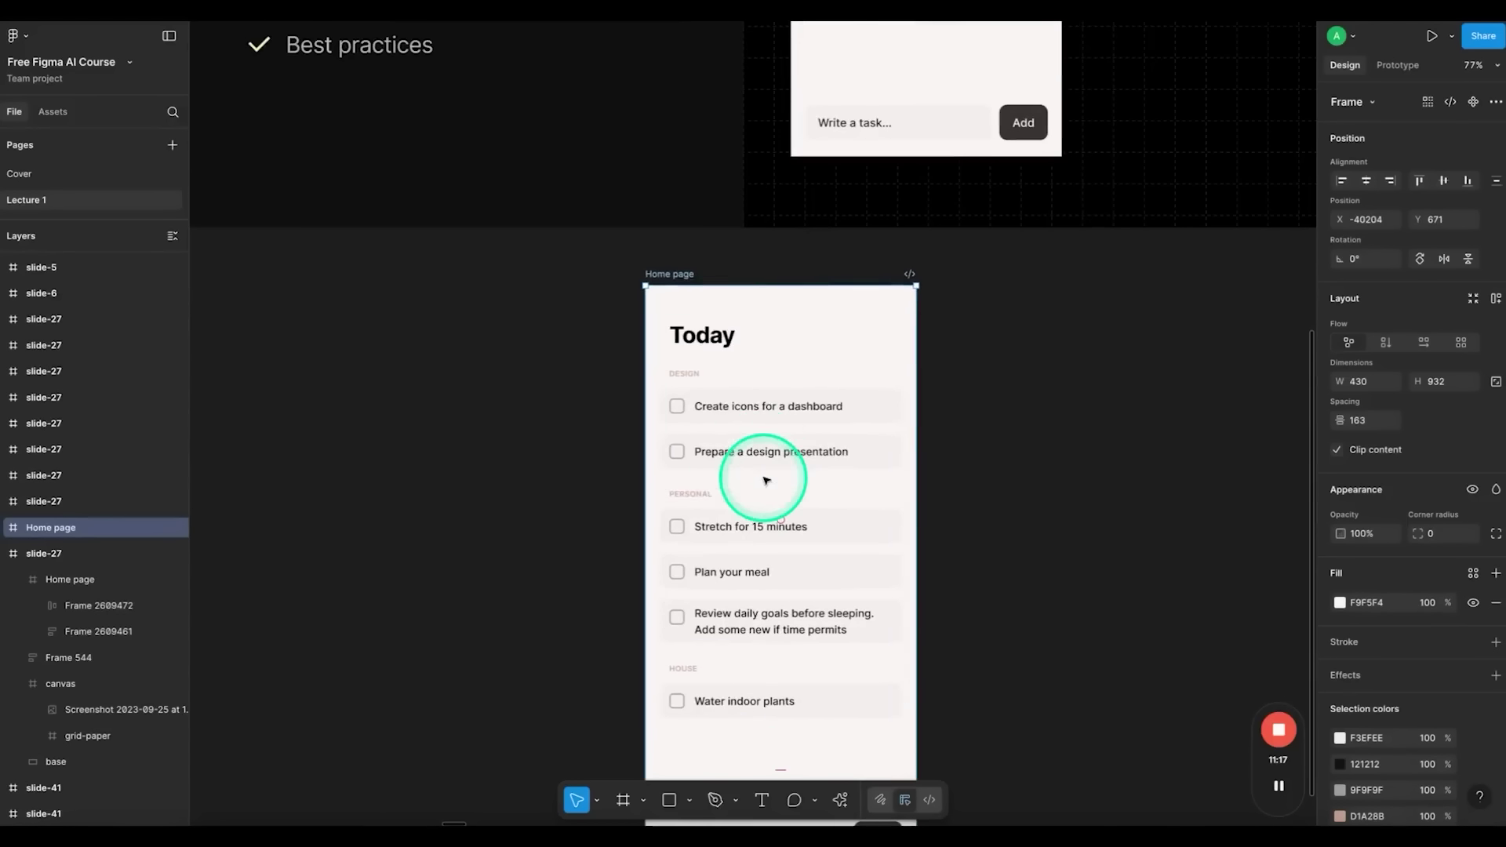
Copy the duplicated Home page frame, attach it to the prompt in the Lecture 1 Video file, and check the attachment enlarged
{"action": "left_click", "coordinate": [765, 494]}
{"action": "scroll", "coordinate": [761, 439], "scroll_direction": "up", "scroll_amount": 3}
{"action": "scroll", "coordinate": [683, 275], "scroll_direction": "down", "scroll_amount": 5}
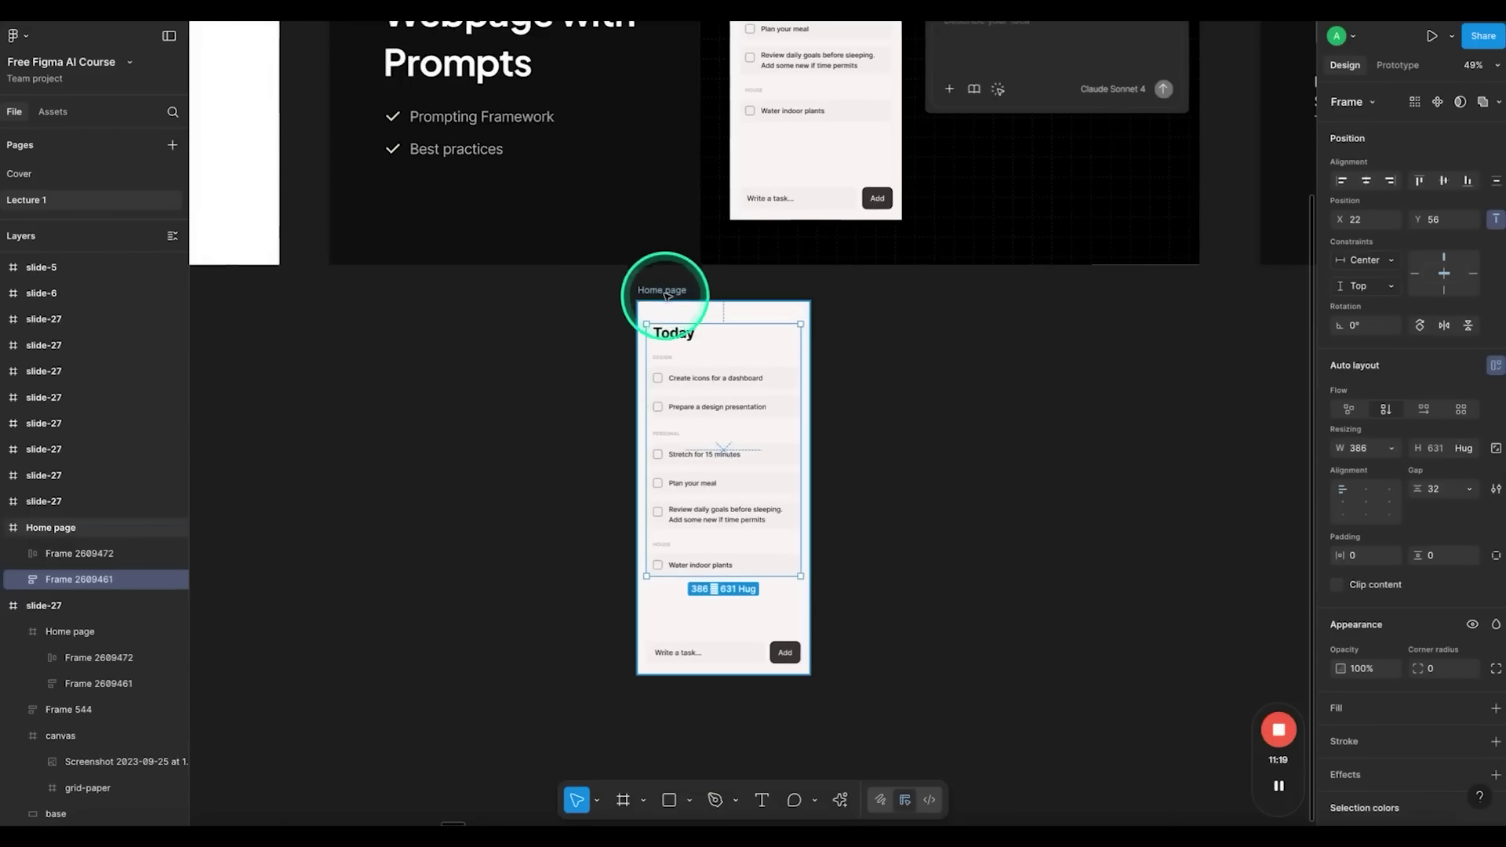
{"action": "left_click", "coordinate": [662, 292]}
{"action": "scroll", "coordinate": [749, 411], "scroll_direction": "up", "scroll_amount": 4}
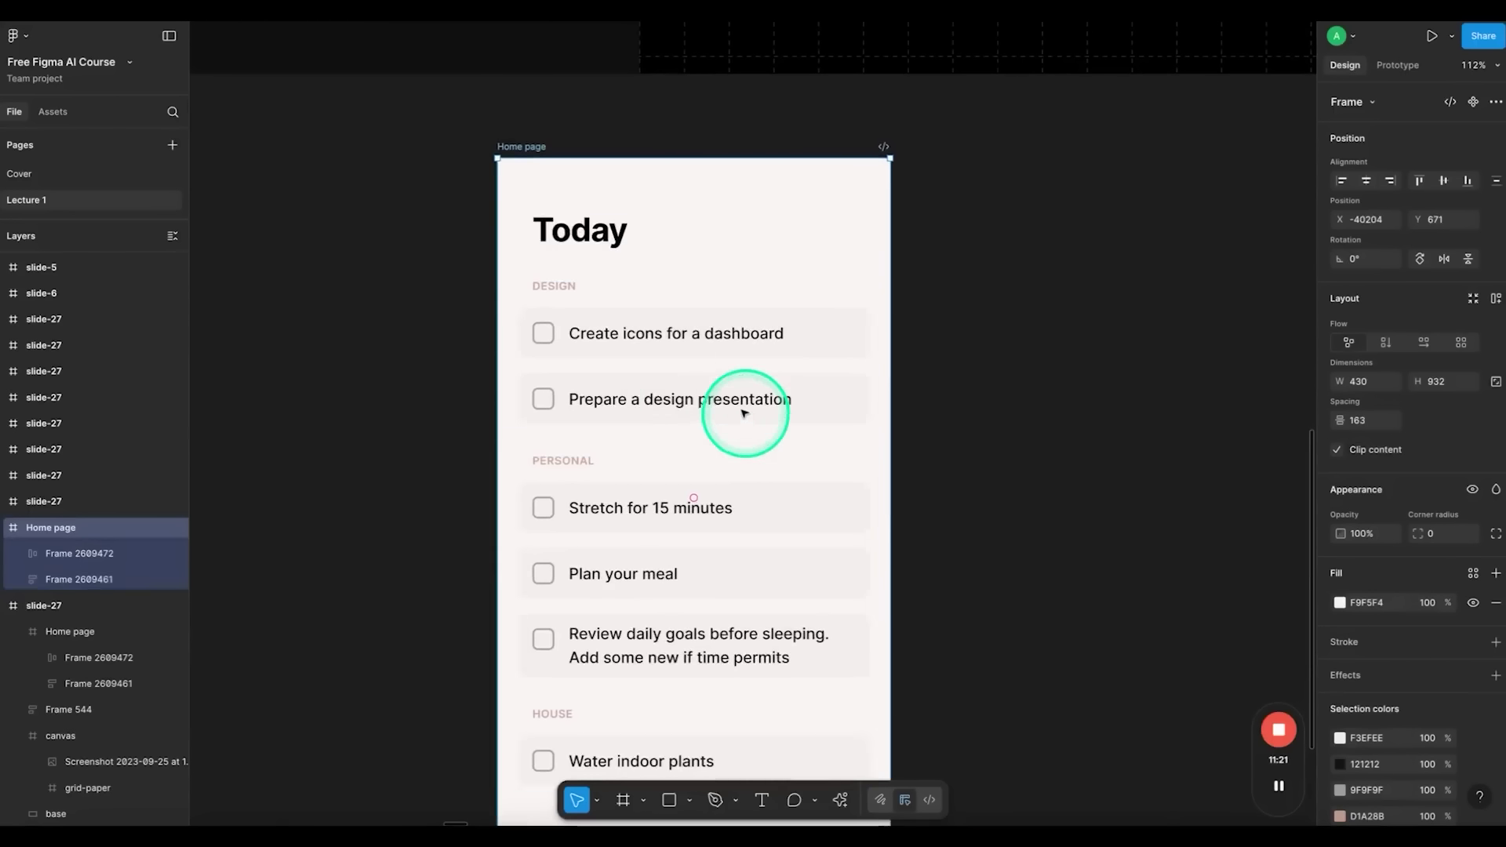
{"action": "scroll", "coordinate": [730, 455], "scroll_direction": "down", "scroll_amount": 3}
{"action": "scroll", "coordinate": [709, 504], "scroll_direction": "down", "scroll_amount": 2}
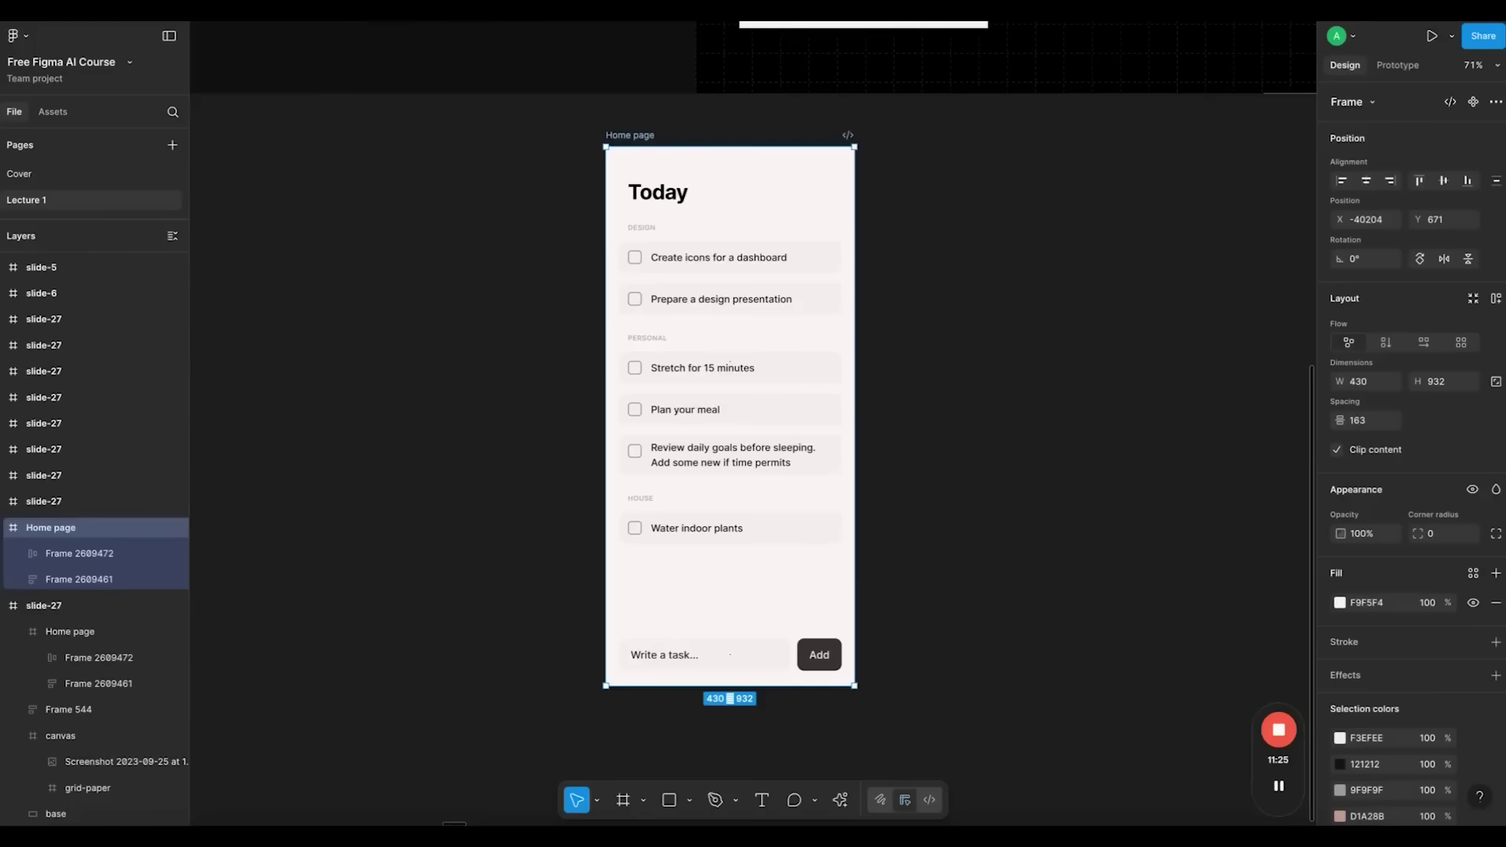
{"action": "left_click", "coordinate": [376, 21]}
{"action": "key", "text": "ctrl+v"}
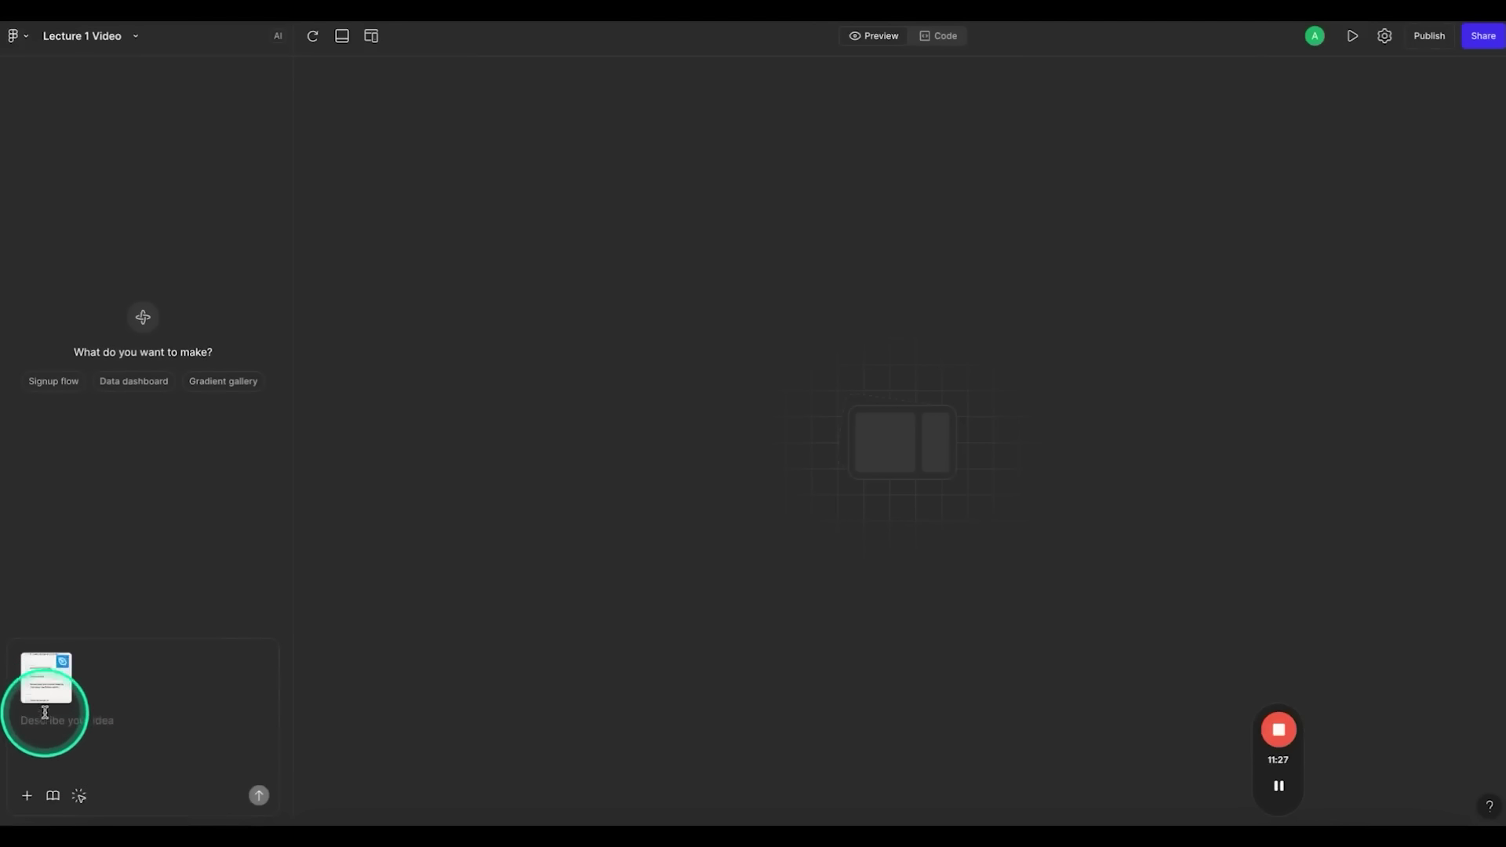
{"action": "left_click", "coordinate": [45, 682]}
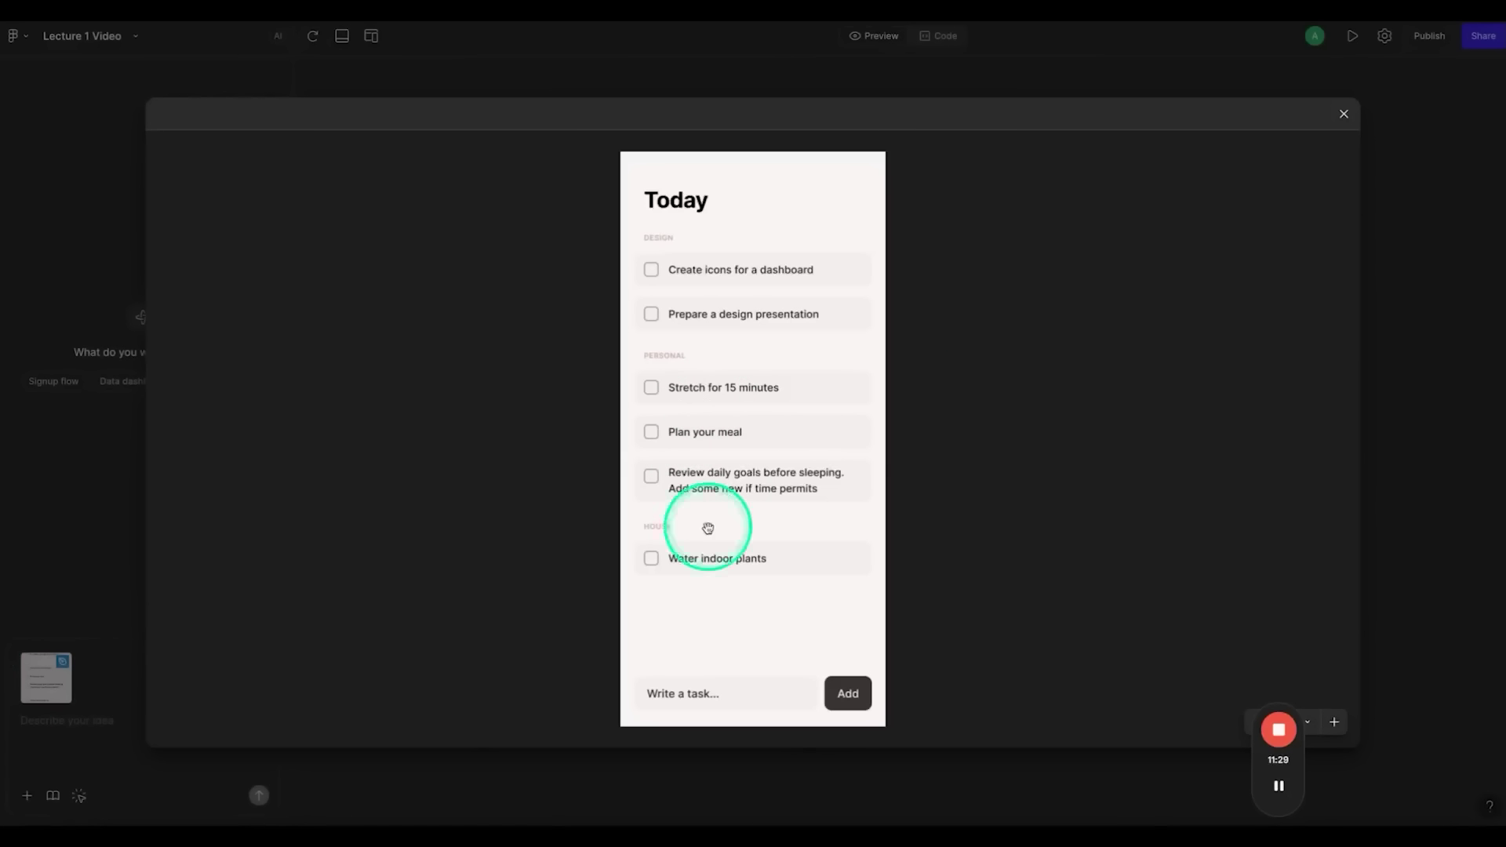
{"action": "left_click", "coordinate": [1344, 113]}
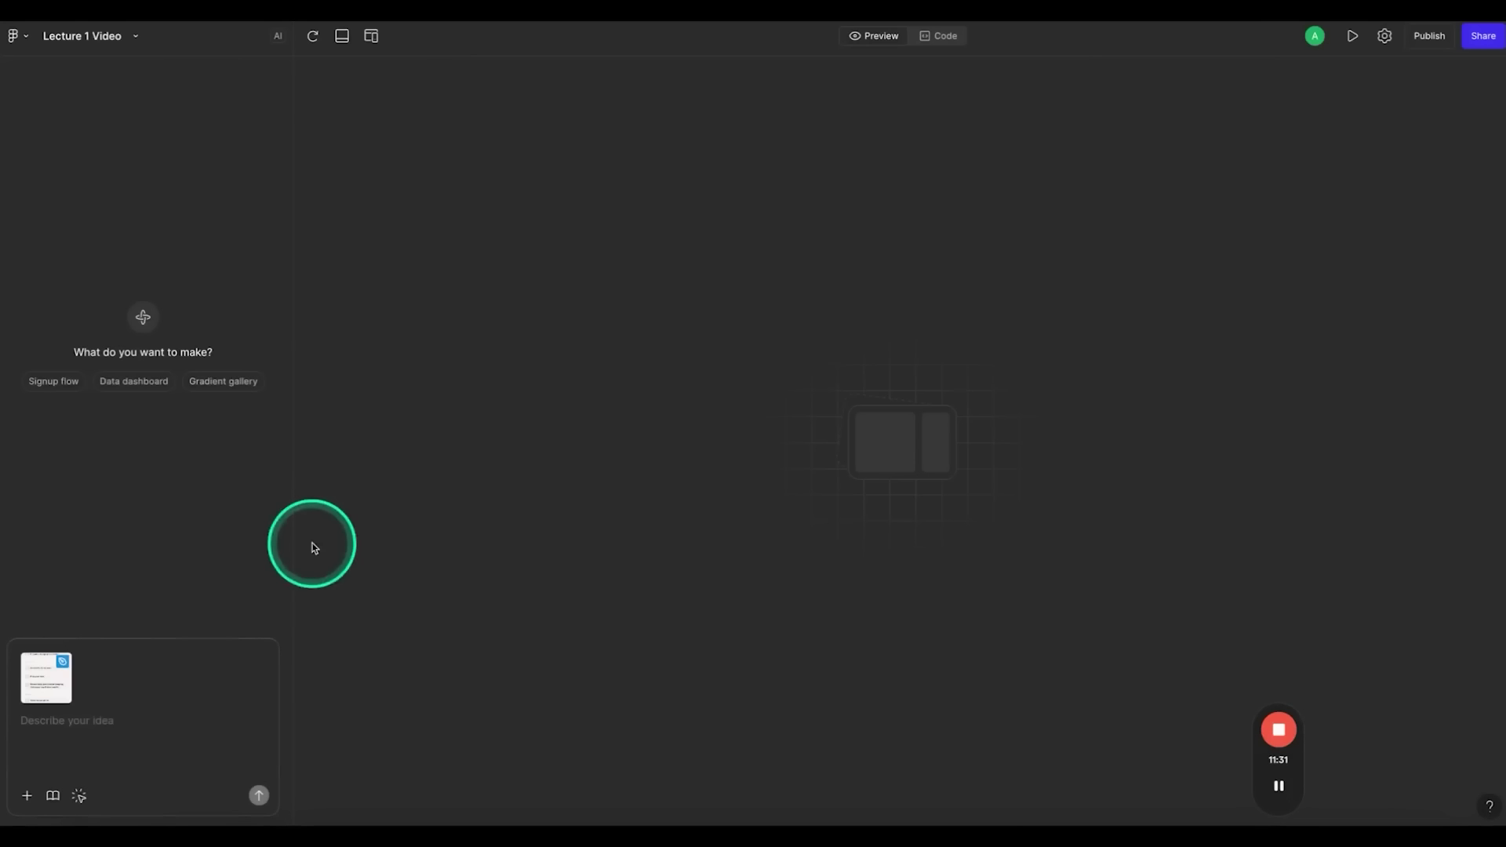
Submit the prompt "build a to-do-list app that has very cool hover interactions" with the attached frame
{"action": "left_click", "coordinate": [69, 728]}
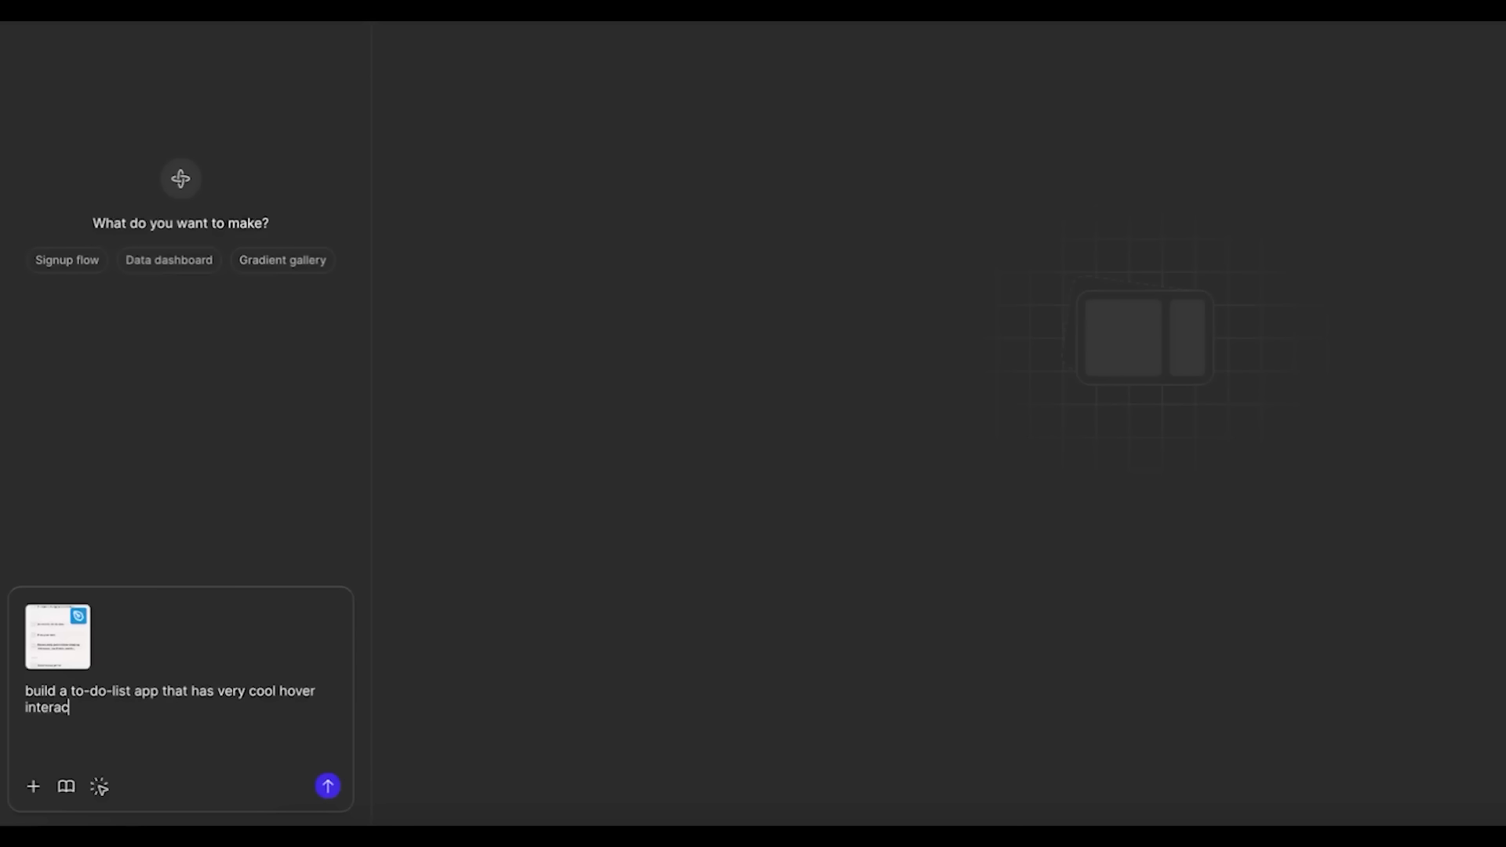
{"action": "type", "text": "tions"}
{"action": "key", "text": "Return"}
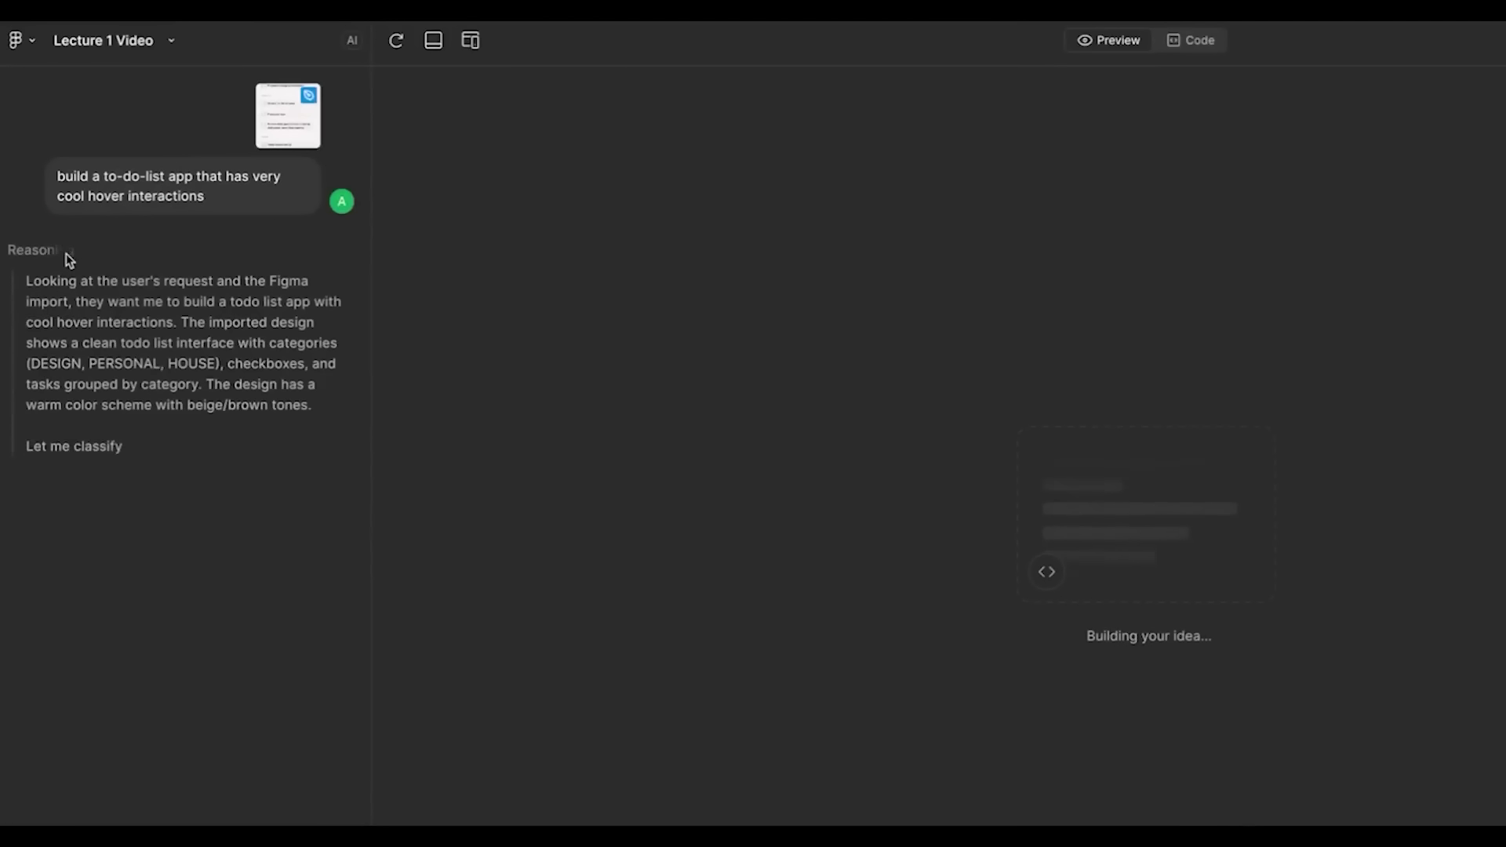
Examine the AI's reasoning and the project's code files, including the styles folder, during generation
{"action": "left_click_drag", "start_coordinate": [26, 299], "coordinate": [219, 403]}
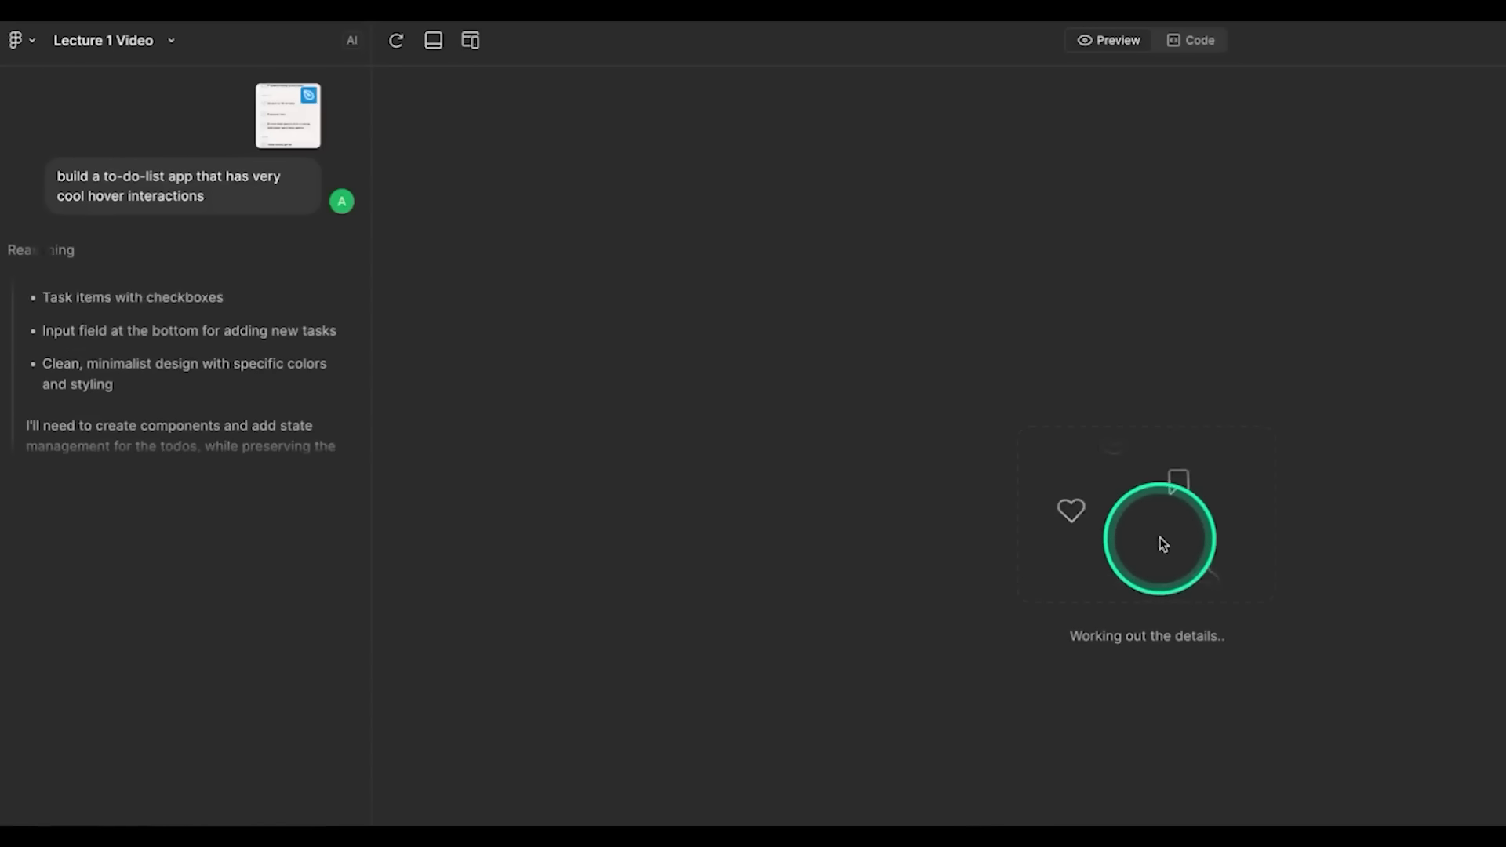
{"action": "left_click", "coordinate": [1196, 43]}
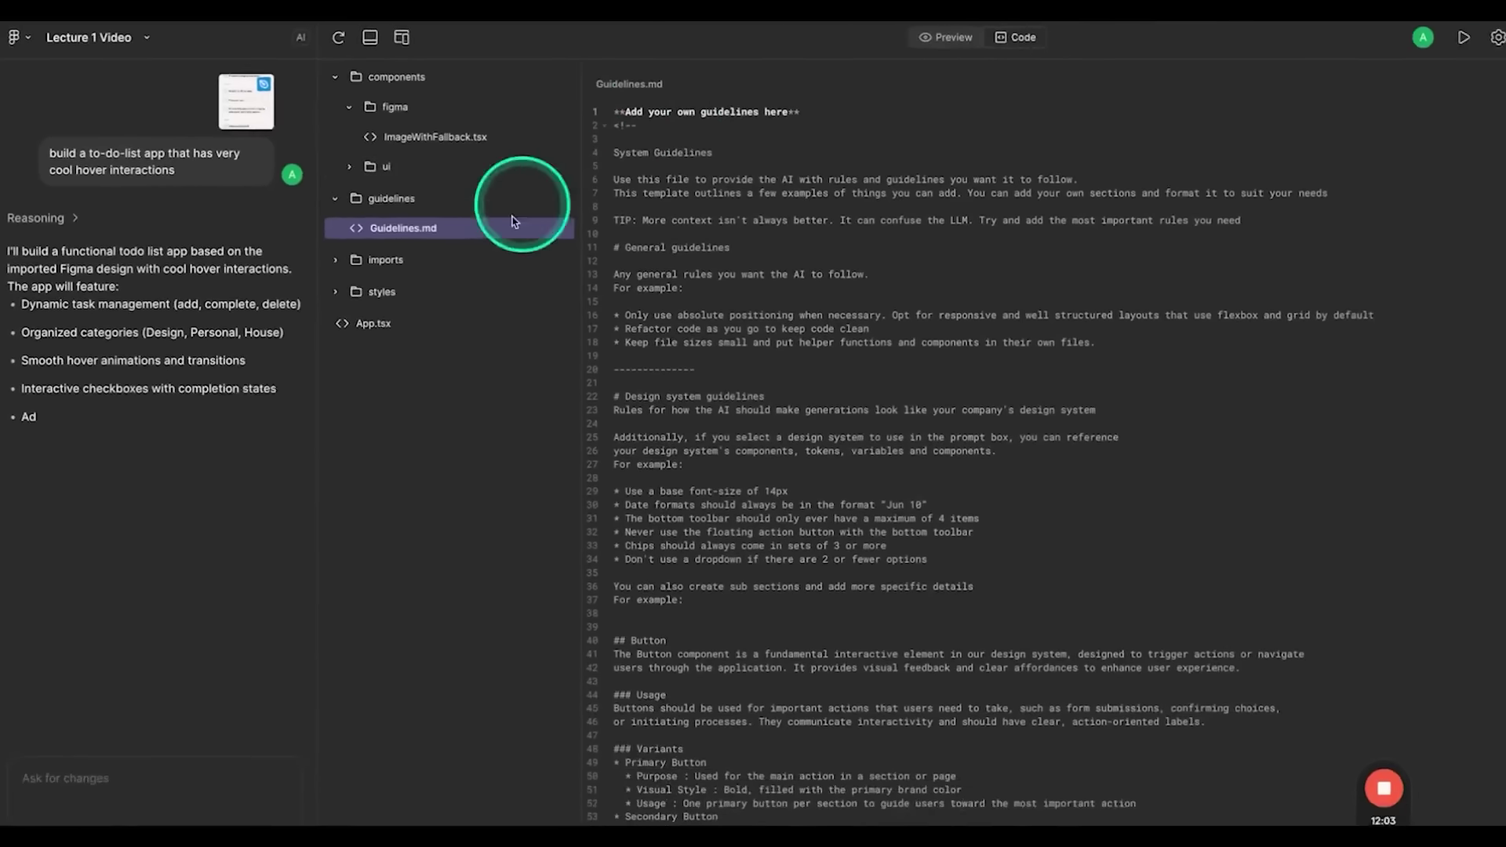
{"action": "left_click", "coordinate": [386, 294]}
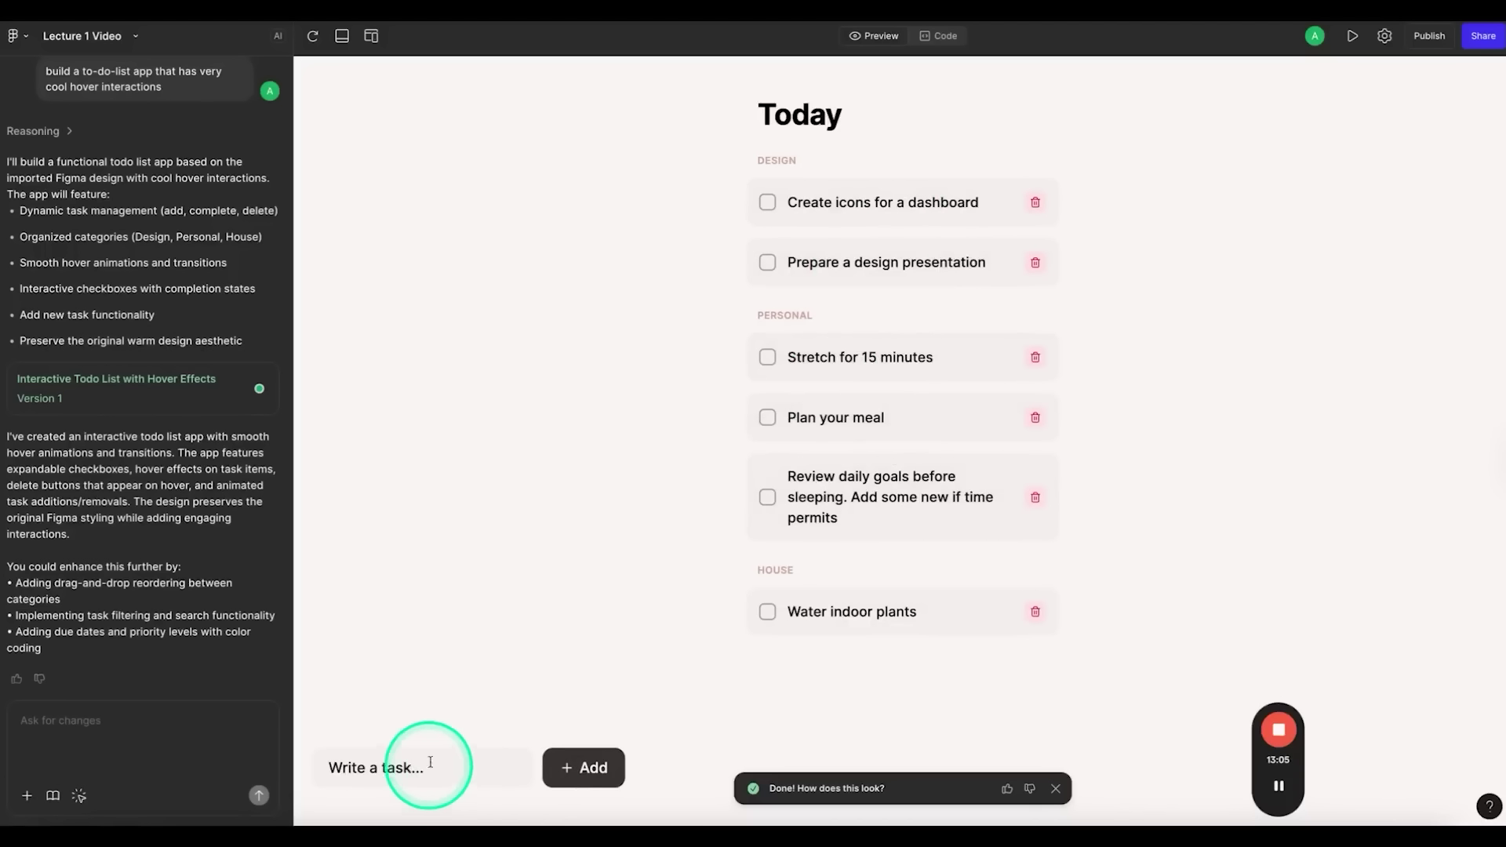
Submit the follow-up request "shift the write a task input to the bottom of my to do list"
{"action": "left_click", "coordinate": [81, 725]}
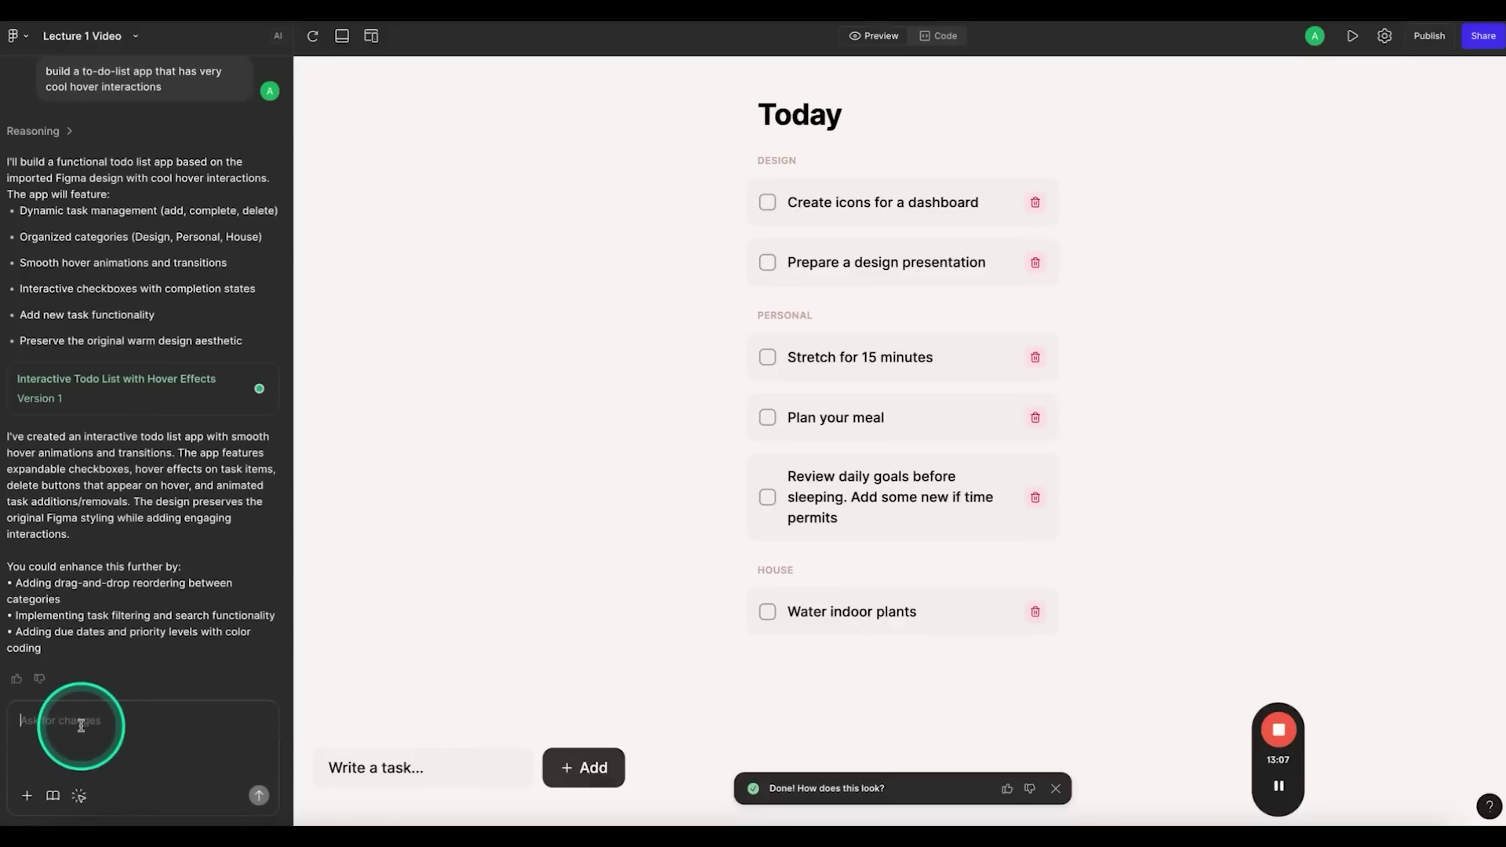
{"action": "type", "text": "shift t"}
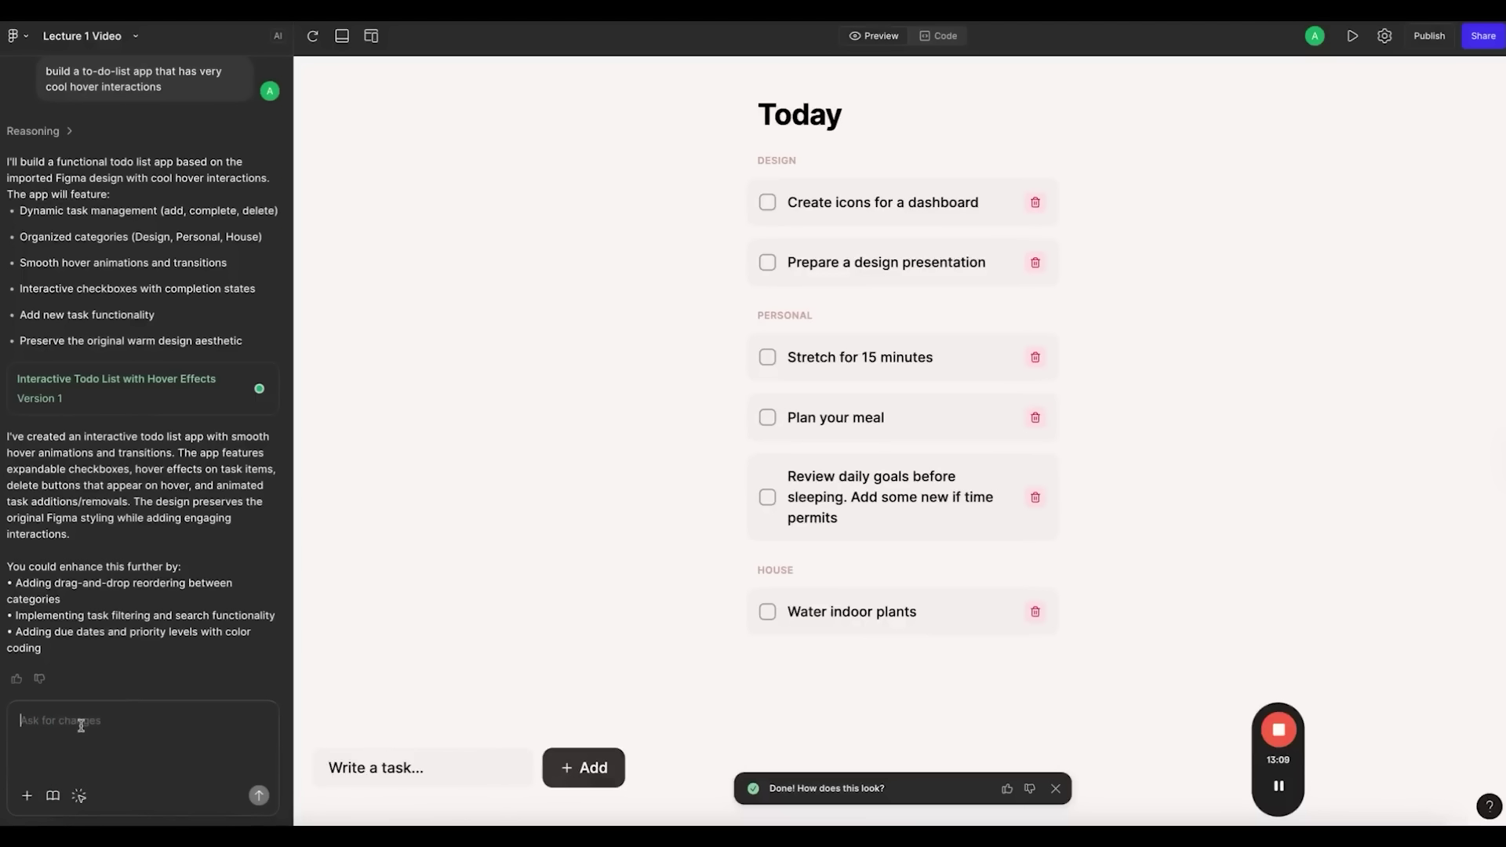
{"action": "type", "text": "he write a task input to the bottom of my"}
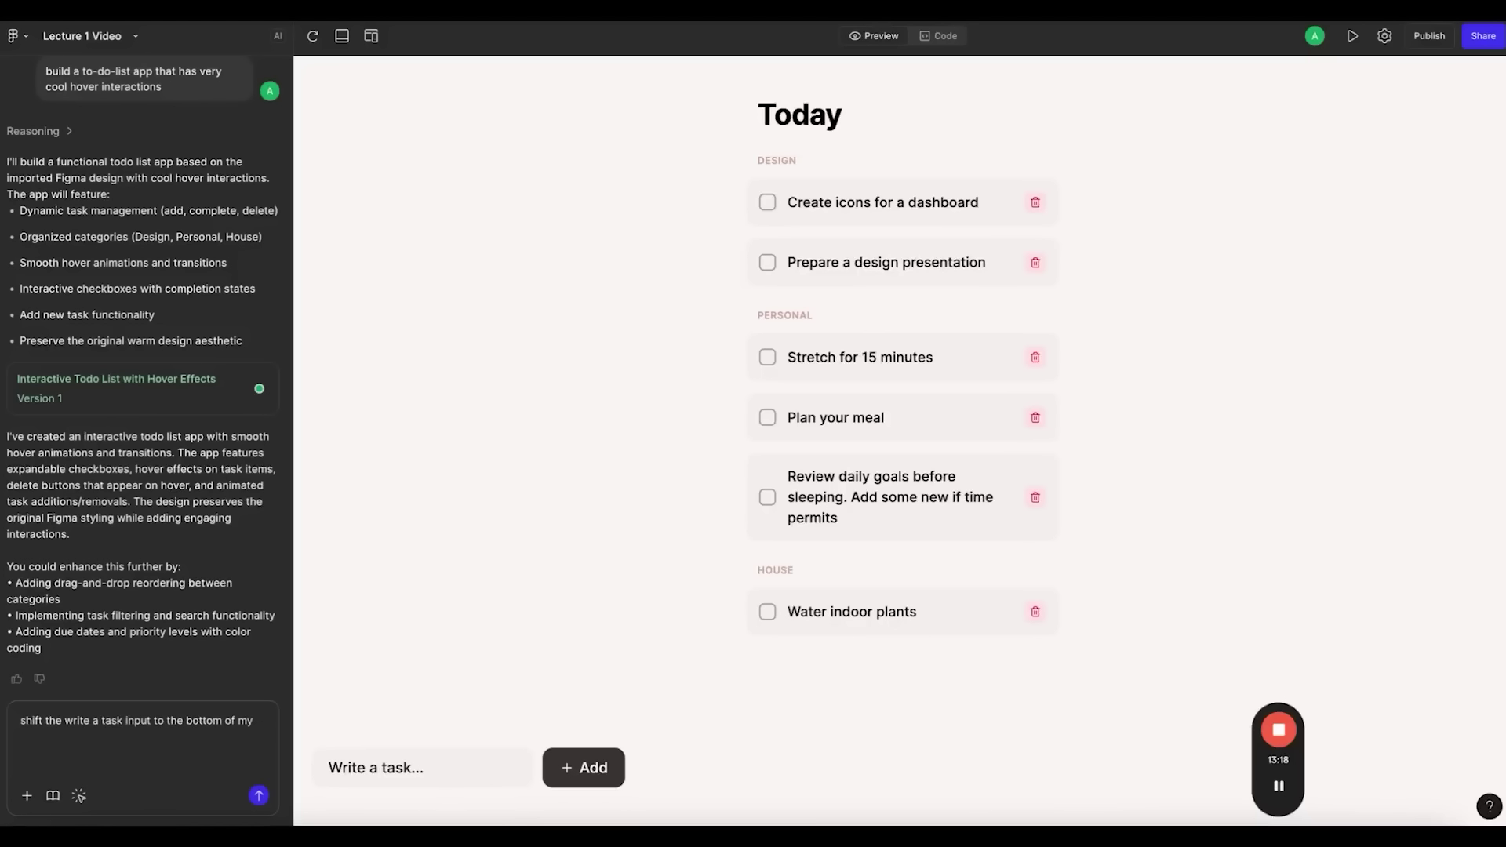
{"action": "type", "text": "ist"}
{"action": "key", "text": "Return"}
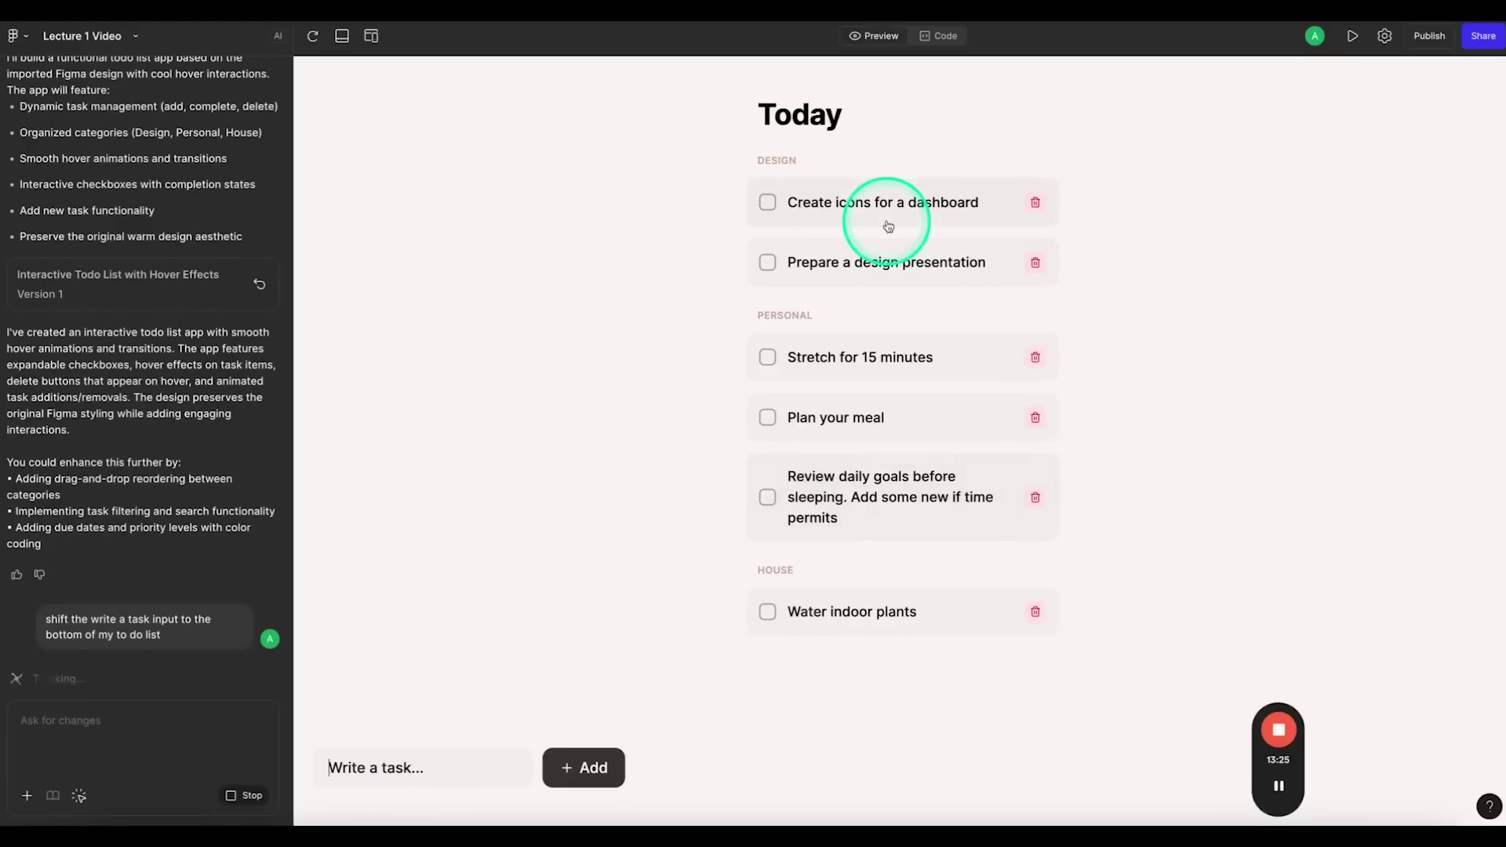
Mark the tasks Create icons for a dashboard, Prepare a design presentation, Stretch for 15 minutes and Plan your meal as complete
{"action": "left_click", "coordinate": [769, 205]}
{"action": "left_click", "coordinate": [767, 261]}
{"action": "left_click", "coordinate": [764, 358]}
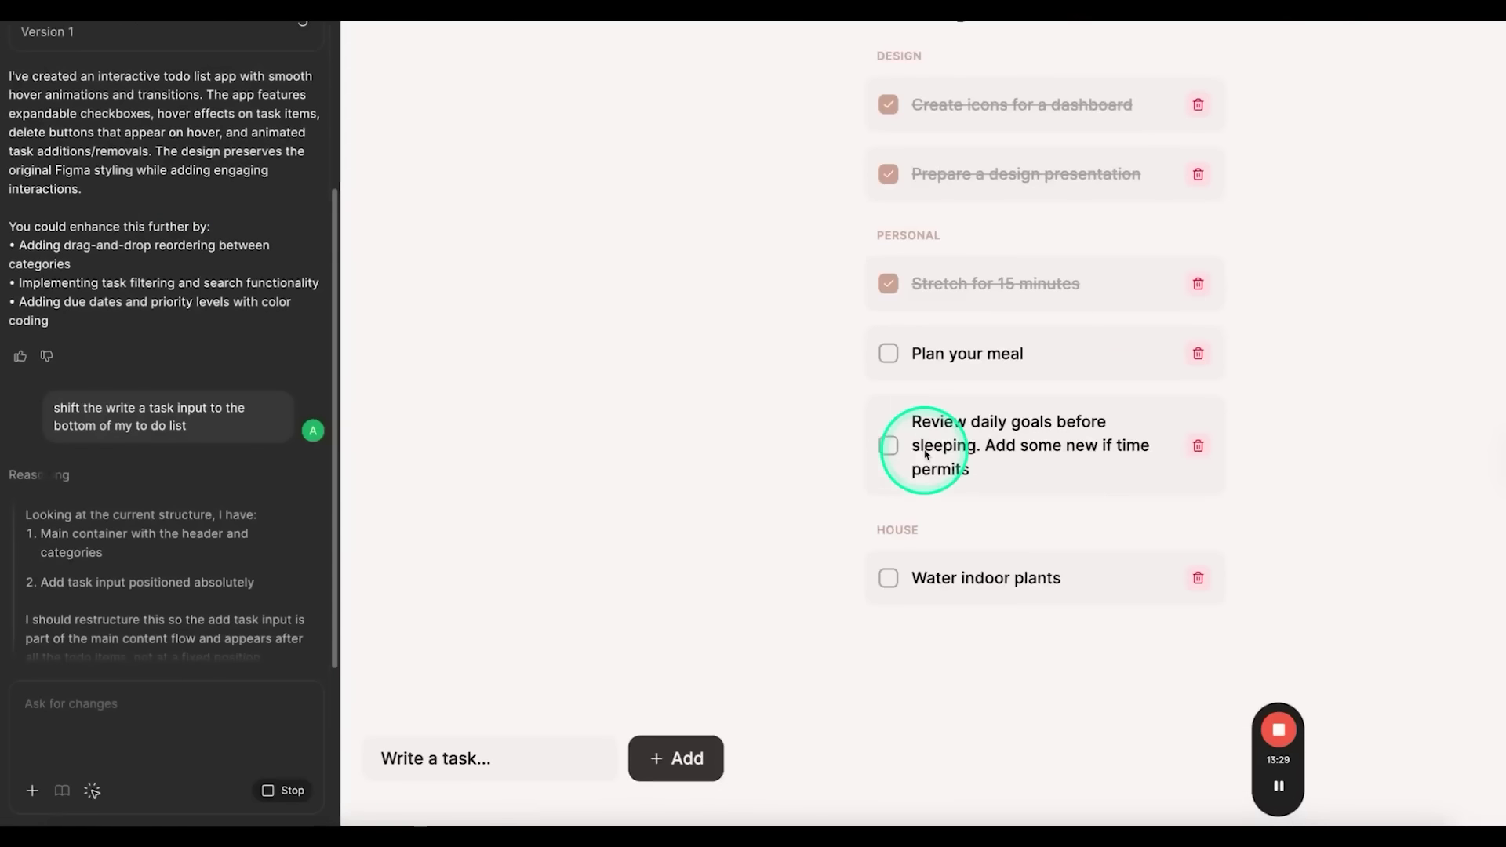
Delete the tasks Stretch for 15 minutes, Prepare a design presentation, Review daily goals before sleeping and Water indoor plants
{"action": "left_click", "coordinate": [1197, 283]}
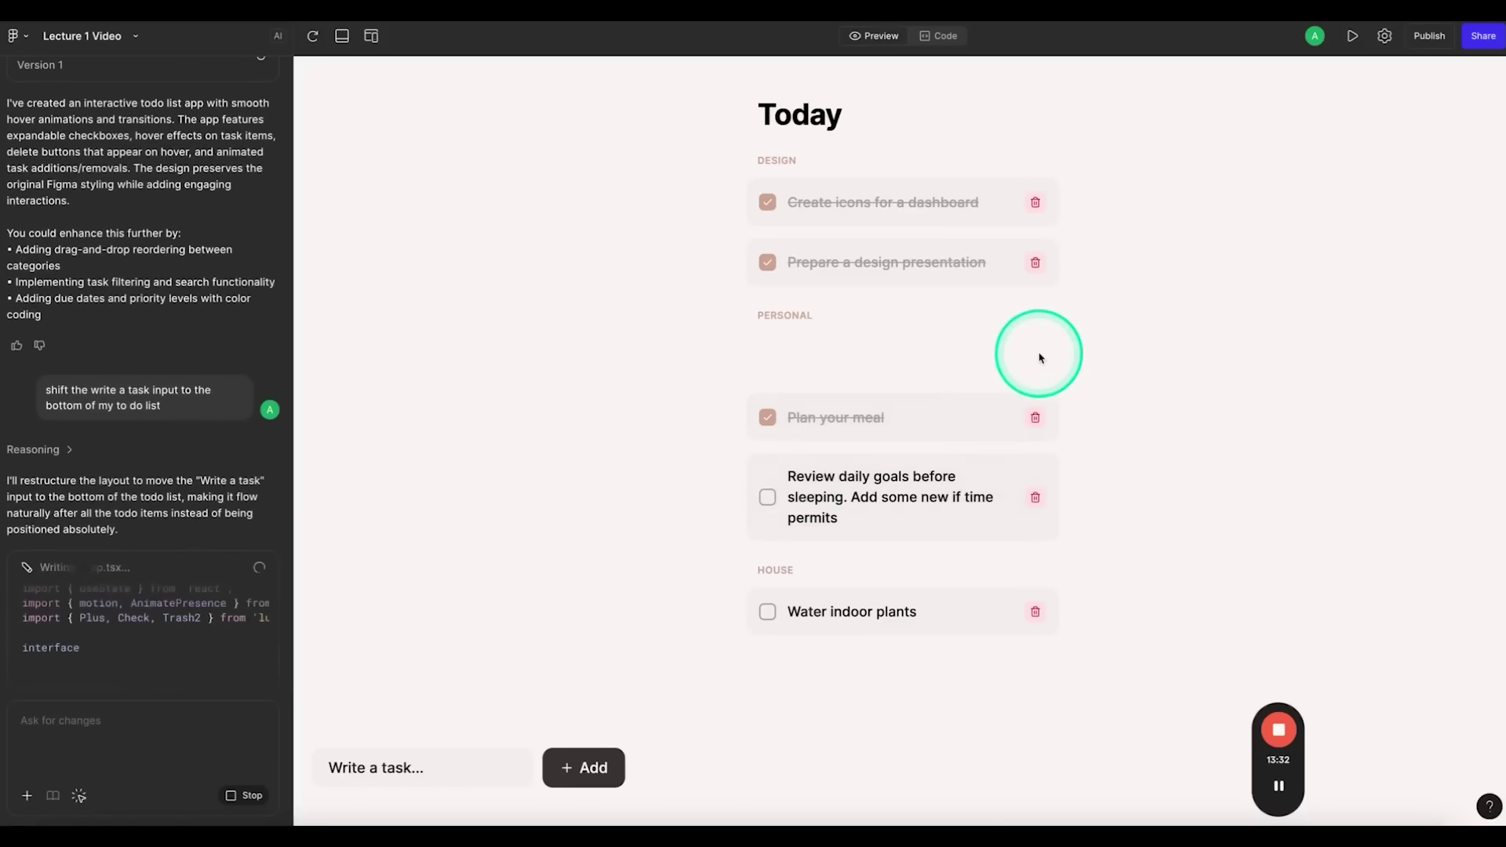
{"action": "left_click", "coordinate": [1036, 262]}
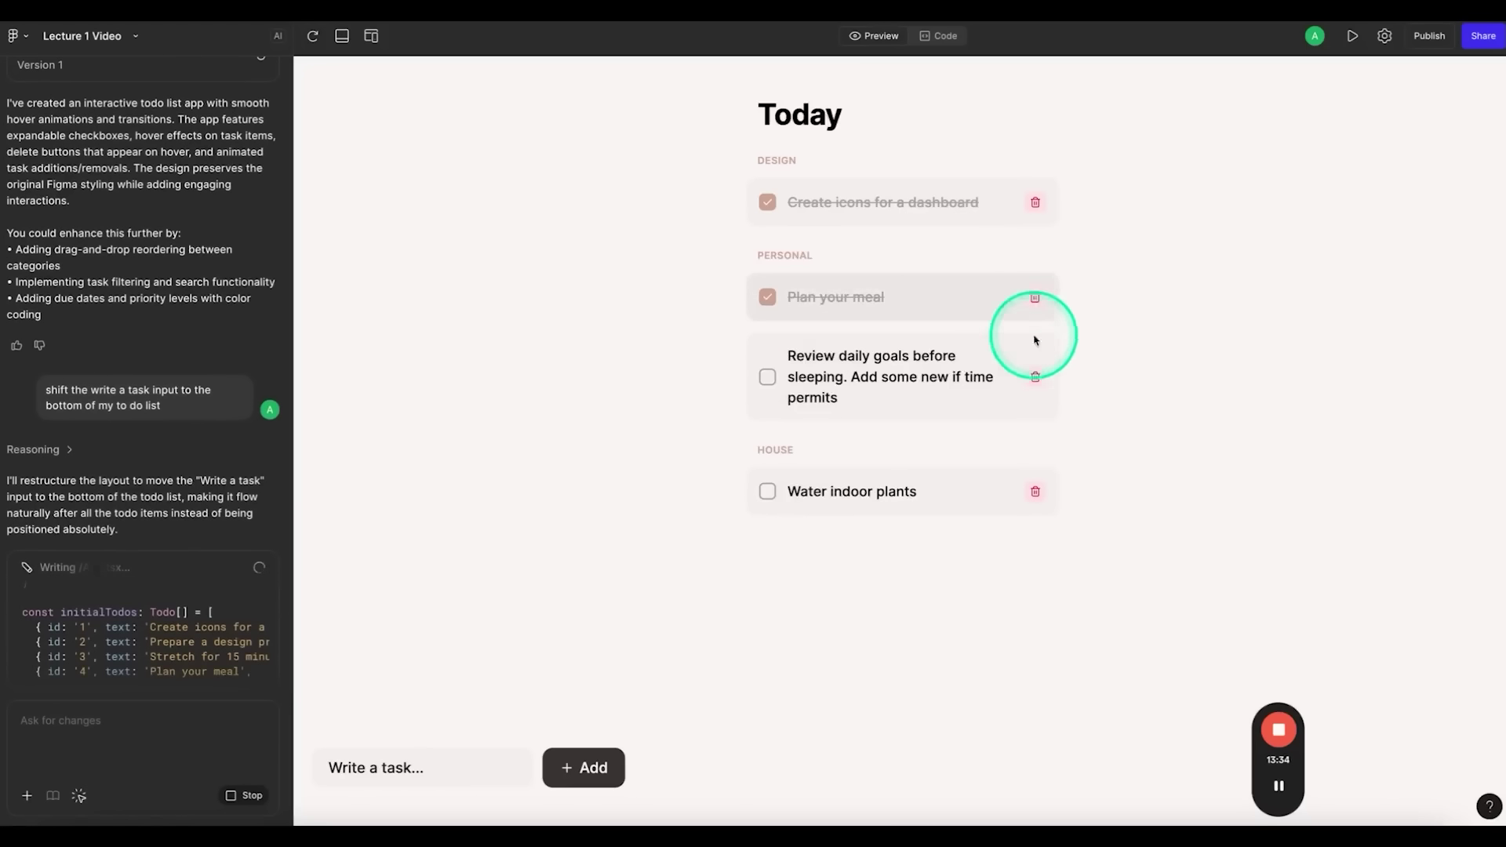
{"action": "left_click", "coordinate": [1035, 377]}
{"action": "left_click", "coordinate": [1035, 386]}
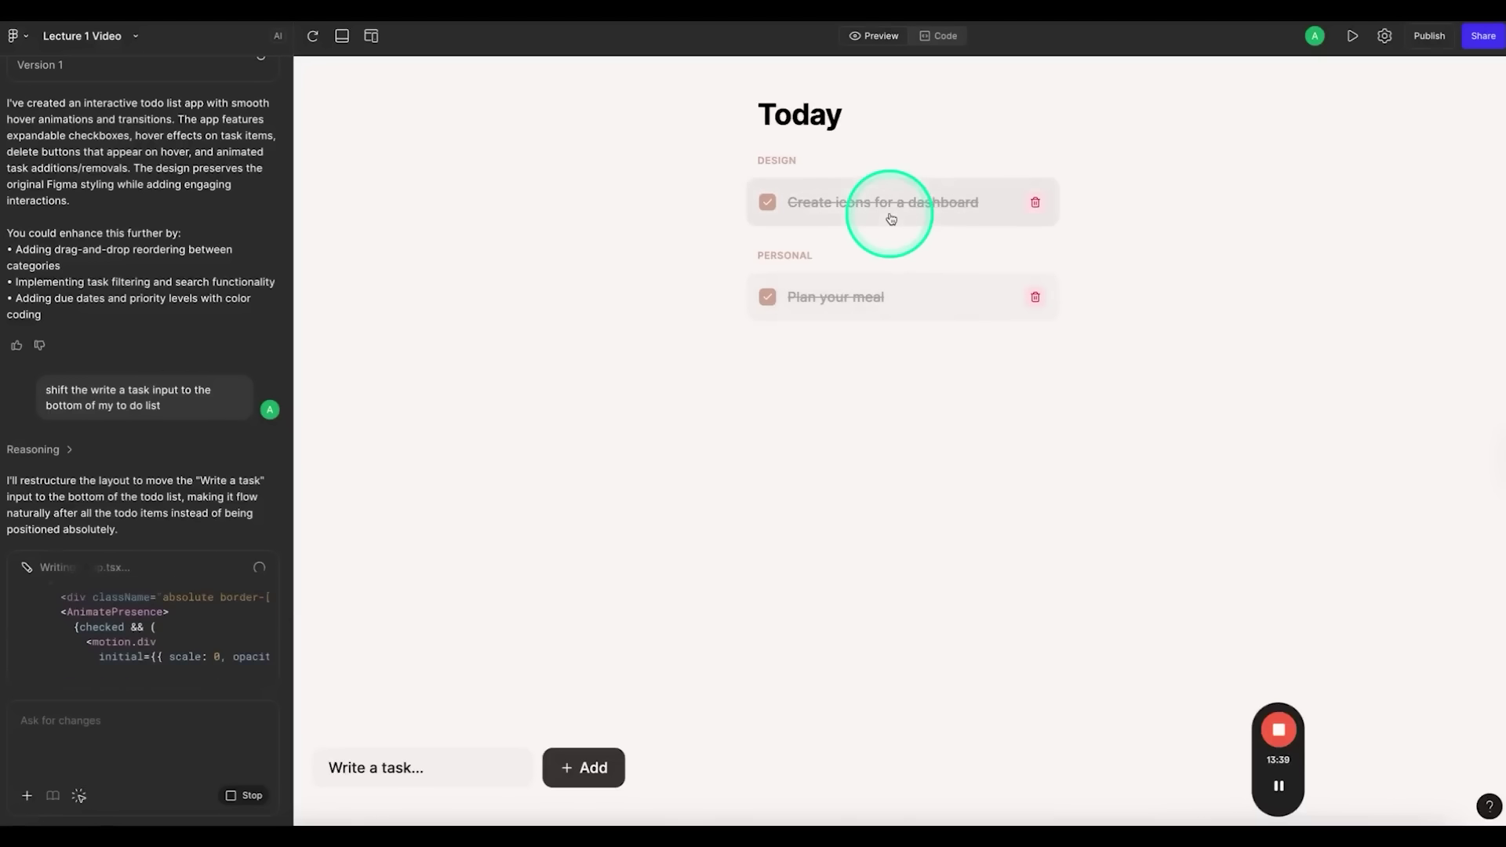
Show the app in the resizable device preview and set a custom size of 1920 × 1080
{"action": "left_click", "coordinate": [371, 36]}
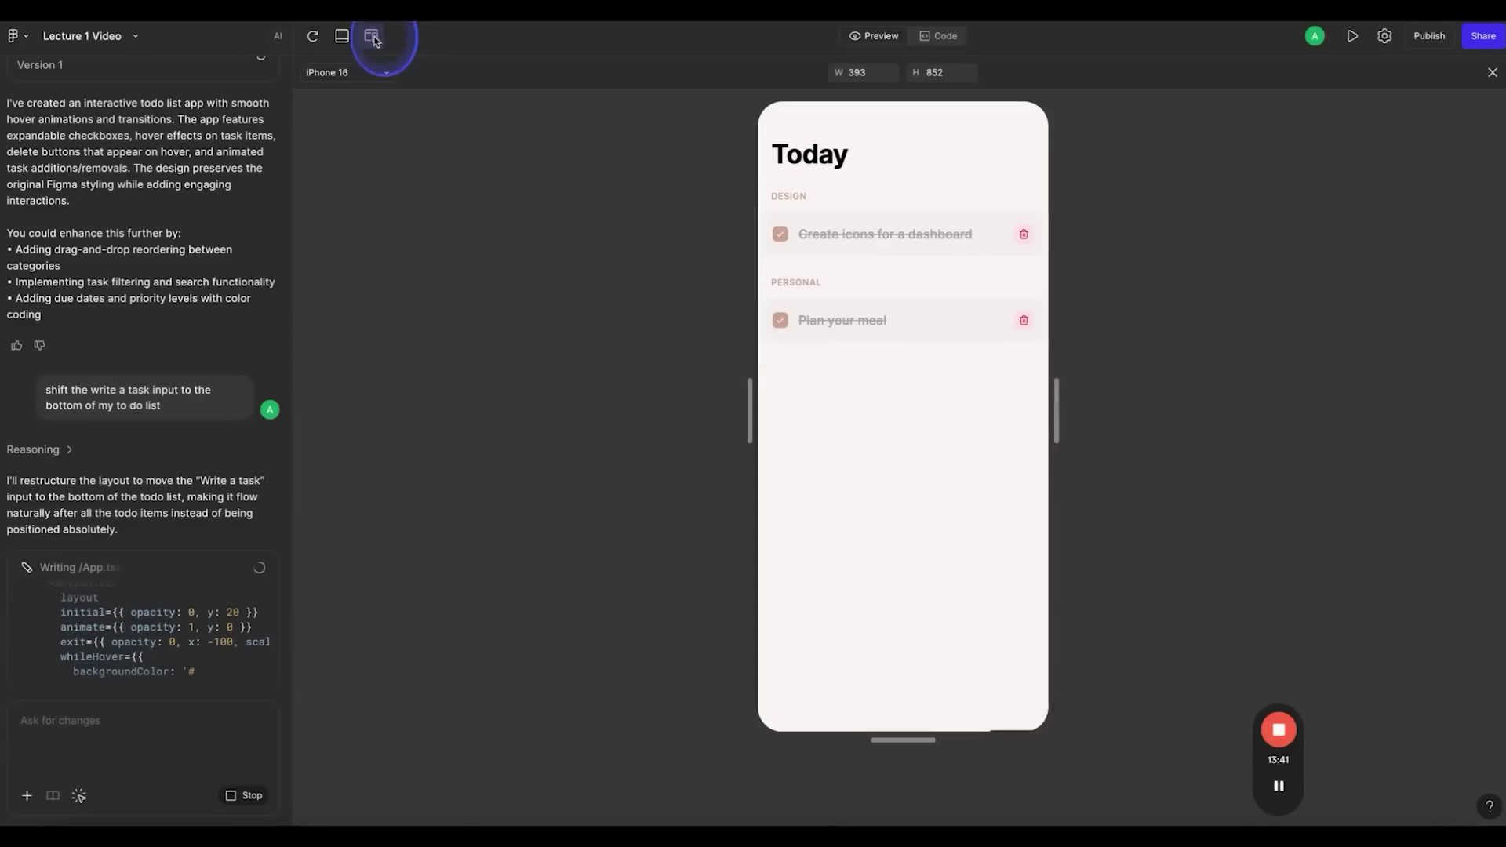
{"action": "left_click", "coordinate": [375, 73]}
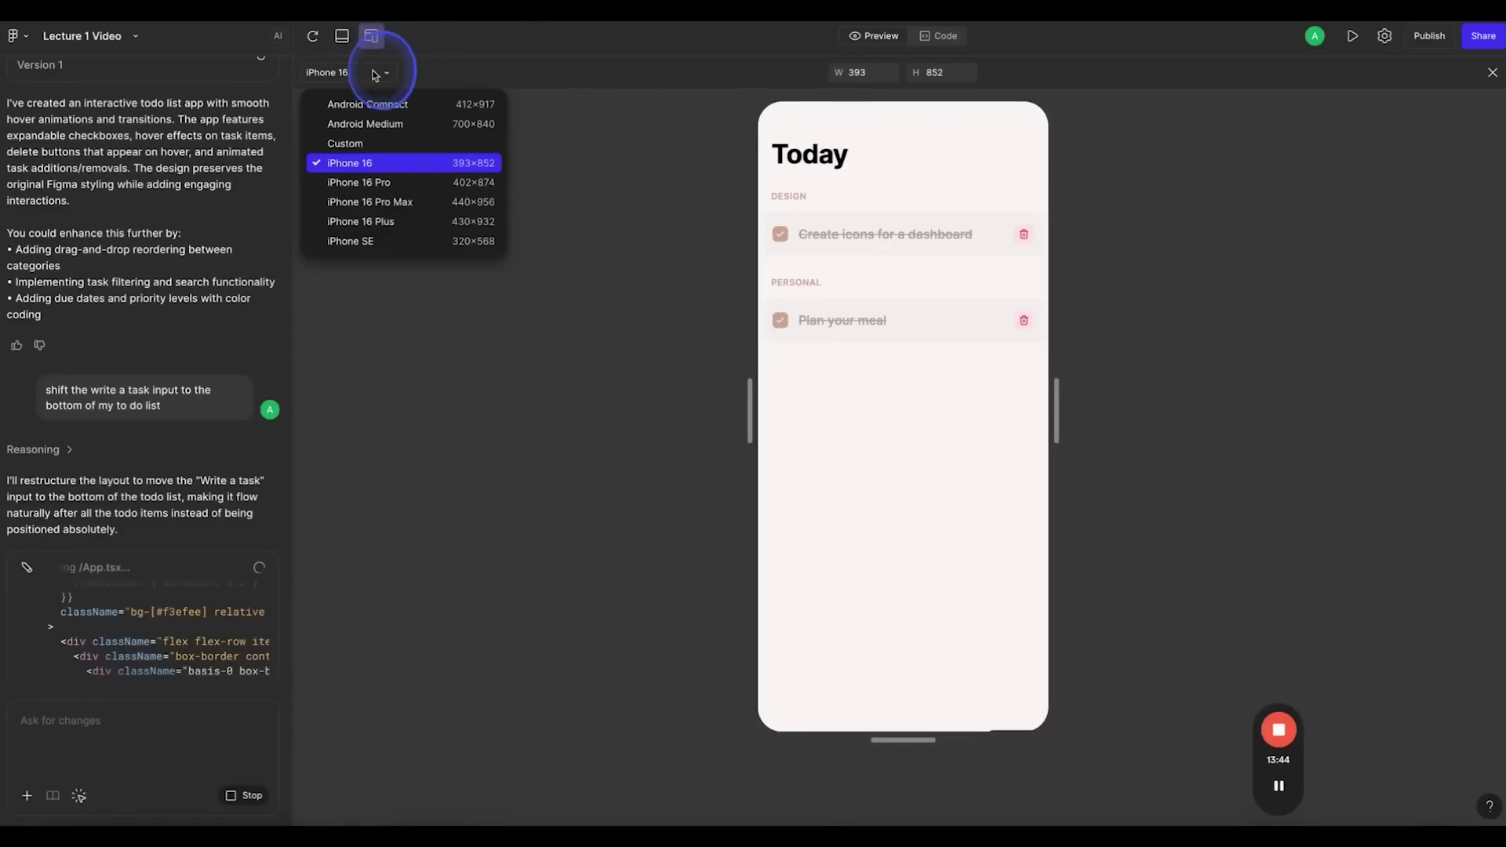
{"action": "left_click", "coordinate": [371, 35]}
{"action": "left_click", "coordinate": [371, 36]}
{"action": "left_click", "coordinate": [371, 35]}
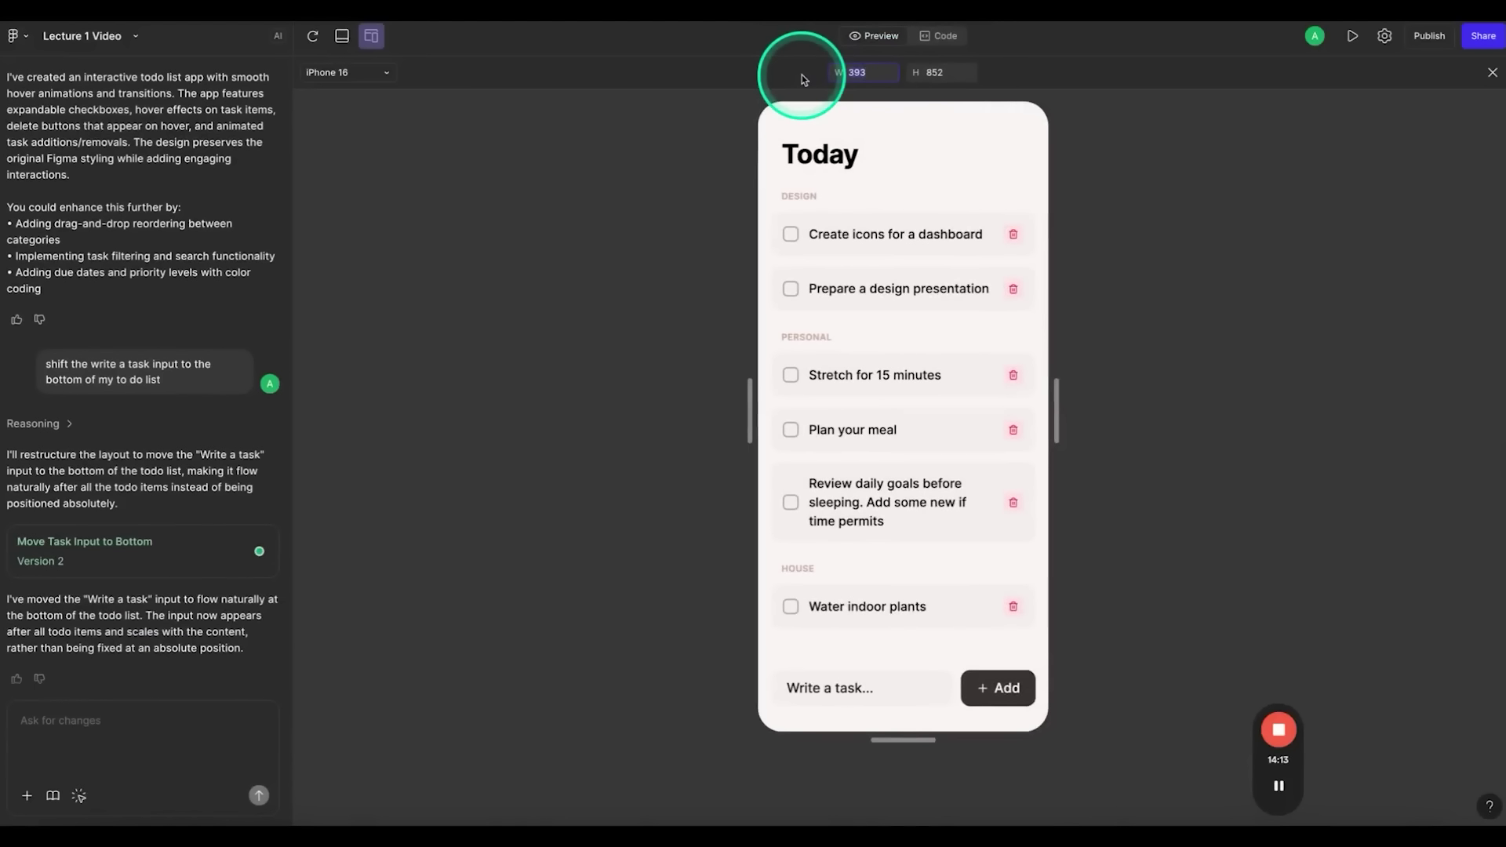
{"action": "type", "text": "10"}
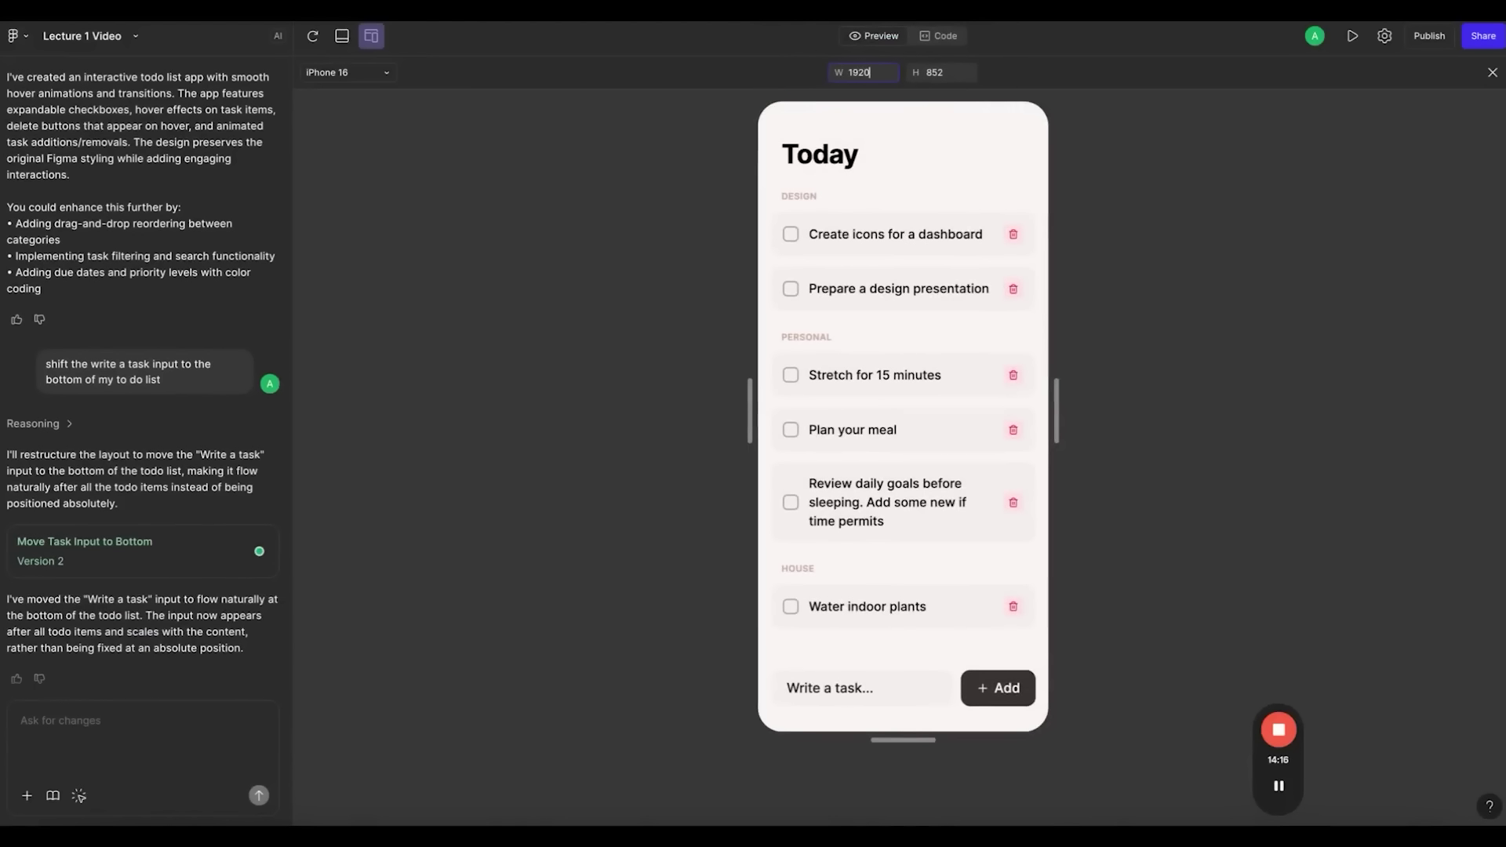
{"action": "key", "text": "Return"}
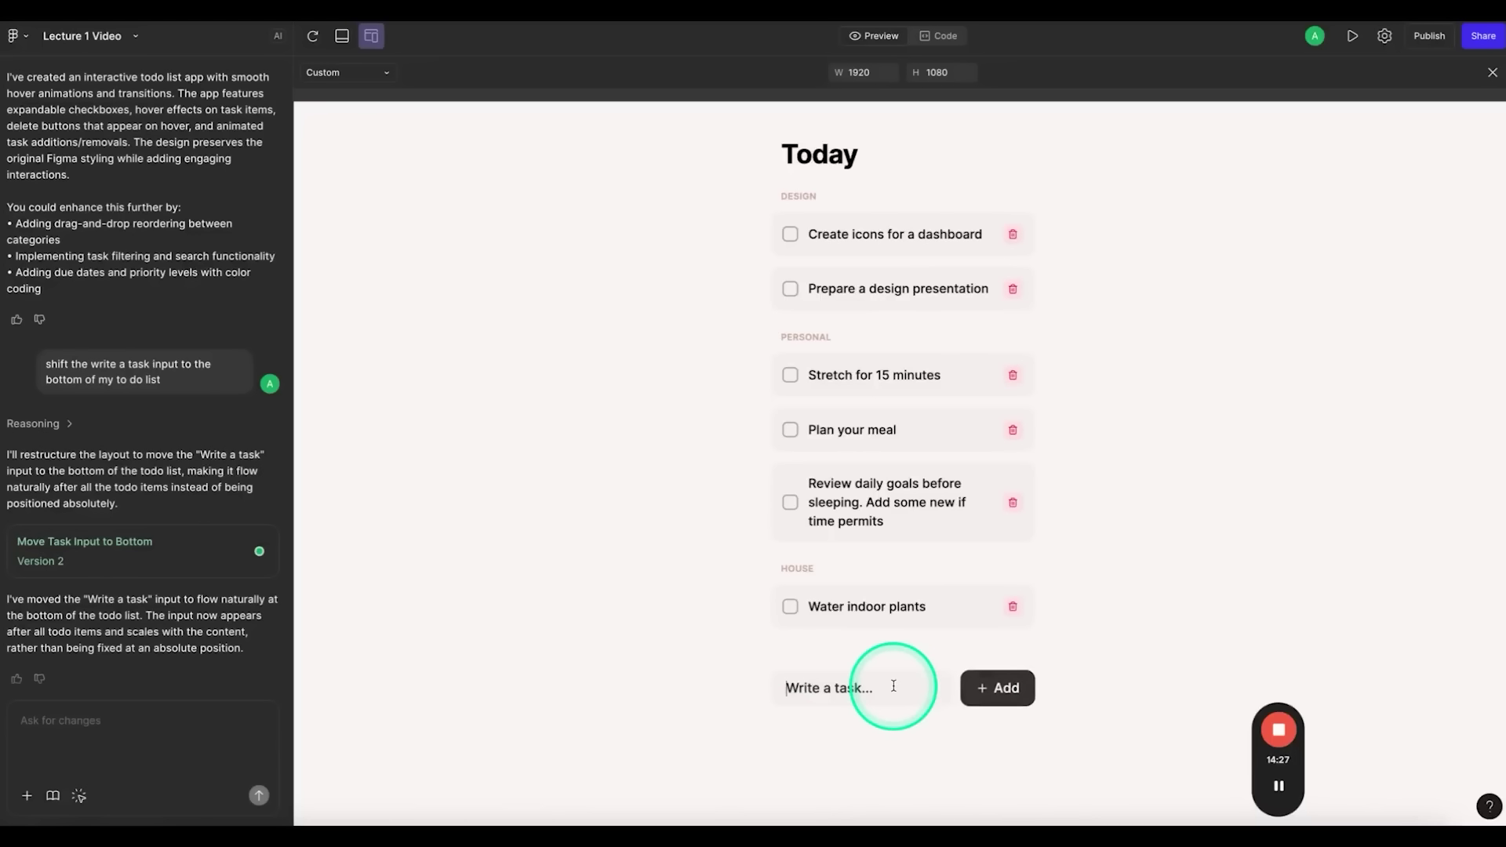
Add the task "clean the house" to the to-do list in the preview
{"action": "type", "text": "ean the house"}
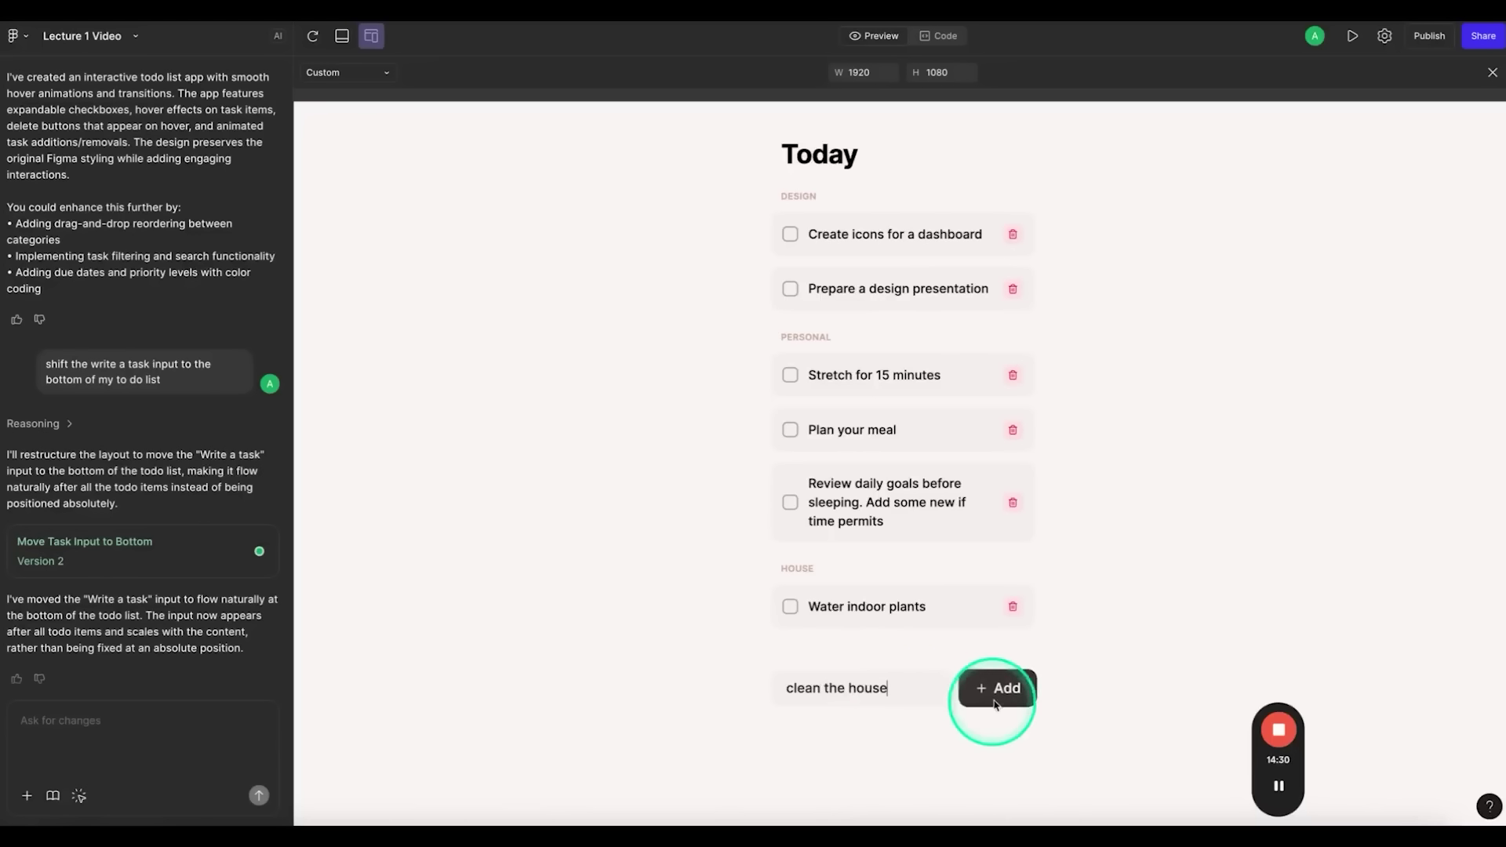
{"action": "left_click", "coordinate": [995, 688]}
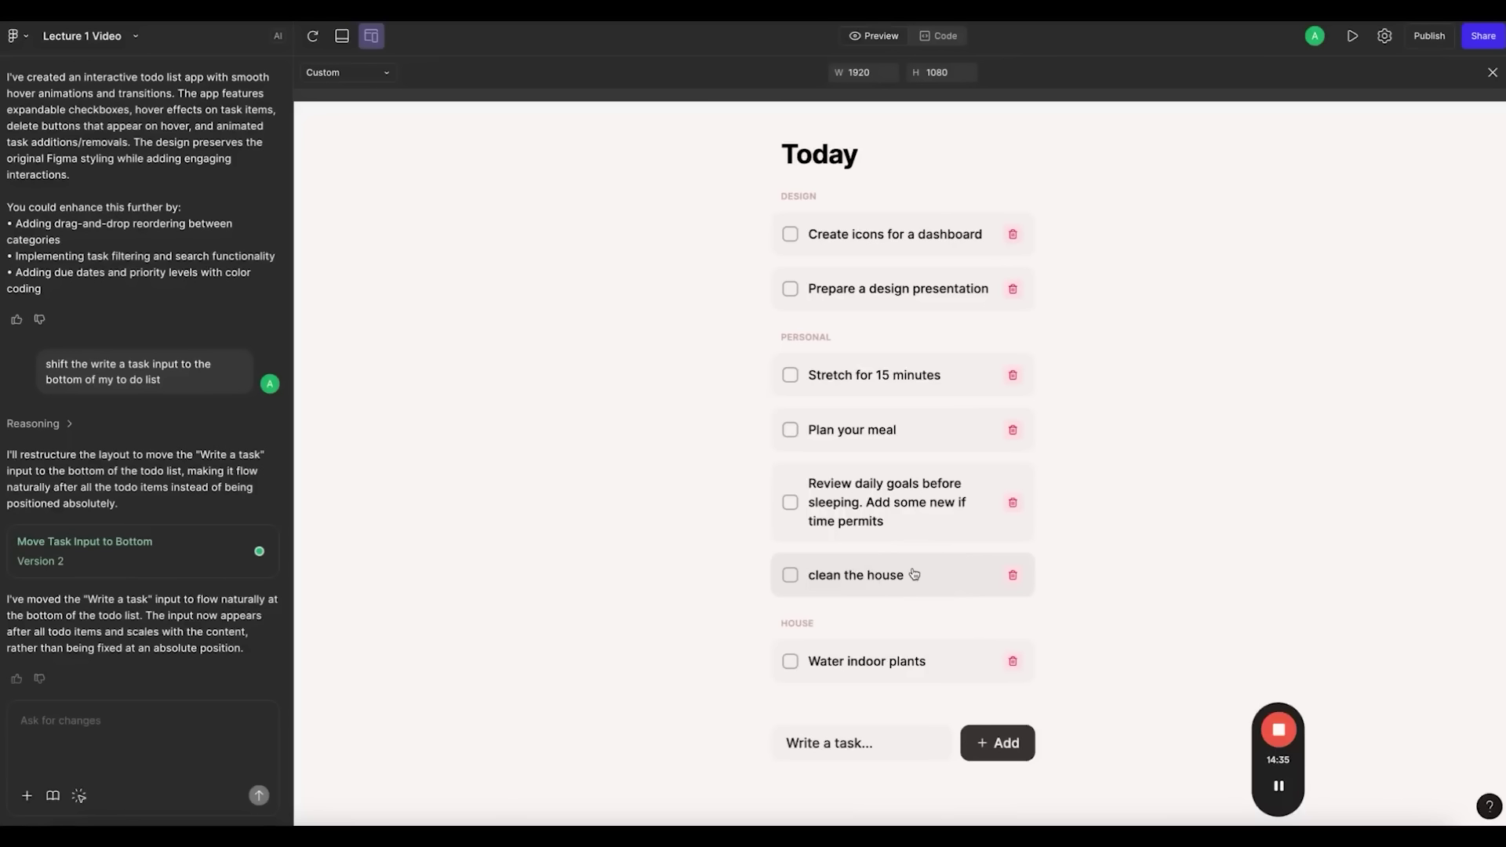
{"action": "left_click", "coordinate": [78, 720]}
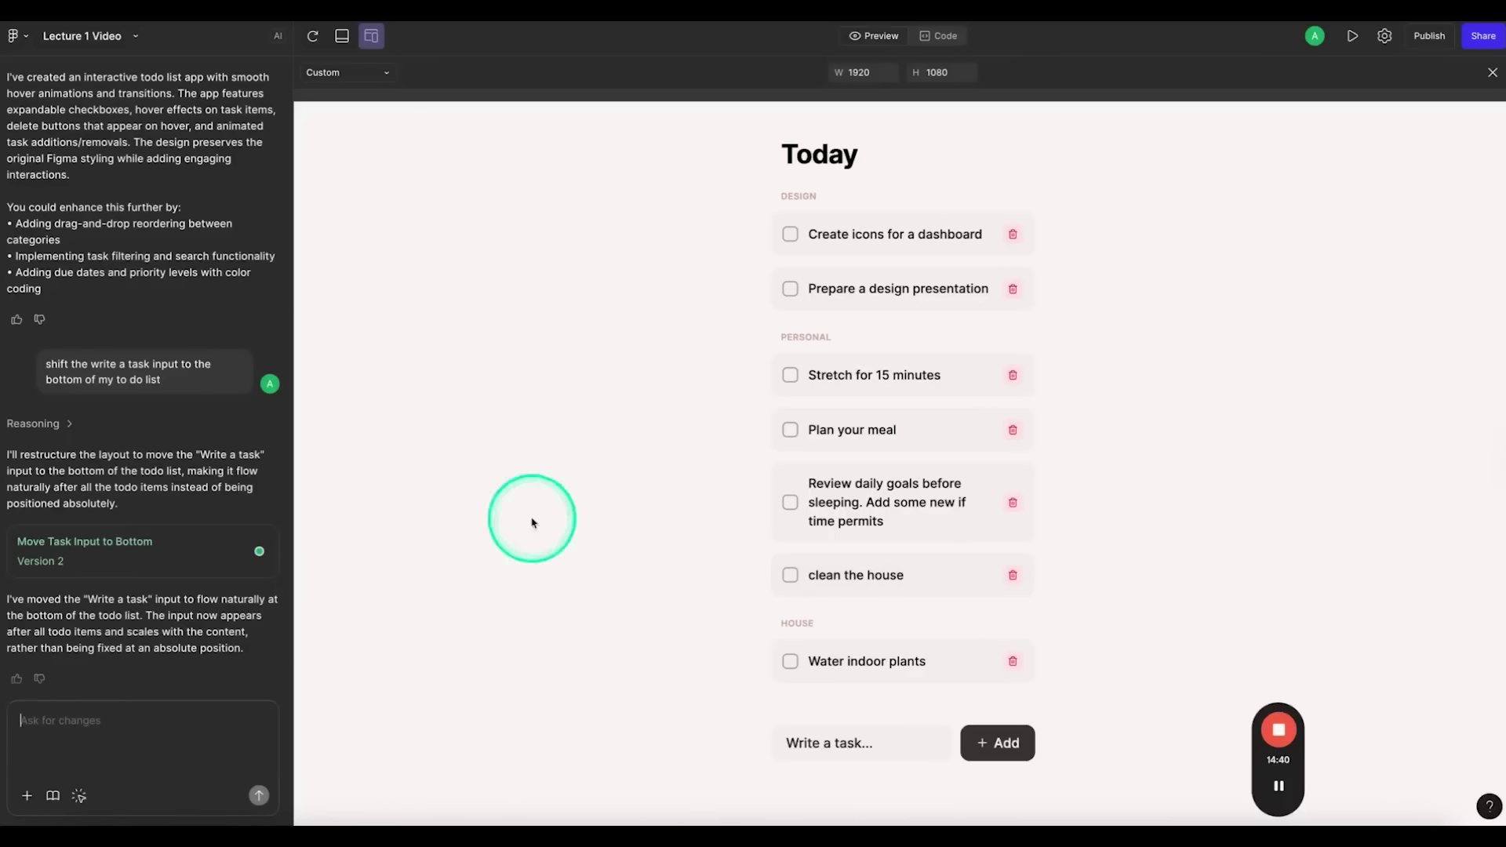
Publish the to-do app, view its live site, and return to the project
{"action": "left_click", "coordinate": [1423, 39]}
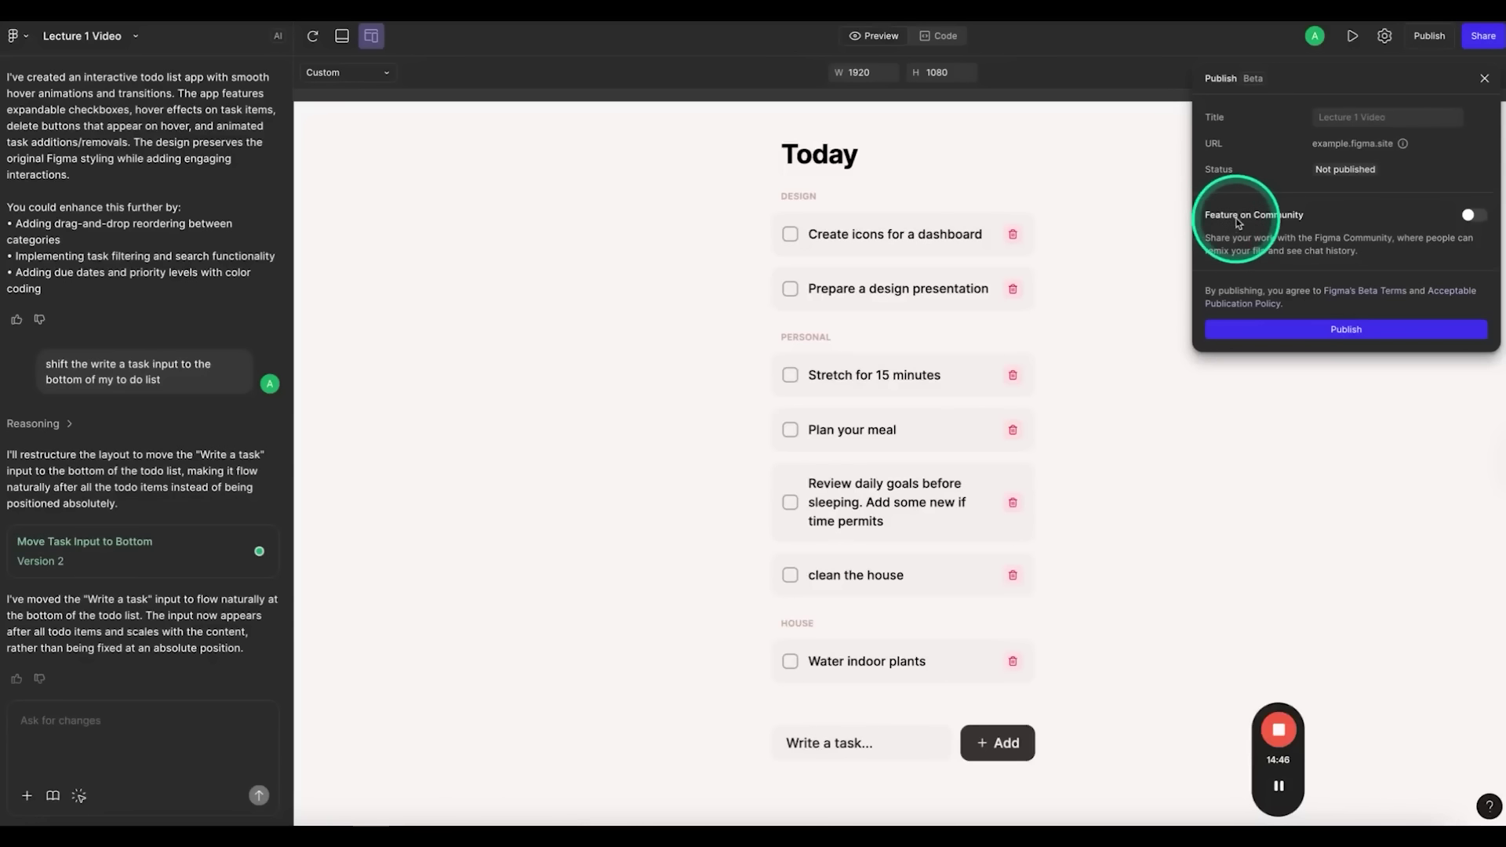
{"action": "left_click", "coordinate": [1319, 333]}
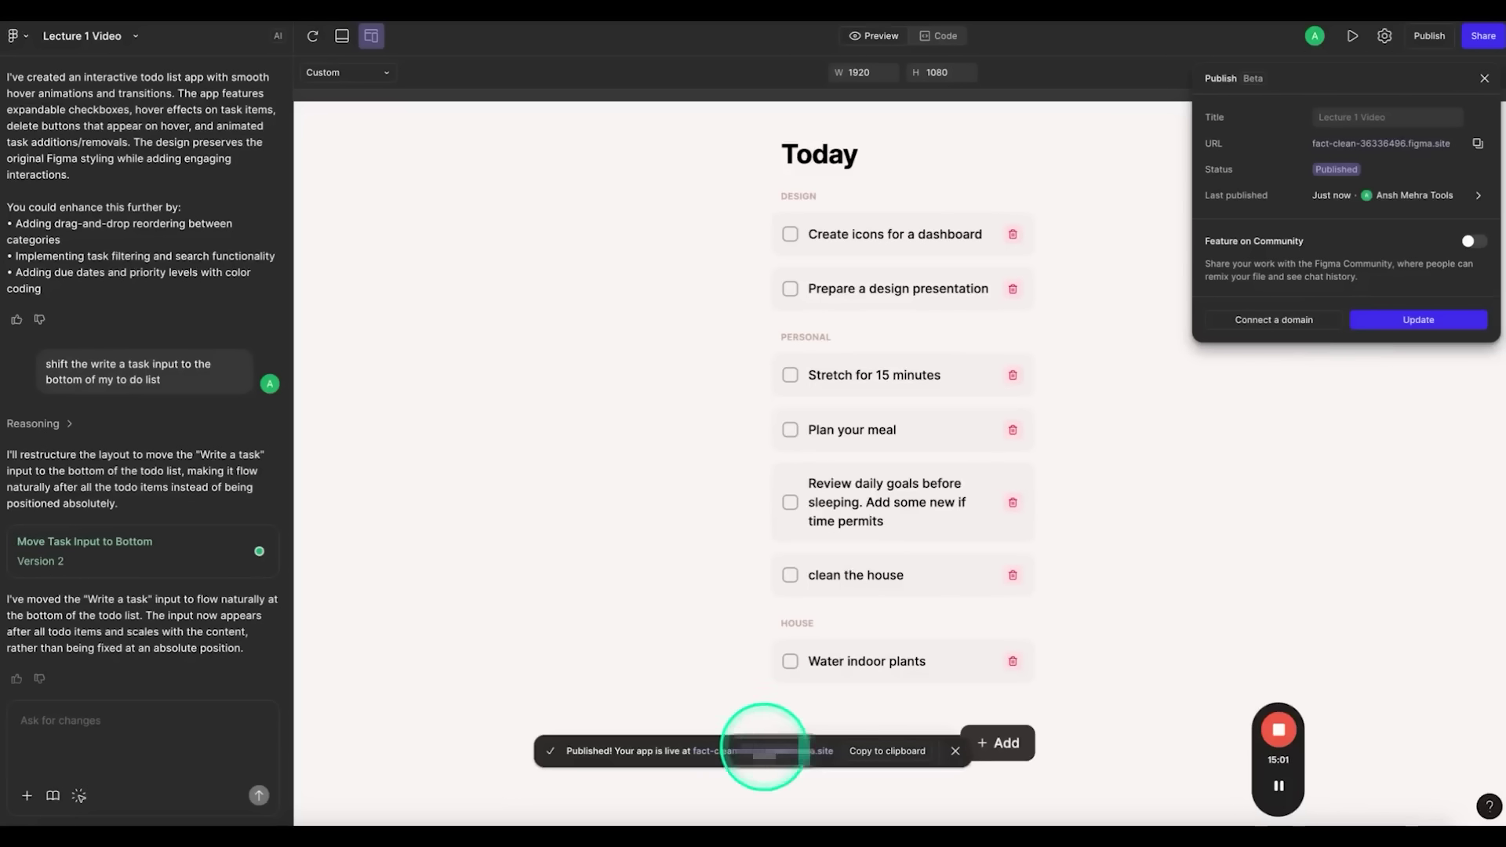
{"action": "left_click", "coordinate": [751, 750]}
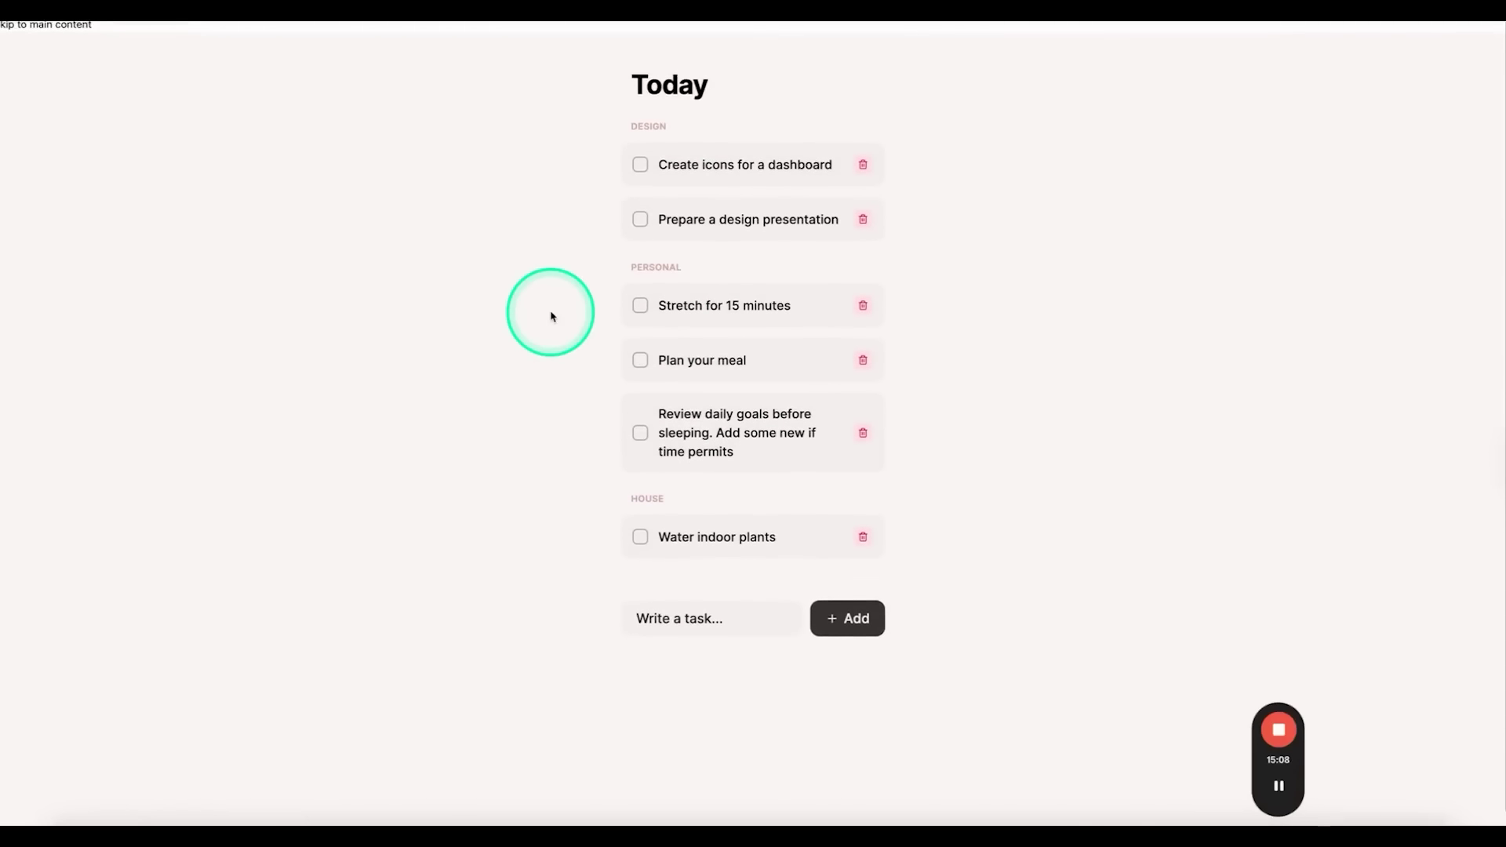
{"action": "key", "text": "ctrl+w"}
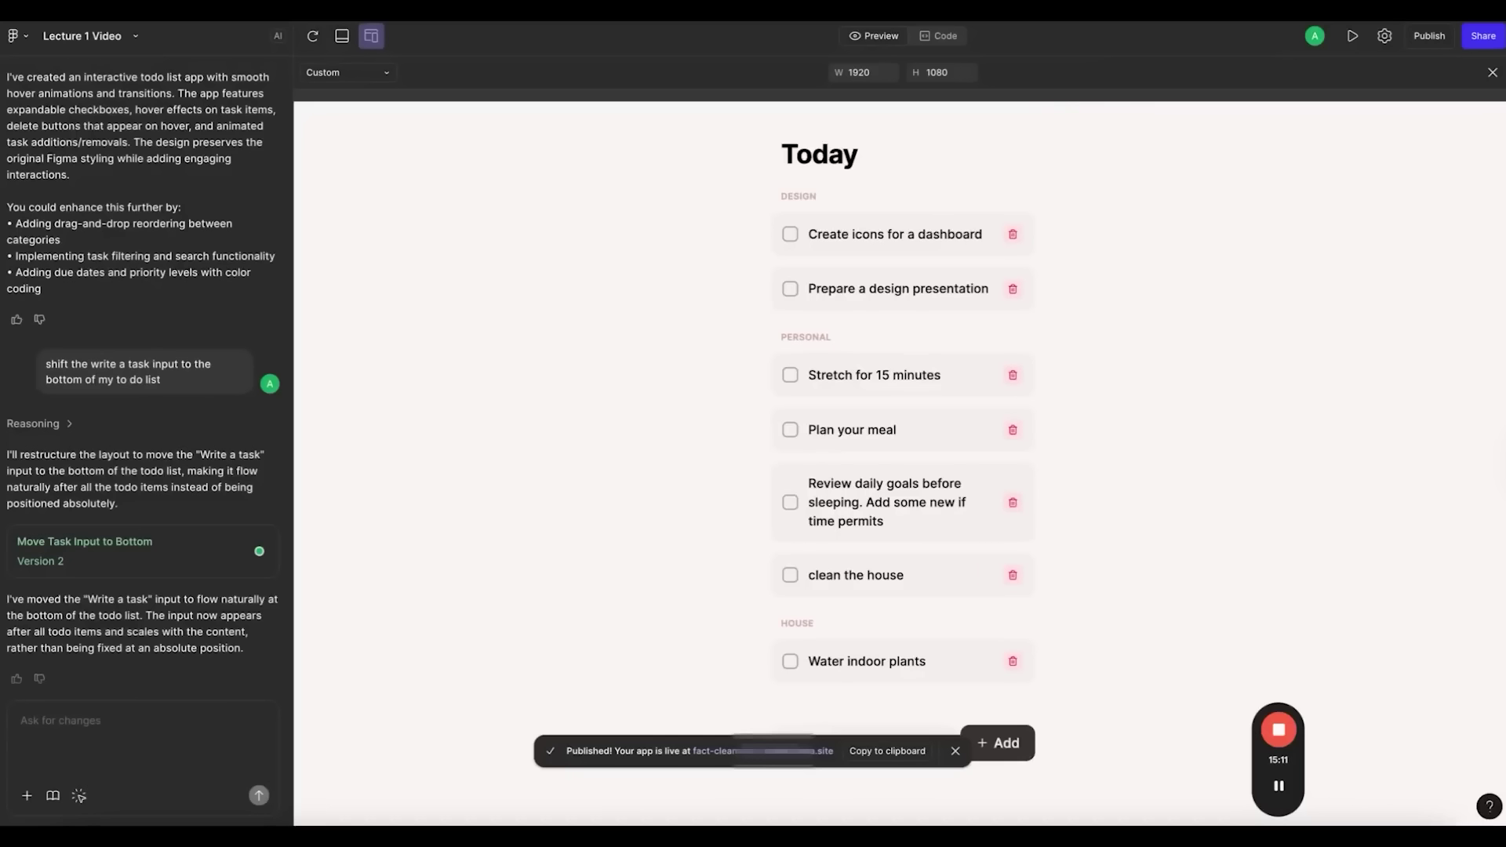
Try to save the creator's name as the base domain in the app's domain settings
{"action": "left_click", "coordinate": [1384, 37]}
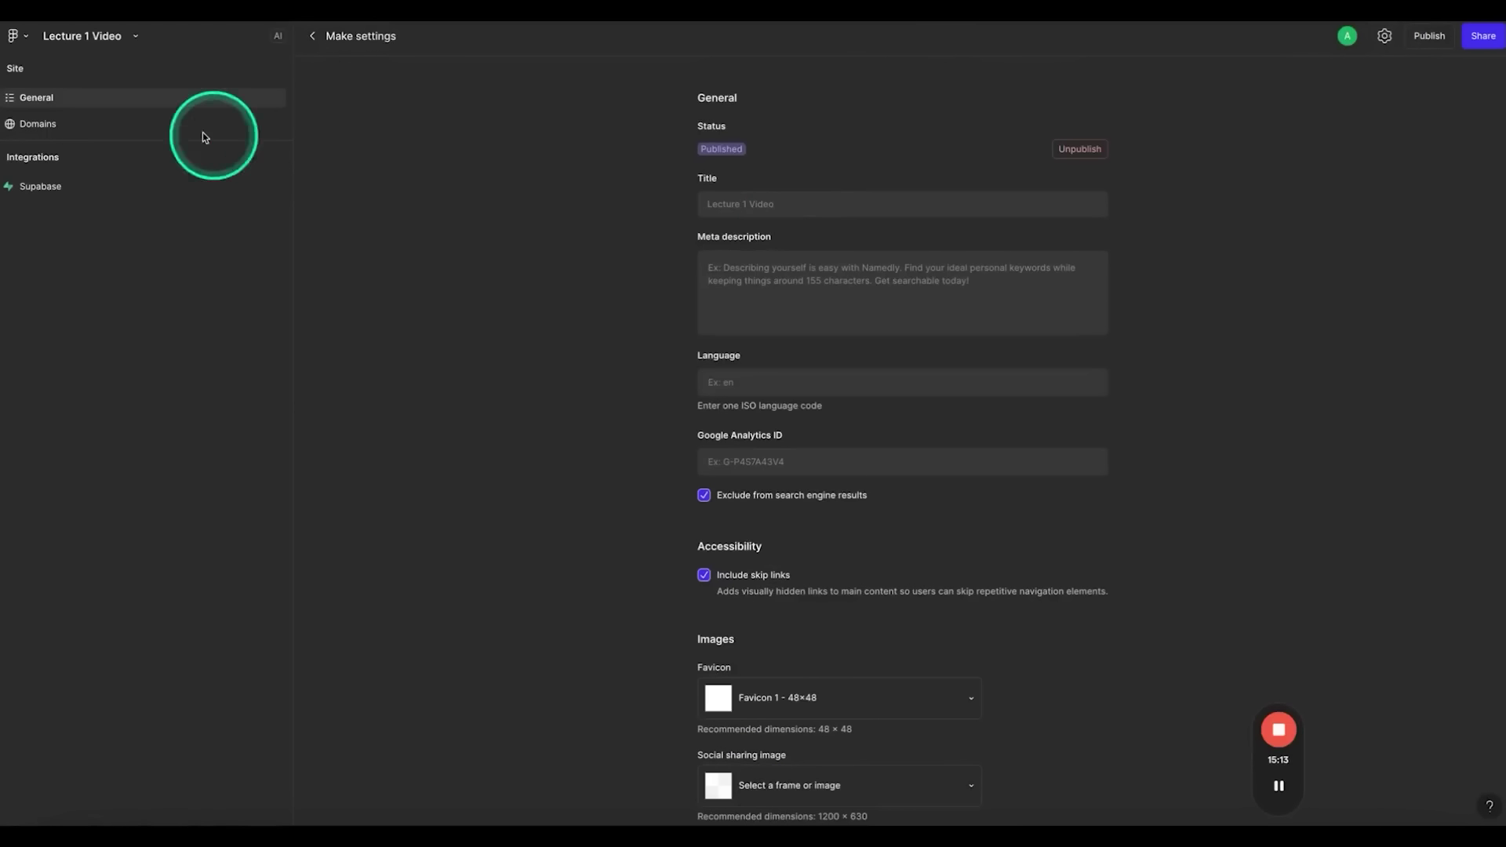
{"action": "left_click", "coordinate": [127, 122]}
{"action": "left_click", "coordinate": [812, 223]}
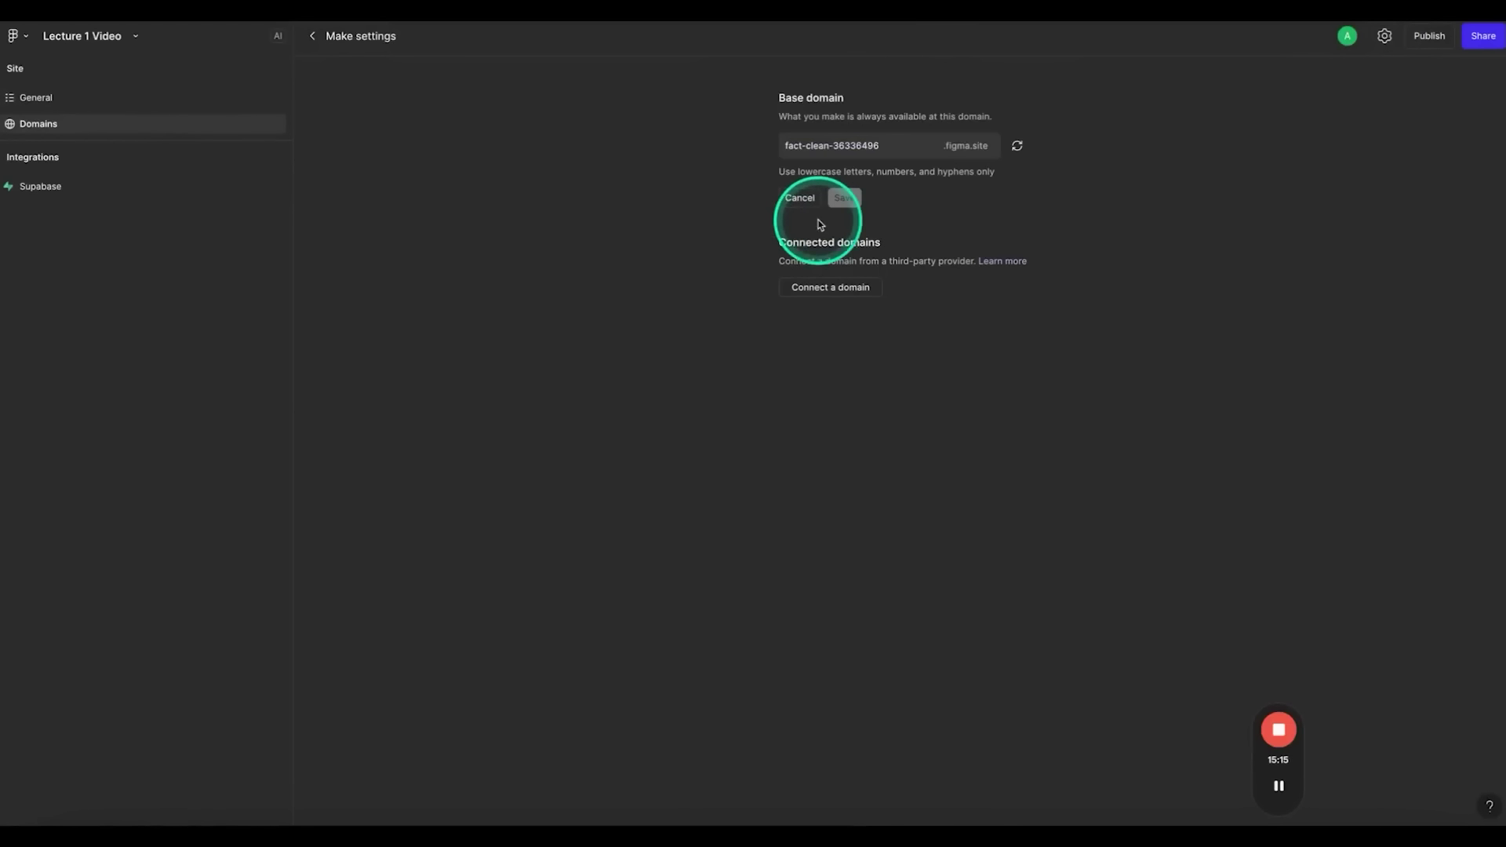
{"action": "left_click_drag", "start_coordinate": [884, 149], "coordinate": [755, 155]}
{"action": "type", "text": "anshmehra"}
{"action": "left_click", "coordinate": [854, 200]}
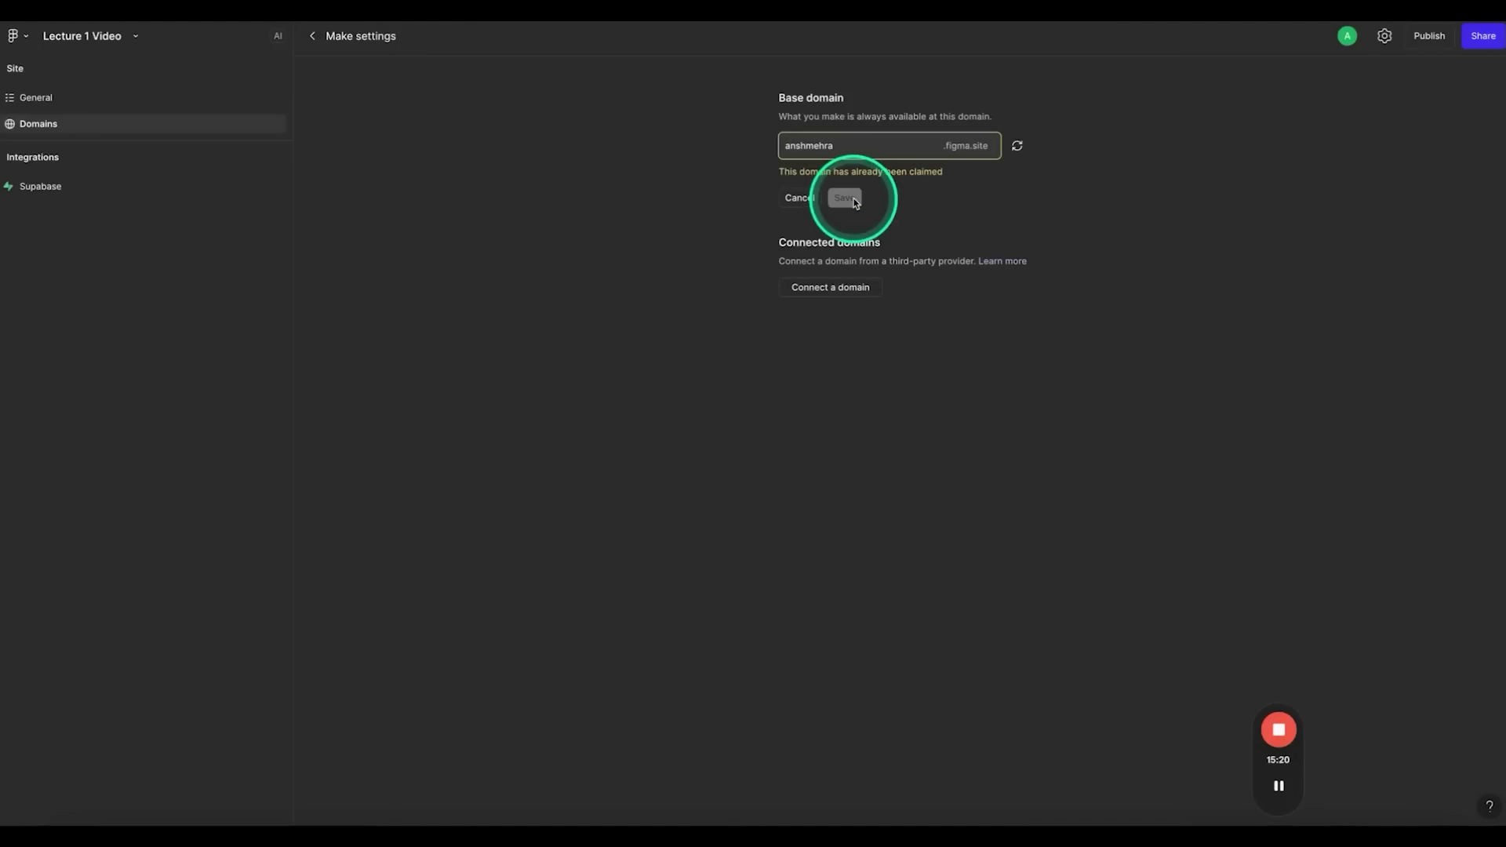
Append 1 to the base domain name and save it
{"action": "left_click", "coordinate": [863, 146]}
{"action": "type", "text": "1"}
{"action": "left_click", "coordinate": [851, 203]}
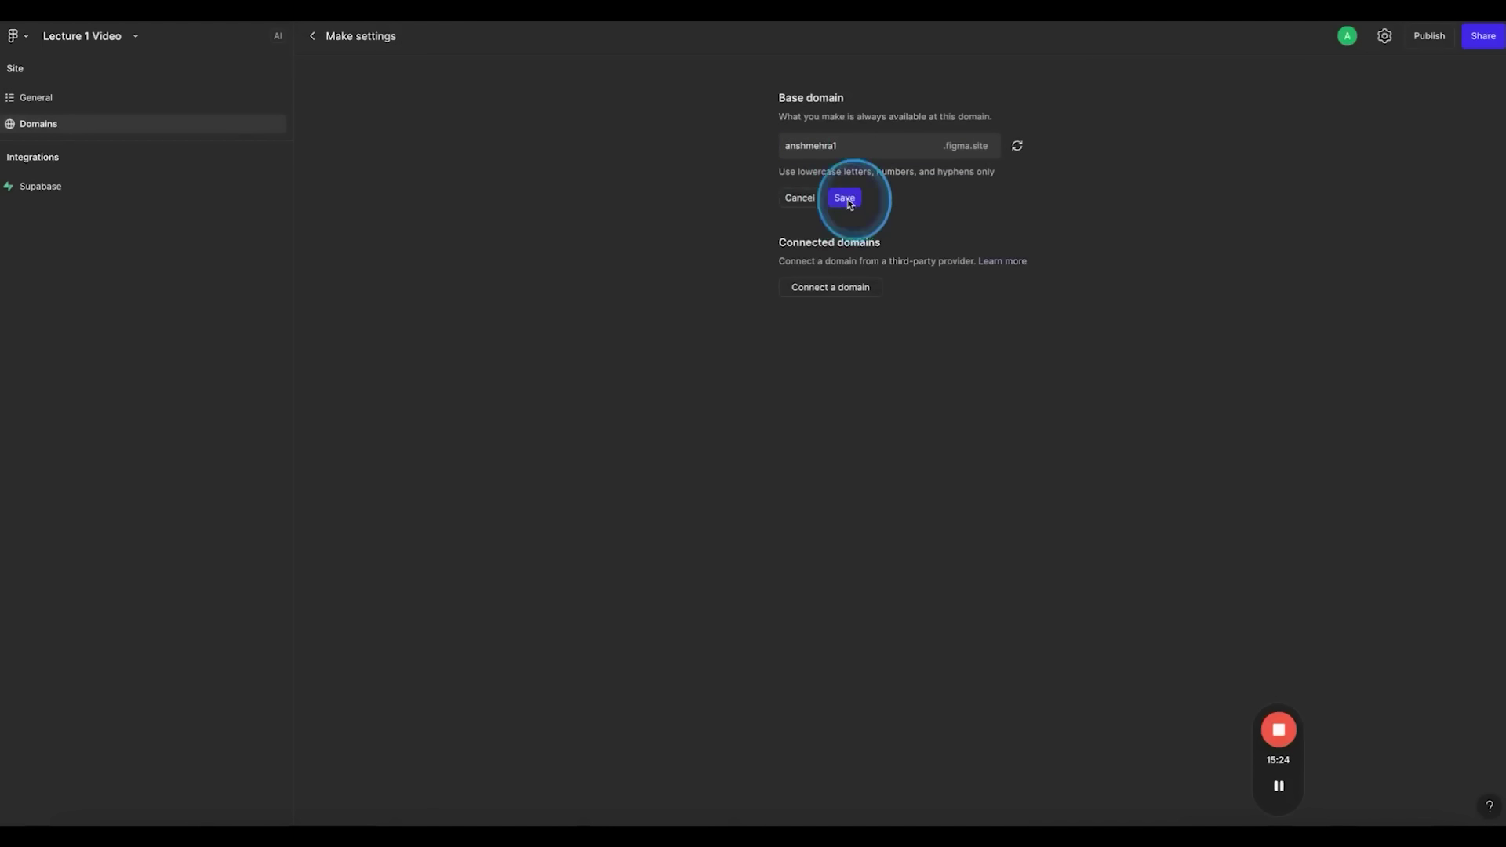
Switch to the Free Figma AI Course design file and show the slide "The AI behind Figma Make"
{"action": "left_click", "coordinate": [836, 458]}
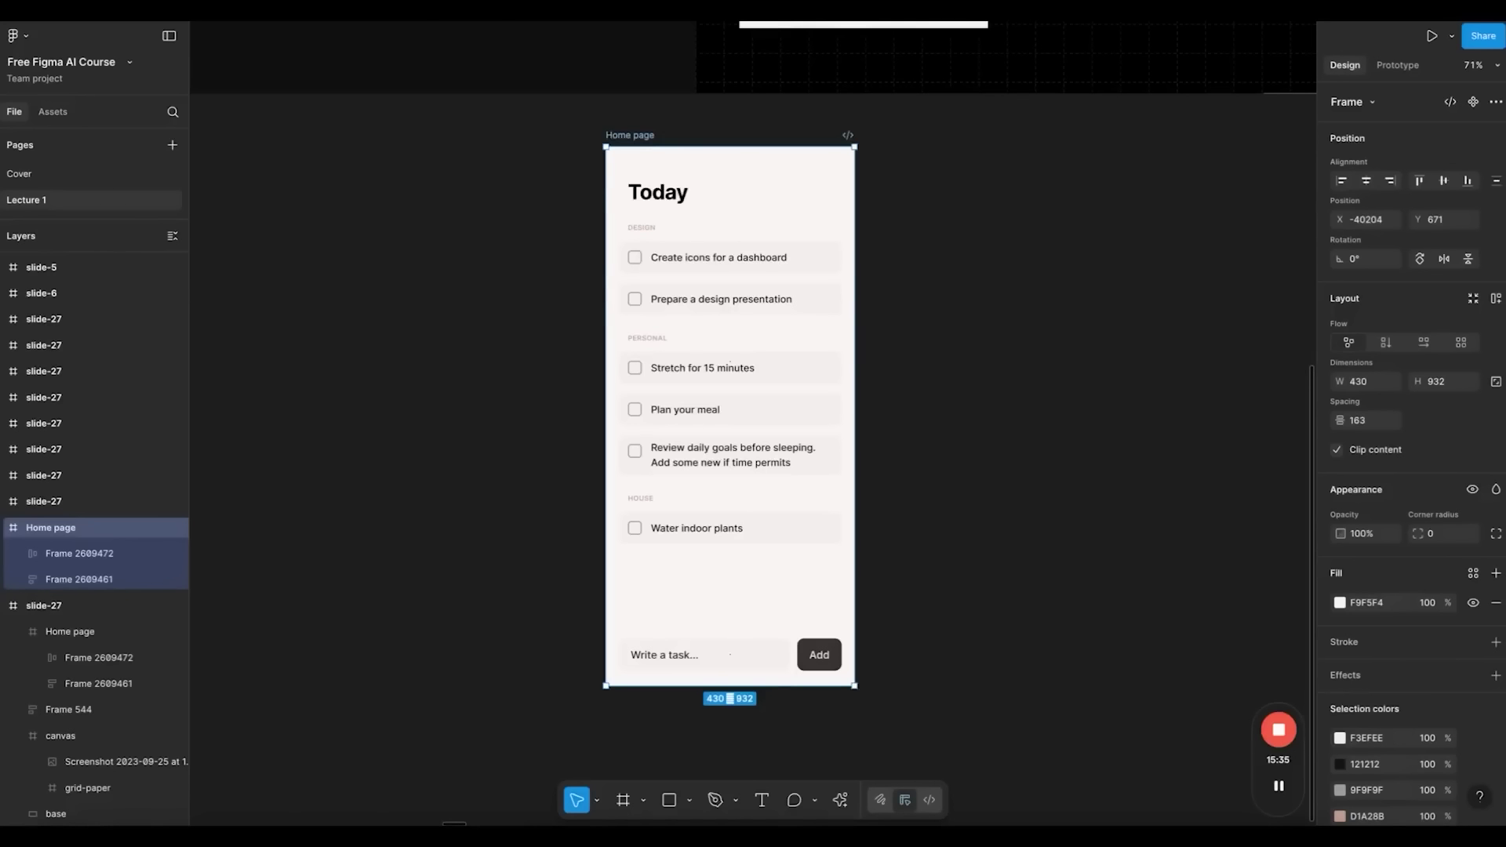
{"action": "scroll", "coordinate": [590, 267], "scroll_direction": "down", "scroll_amount": 5}
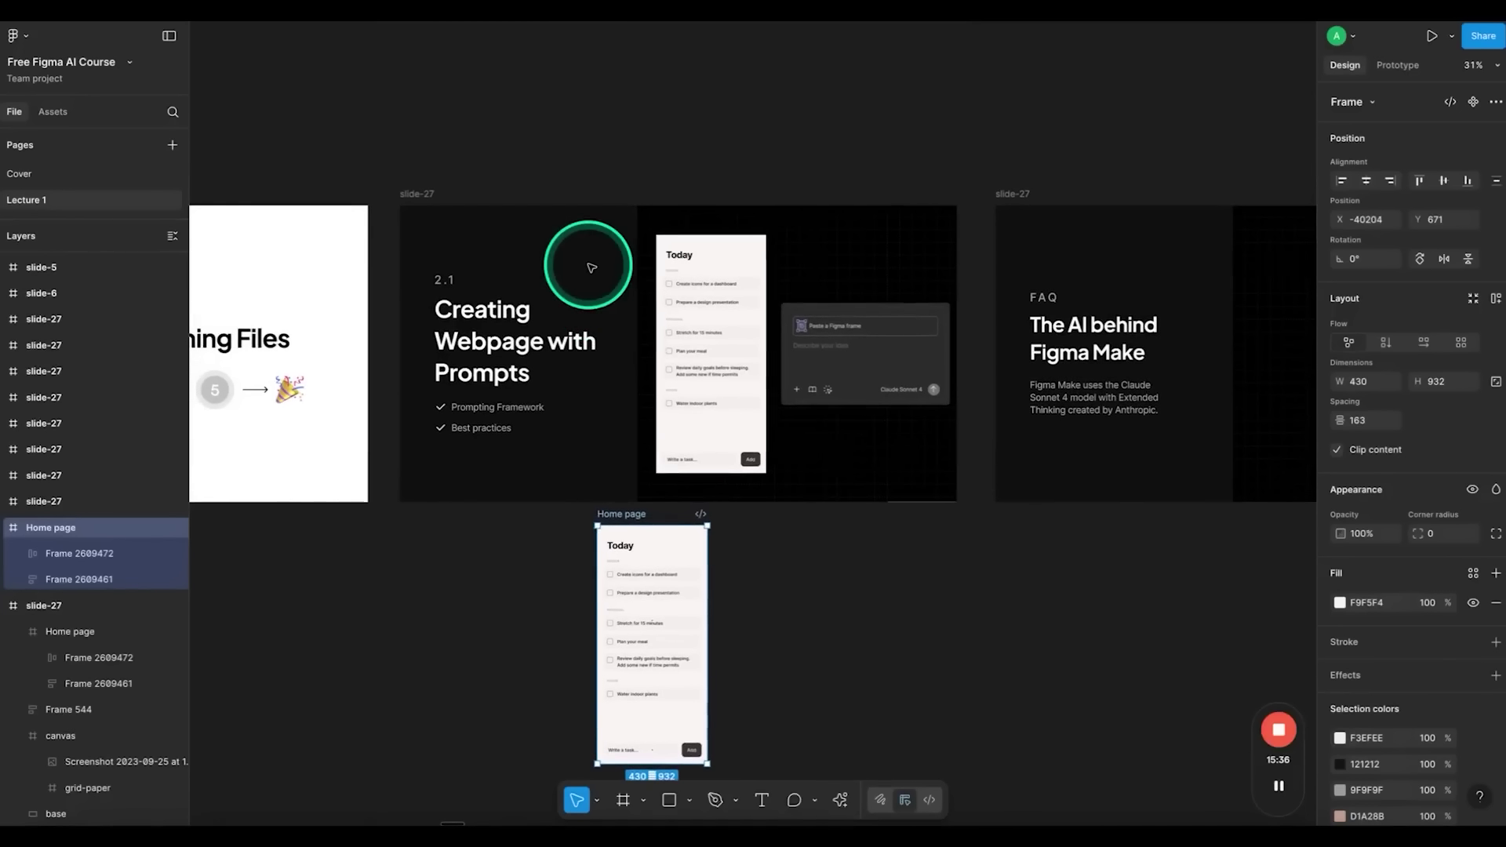
{"action": "key", "text": "shift+Tab"}
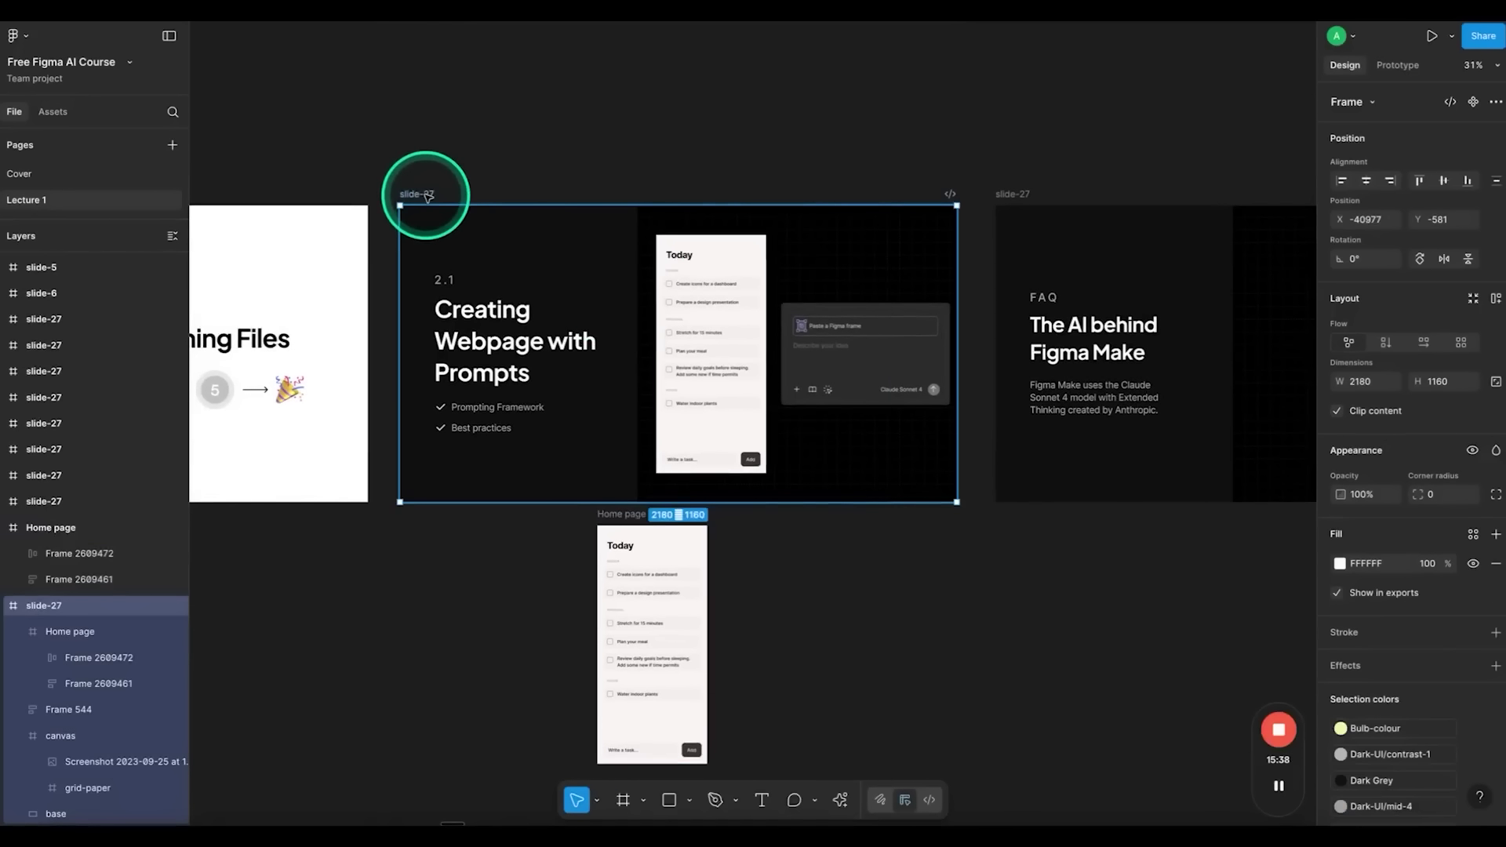
{"action": "key", "text": "shift+2"}
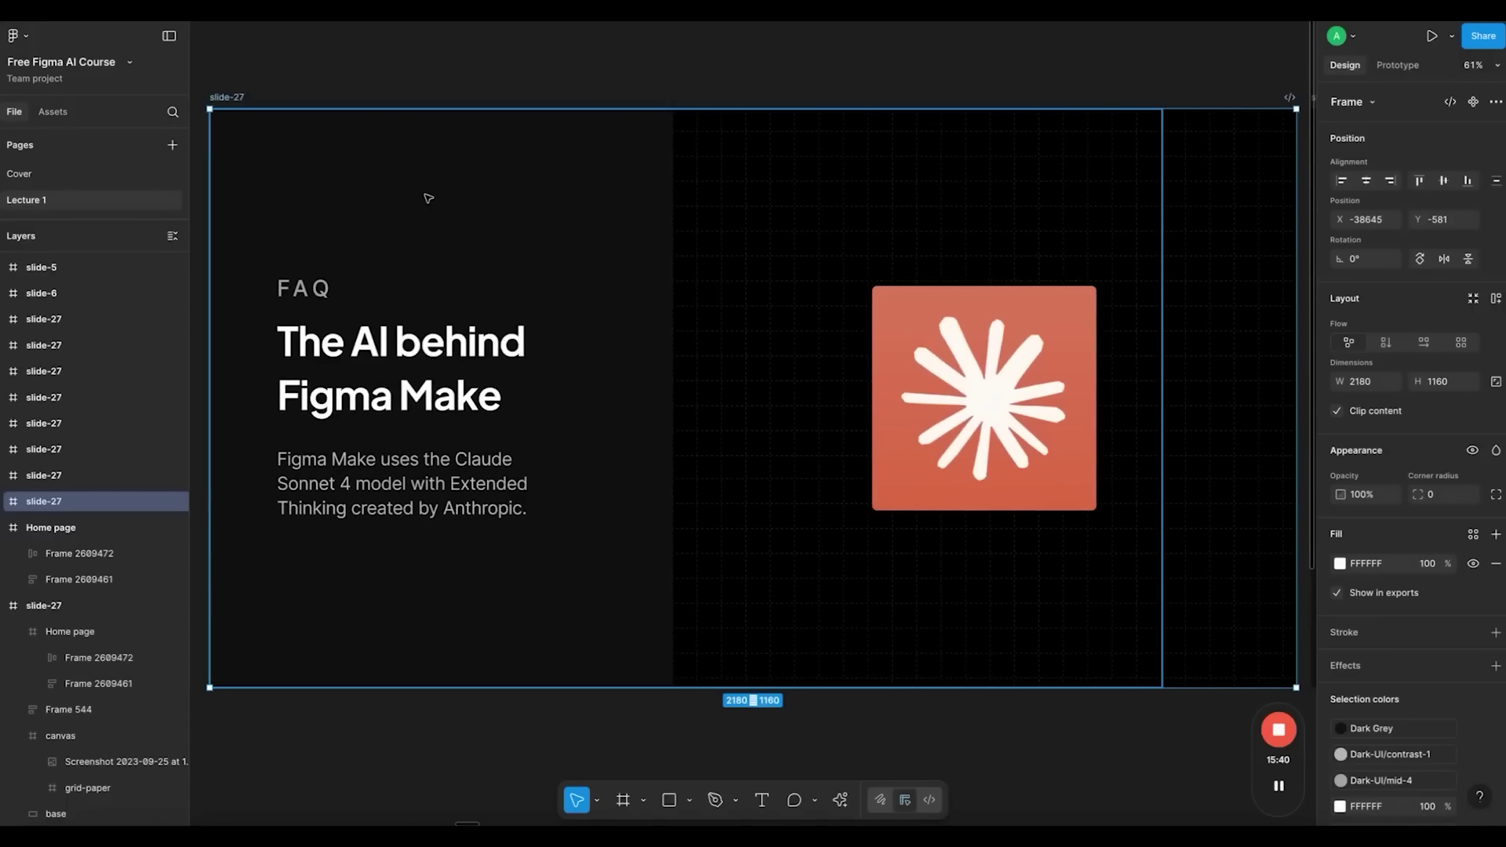
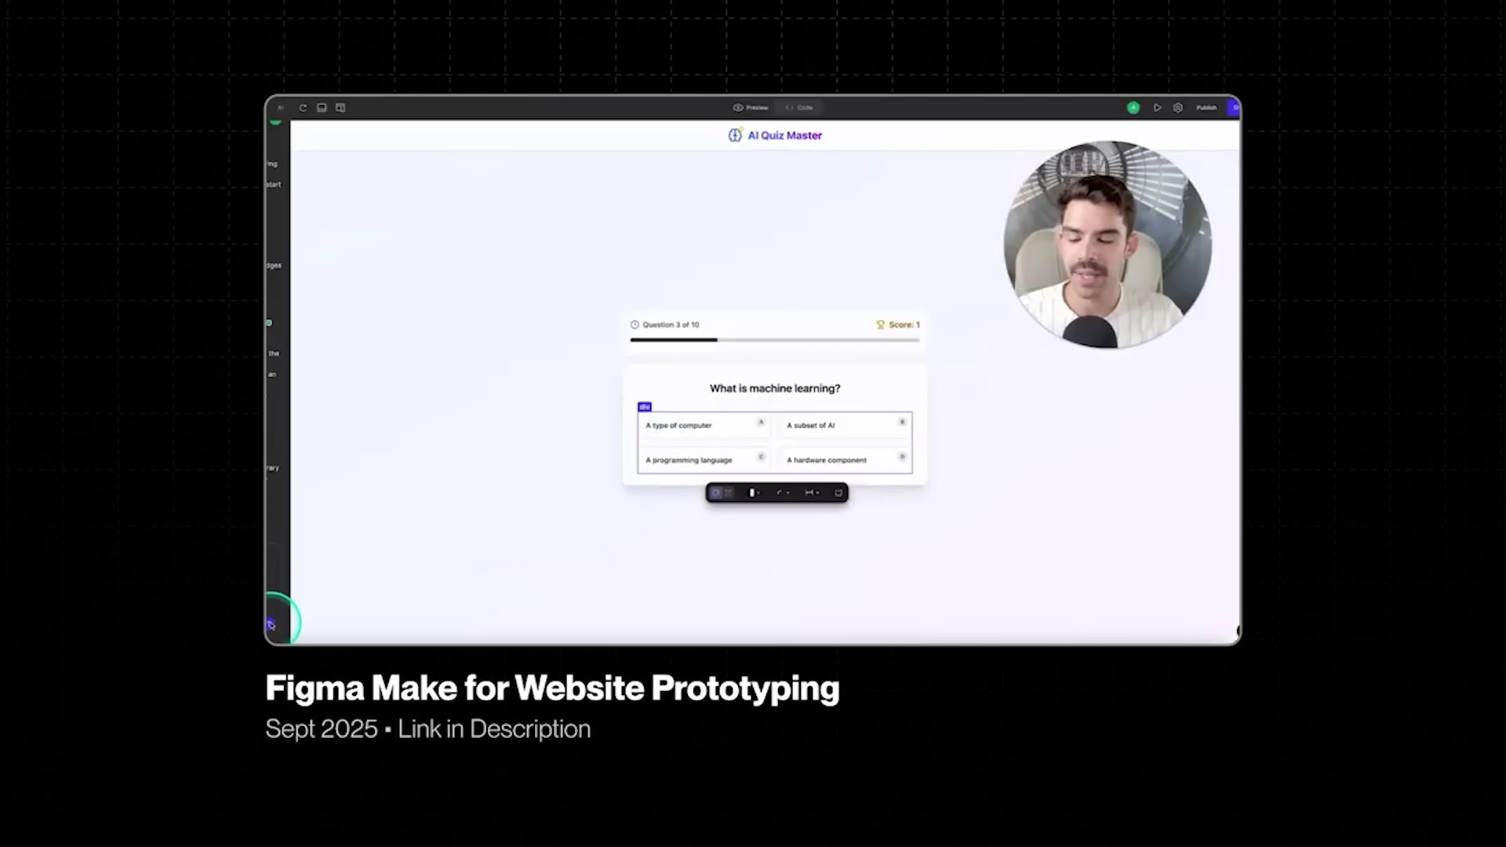
{"action": "left_click", "coordinate": [276, 561]}
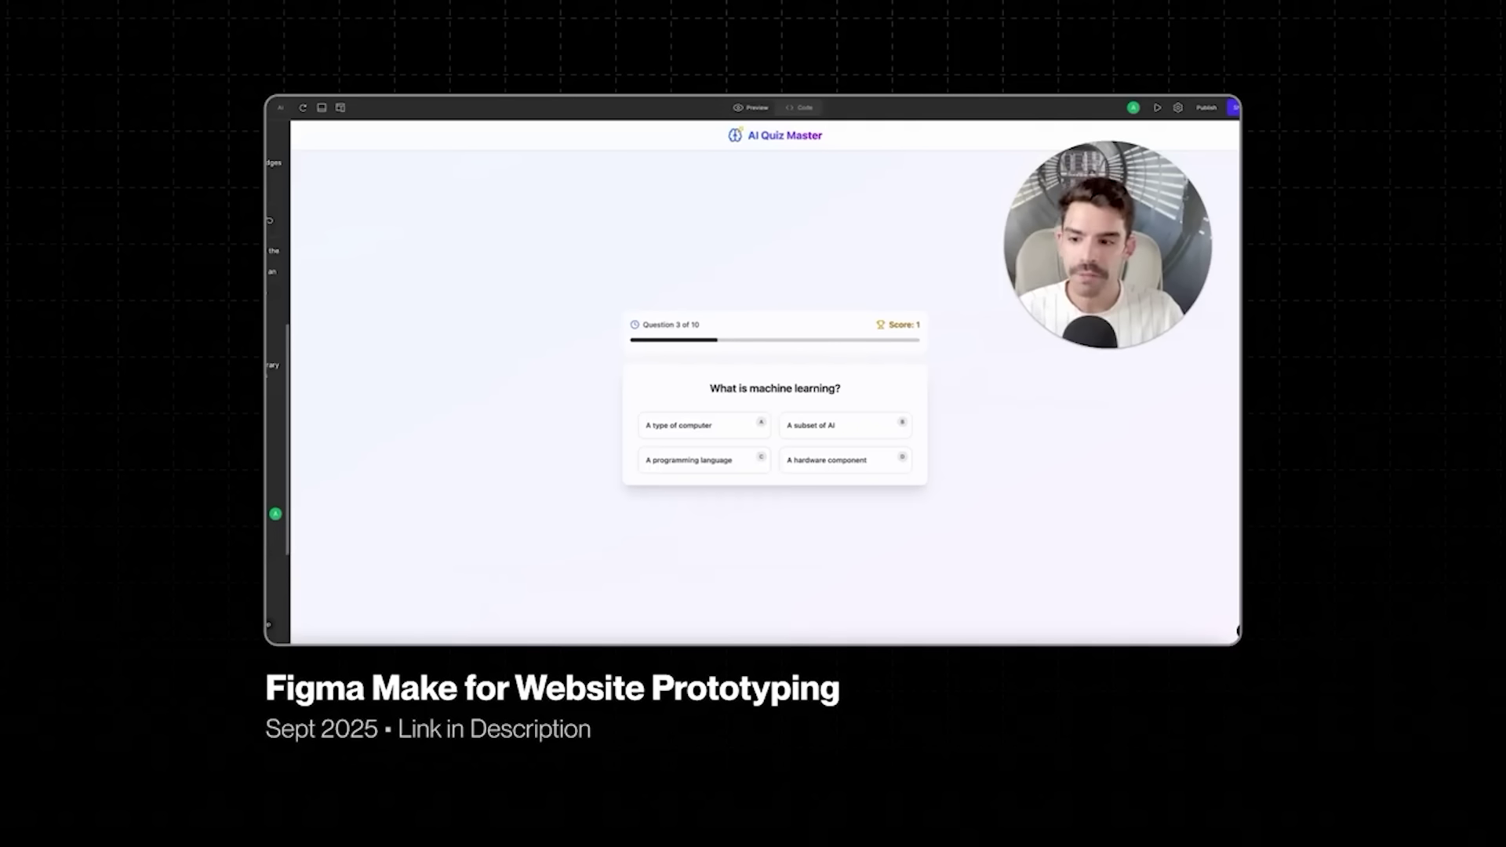
{"action": "left_click", "coordinate": [927, 232]}
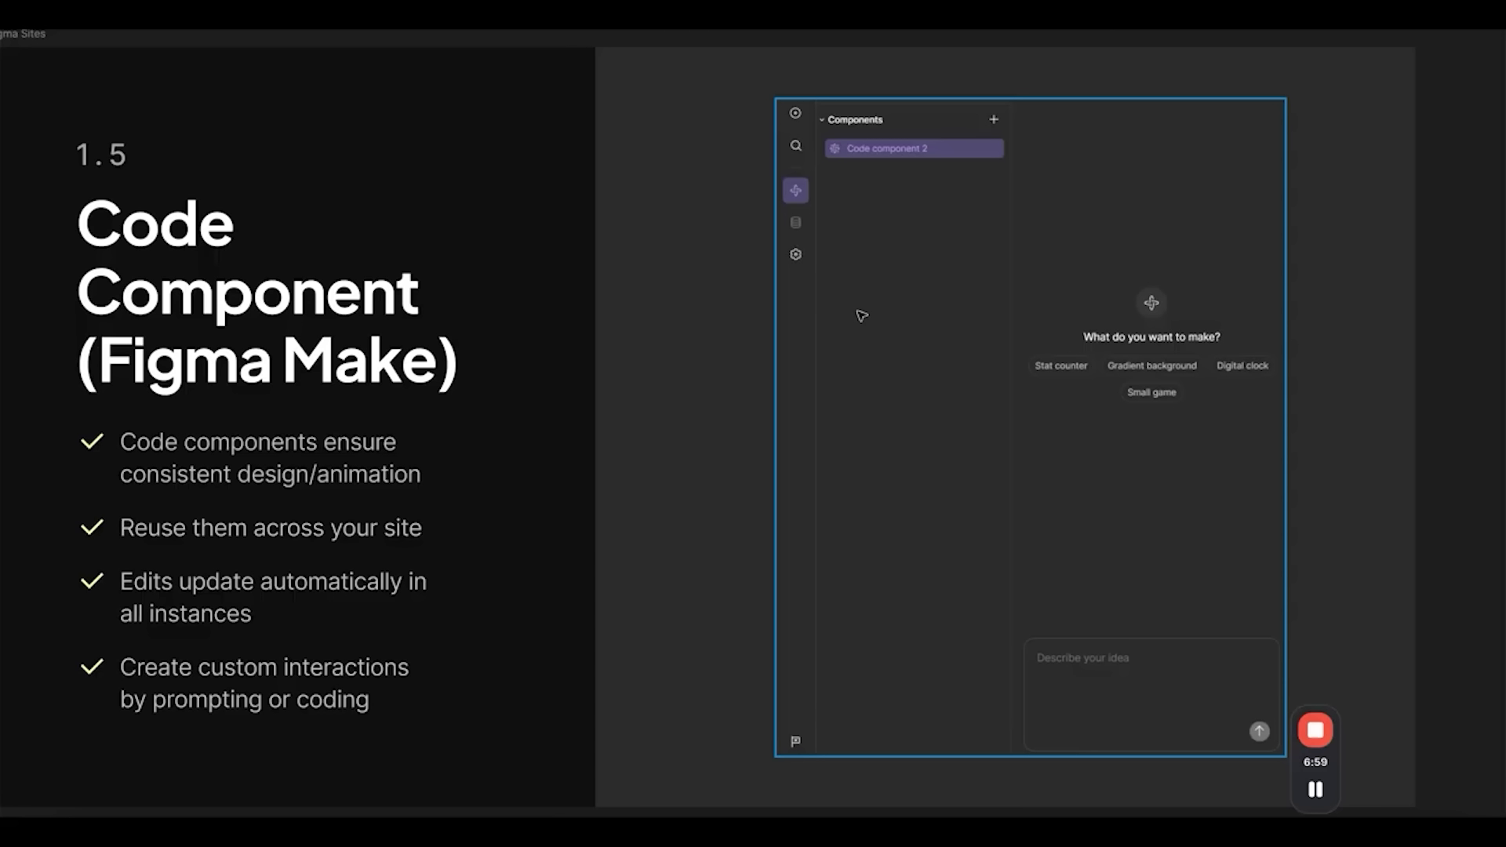
{"action": "key", "text": "Right"}
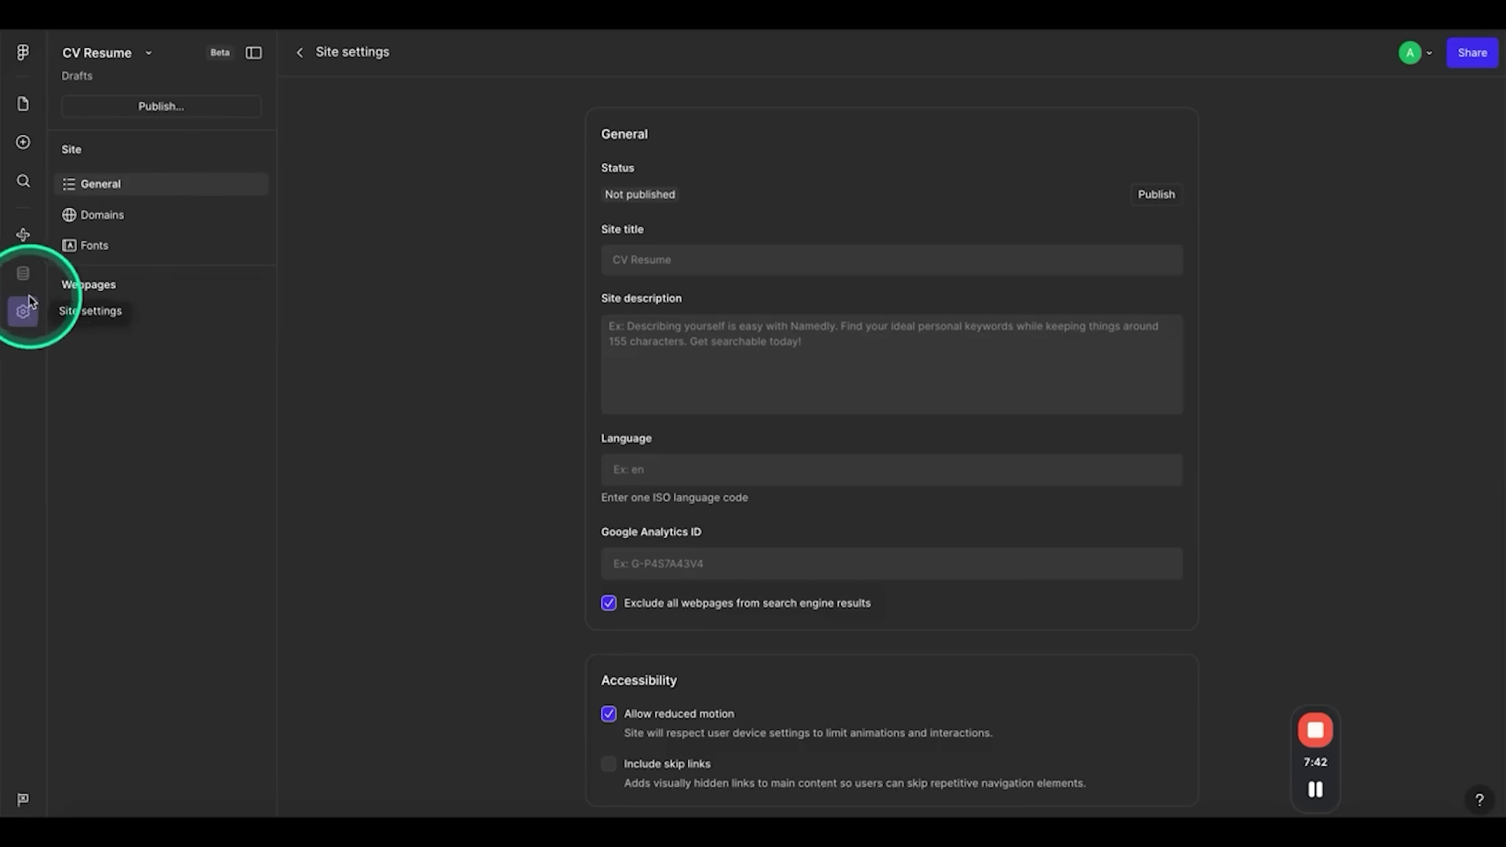
Examine the CV Resume site's general settings, from title, description and language through images, site access, cookie consent and custom code
{"action": "left_click", "coordinate": [651, 258]}
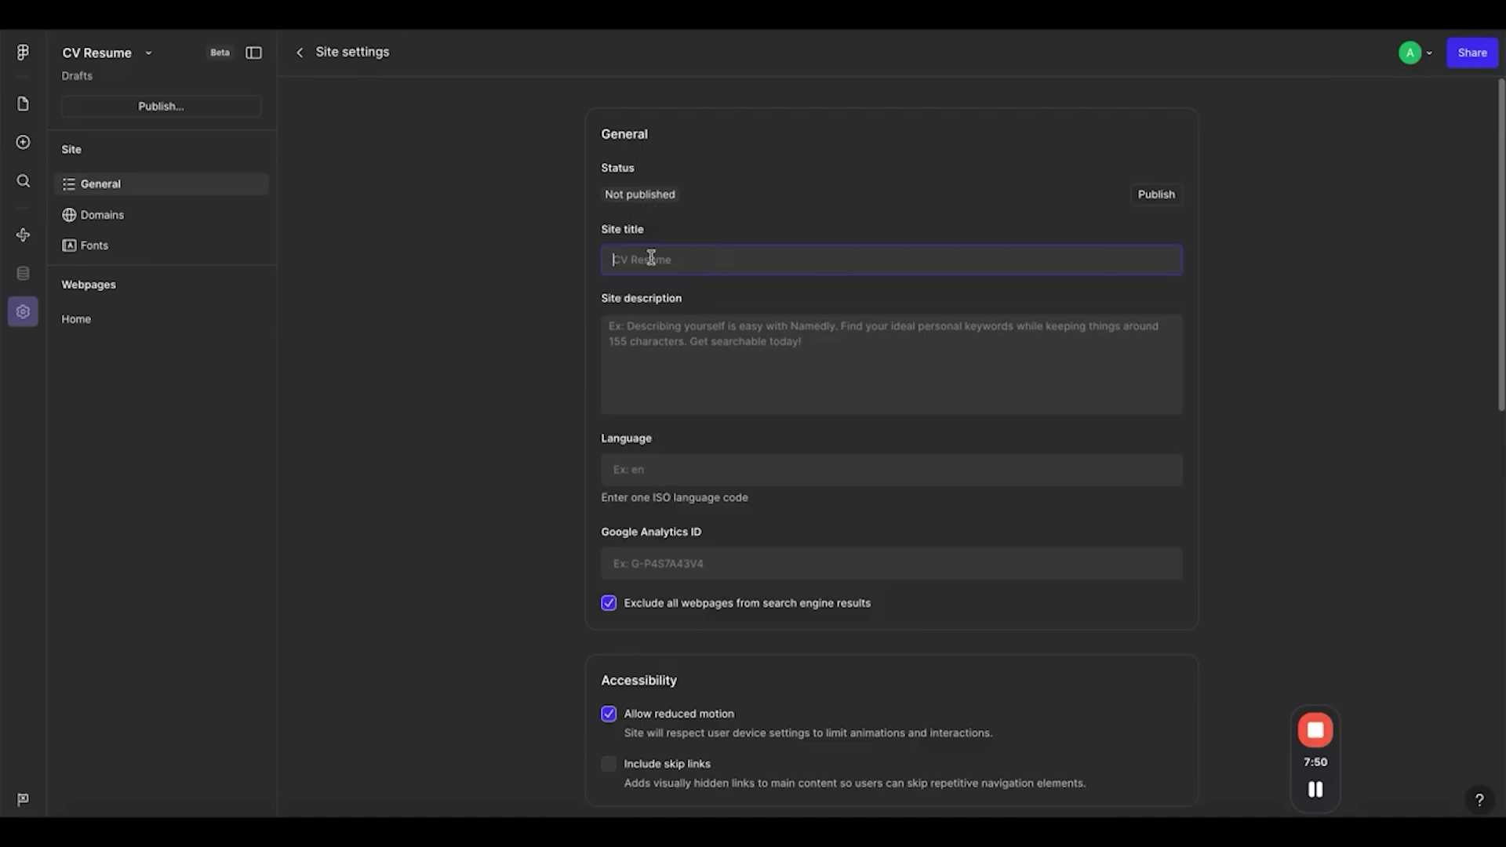
{"action": "left_click", "coordinate": [671, 353]}
{"action": "scroll", "coordinate": [670, 353], "scroll_direction": "down", "scroll_amount": 2}
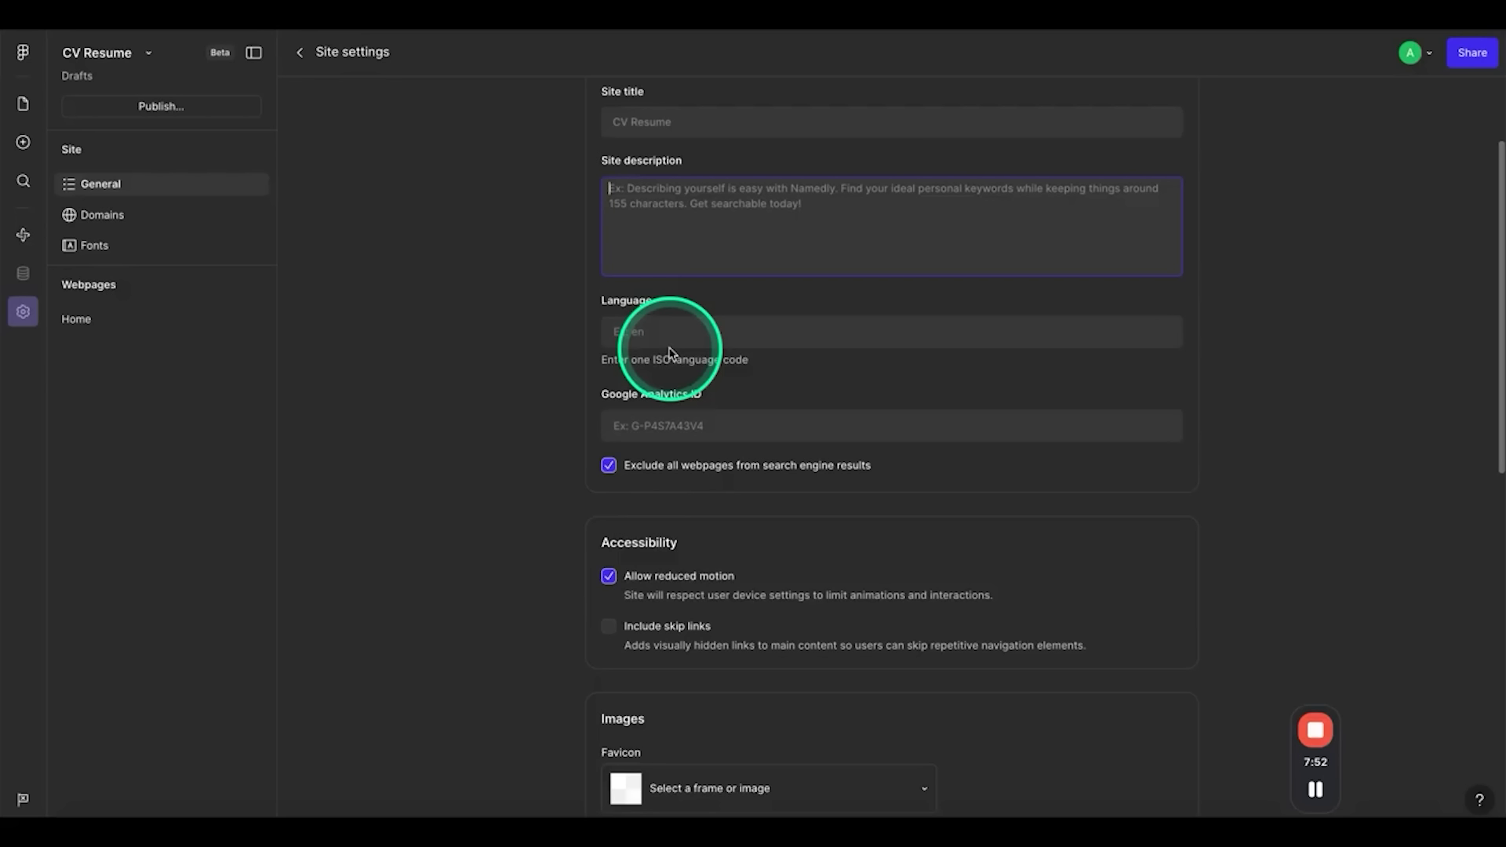
{"action": "left_click", "coordinate": [674, 336]}
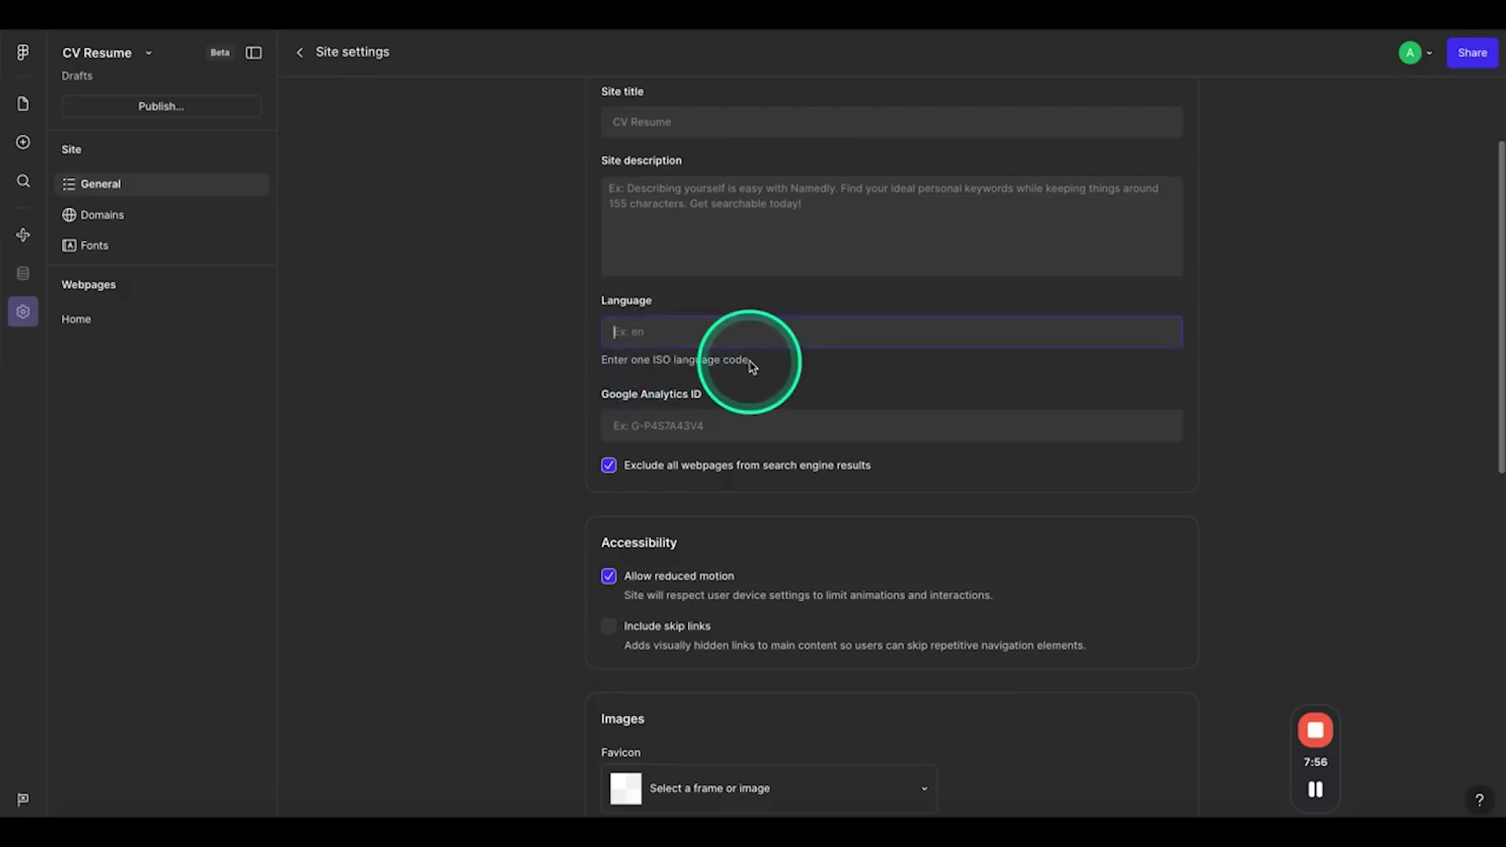
{"action": "scroll", "coordinate": [752, 365], "scroll_direction": "down", "scroll_amount": 3}
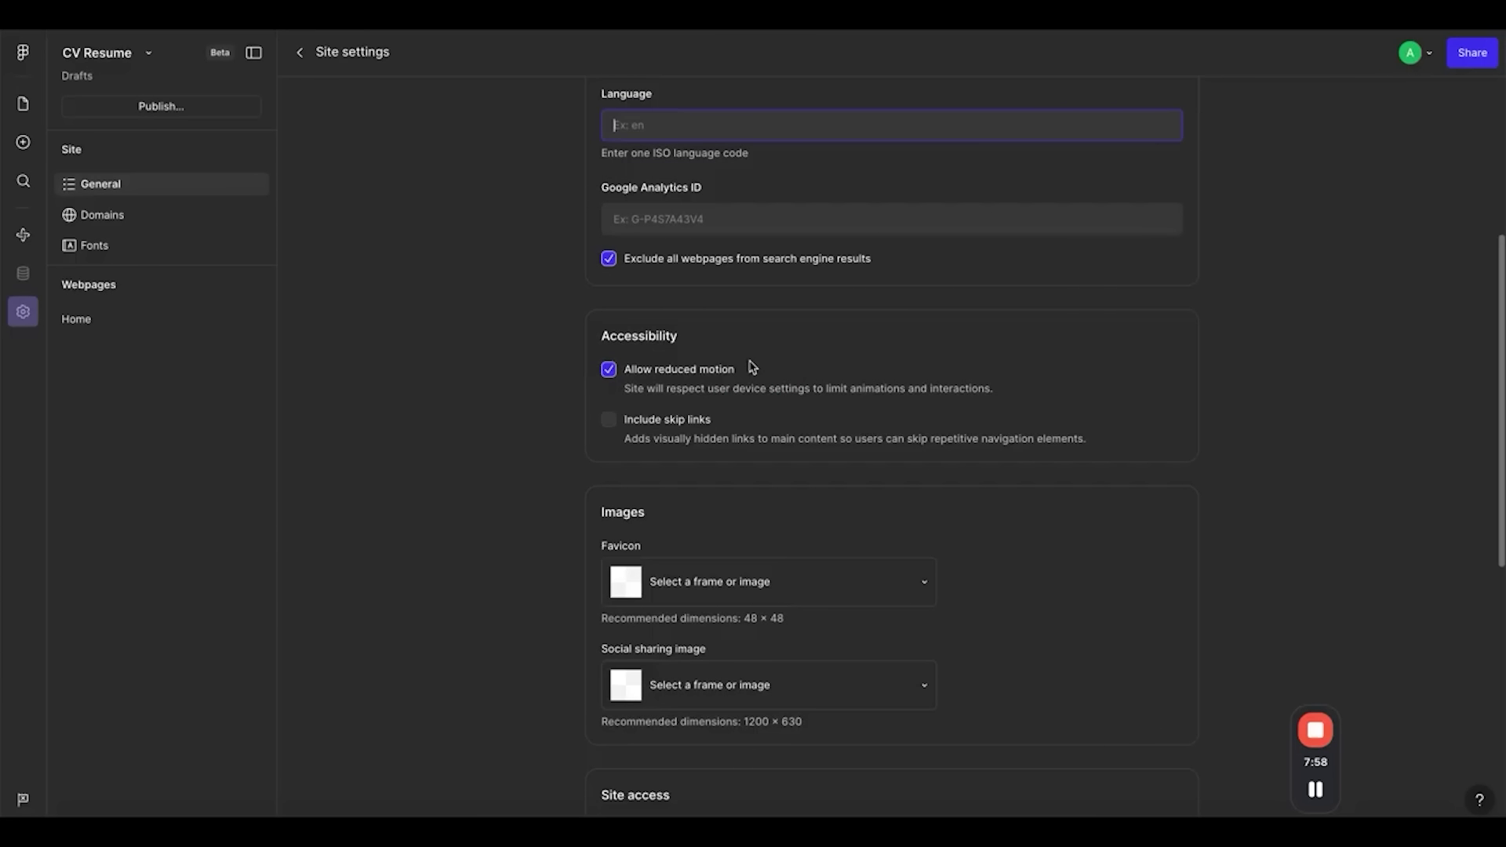
{"action": "scroll", "coordinate": [751, 365], "scroll_direction": "down", "scroll_amount": 3}
{"action": "left_click", "coordinate": [687, 414]}
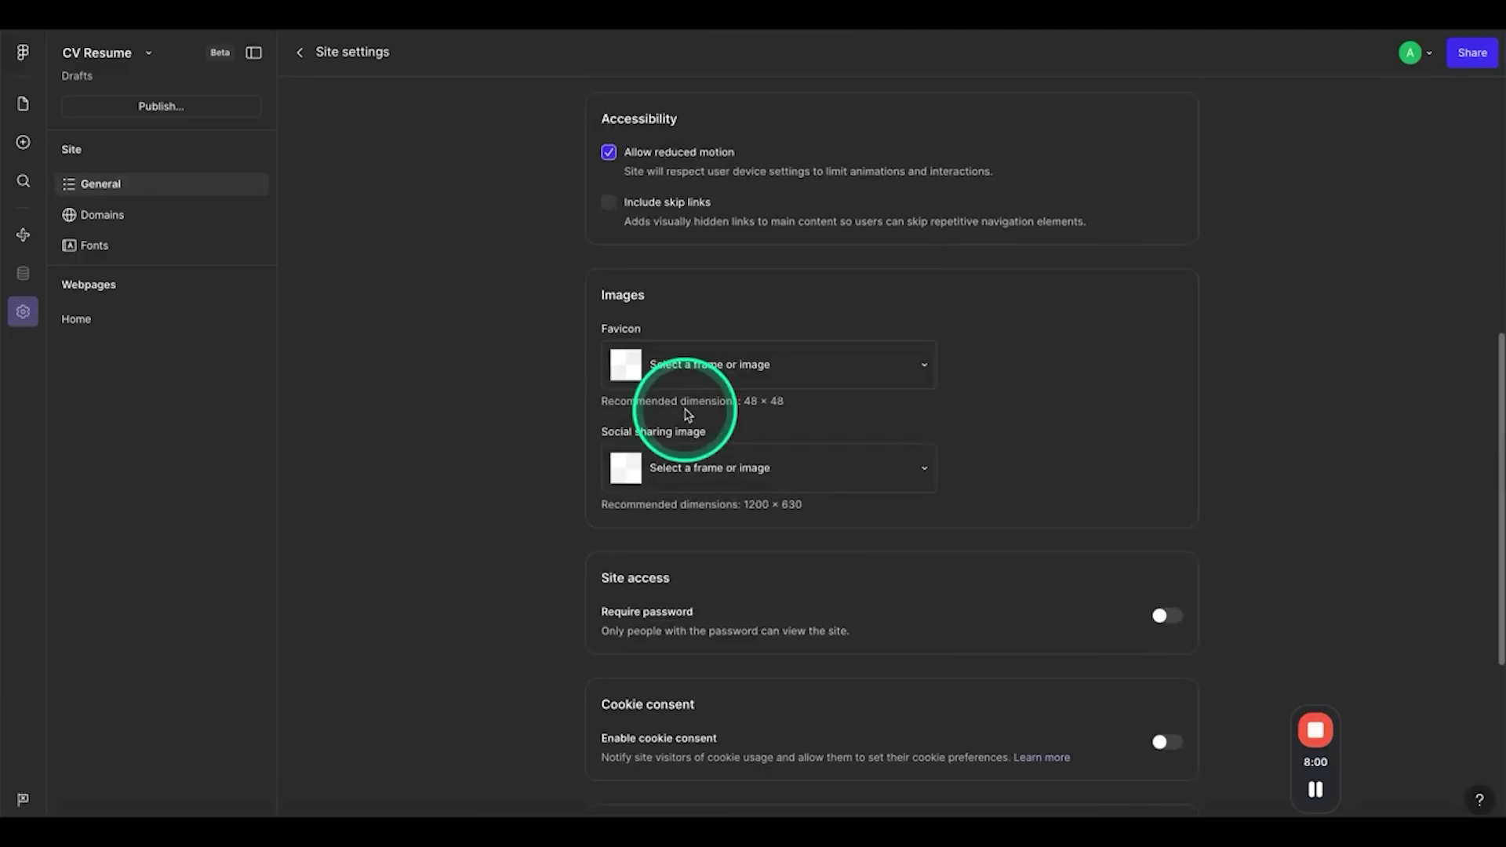
{"action": "scroll", "coordinate": [687, 415], "scroll_direction": "down", "scroll_amount": 2}
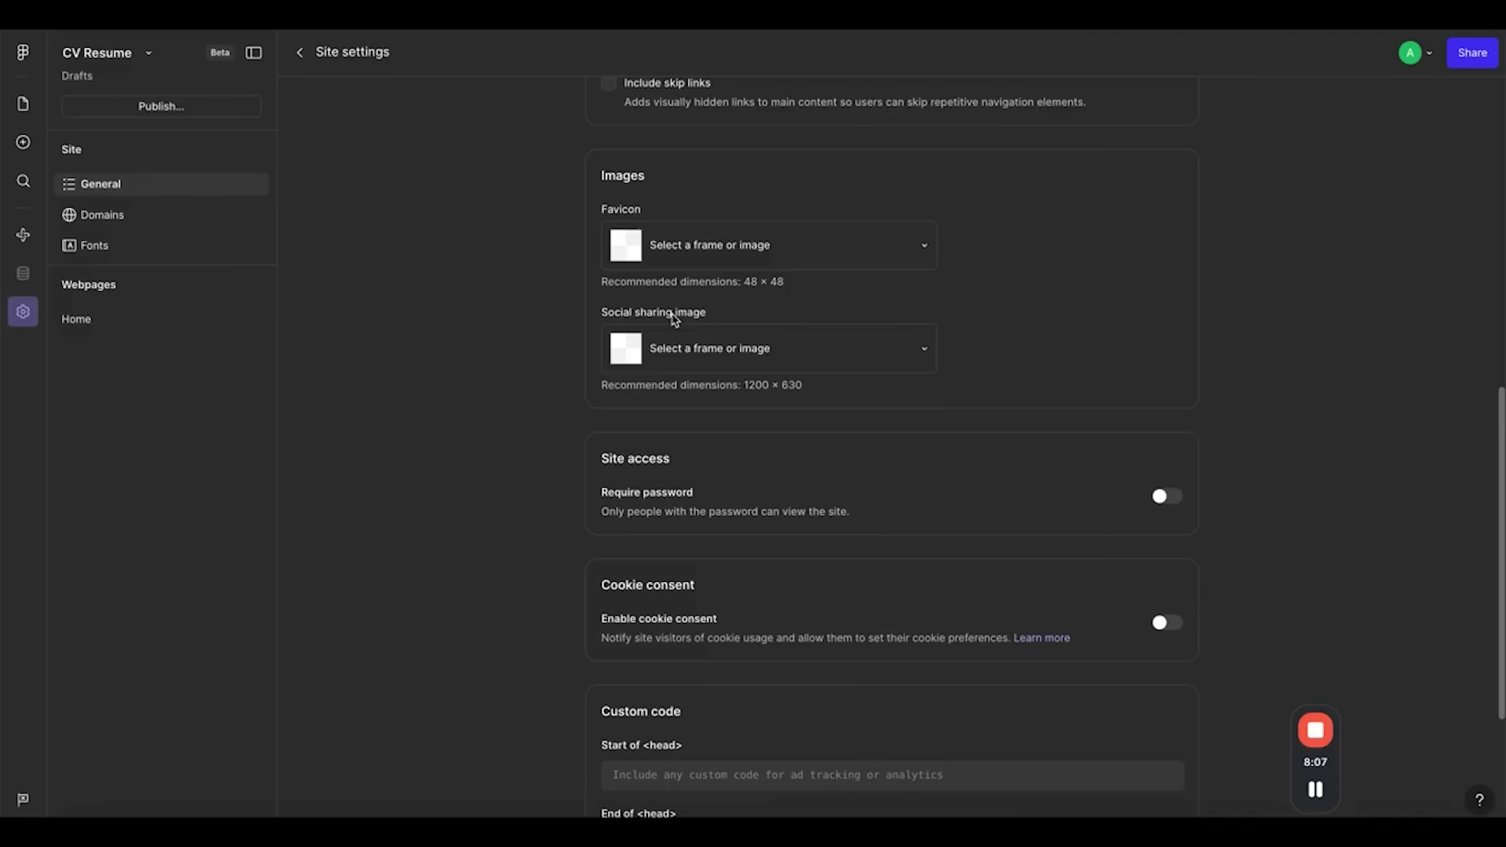
{"action": "scroll", "coordinate": [673, 319], "scroll_direction": "down", "scroll_amount": 2}
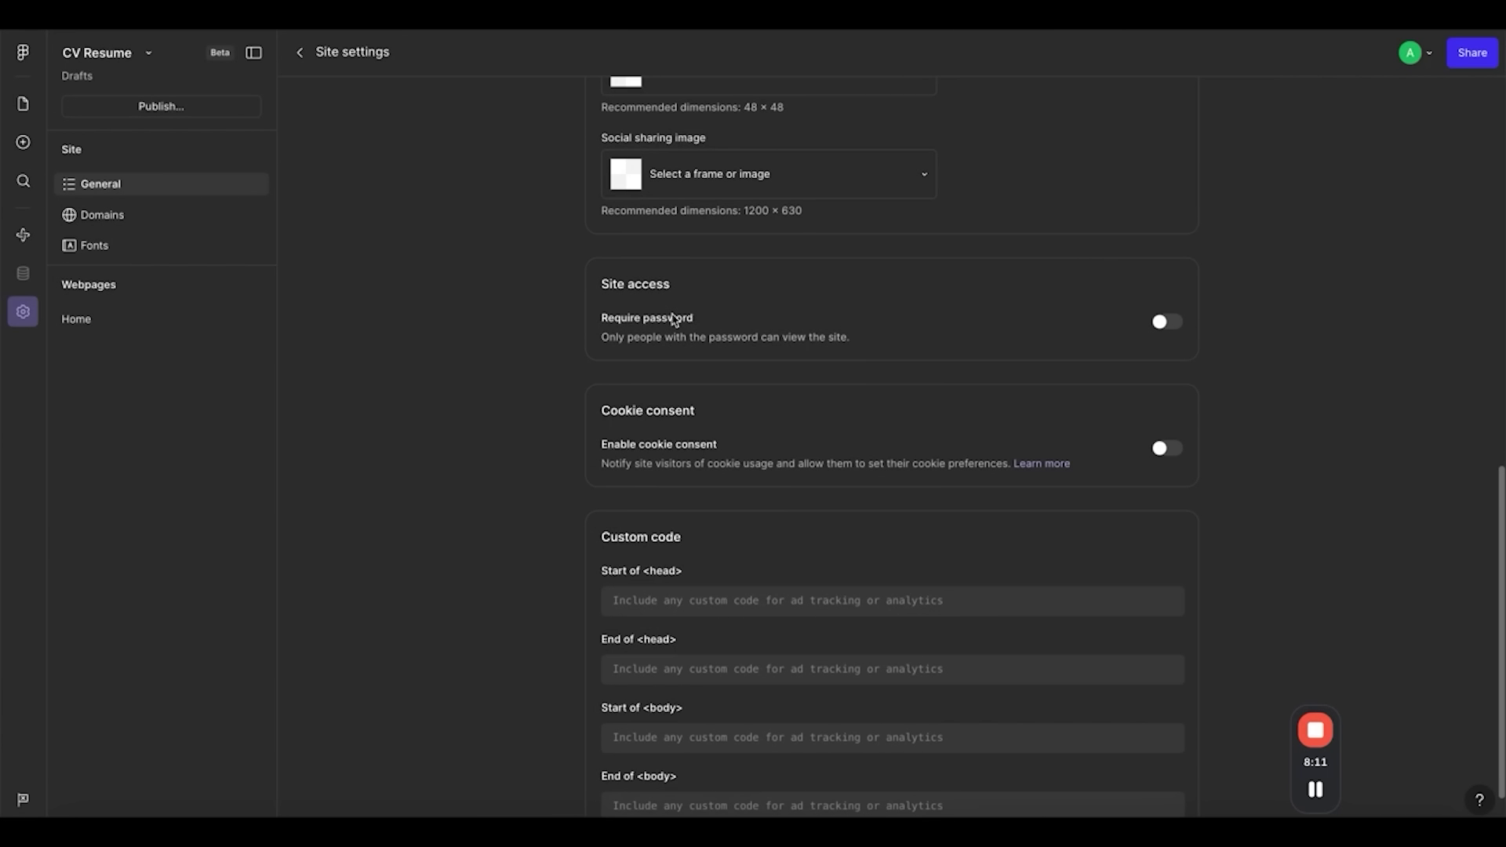
{"action": "scroll", "coordinate": [673, 319], "scroll_direction": "down", "scroll_amount": 1}
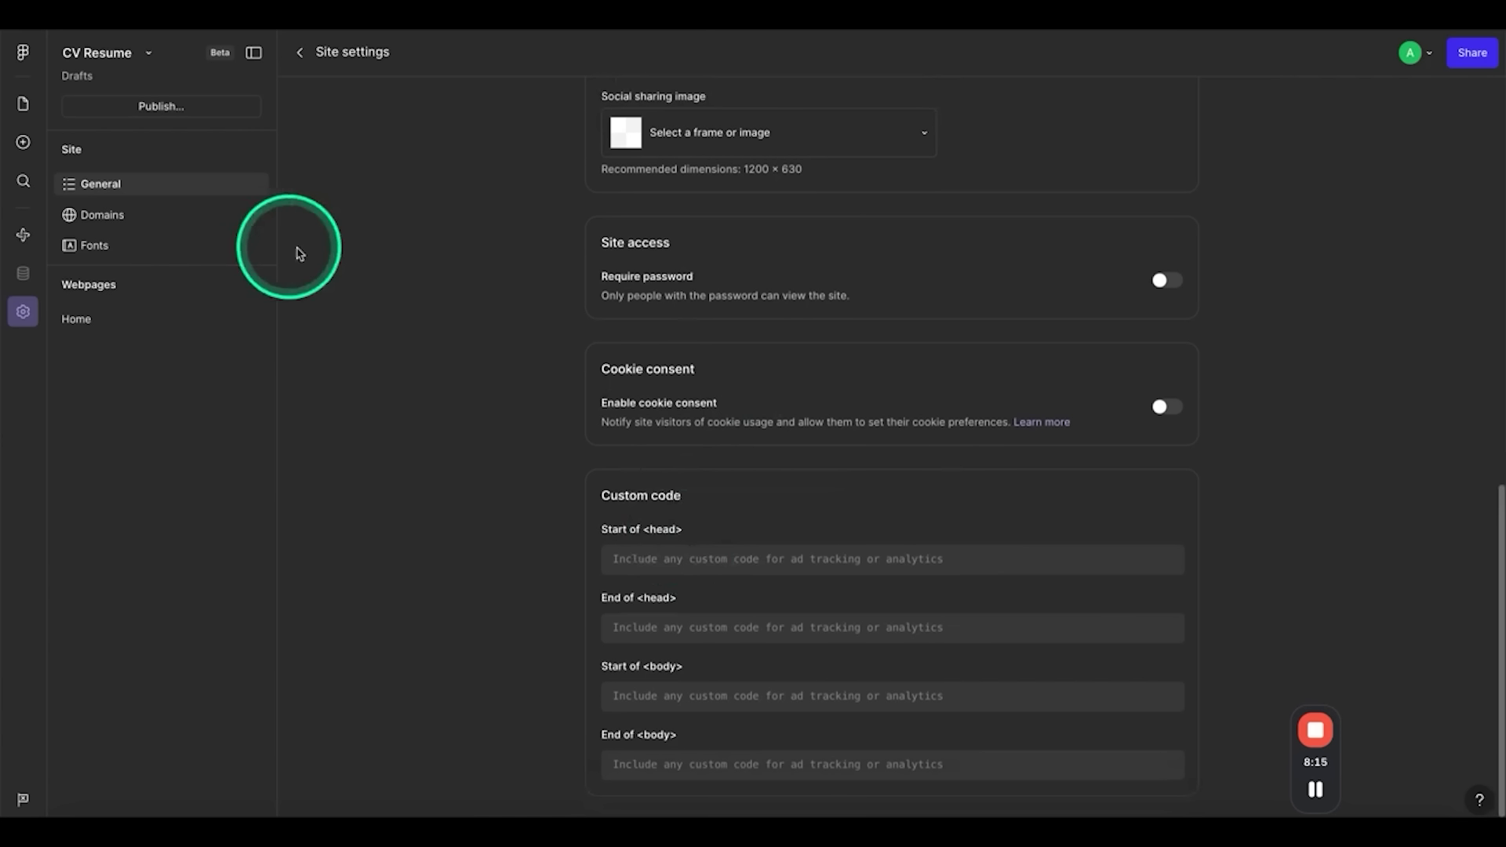
Review the CV Resume site's domain settings and consult the help article on managing a custom domain
{"action": "left_click", "coordinate": [106, 221]}
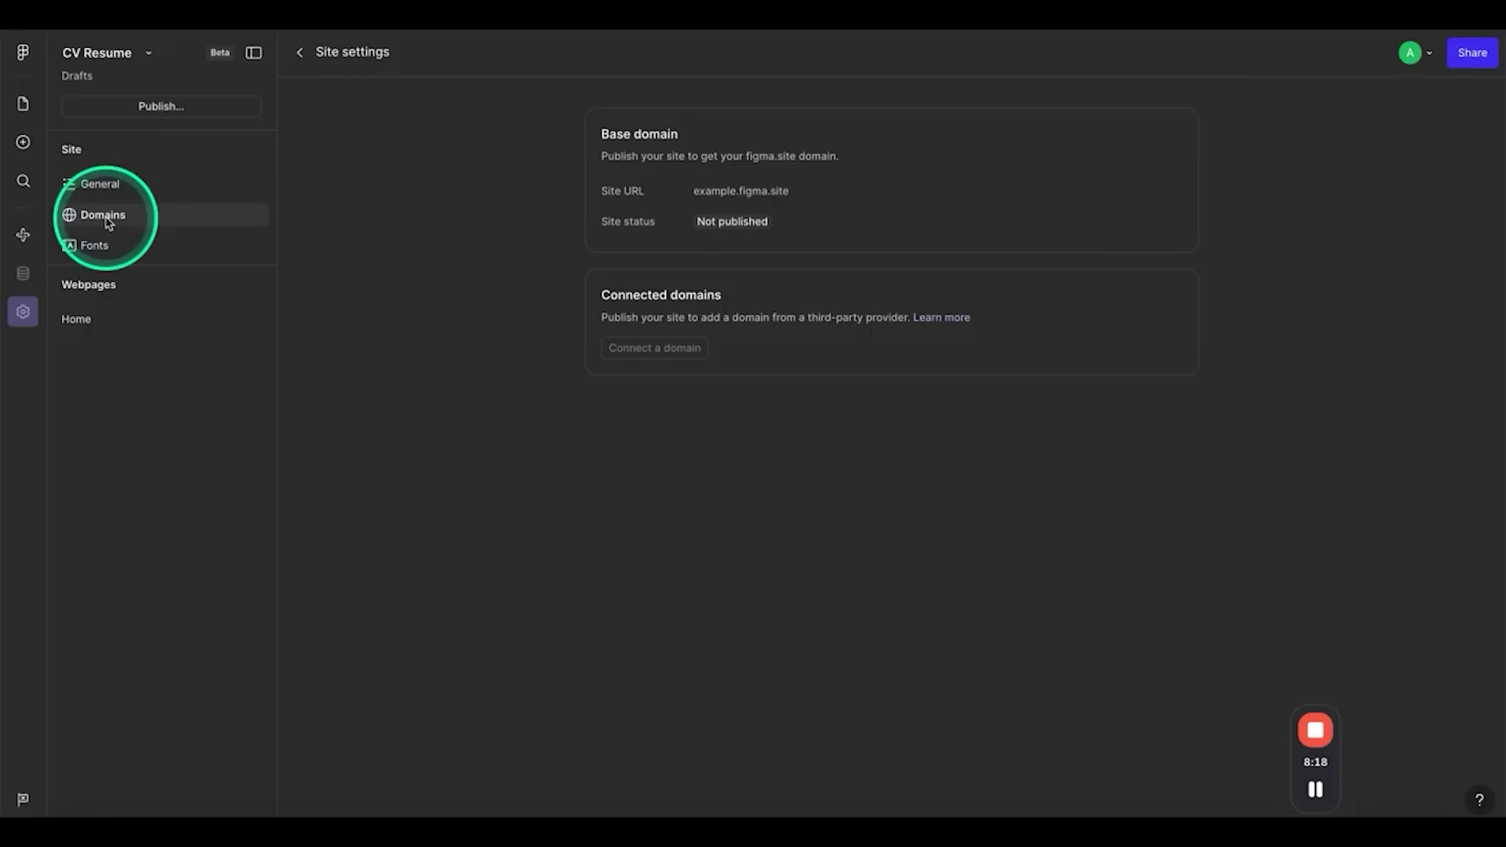
{"action": "left_click", "coordinate": [934, 320]}
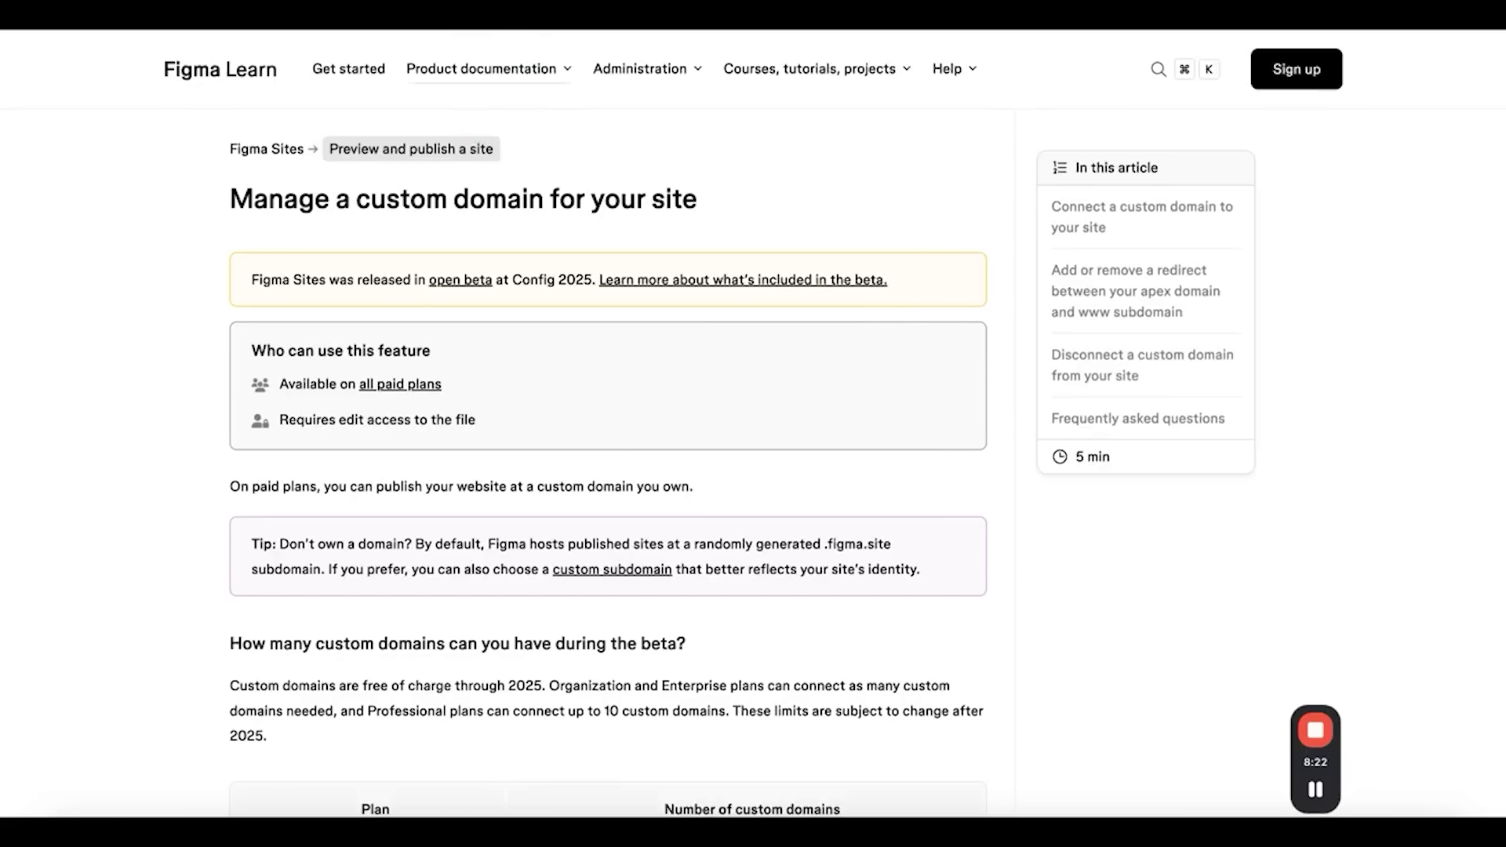
{"action": "key", "text": "super+w"}
Review the web font upload option for Graphik Regular and the Home webpage's own settings
{"action": "left_click", "coordinate": [143, 246]}
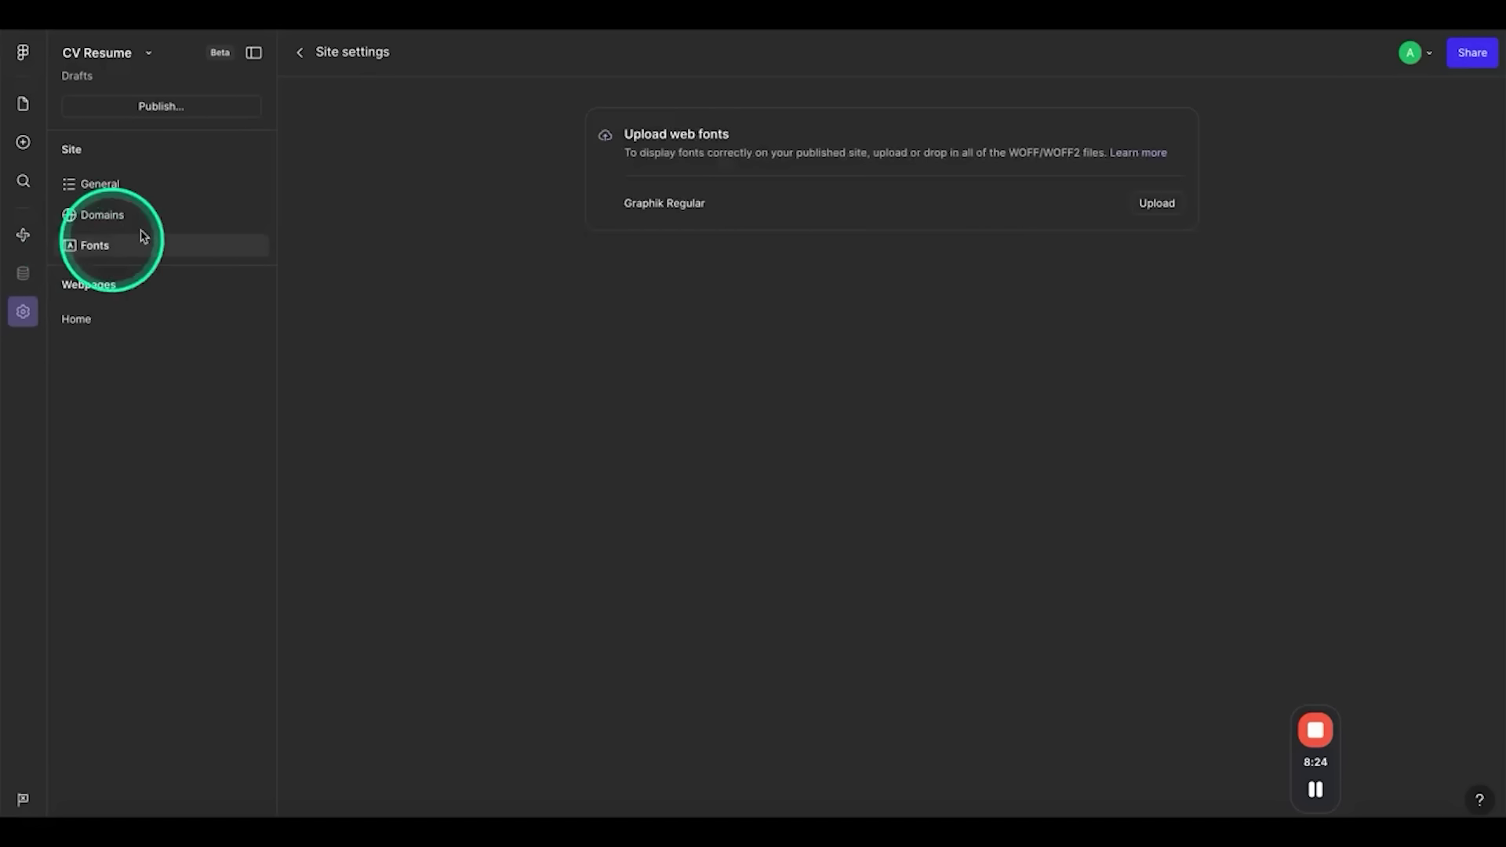
{"action": "left_click", "coordinate": [1159, 205]}
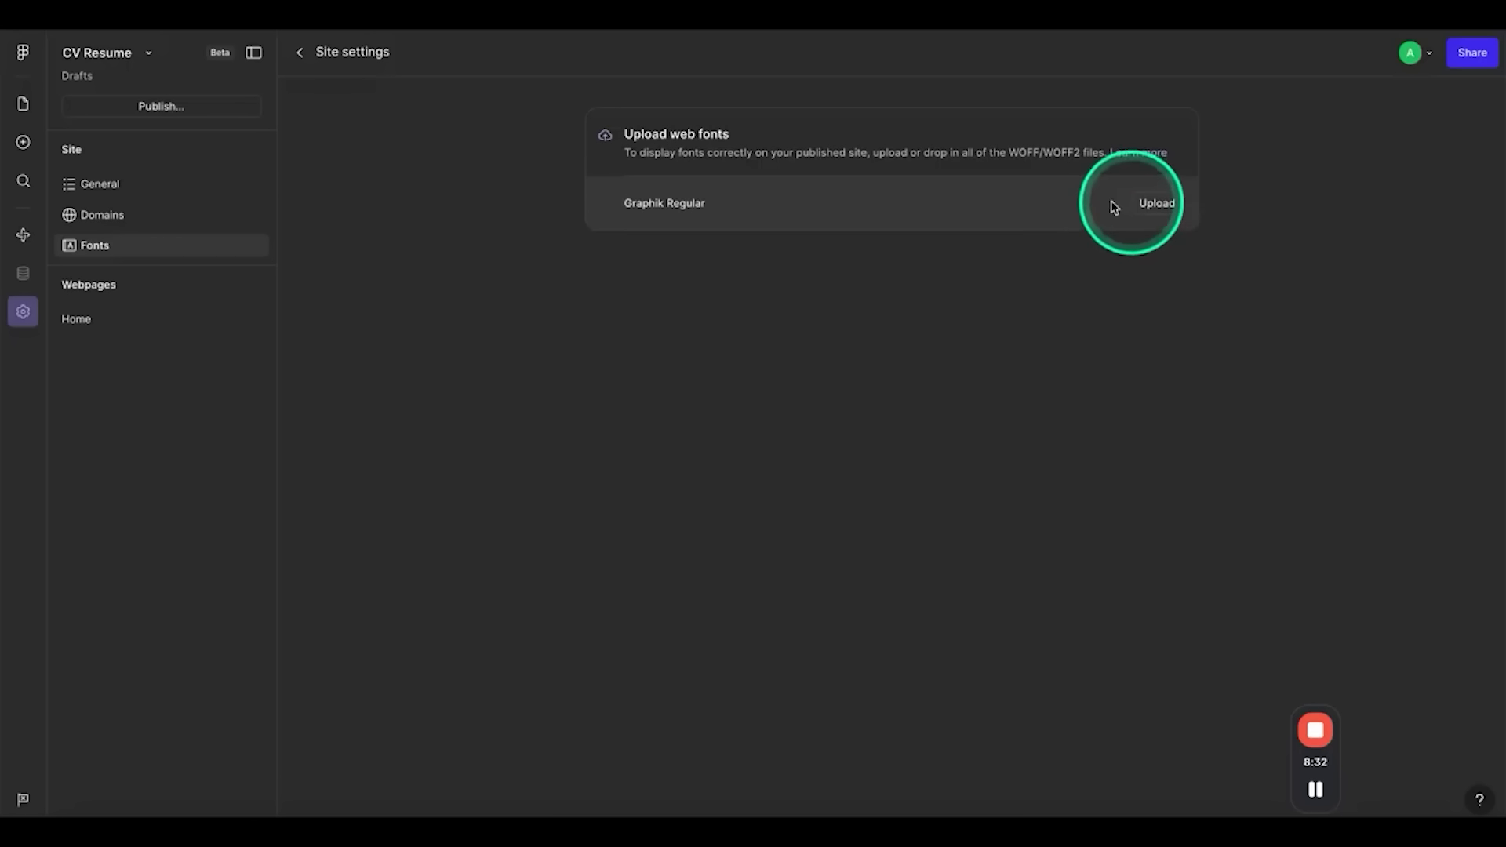
{"action": "left_click", "coordinate": [77, 322]}
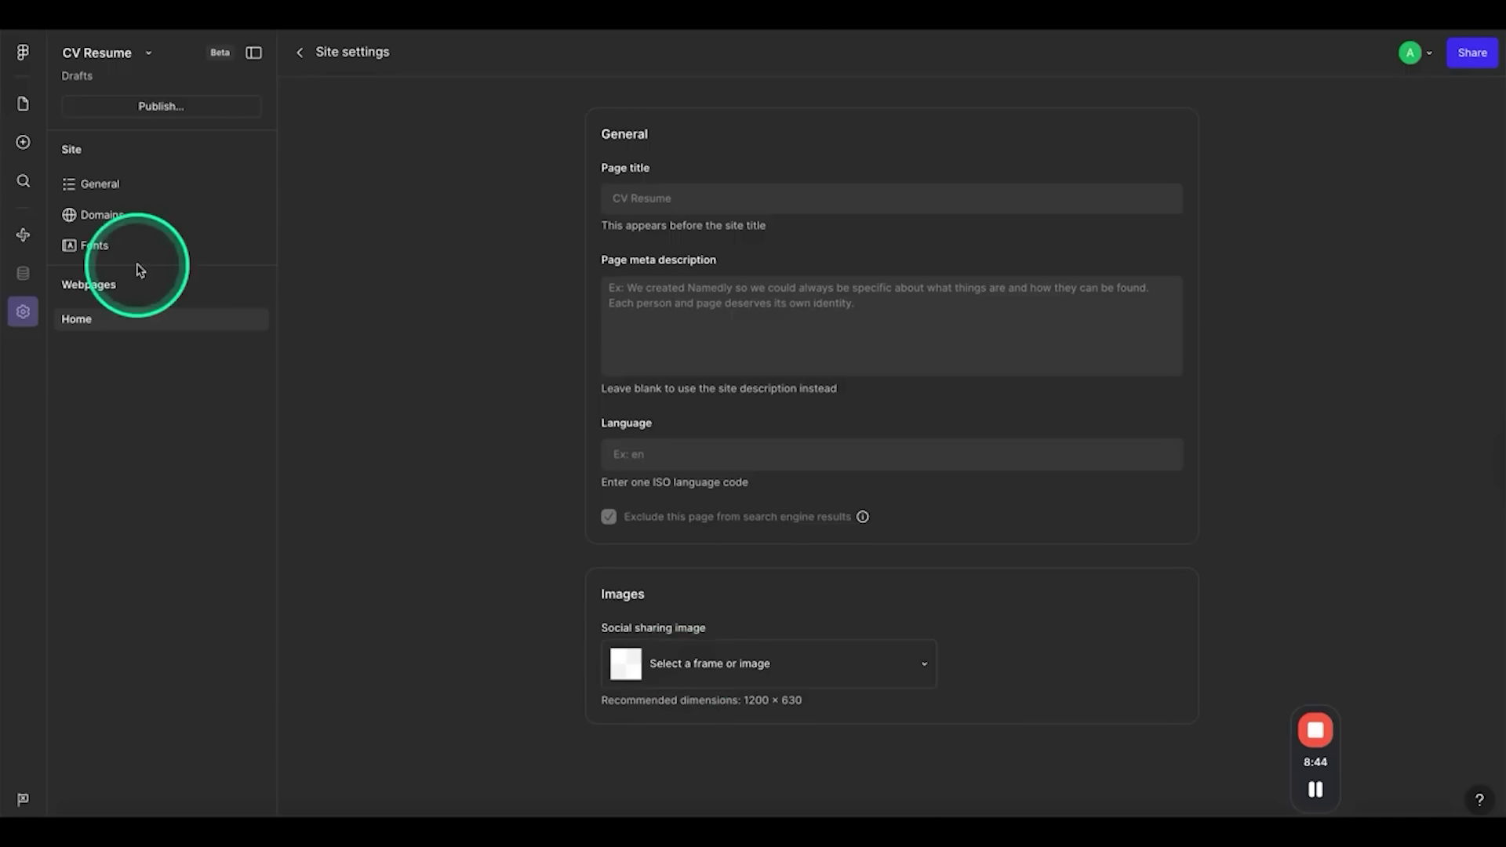
Review the AIBootcampCountdown code component in Make, including its properties, accent color variable options, console and element selection mode
{"action": "left_click", "coordinate": [23, 104]}
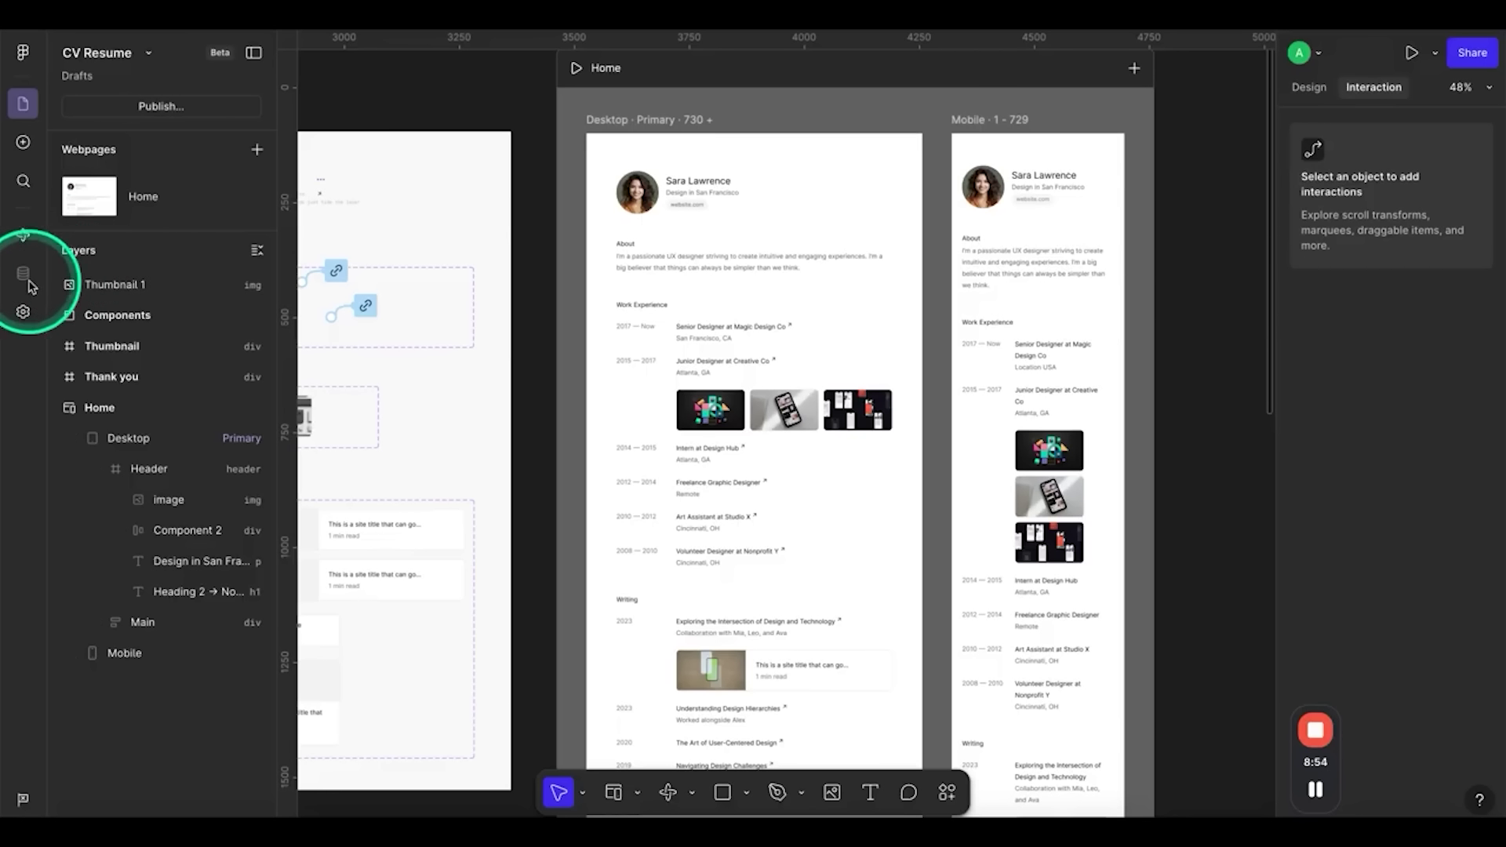
{"action": "left_click", "coordinate": [28, 234]}
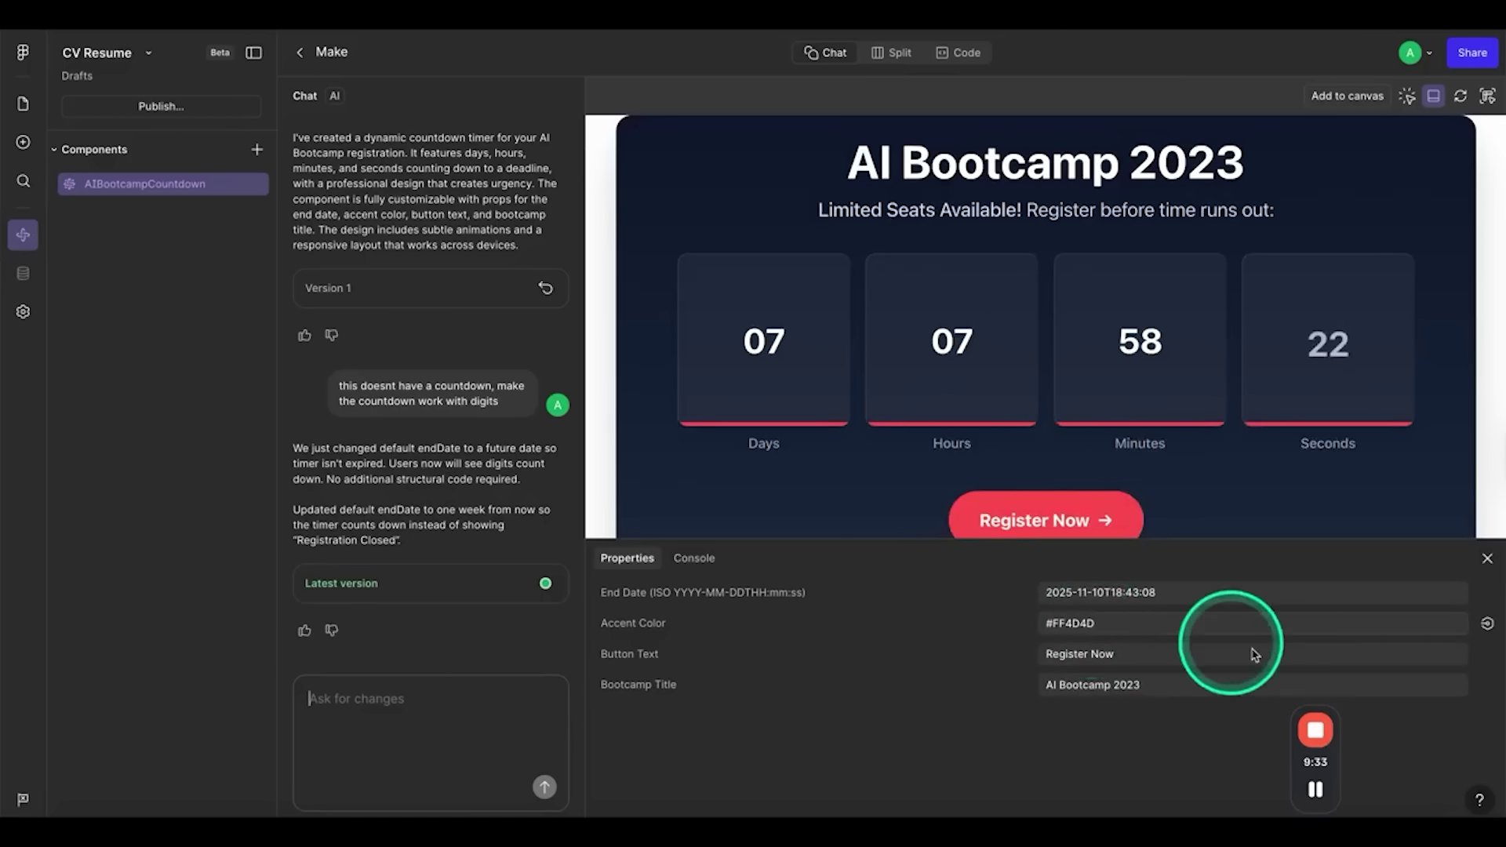
{"action": "left_click", "coordinate": [1487, 624]}
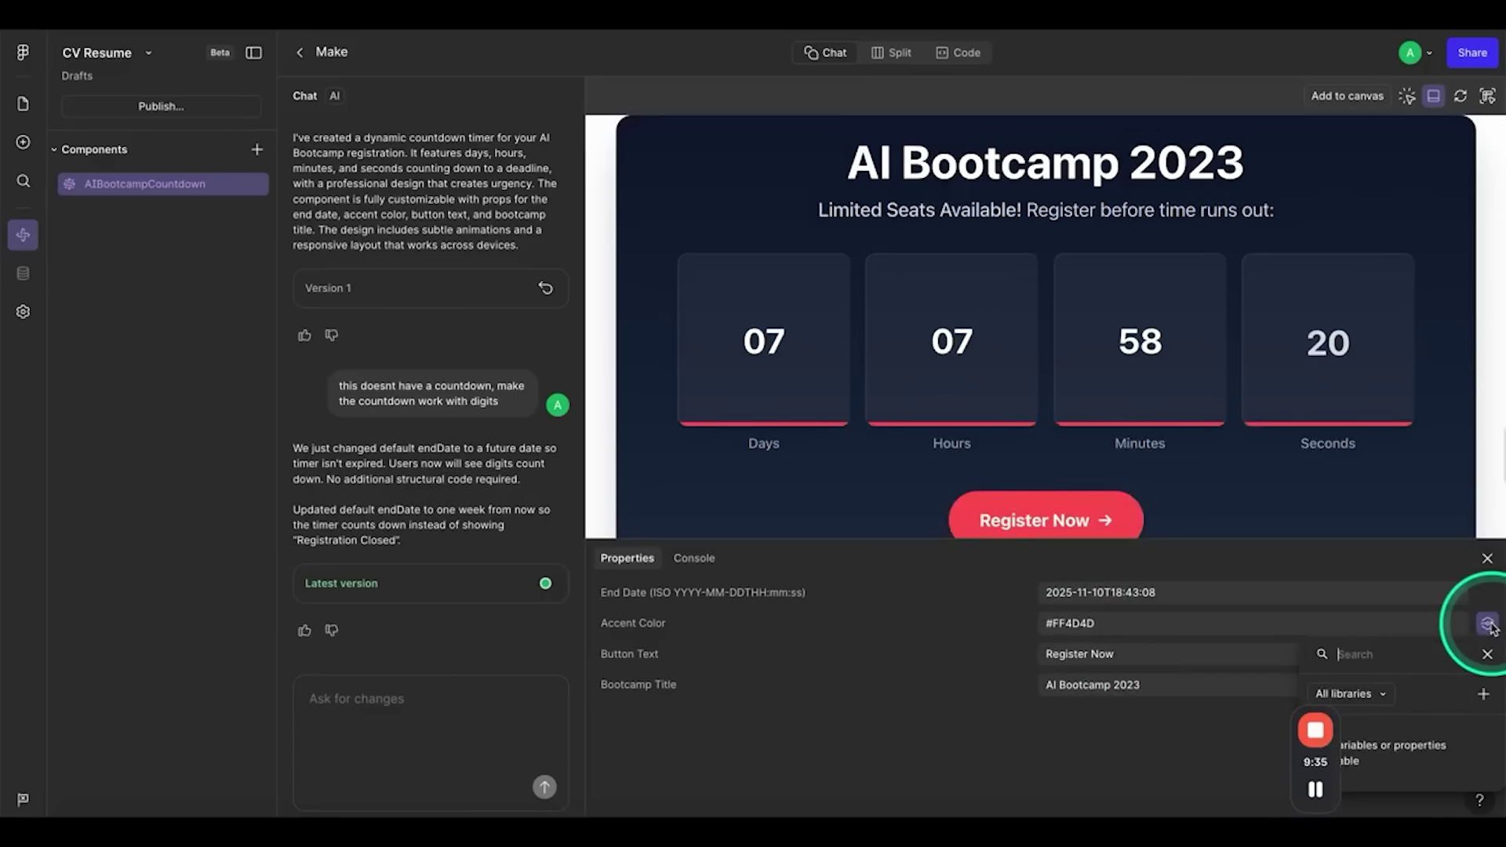
{"action": "left_click", "coordinate": [957, 754]}
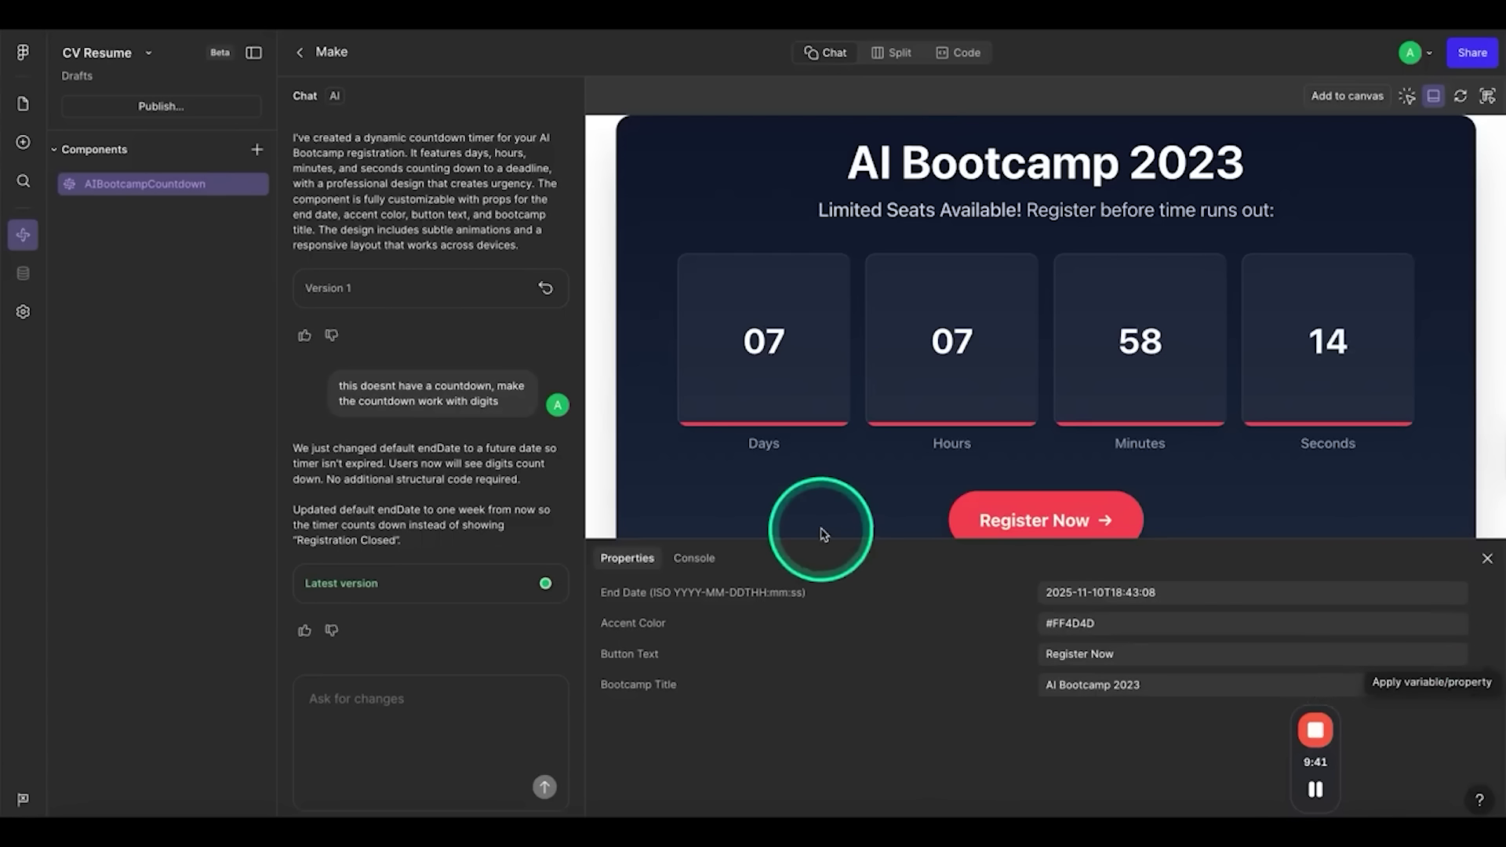
{"action": "left_click", "coordinate": [695, 558]}
{"action": "left_click", "coordinate": [636, 559]}
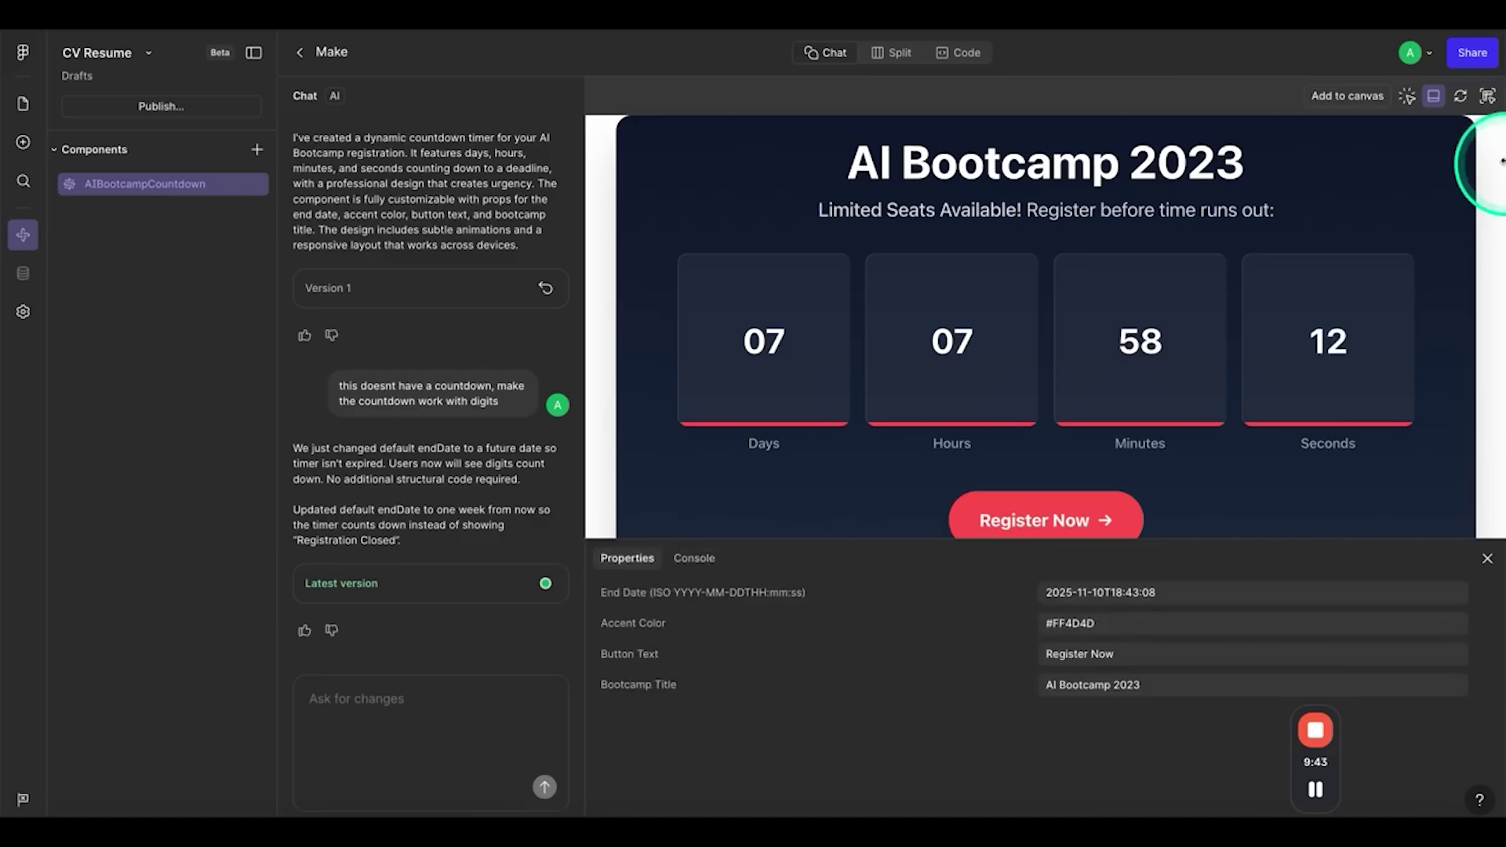
{"action": "left_click", "coordinate": [1405, 97]}
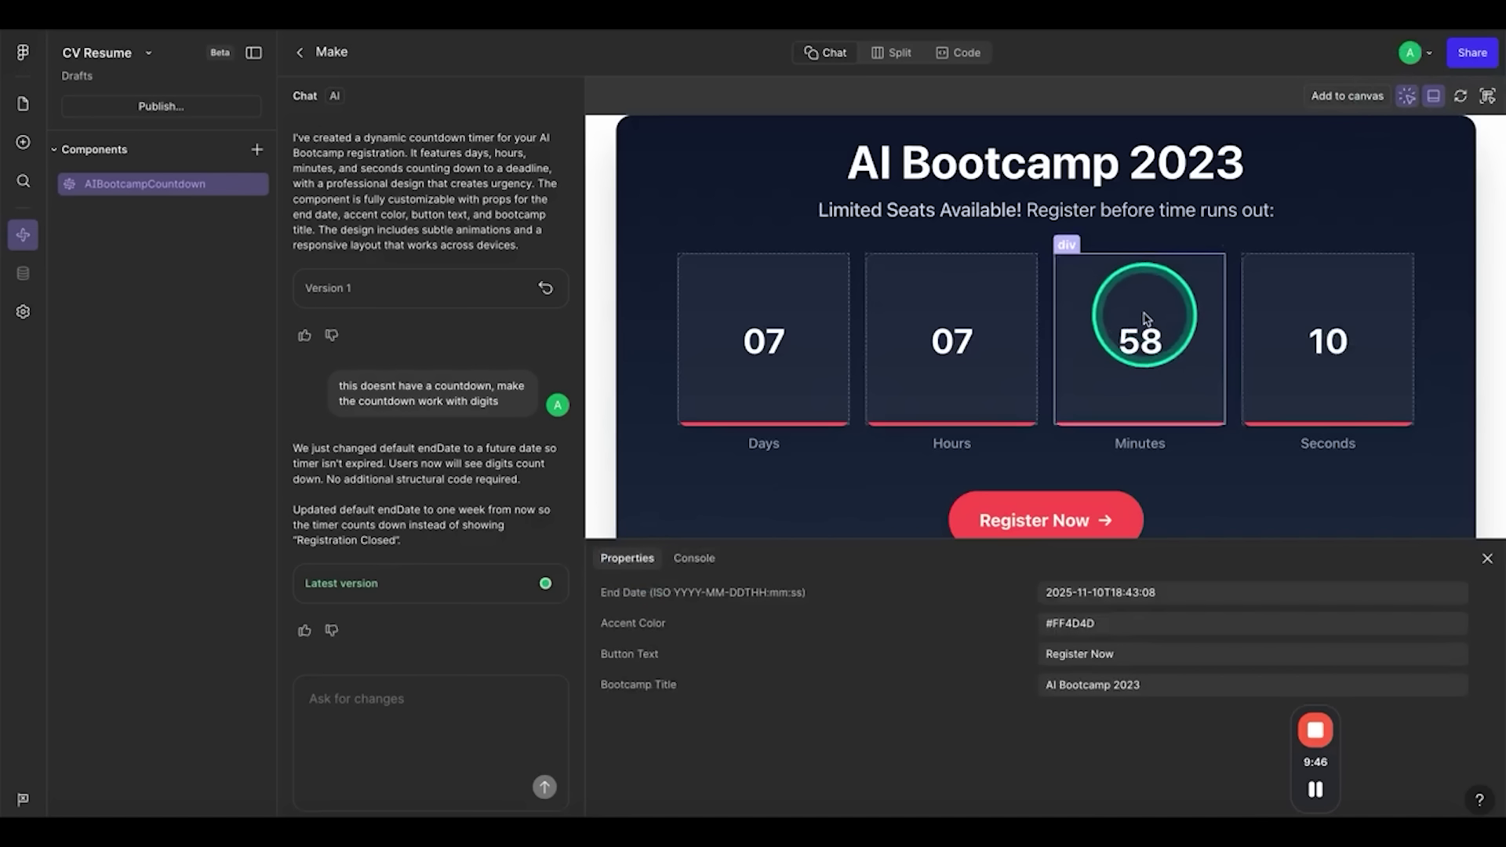
{"action": "left_click", "coordinate": [1406, 96]}
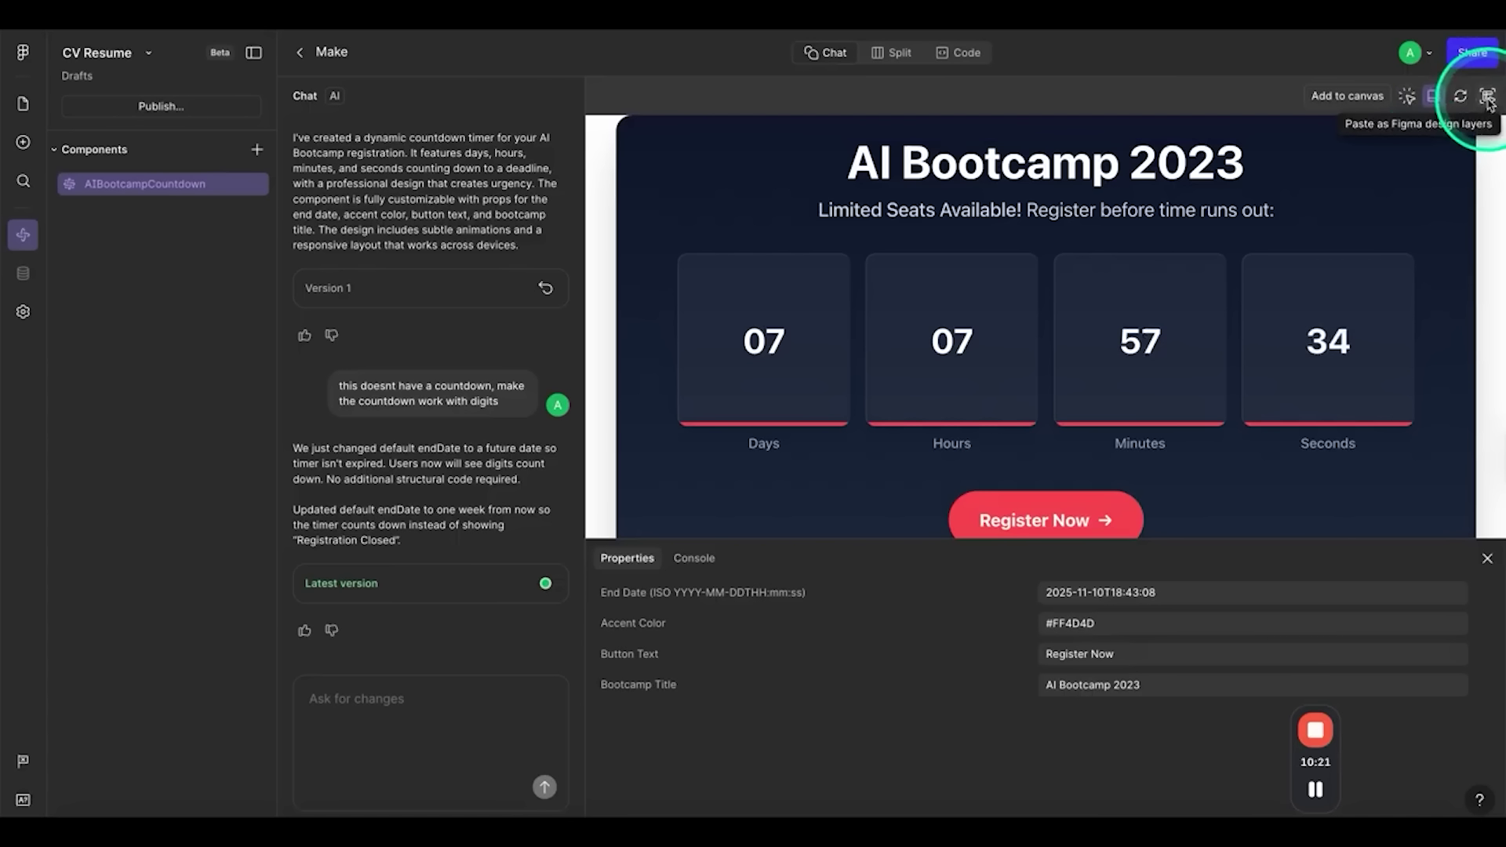
Paste the countdown component onto the canvas as Figma design layers and inspect its main container
{"action": "left_click", "coordinate": [1487, 97]}
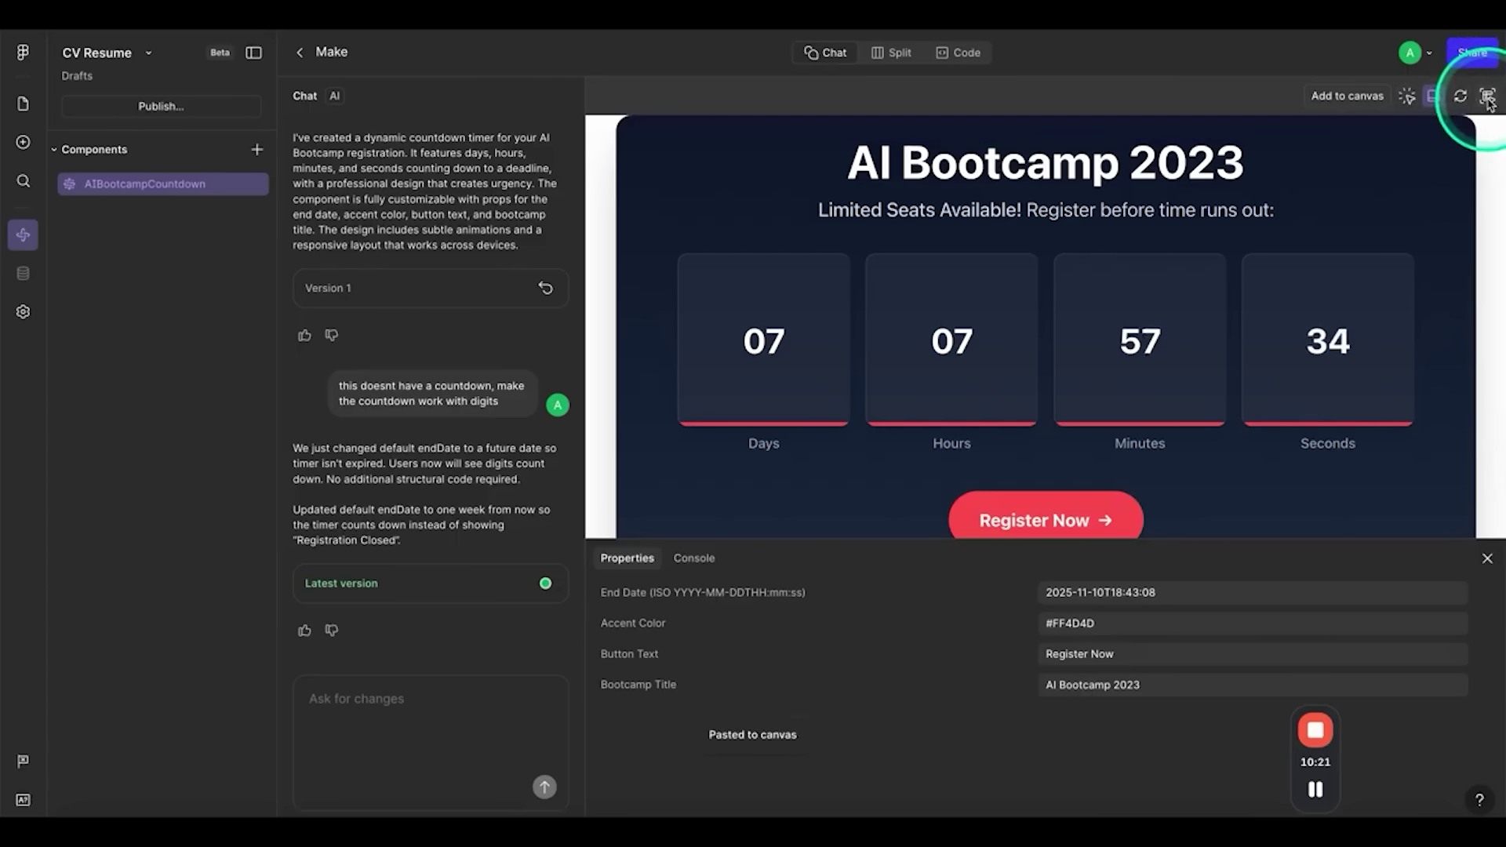
{"action": "left_click", "coordinate": [9, 101]}
{"action": "key", "text": "shift+2"}
{"action": "left_click", "coordinate": [712, 397]}
{"action": "scroll", "coordinate": [586, 343], "scroll_direction": "up", "scroll_amount": 3}
{"action": "scroll", "coordinate": [586, 343], "scroll_direction": "left", "scroll_amount": 3}
{"action": "left_click", "coordinate": [180, 345]}
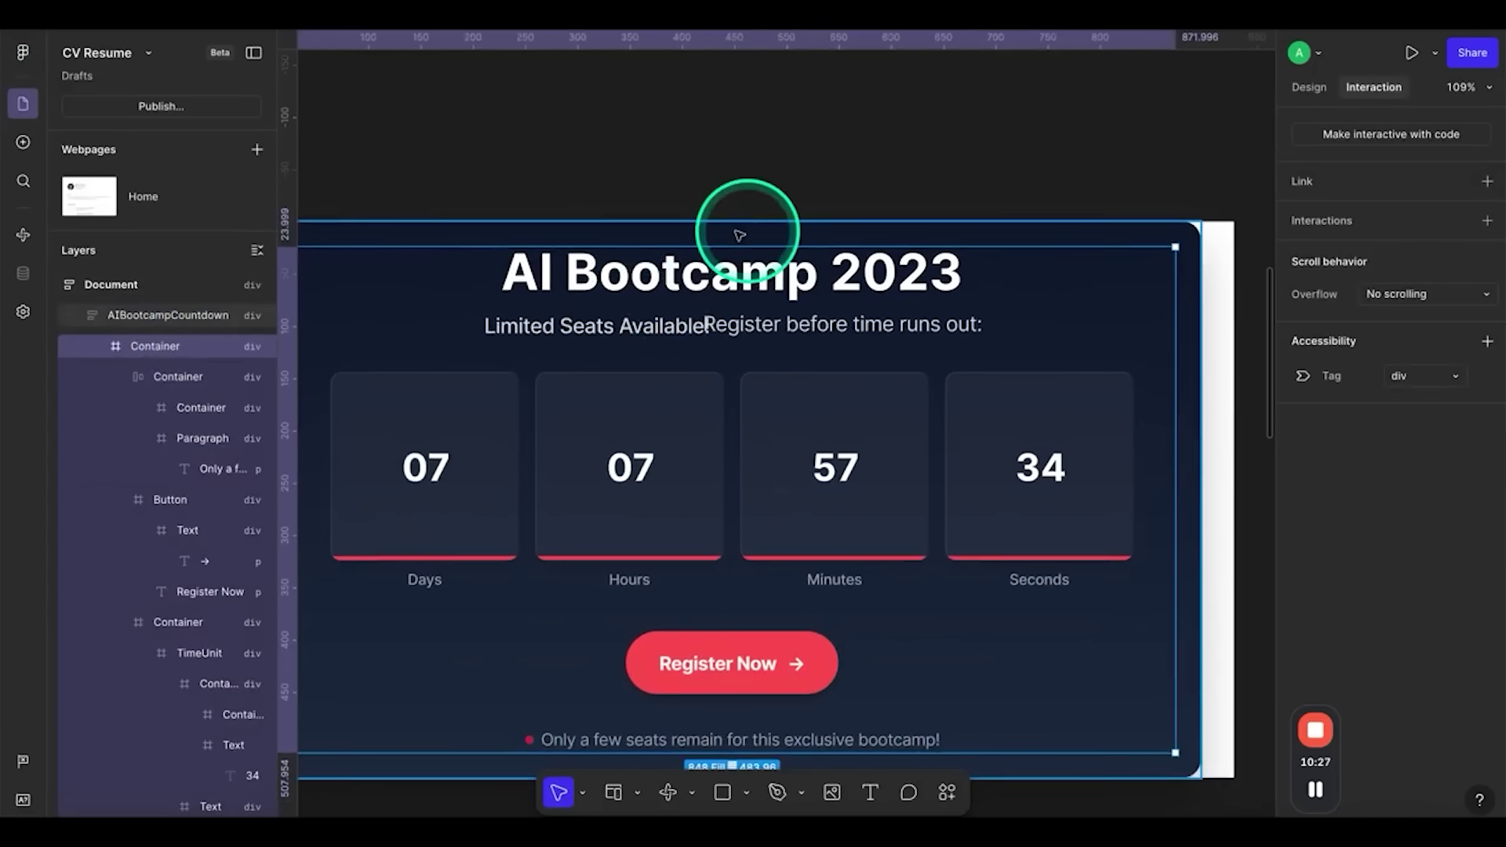
{"action": "scroll", "coordinate": [766, 252], "scroll_direction": "down", "scroll_amount": 4}
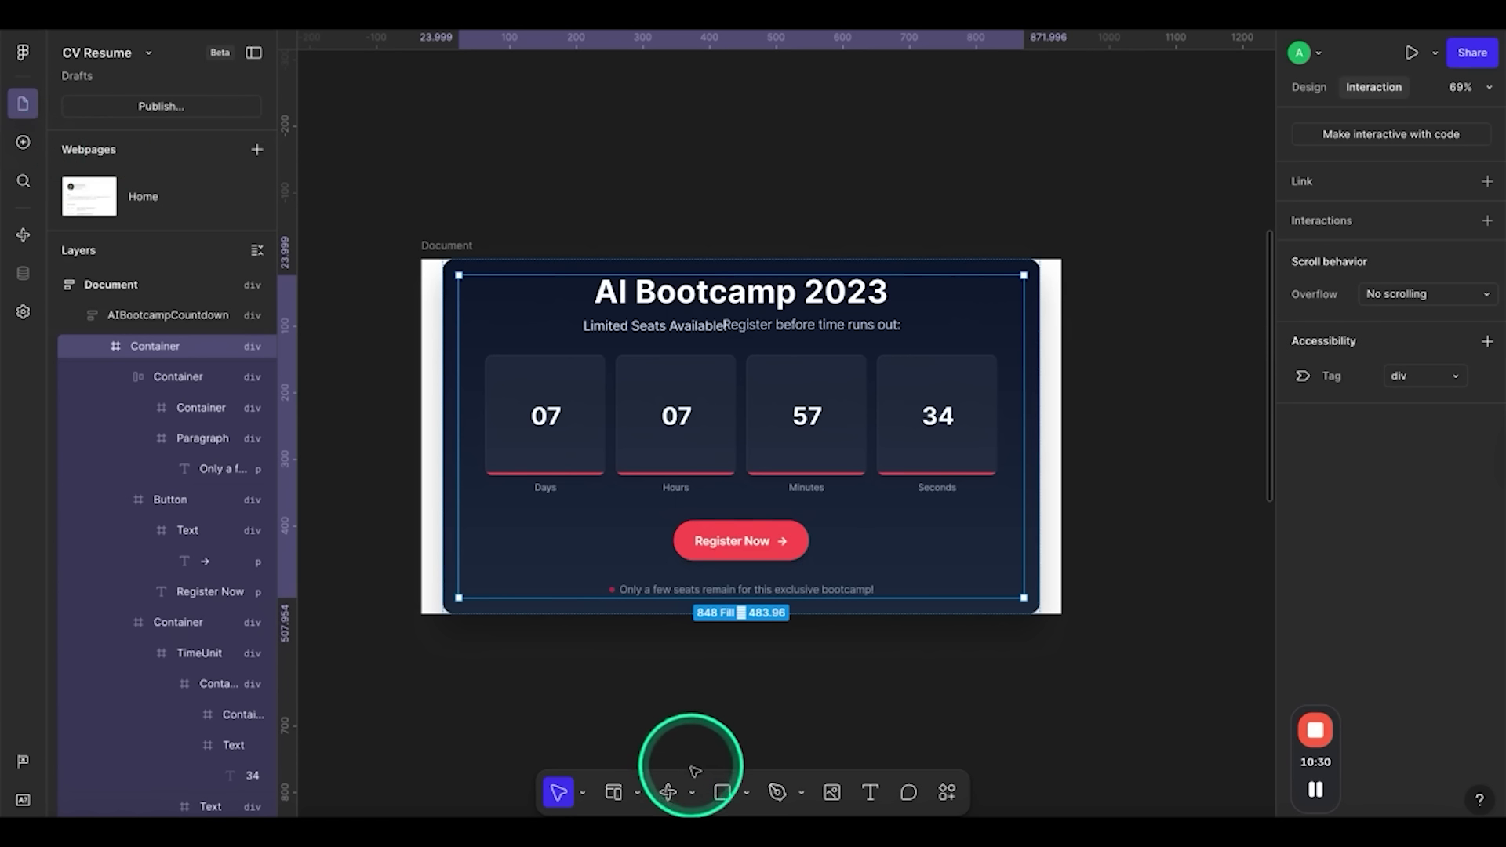
Place a 375 by 375 Make code layer below the Document frame, look over its editor, and delete the layer
{"action": "left_click", "coordinate": [692, 792]}
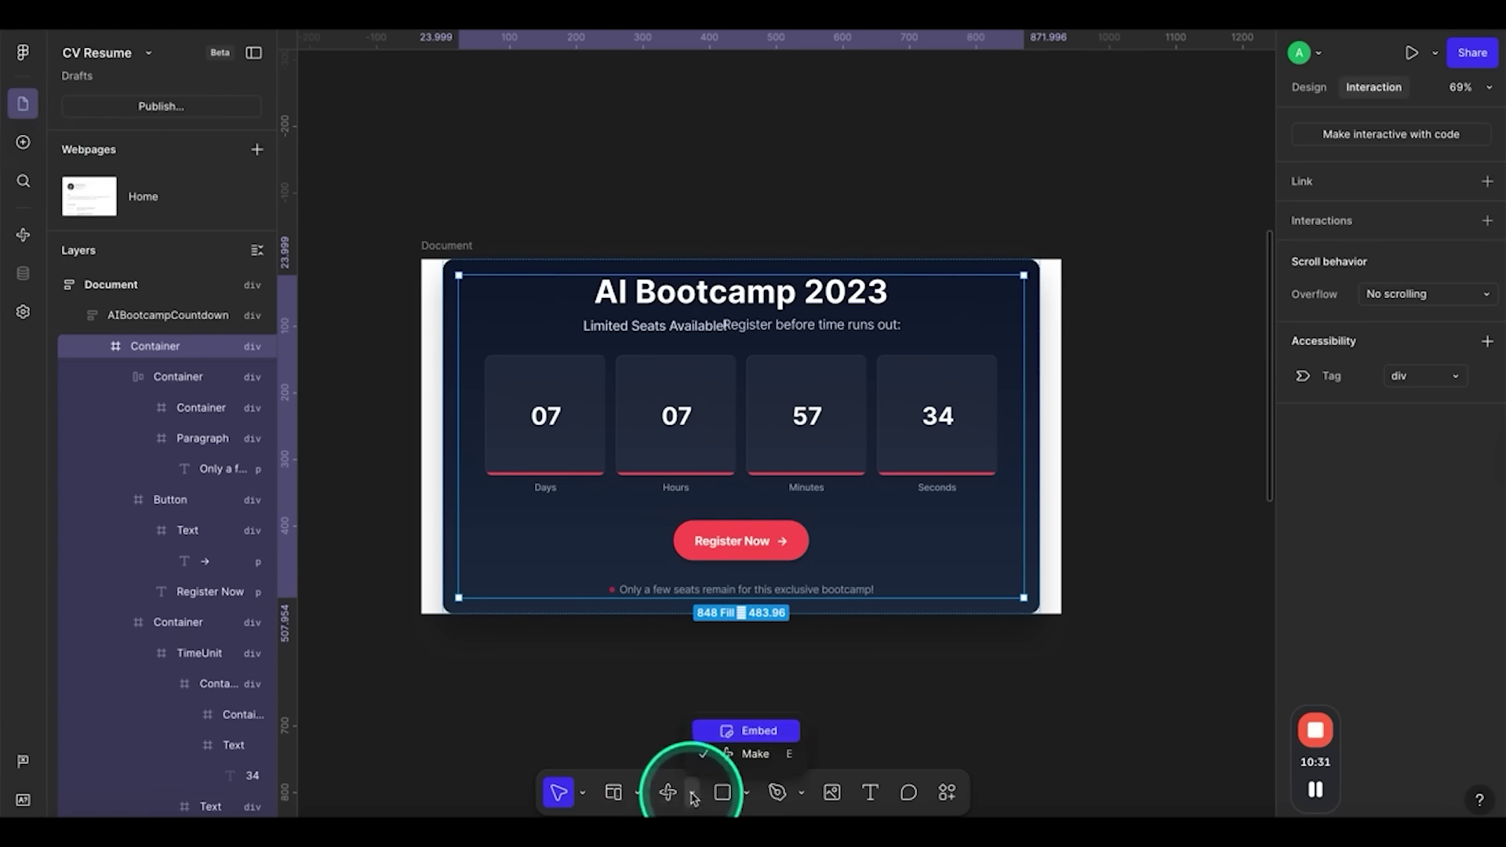
{"action": "left_click", "coordinate": [747, 754]}
{"action": "scroll", "coordinate": [706, 655], "scroll_direction": "down", "scroll_amount": 3}
{"action": "left_click", "coordinate": [706, 643]}
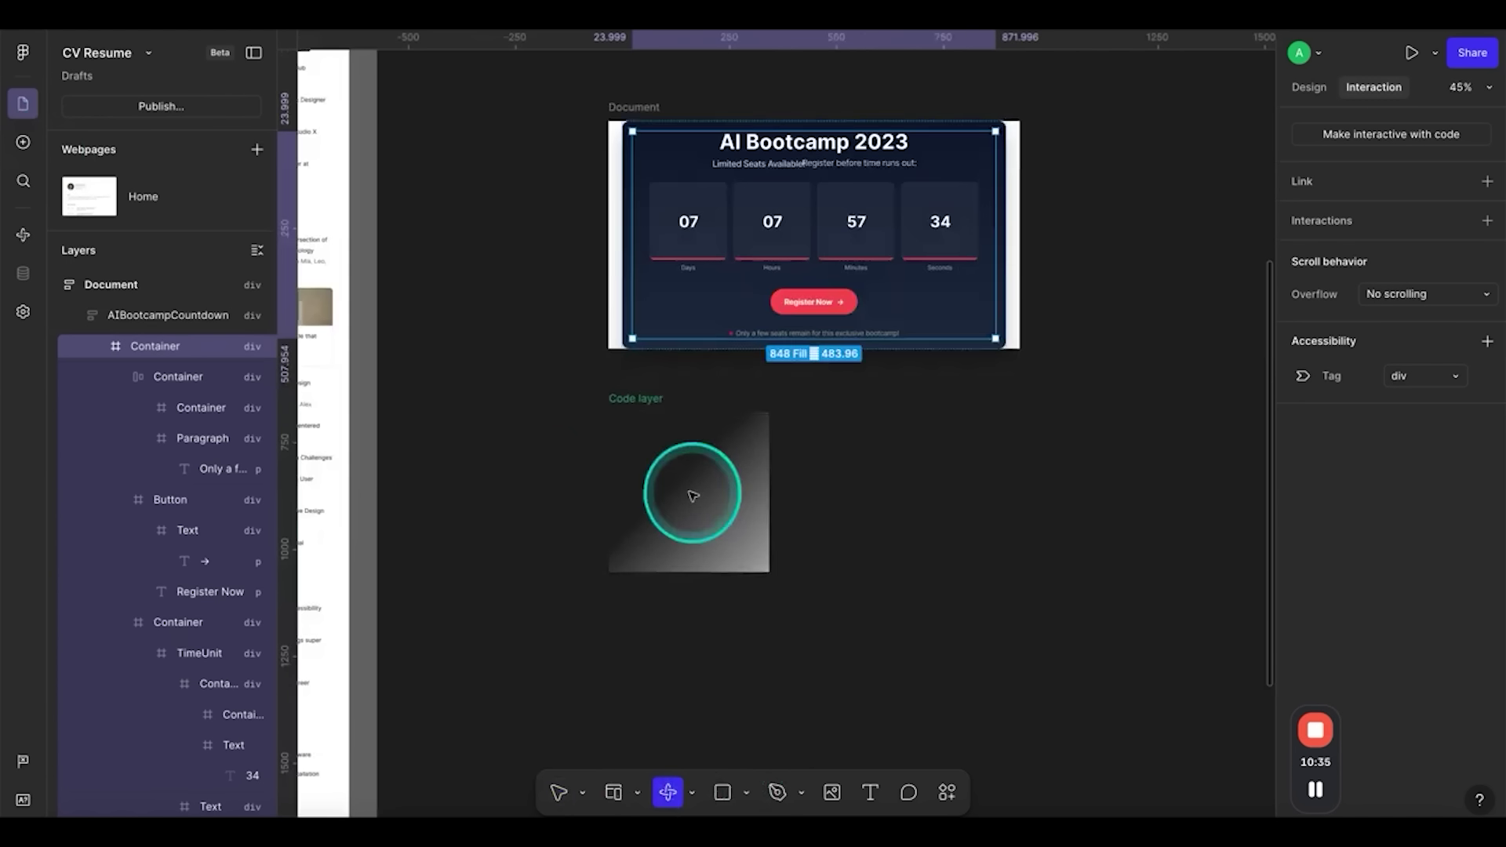
{"action": "left_click_drag", "start_coordinate": [502, 146], "coordinate": [1139, 162]}
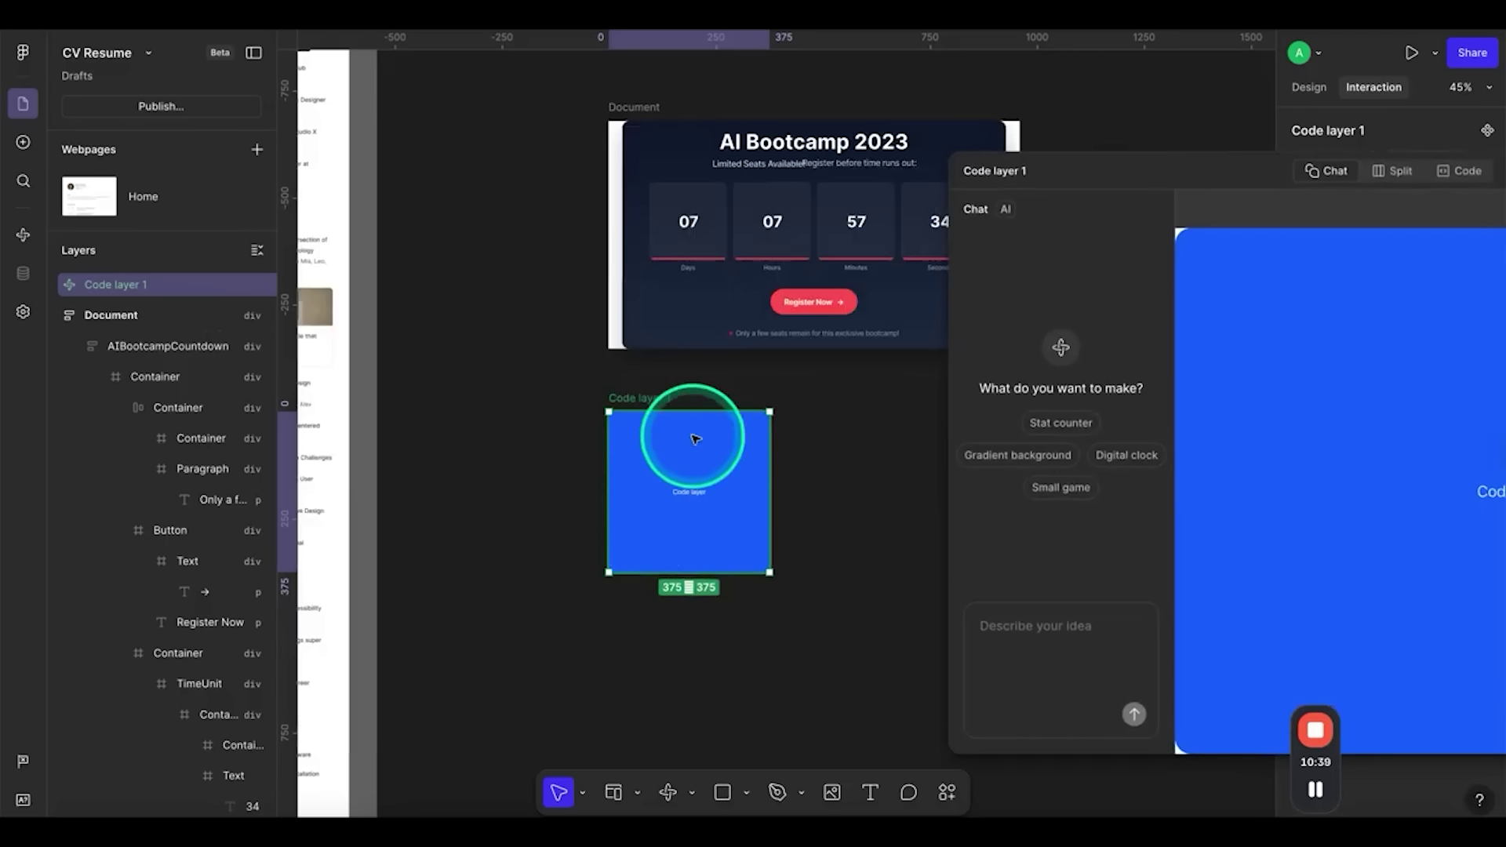
{"action": "left_click_drag", "start_coordinate": [1093, 183], "coordinate": [715, 209]}
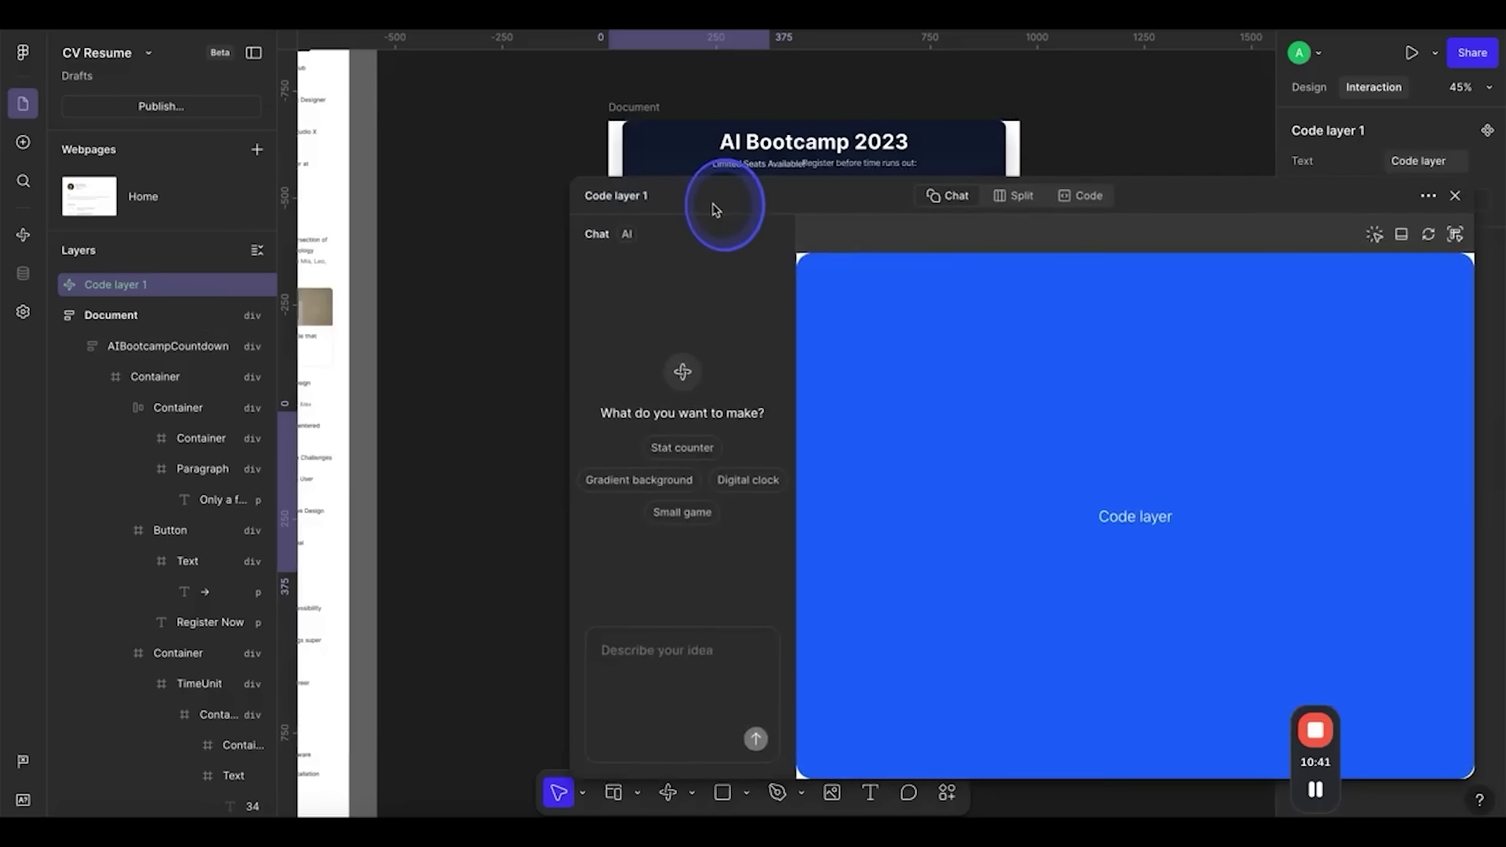
{"action": "left_click", "coordinate": [1455, 197]}
{"action": "left_click", "coordinate": [640, 397]}
{"action": "key", "text": "Delete"}
Delete the pasted AI Bootcamp Document frame and consult the Toolbar slide before returning to the CV Resume site
{"action": "key", "text": "shift+1"}
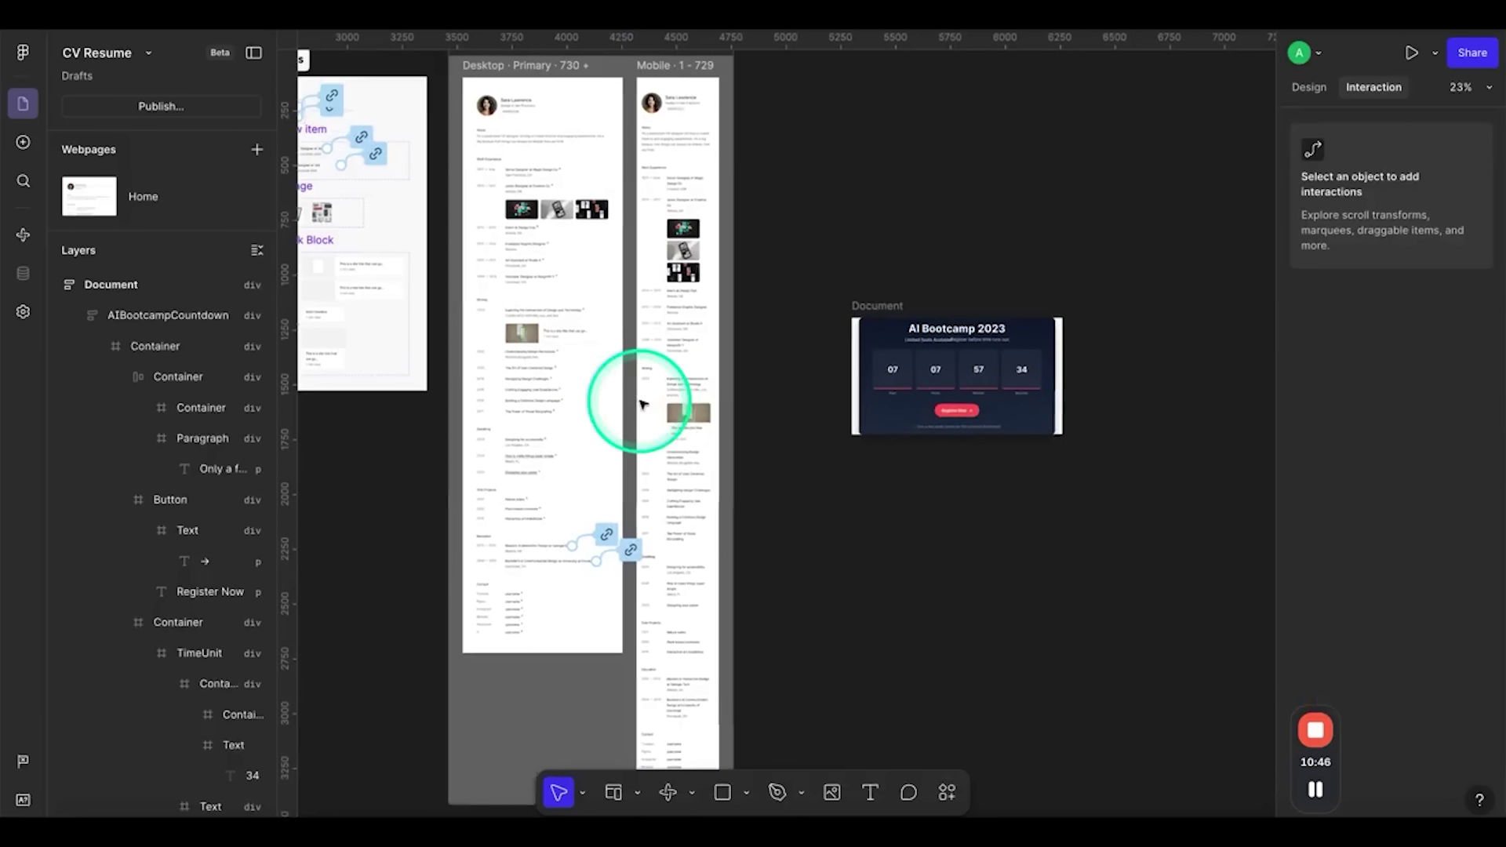
{"action": "left_click_drag", "start_coordinate": [882, 287], "coordinate": [871, 369]}
{"action": "key", "text": "Delete"}
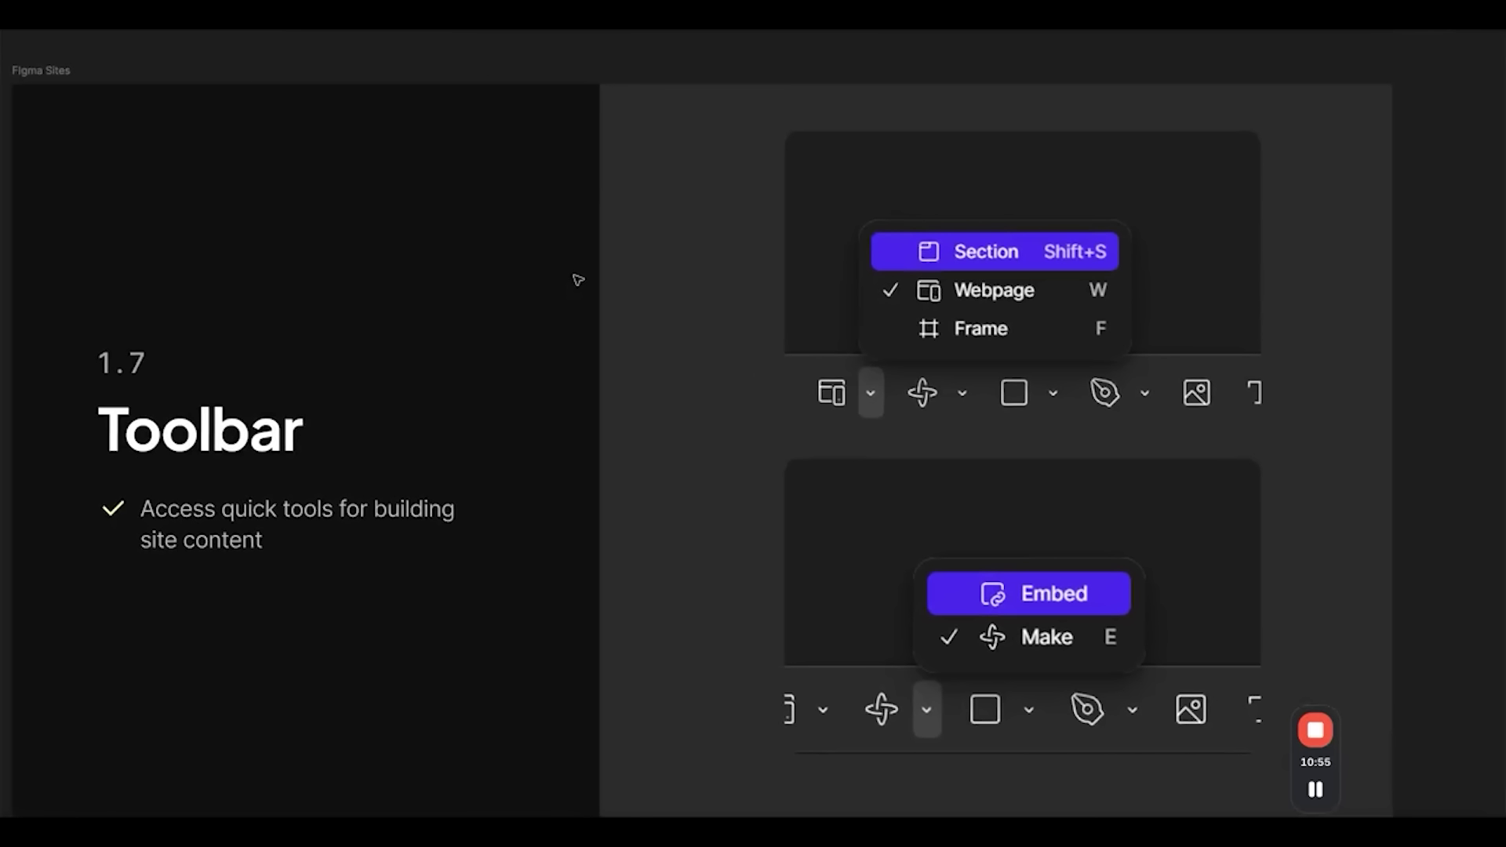
{"action": "left_click", "coordinate": [393, 110]}
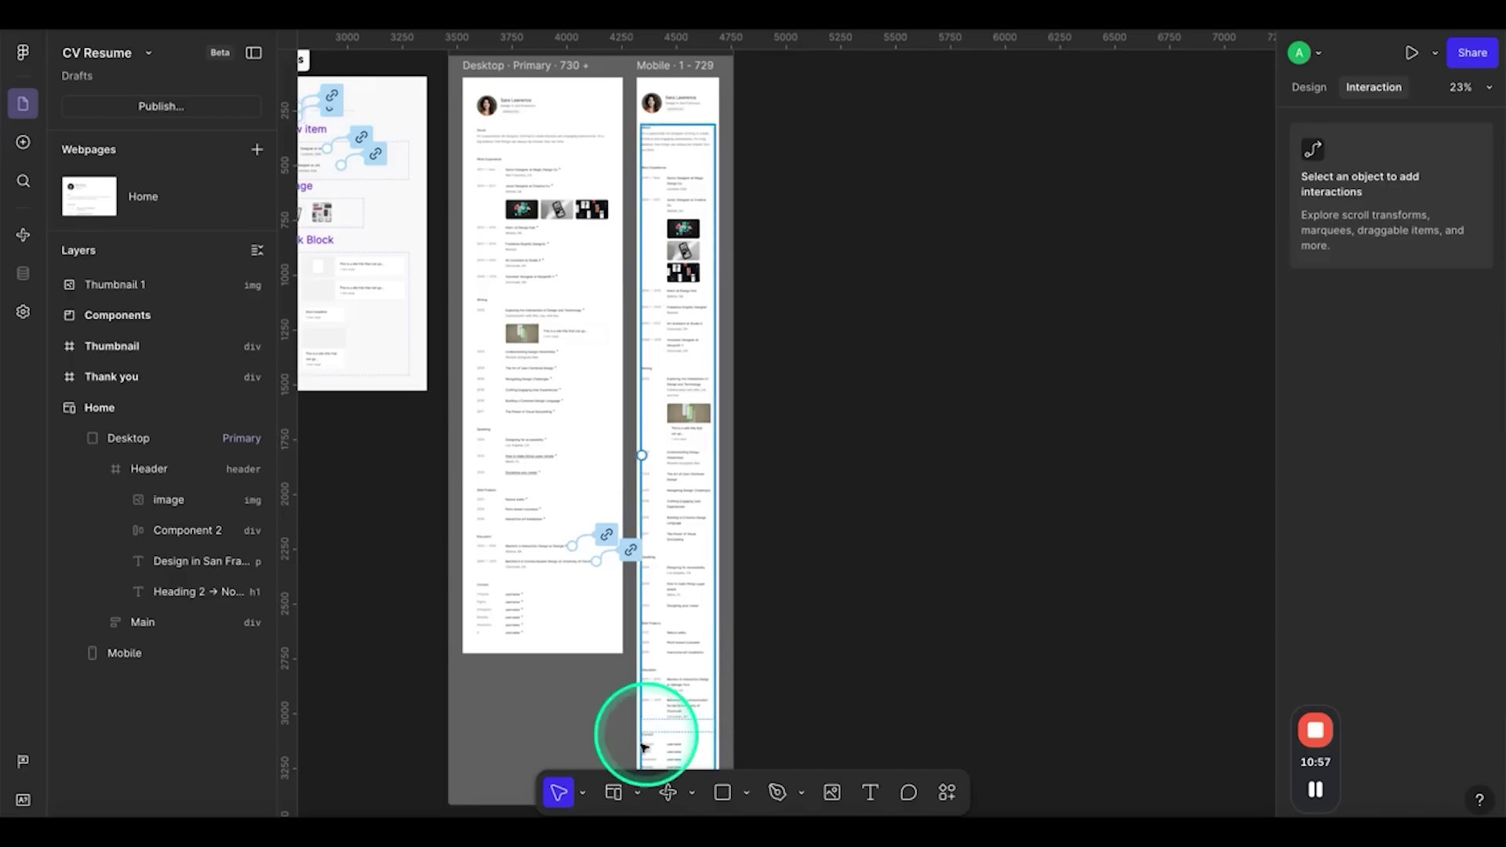
Look over the Move tool options, draw a section about 1038 by 1225 on the empty canvas beside Home, and delete it
{"action": "left_click", "coordinate": [663, 798]}
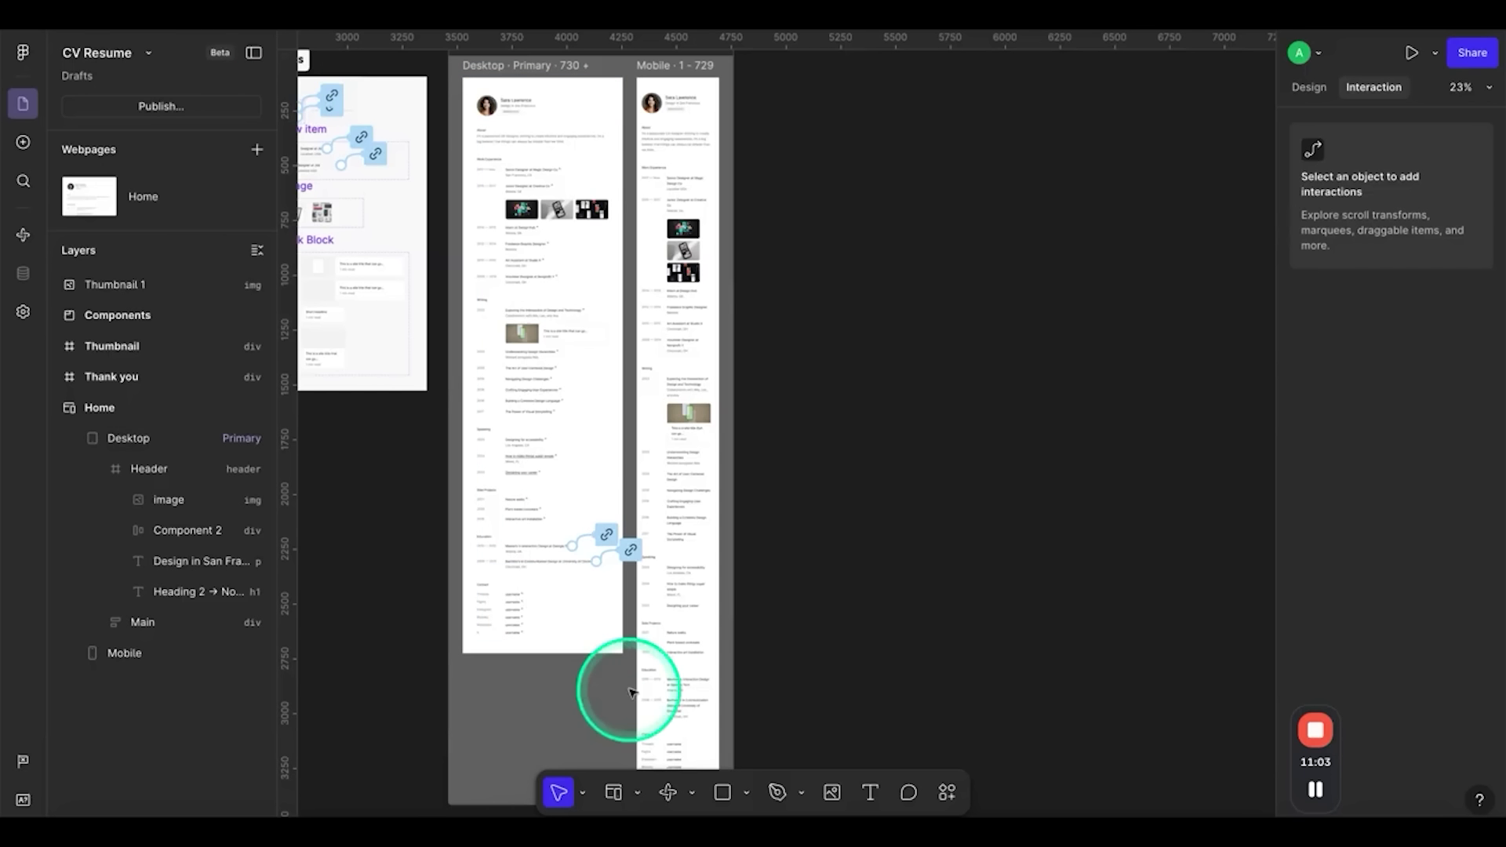
{"action": "left_click", "coordinate": [582, 793]}
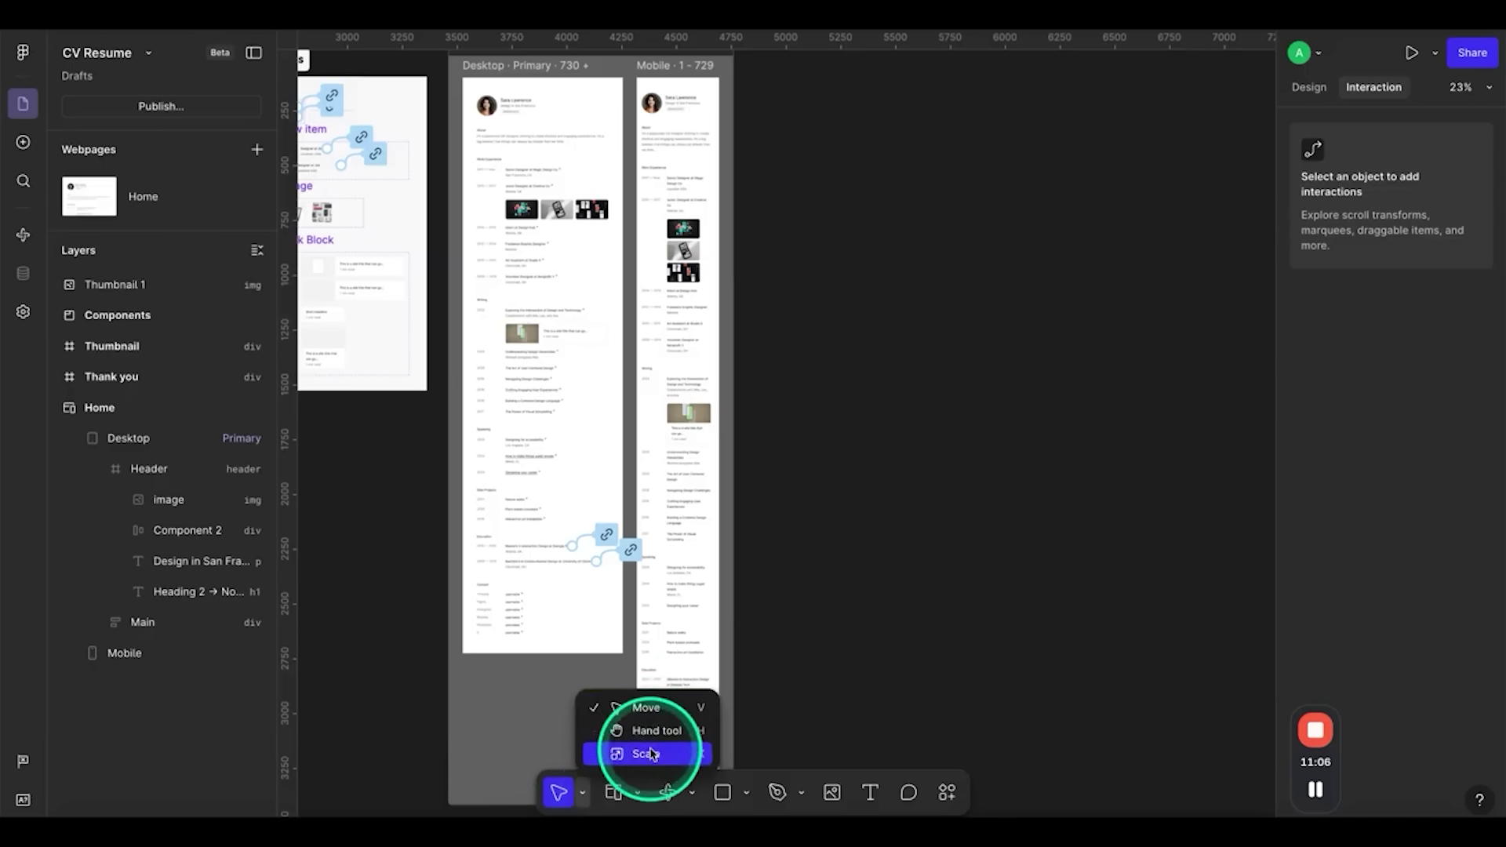
{"action": "left_click", "coordinate": [637, 793]}
{"action": "left_click", "coordinate": [681, 708]}
{"action": "left_click_drag", "start_coordinate": [803, 252], "coordinate": [1035, 516]}
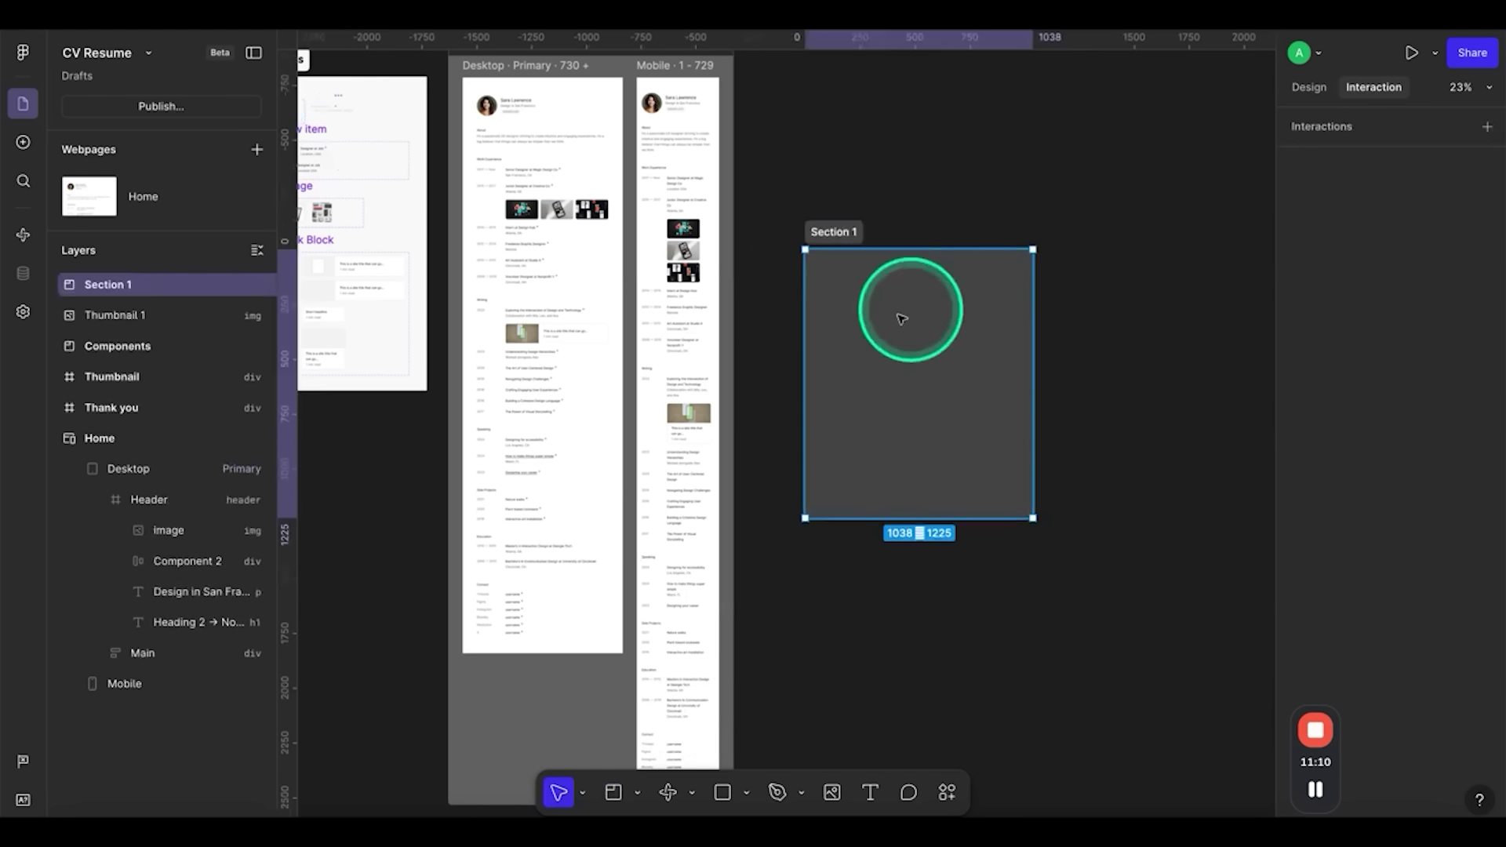
{"action": "key", "text": "Delete"}
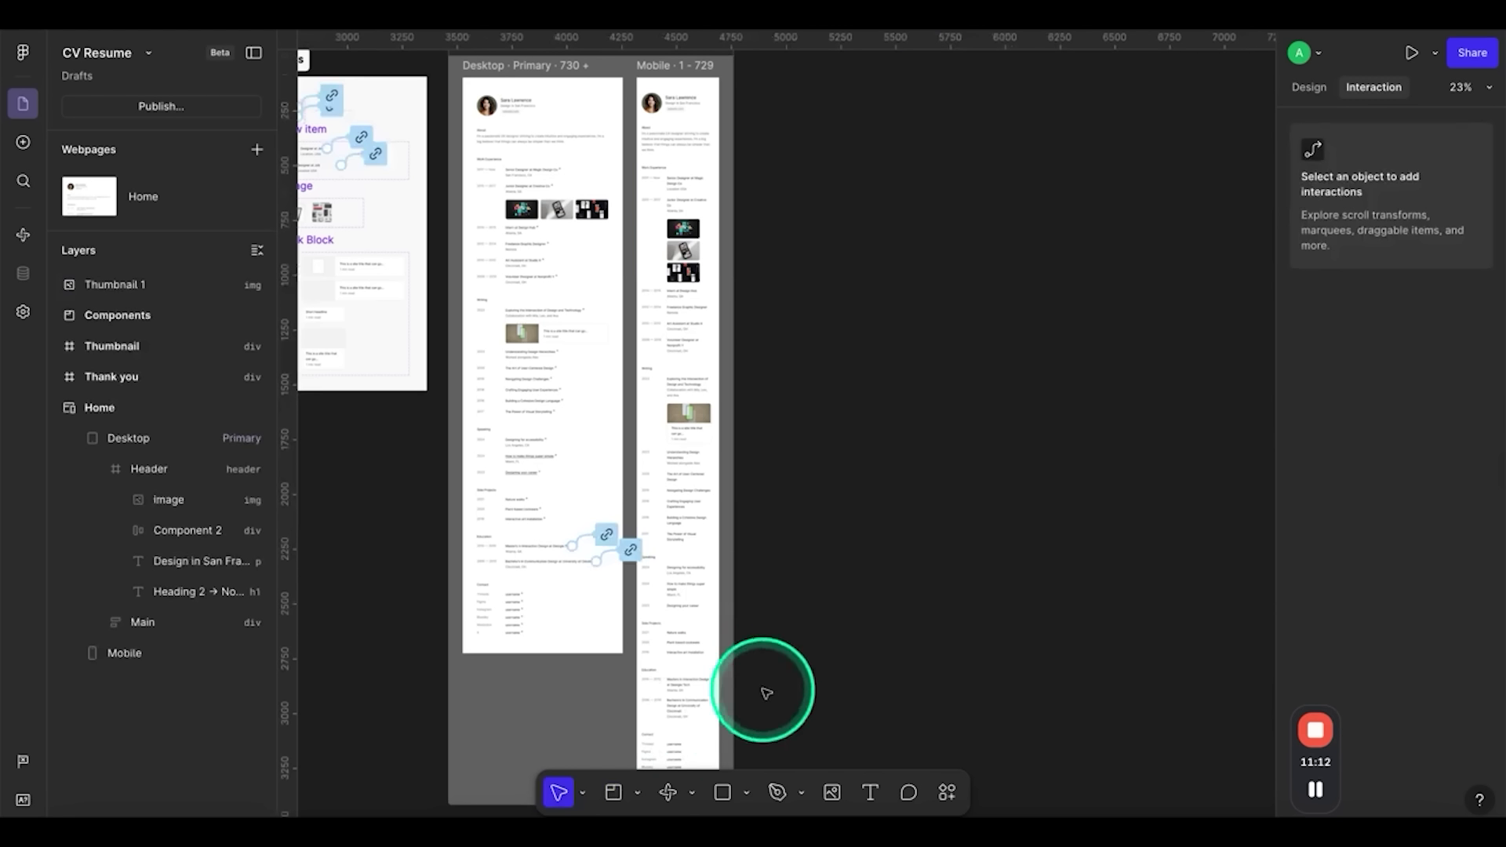
Add a blank webpage beside the Home webpage and select its Desktop frame
{"action": "left_click", "coordinate": [637, 793]}
{"action": "left_click", "coordinate": [710, 730]}
{"action": "left_click", "coordinate": [877, 340]}
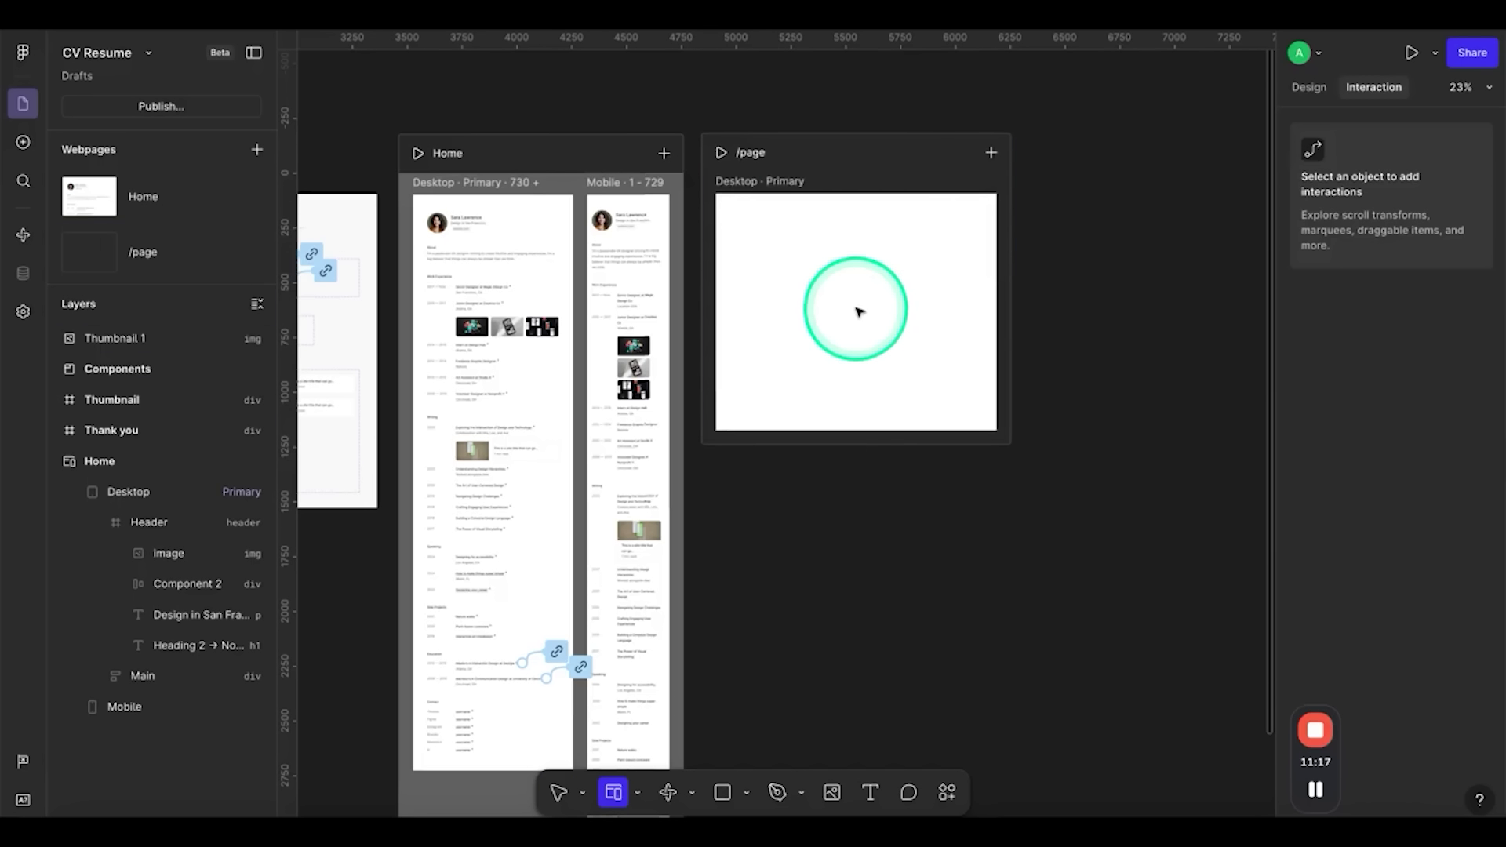
{"action": "left_click", "coordinate": [765, 161]}
{"action": "scroll", "coordinate": [753, 161], "scroll_direction": "up", "scroll_amount": 3}
{"action": "scroll", "coordinate": [764, 325], "scroll_direction": "down", "scroll_amount": 3}
{"action": "left_click", "coordinate": [777, 318]}
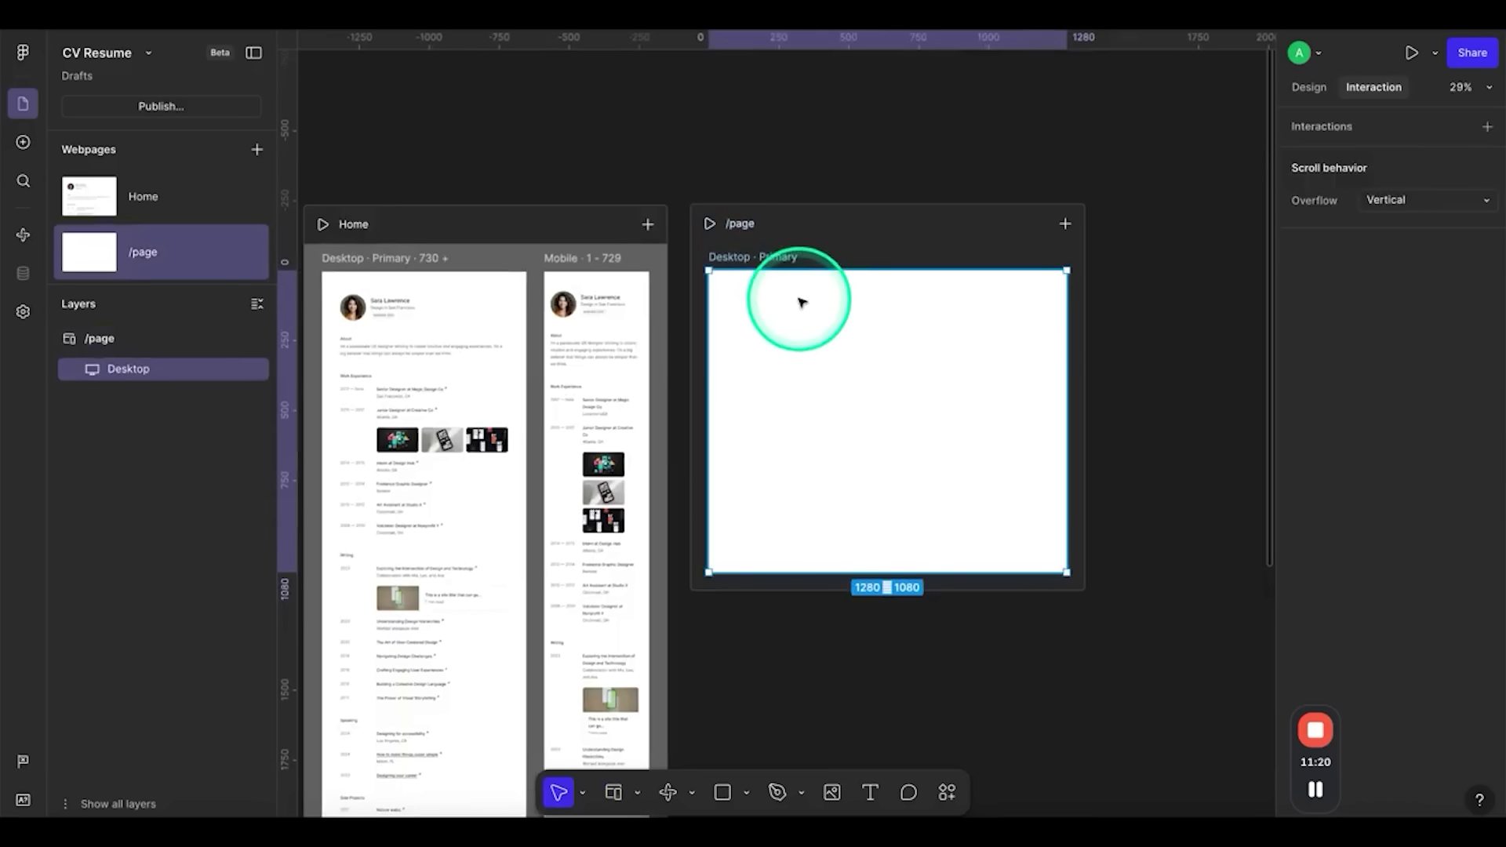
Add a Mobile breakpoint, 375 wide, to the new webpage
{"action": "left_click", "coordinate": [1064, 224]}
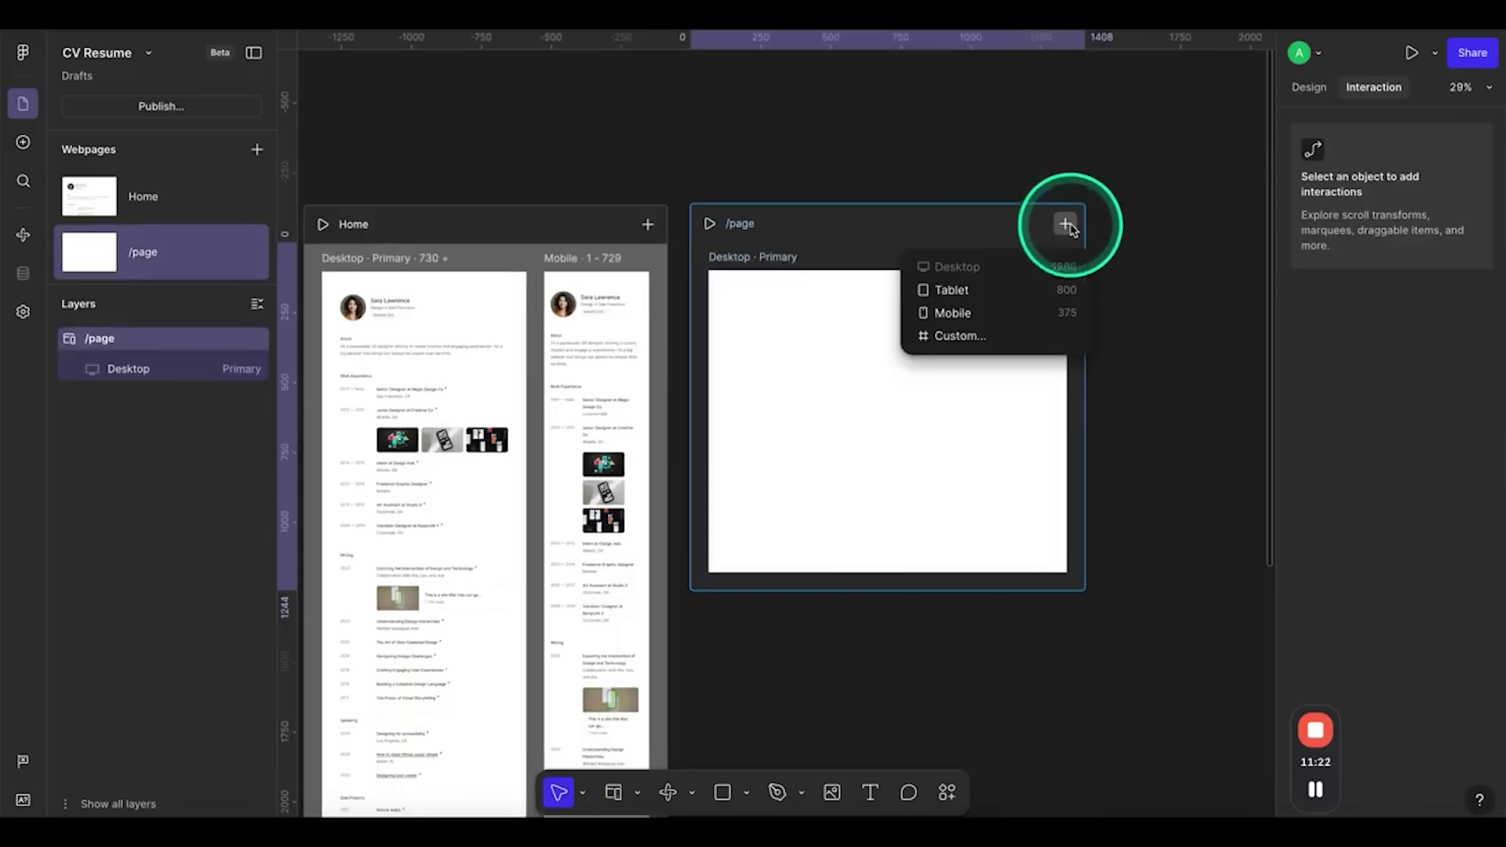
{"action": "left_click", "coordinate": [953, 314]}
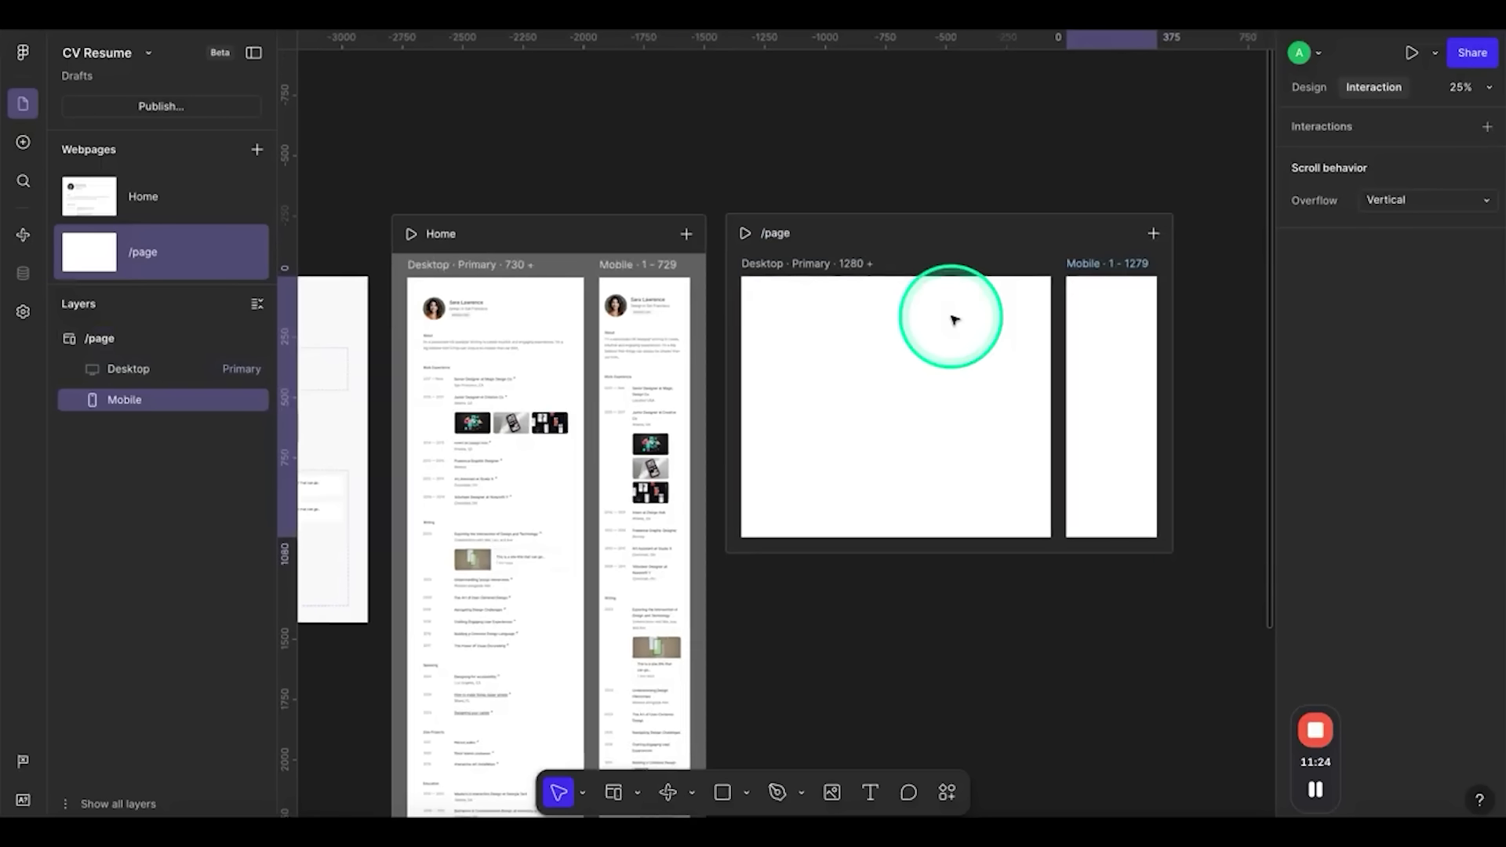
{"action": "scroll", "coordinate": [1098, 314], "scroll_direction": "up", "scroll_amount": 2}
{"action": "scroll", "coordinate": [1015, 289], "scroll_direction": "down", "scroll_amount": 2}
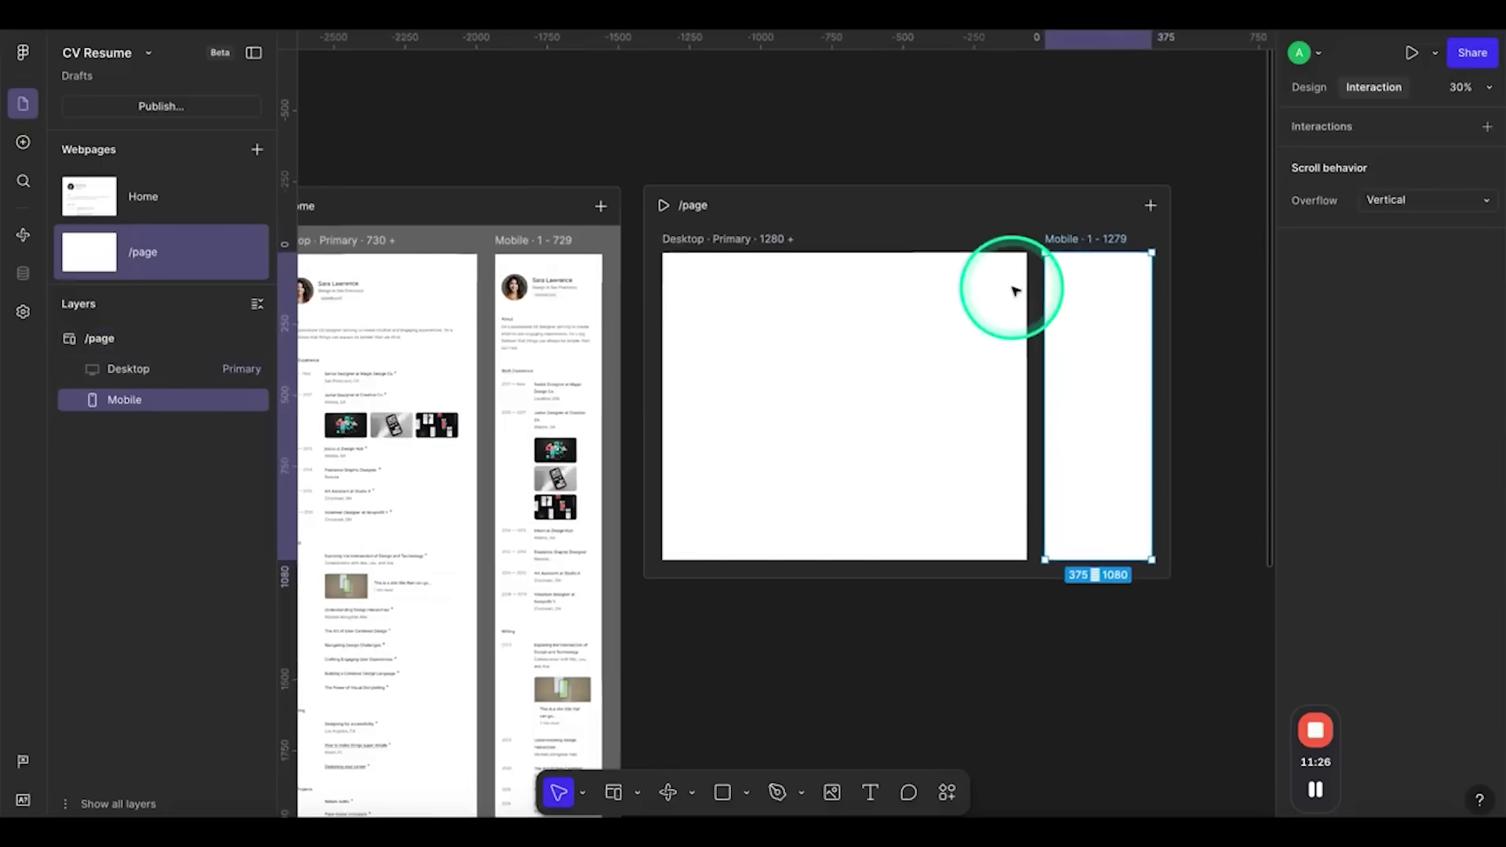
{"action": "left_click", "coordinate": [965, 114]}
Copy the laptop image from the Components section and paste it into the new webpage's Desktop frame
{"action": "scroll", "coordinate": [955, 121], "scroll_direction": "up", "scroll_amount": 1}
{"action": "scroll", "coordinate": [955, 120], "scroll_direction": "left", "scroll_amount": 5}
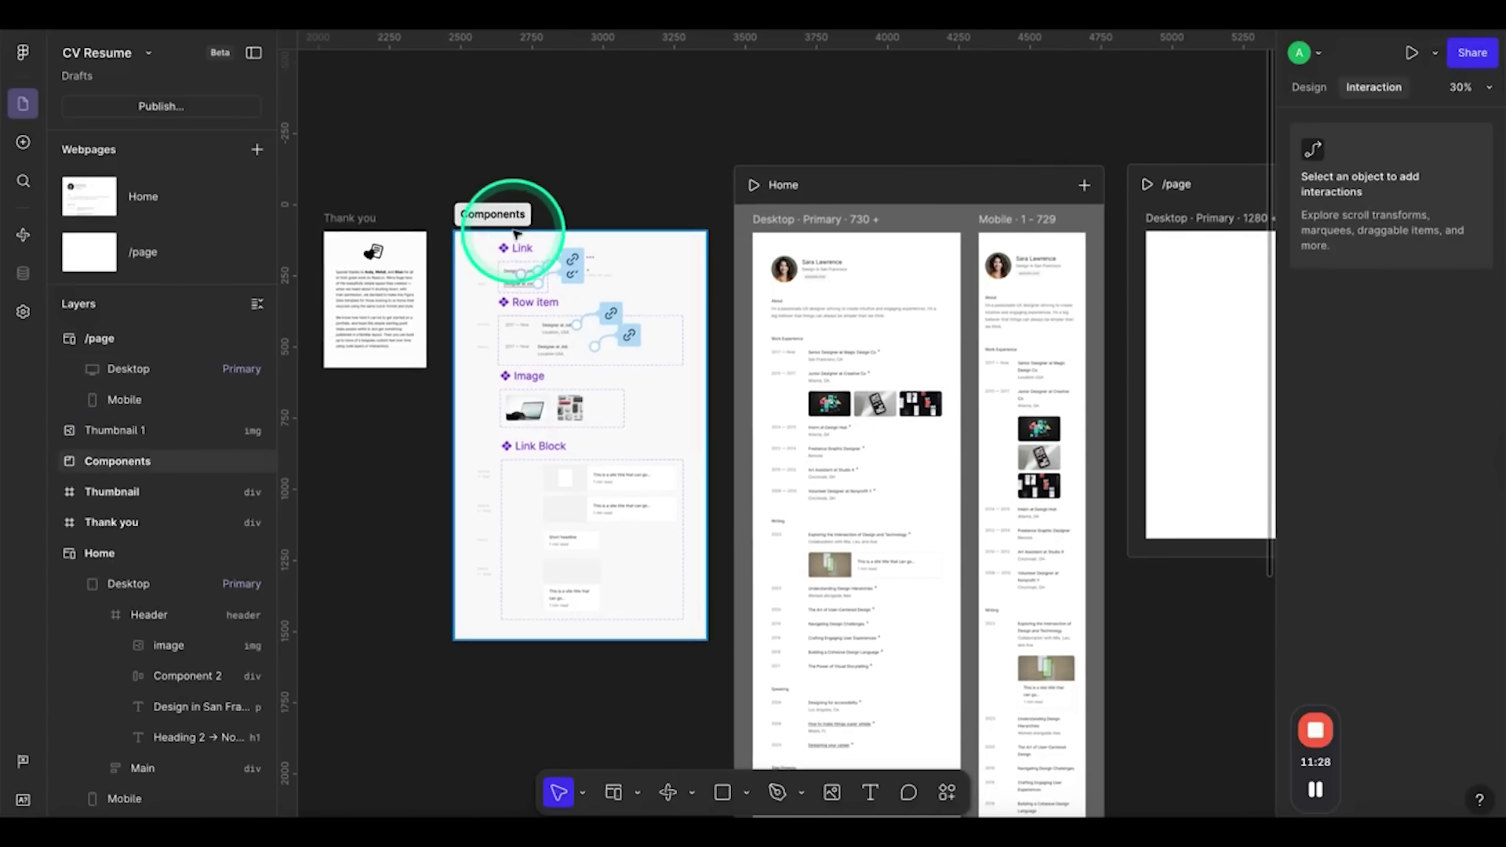
{"action": "scroll", "coordinate": [504, 225], "scroll_direction": "up", "scroll_amount": 3}
{"action": "left_click", "coordinate": [565, 608]}
{"action": "key", "text": "ctrl+c"}
{"action": "left_click", "coordinate": [951, 494]}
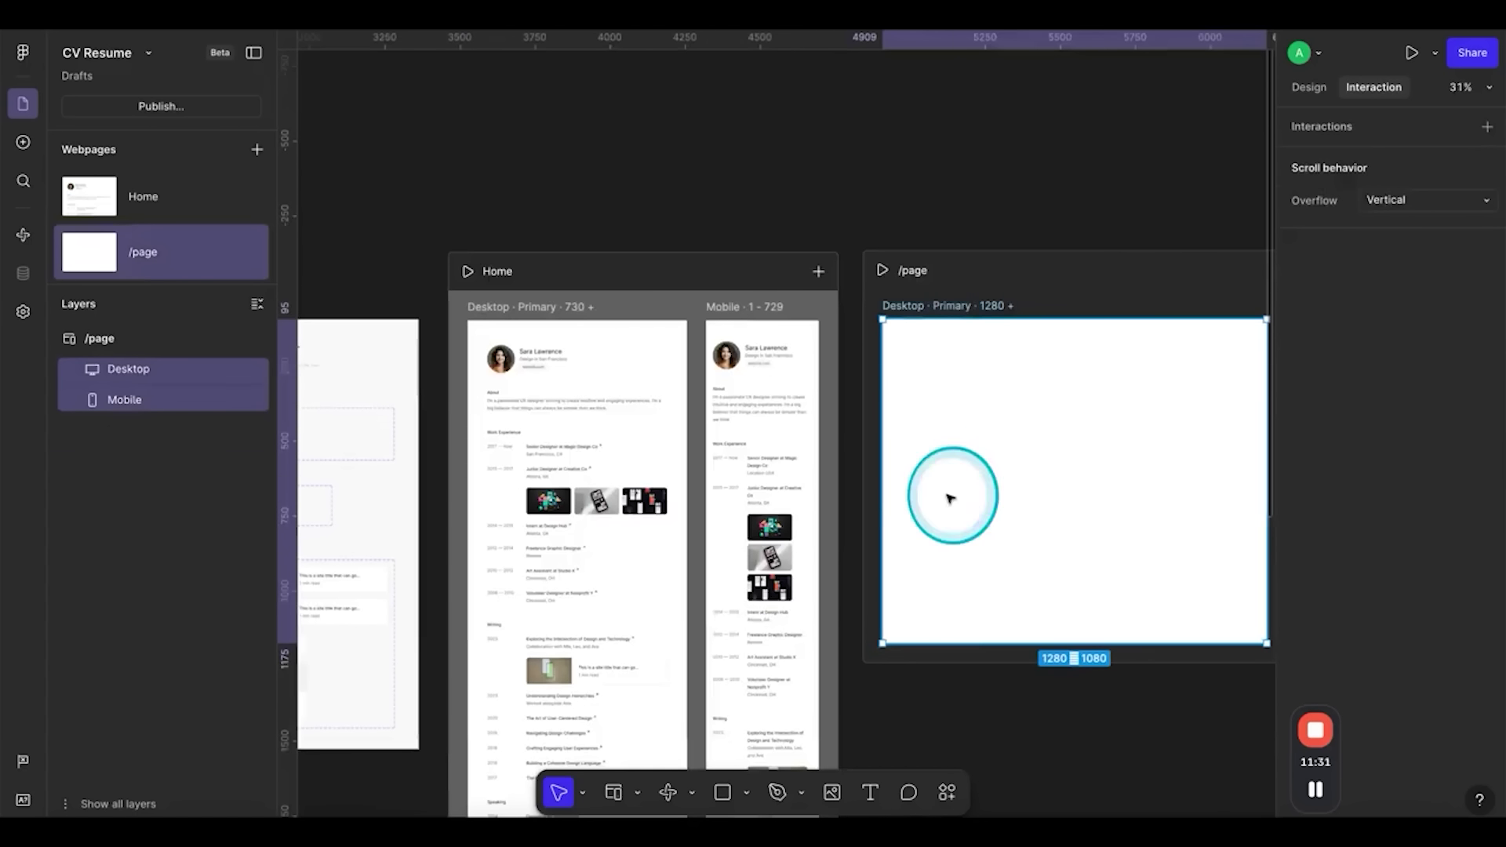
{"action": "key", "text": "ctrl+v"}
{"action": "scroll", "coordinate": [779, 354], "scroll_direction": "up", "scroll_amount": 2}
Move the pasted image down from the frame's corner, centre it horizontally with a Center constraint, and check its Mobile copy
{"action": "left_click_drag", "start_coordinate": [373, 266], "coordinate": [569, 292]}
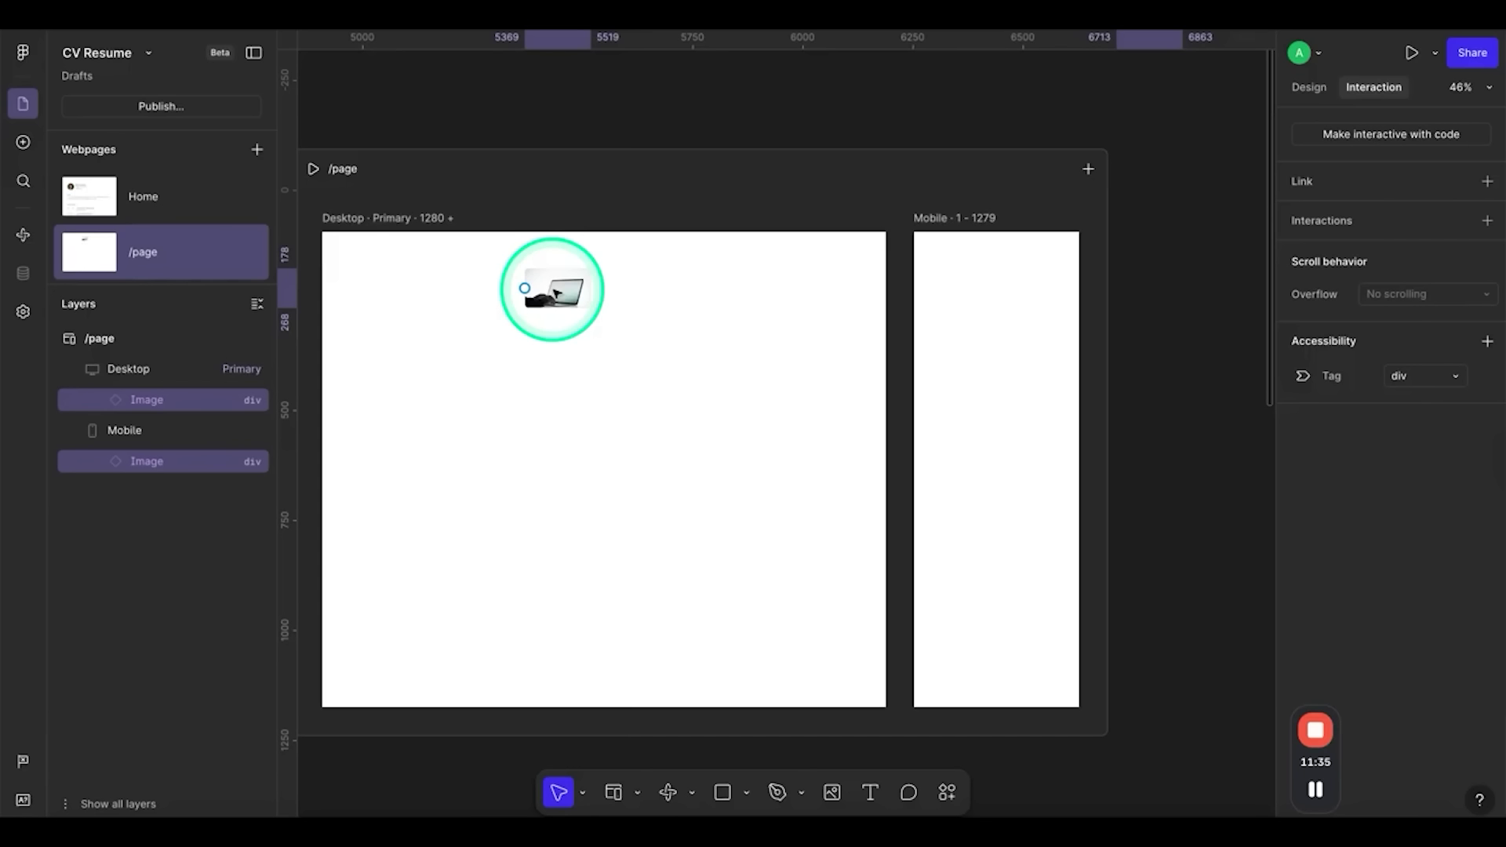
{"action": "left_click", "coordinate": [555, 293]}
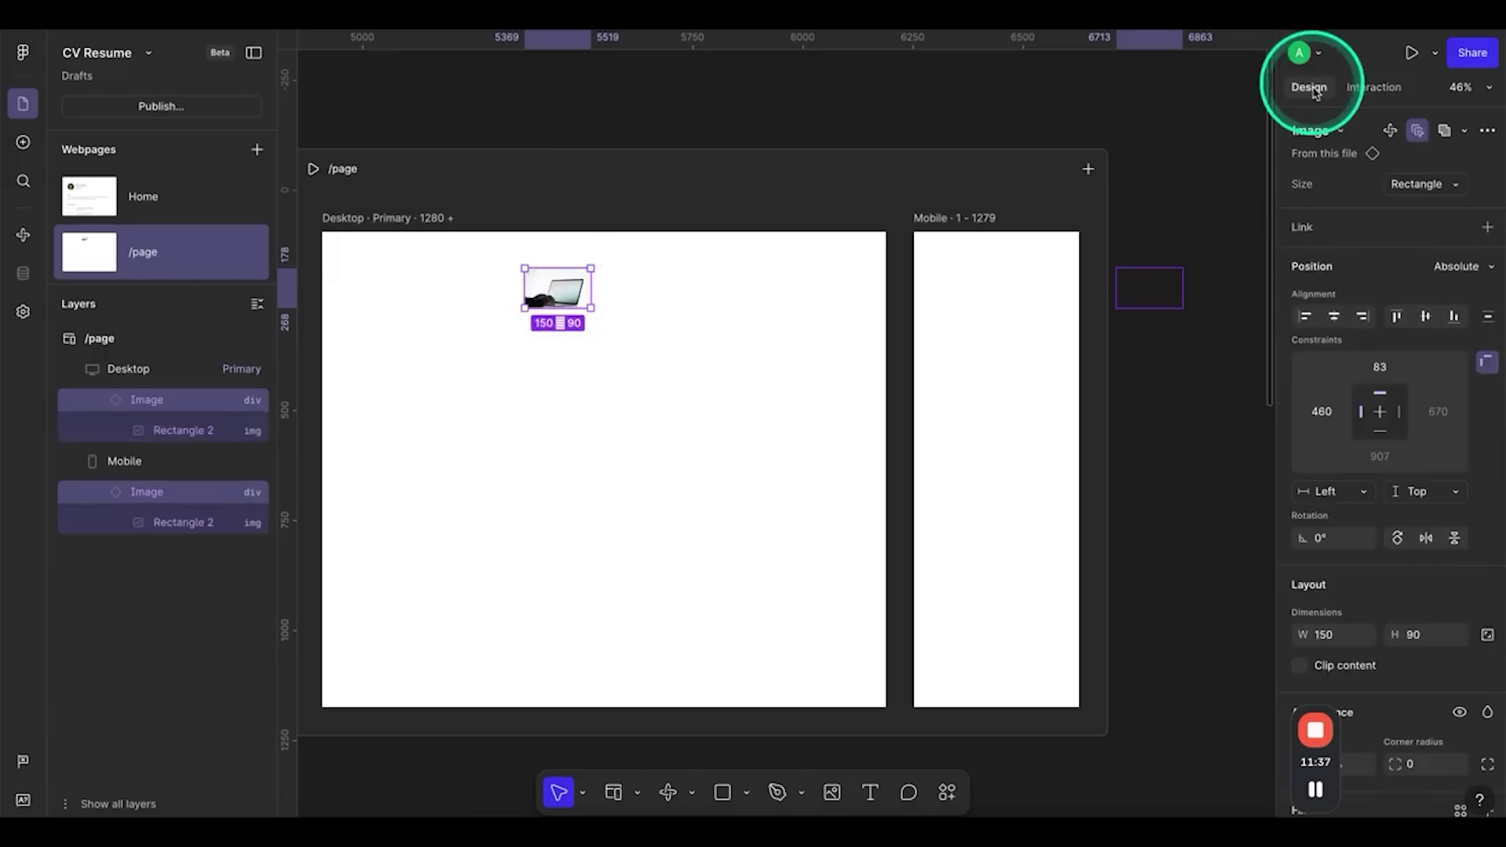
{"action": "left_click", "coordinate": [1333, 316]}
{"action": "left_click", "coordinate": [1369, 411]}
{"action": "left_click", "coordinate": [1378, 409]}
{"action": "left_click", "coordinate": [948, 168]}
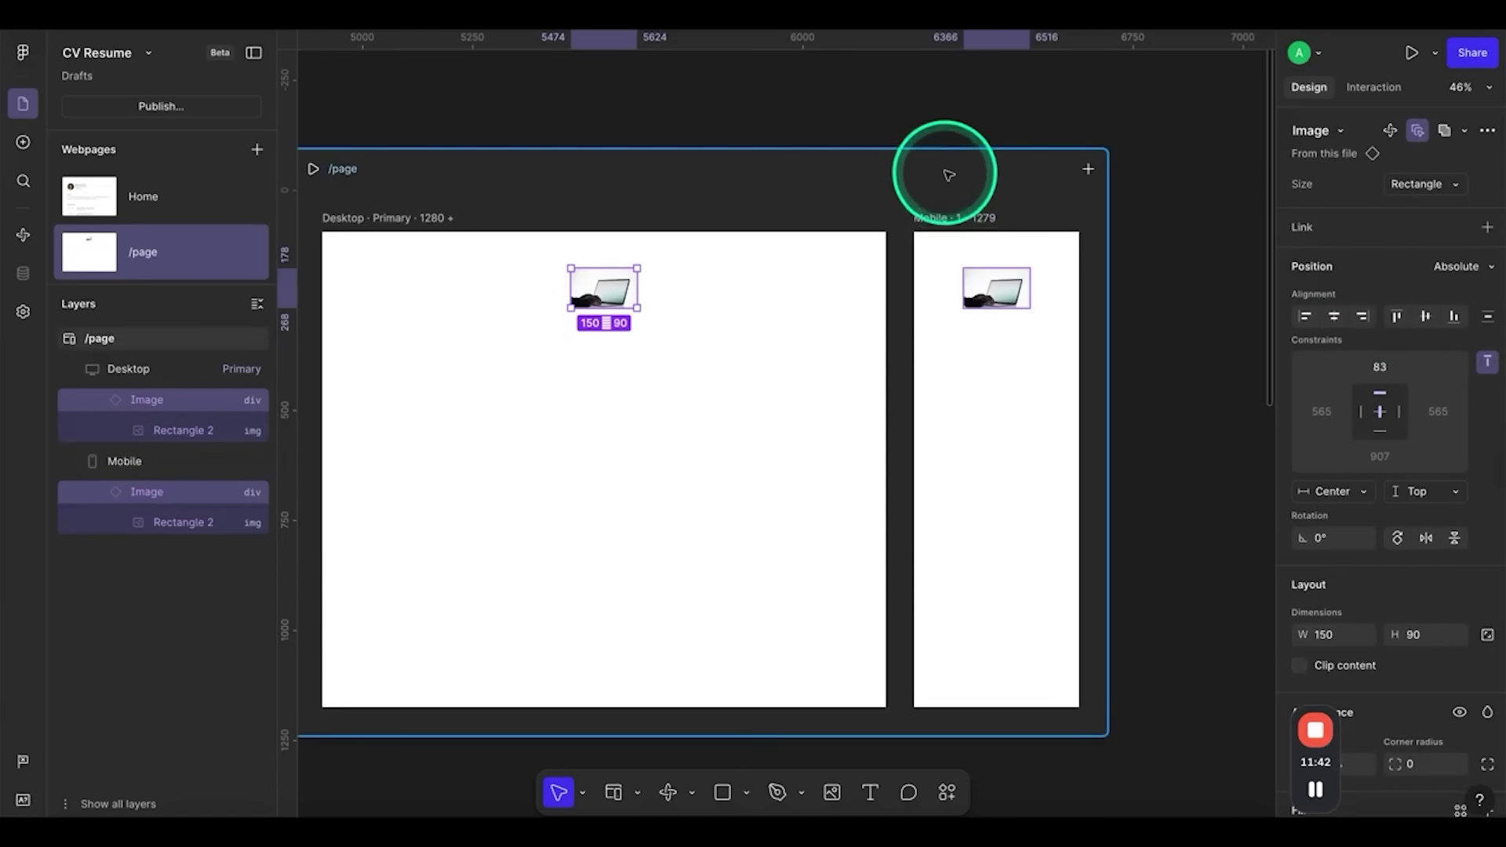
{"action": "scroll", "coordinate": [949, 174], "scroll_direction": "left", "scroll_amount": 2}
{"action": "left_click", "coordinate": [1055, 276]}
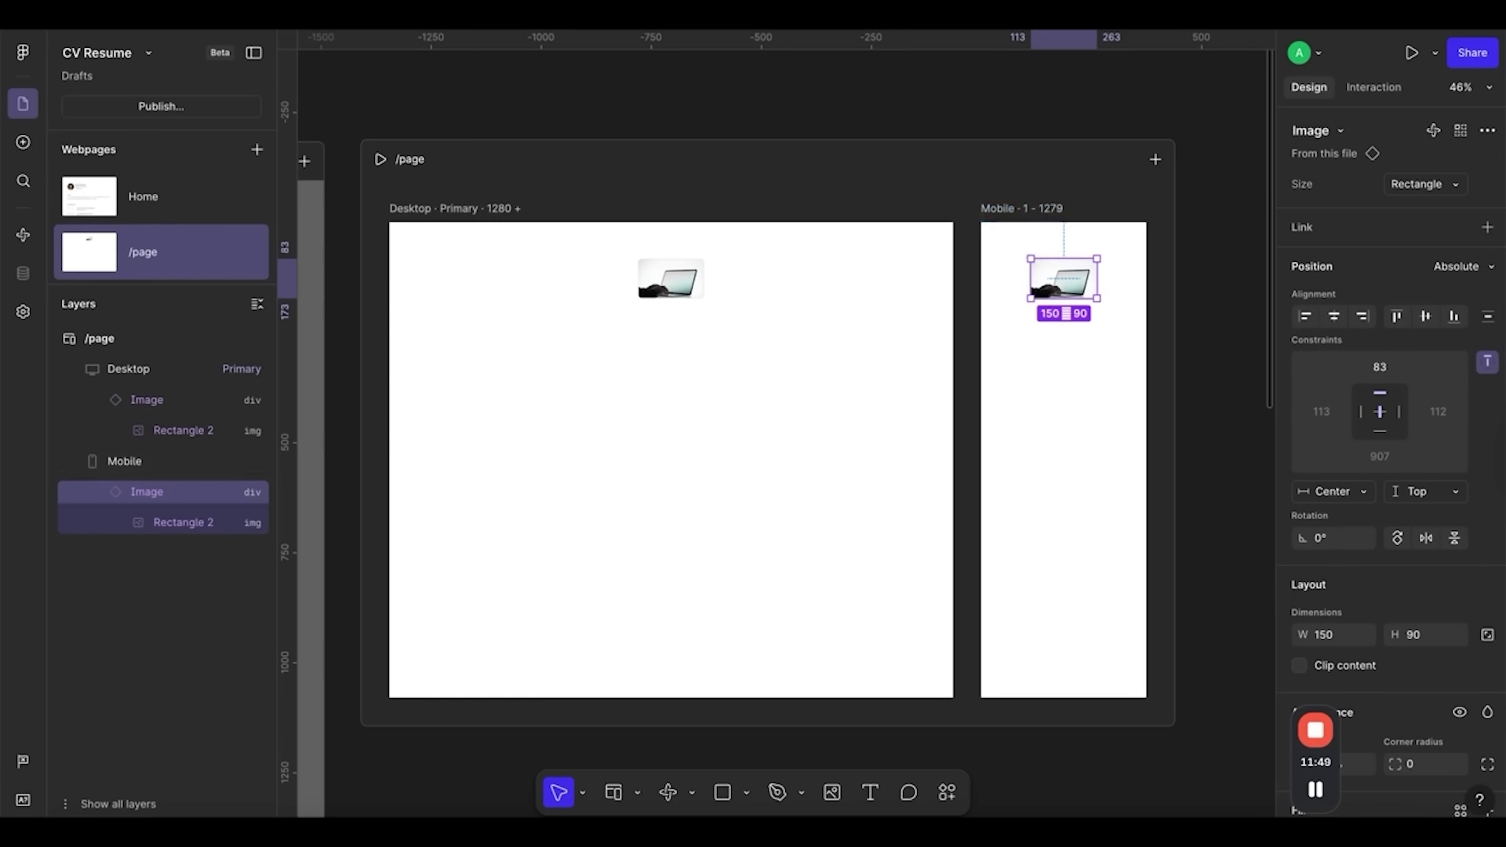
Switch to the course slides, show "Available AI tools in Figma Sites", and return to the CV Resume site
{"action": "key", "text": "alt+Tab"}
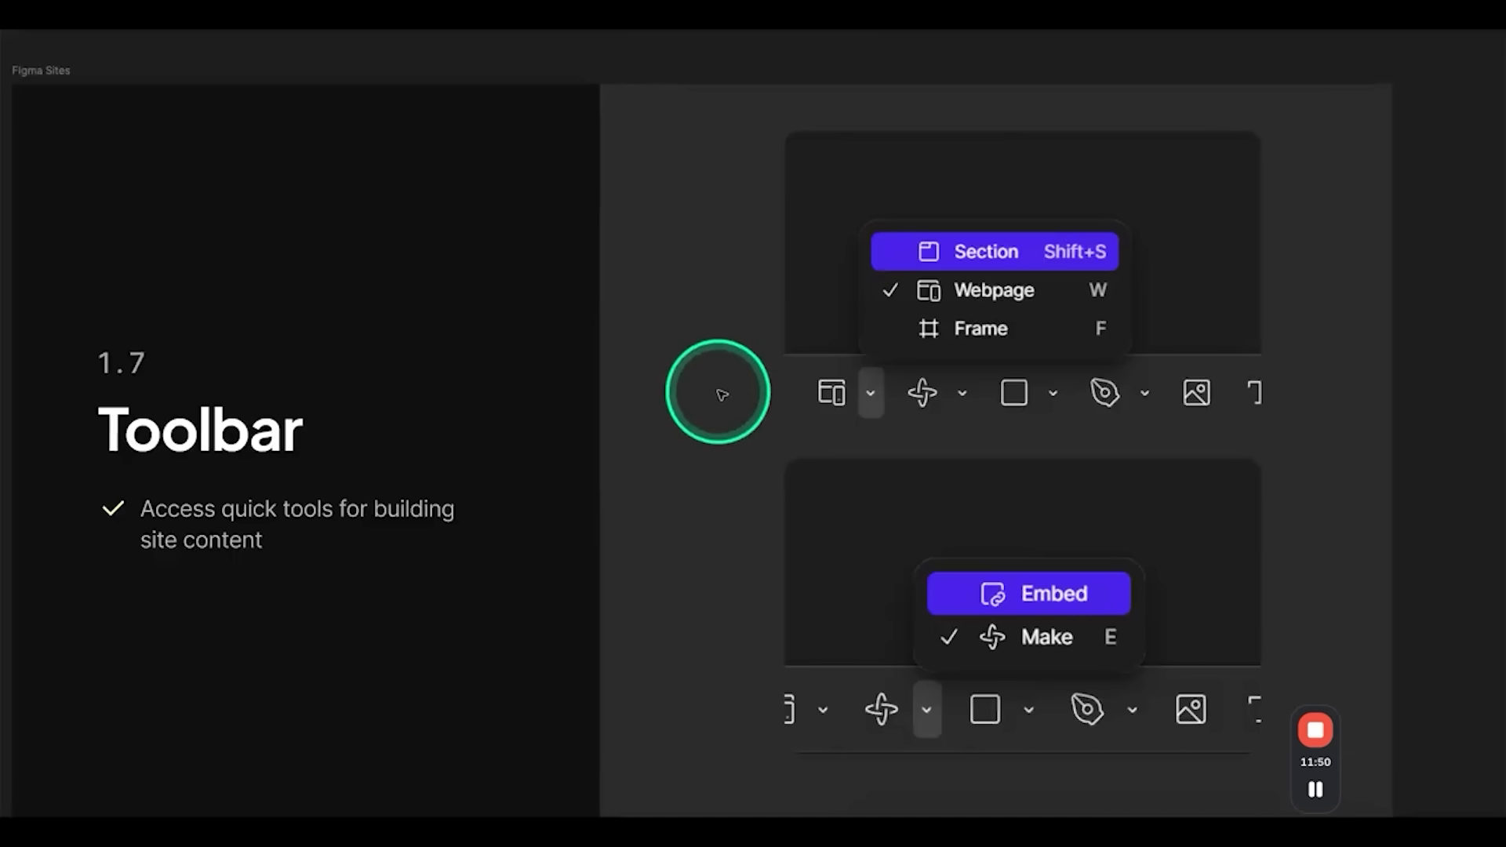
{"action": "left_click", "coordinate": [60, 70]}
{"action": "key", "text": "n"}
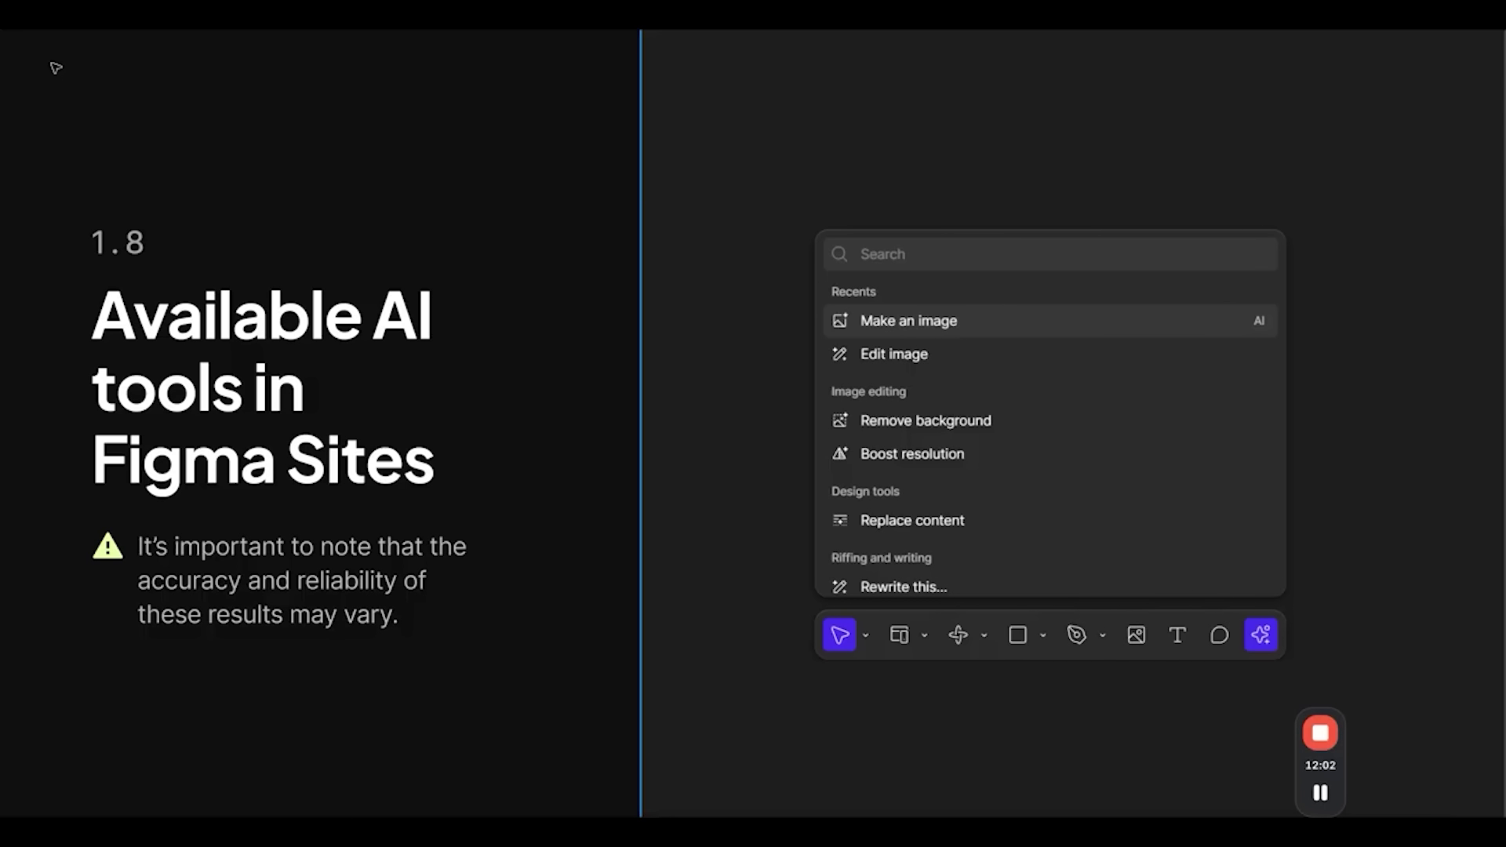
{"action": "key", "text": "ctrl+Tab"}
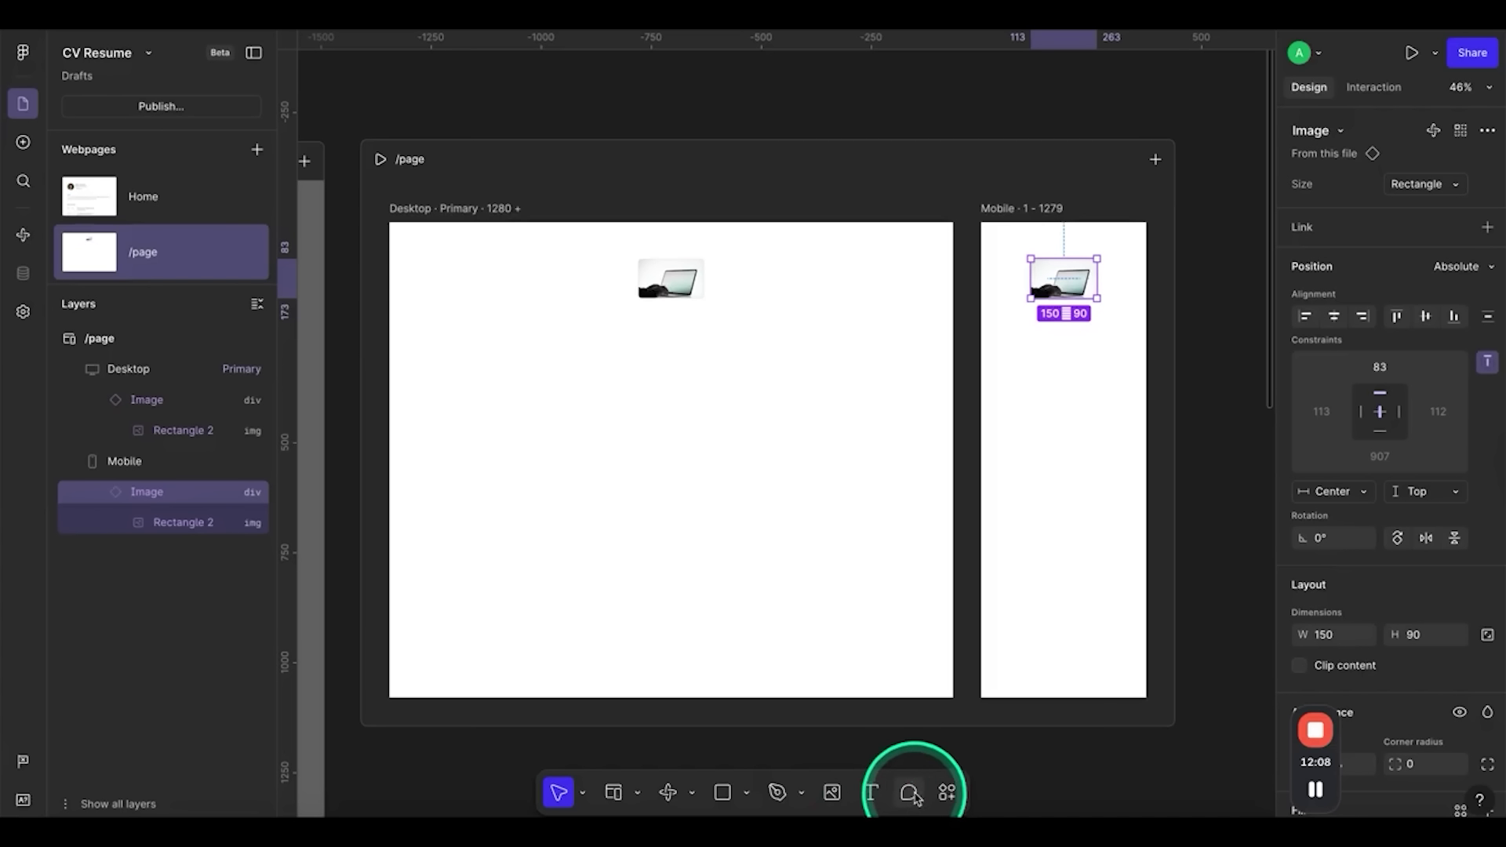
Open the AI actions for the selected image, show the "Add Webpages" course slide, and return to the CV Resume site
{"action": "left_click", "coordinate": [947, 794]}
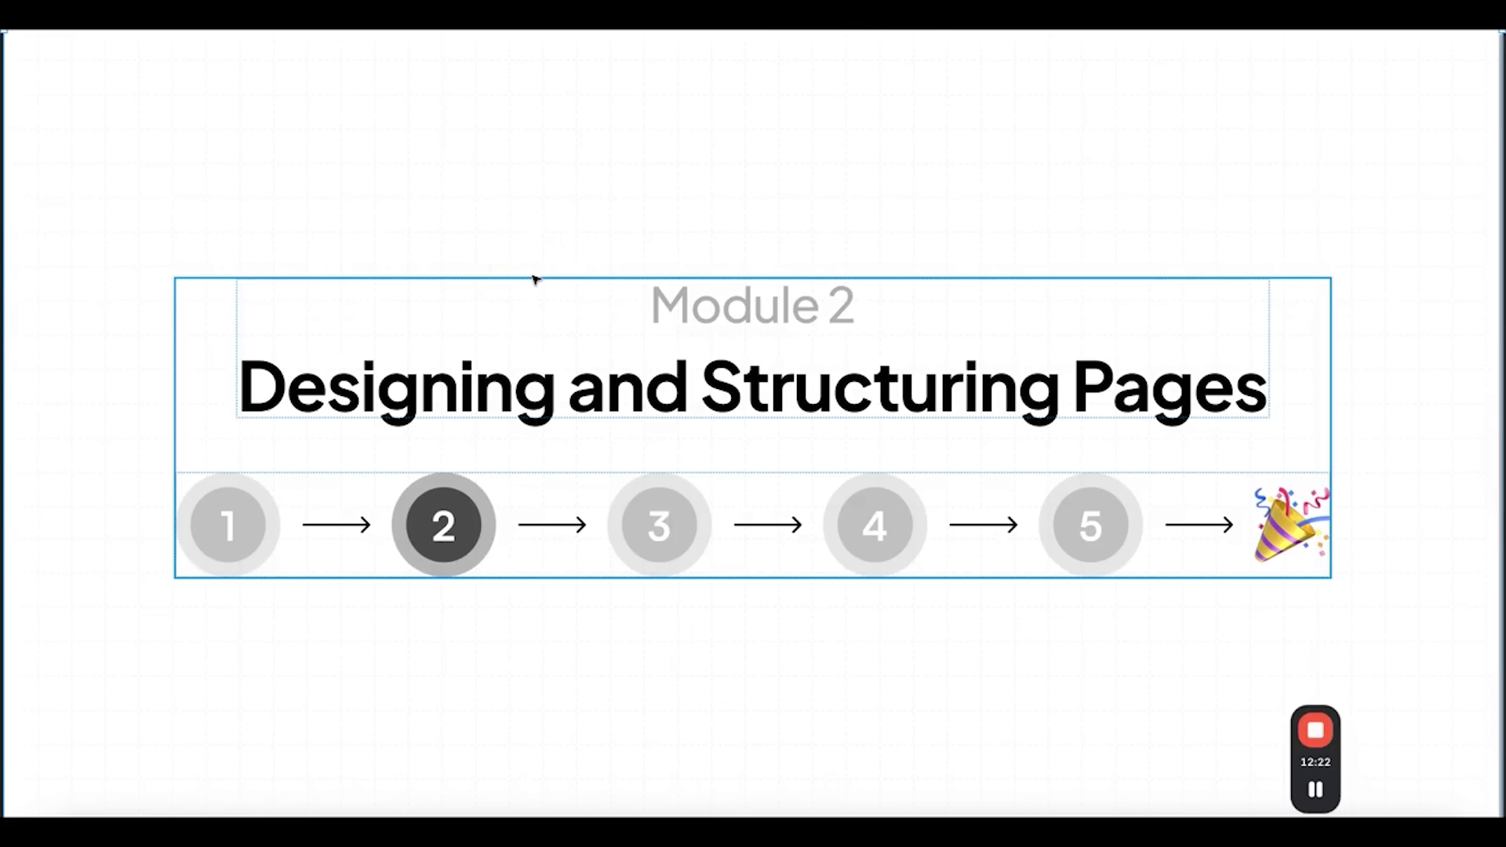
{"action": "key", "text": "Right"}
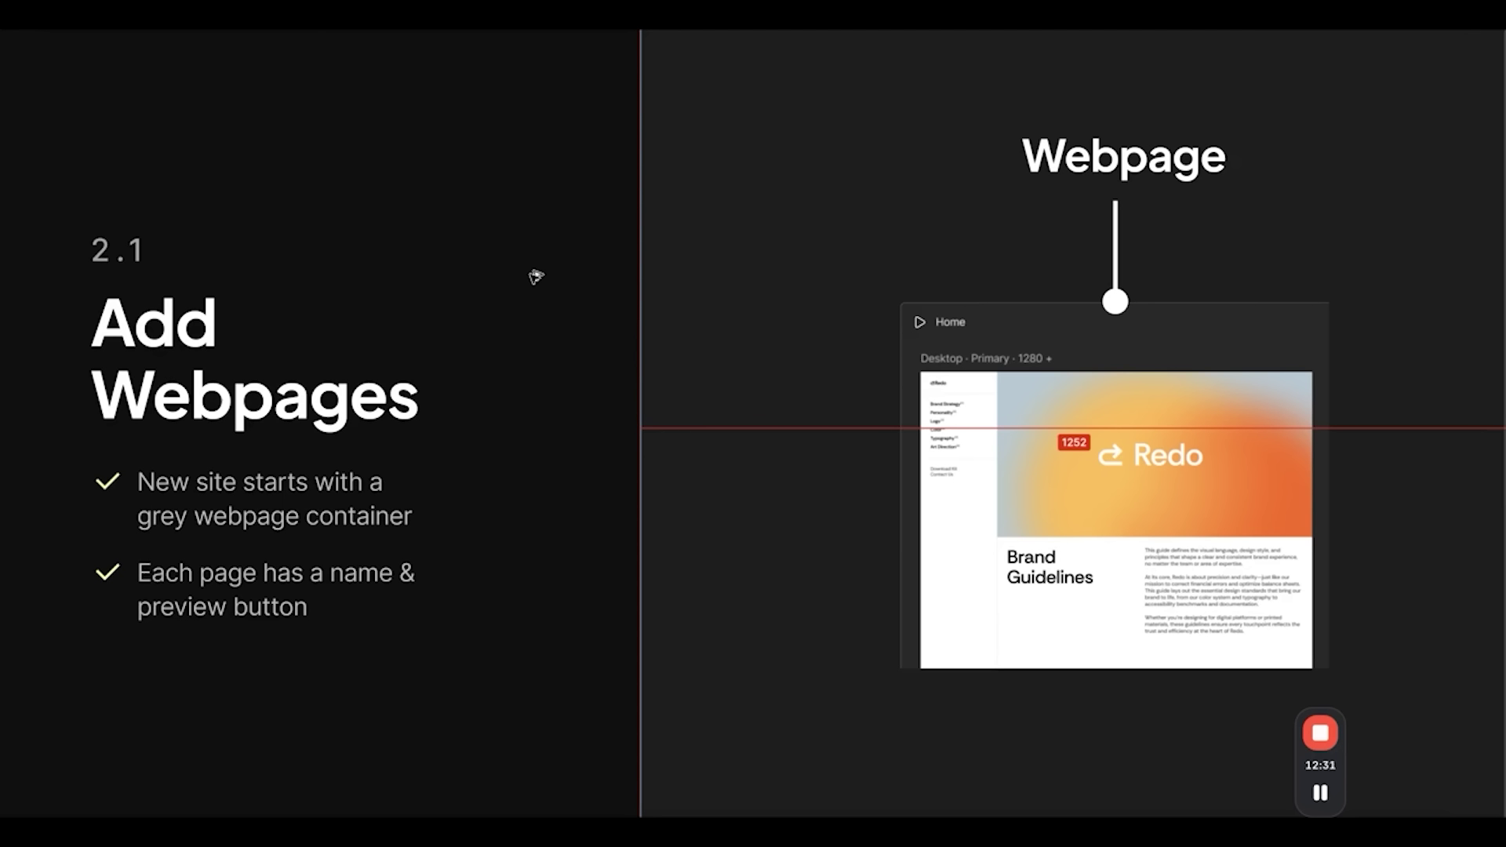
{"action": "key", "text": "super+Tab"}
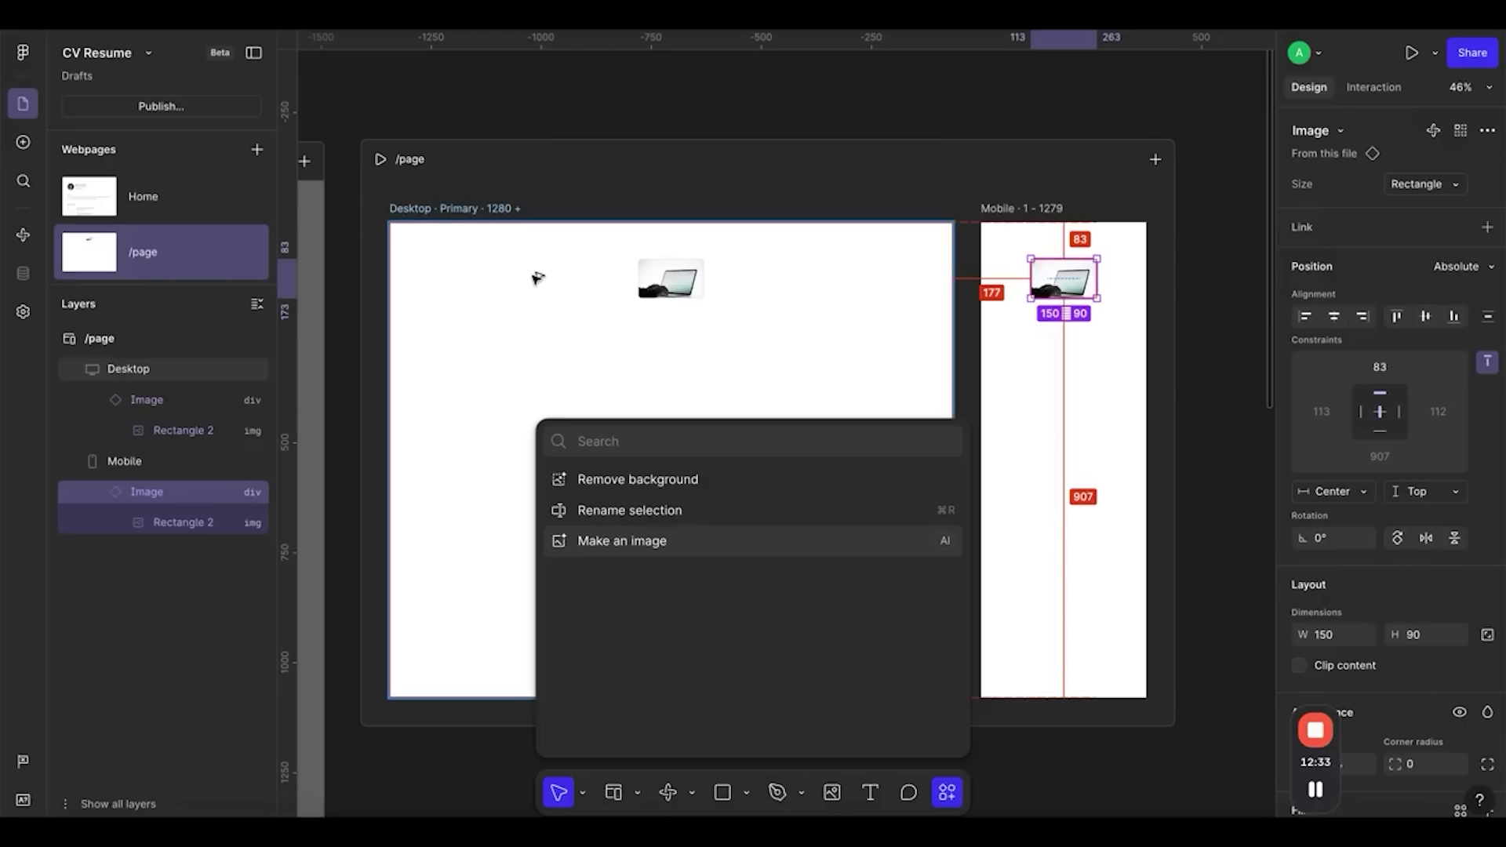
Delete the laptop image from the /page webpage's Desktop frame, and bring the Home webpage into view
{"action": "left_click", "coordinate": [829, 151]}
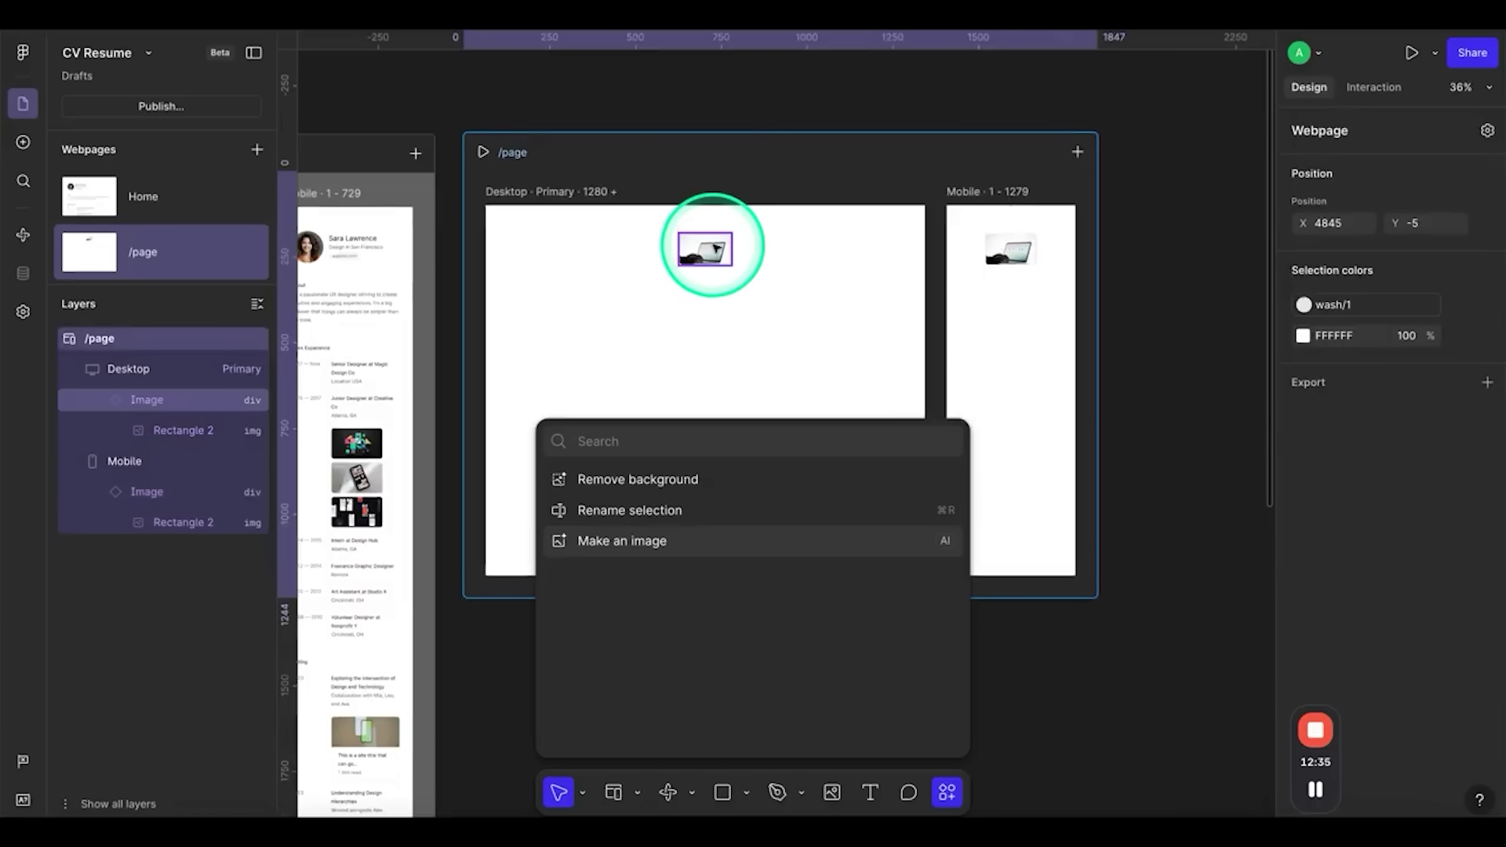
{"action": "left_click", "coordinate": [706, 249]}
{"action": "left_click", "coordinate": [935, 314]}
{"action": "scroll", "coordinate": [410, 379], "scroll_direction": "left", "scroll_amount": 5}
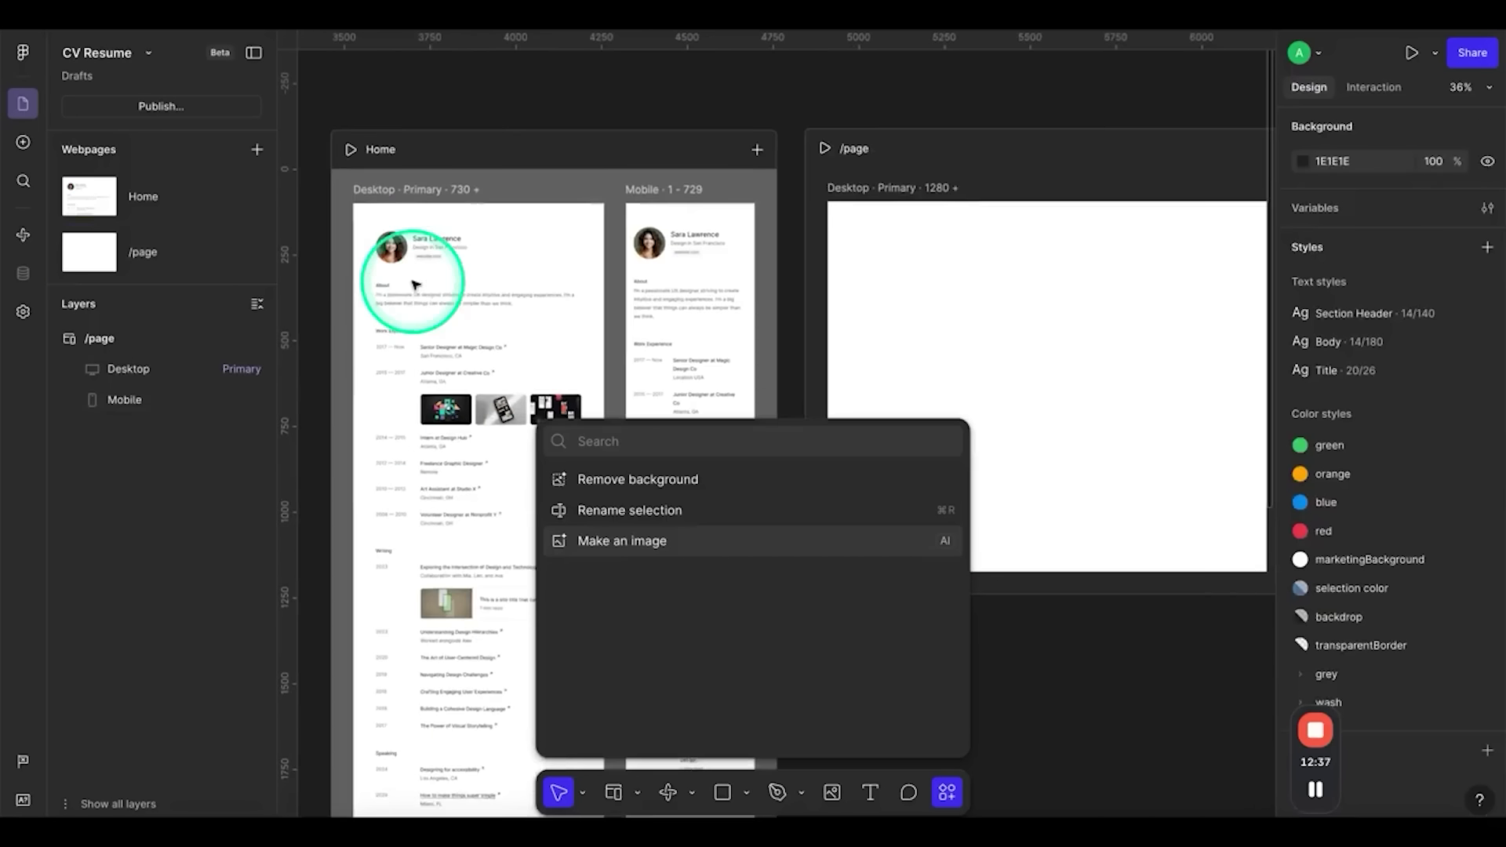
Select the Home webpage's Header and its Desktop frame in turn to examine how each selection spans the Desktop and Mobile breakpoints
{"action": "left_click", "coordinate": [478, 251]}
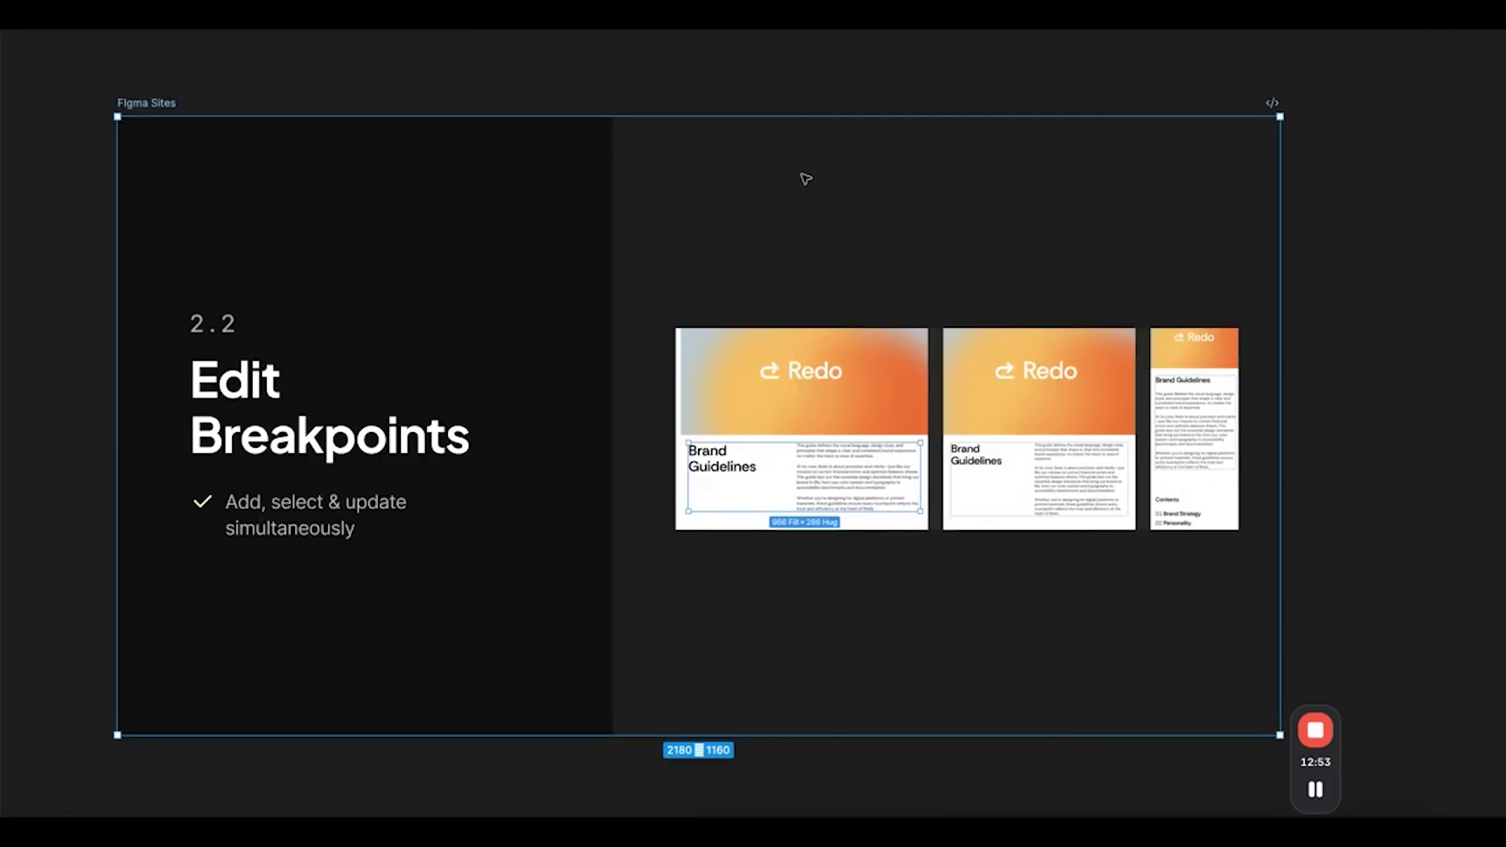
{"action": "scroll", "coordinate": [712, 319], "scroll_direction": "up", "scroll_amount": 2}
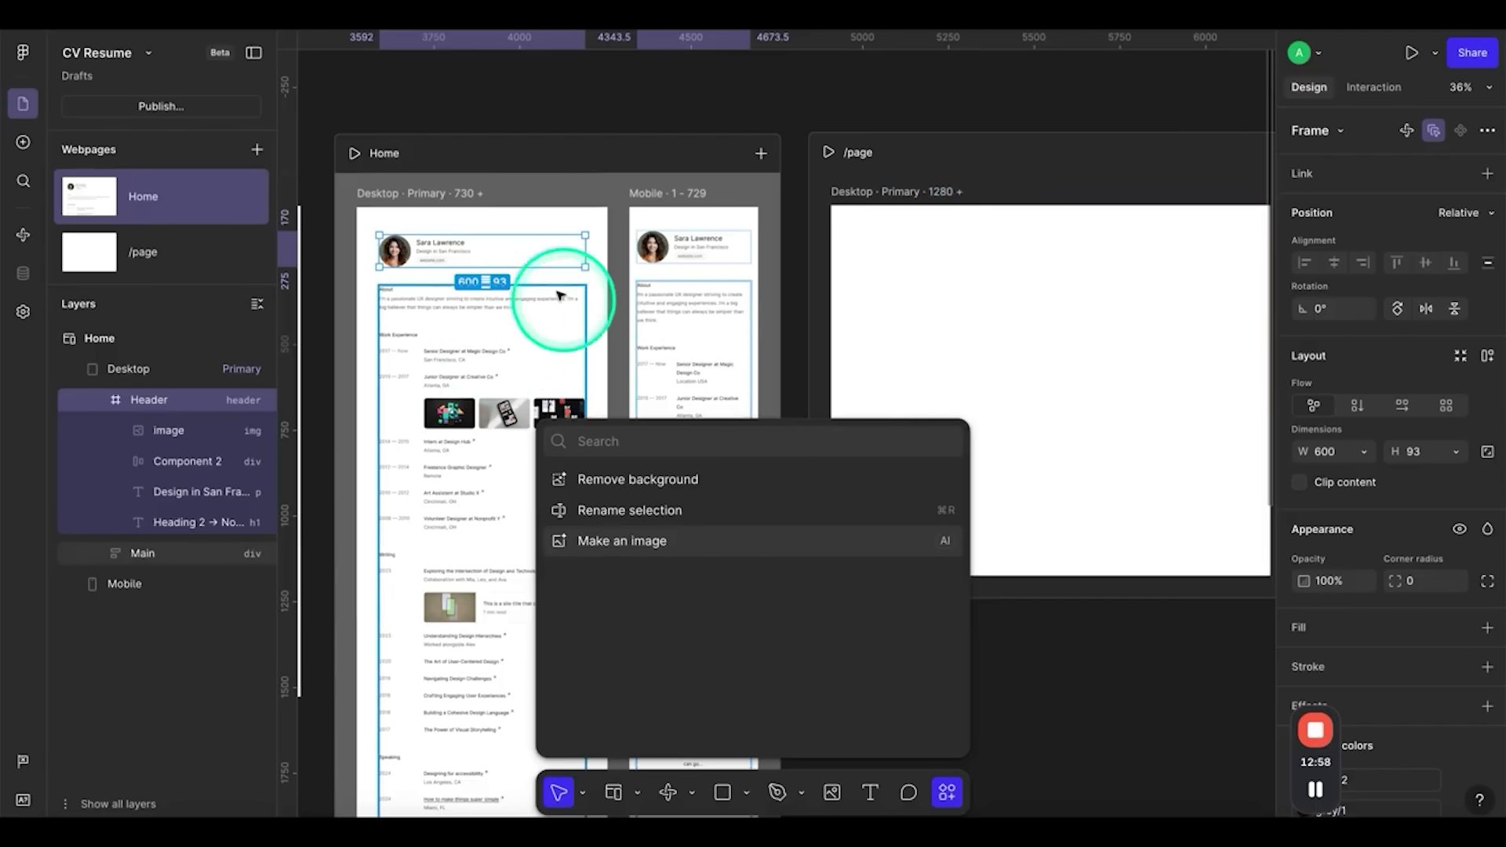
{"action": "left_click", "coordinate": [464, 187]}
{"action": "scroll", "coordinate": [397, 208], "scroll_direction": "up", "scroll_amount": 3}
{"action": "left_click", "coordinate": [386, 227]}
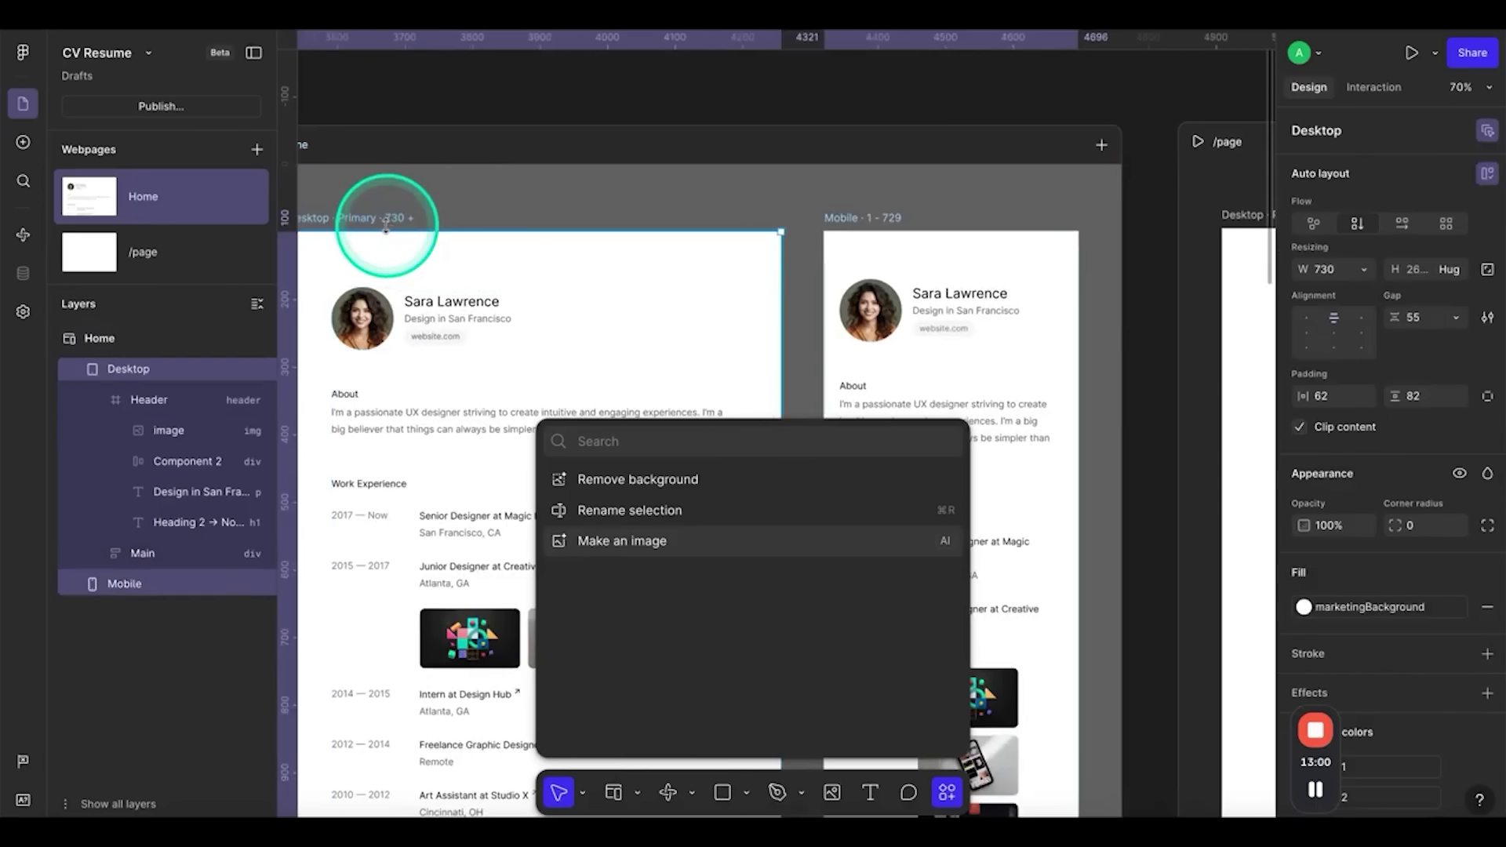
{"action": "left_click_drag", "start_coordinate": [386, 228], "coordinate": [481, 221]}
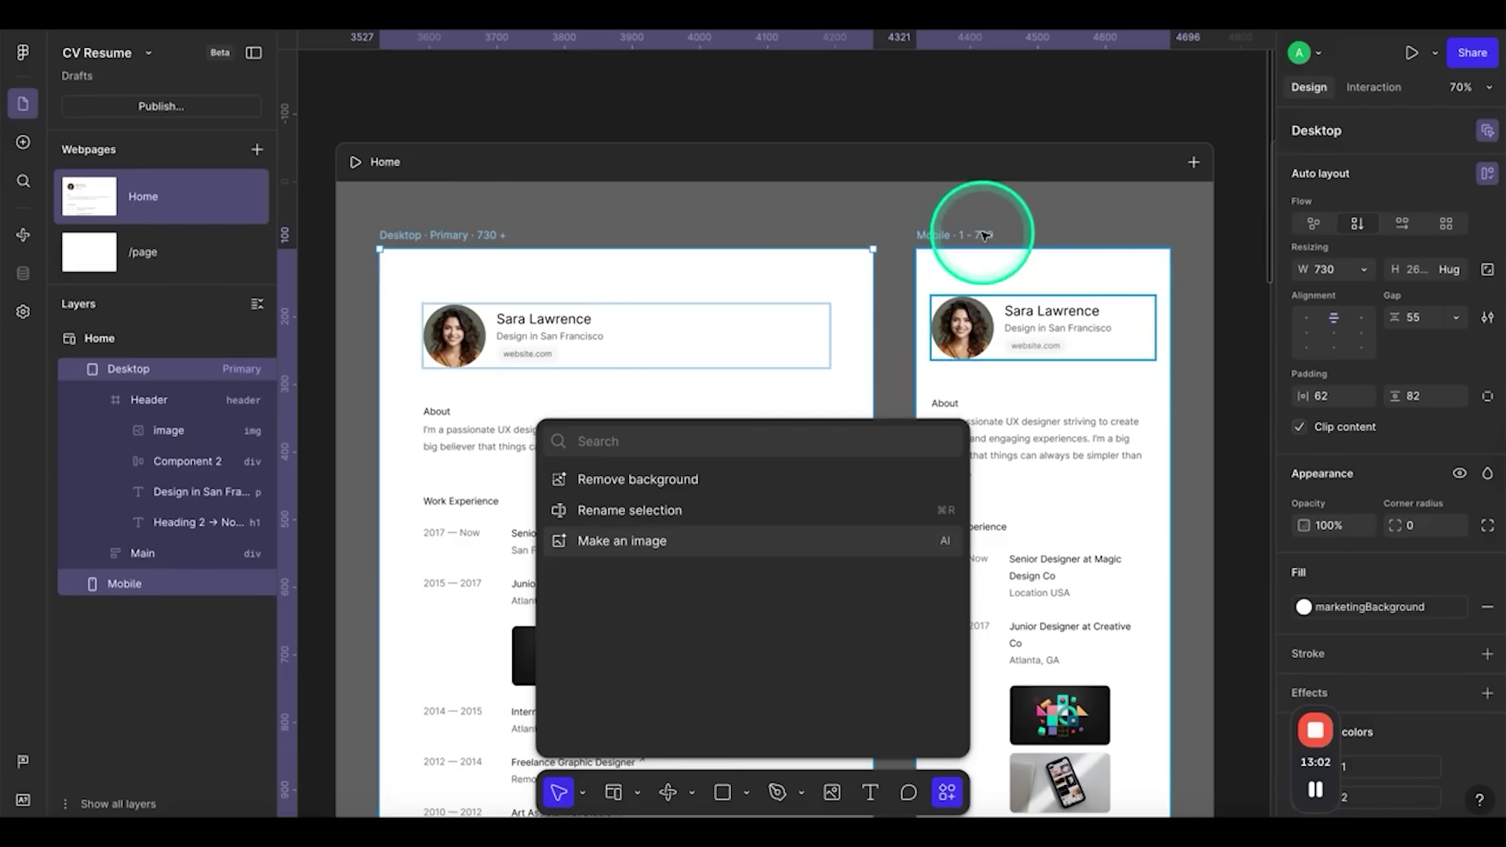
{"action": "left_click", "coordinate": [951, 111]}
{"action": "left_click", "coordinate": [464, 235]}
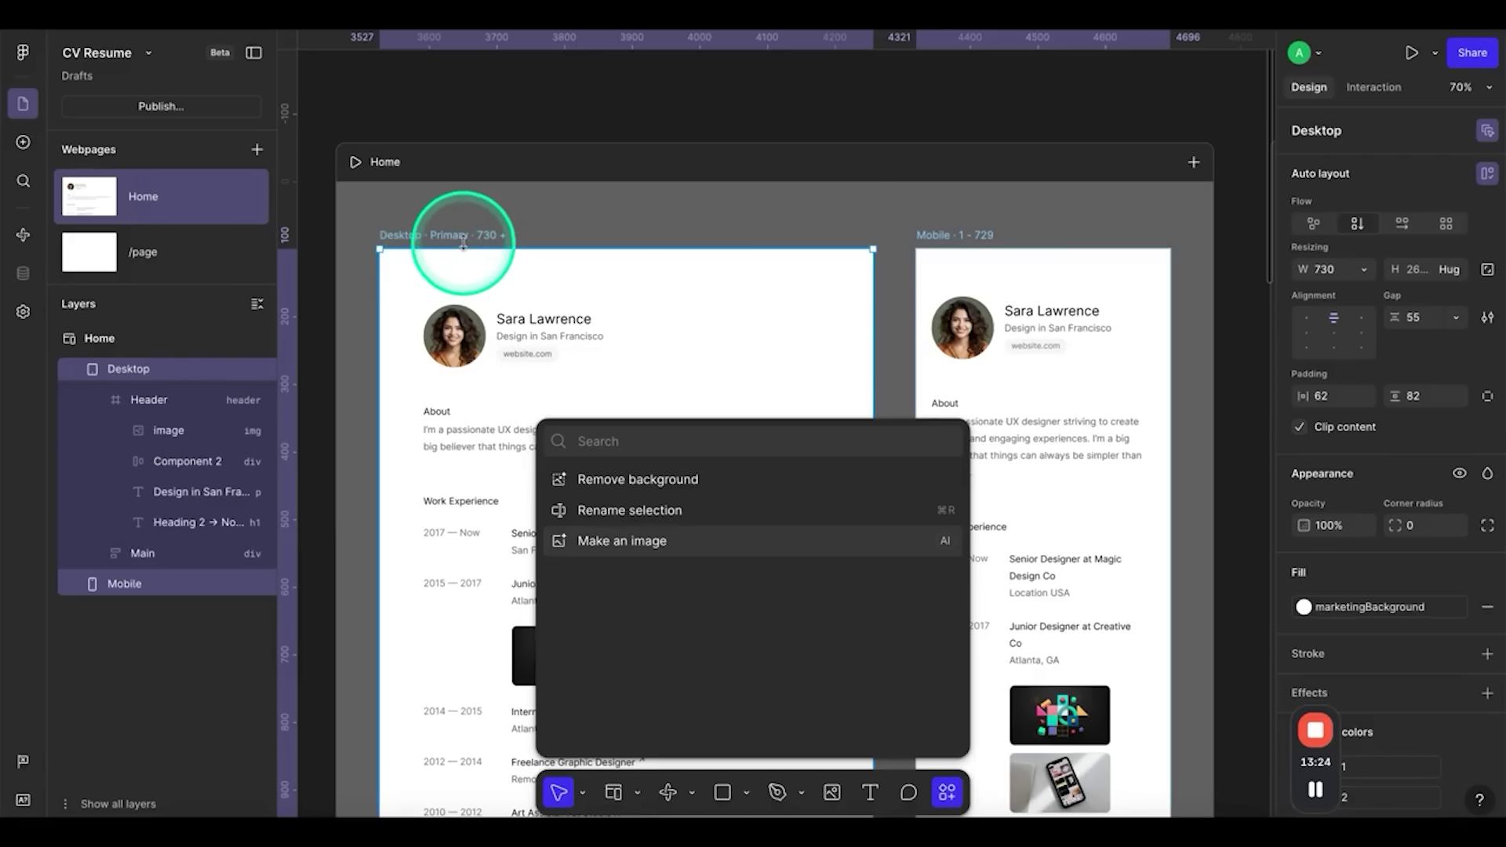
{"action": "left_click", "coordinate": [709, 111]}
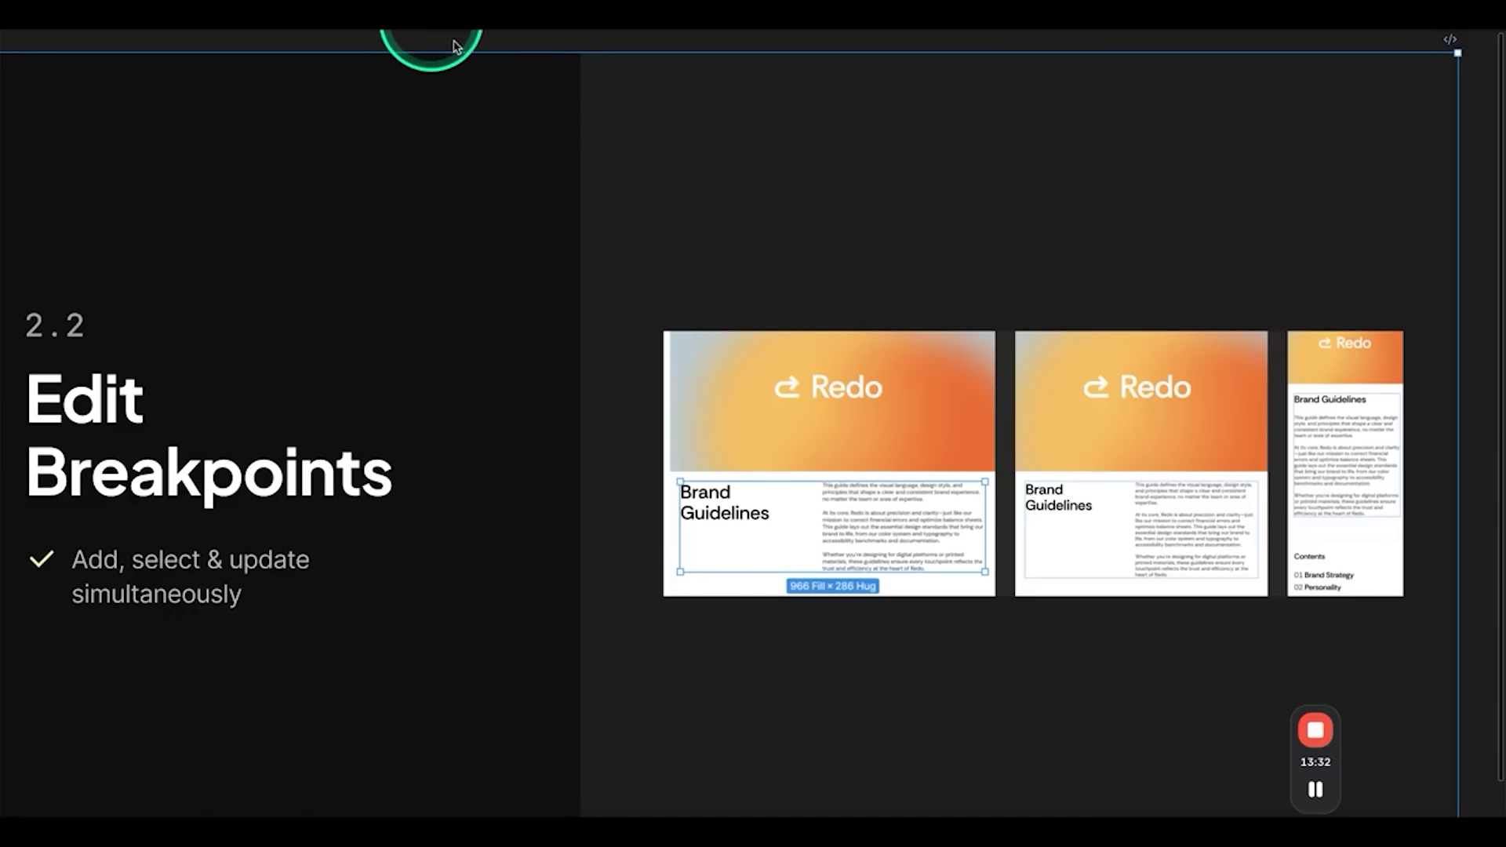
In the course slides, advance from "Edit Breakpoints" to "Think in Blocks" and read its page layout diagram
{"action": "key", "text": "shift+2"}
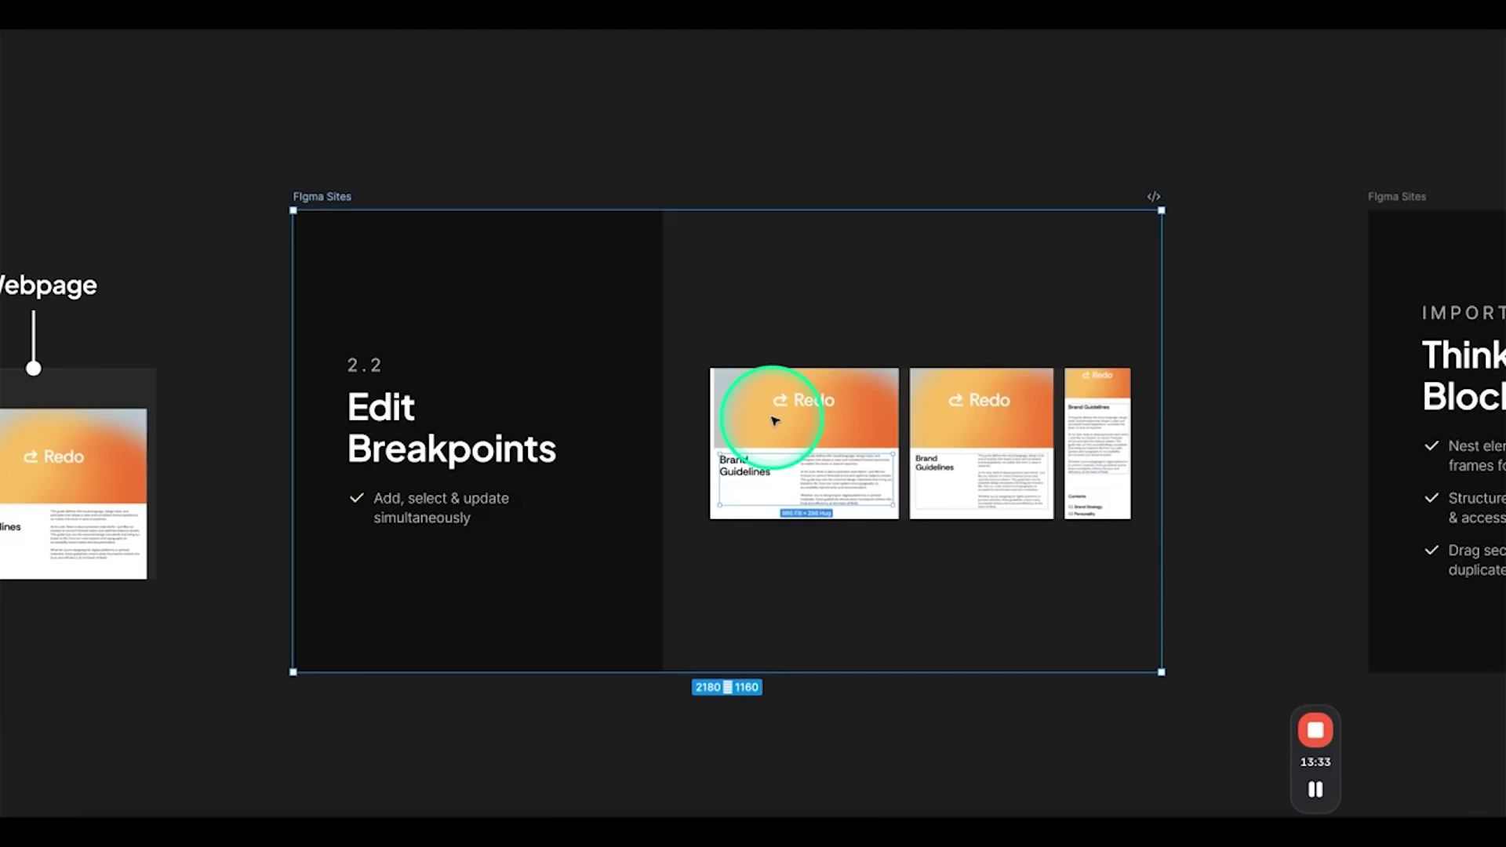
{"action": "key", "text": "n"}
{"action": "left_click", "coordinate": [867, 346]}
{"action": "key", "text": "shift+2"}
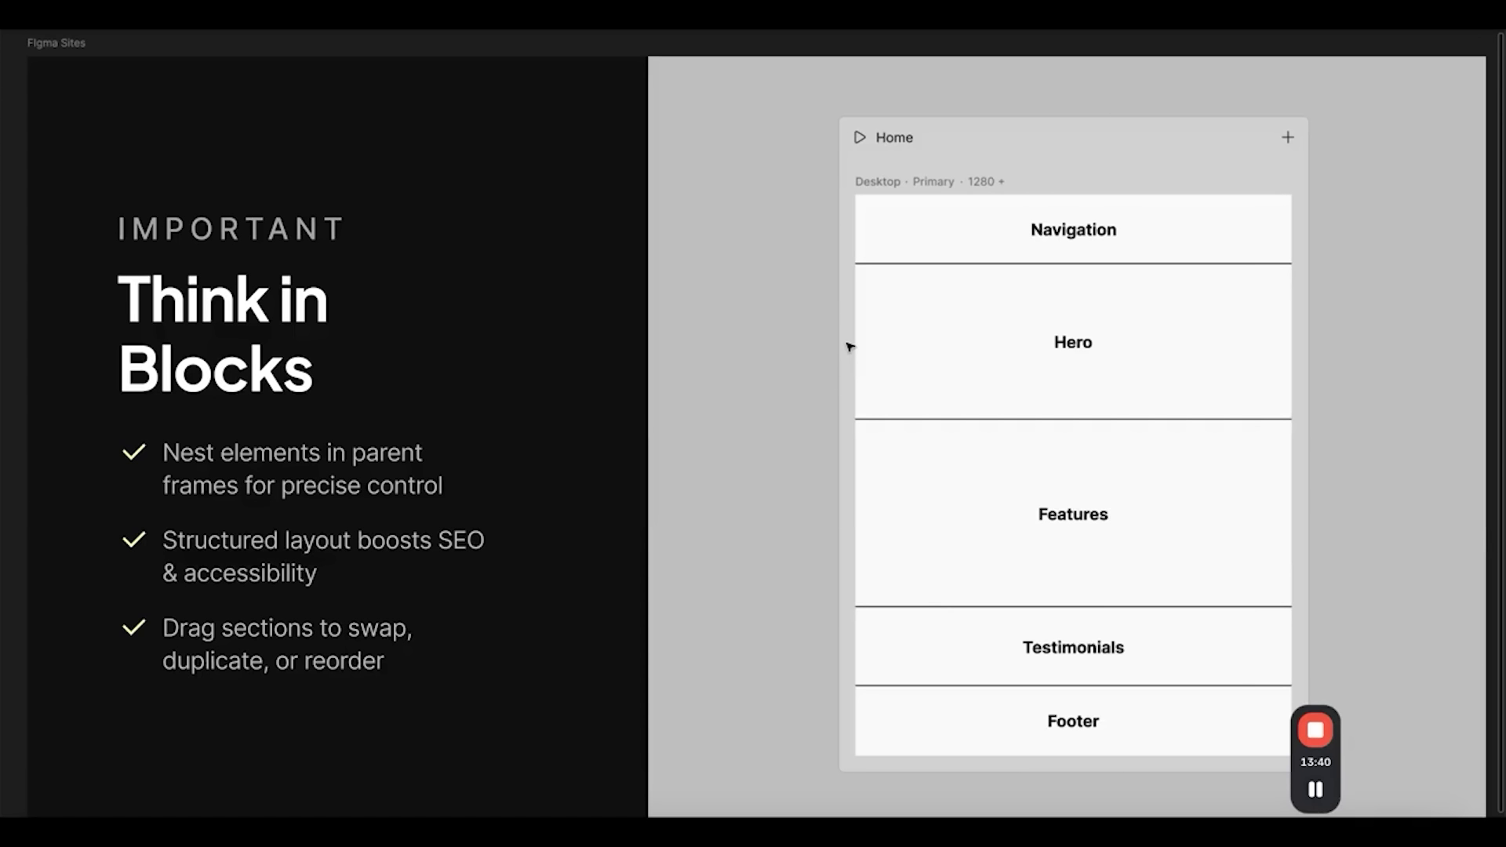
{"action": "left_click", "coordinate": [1153, 269]}
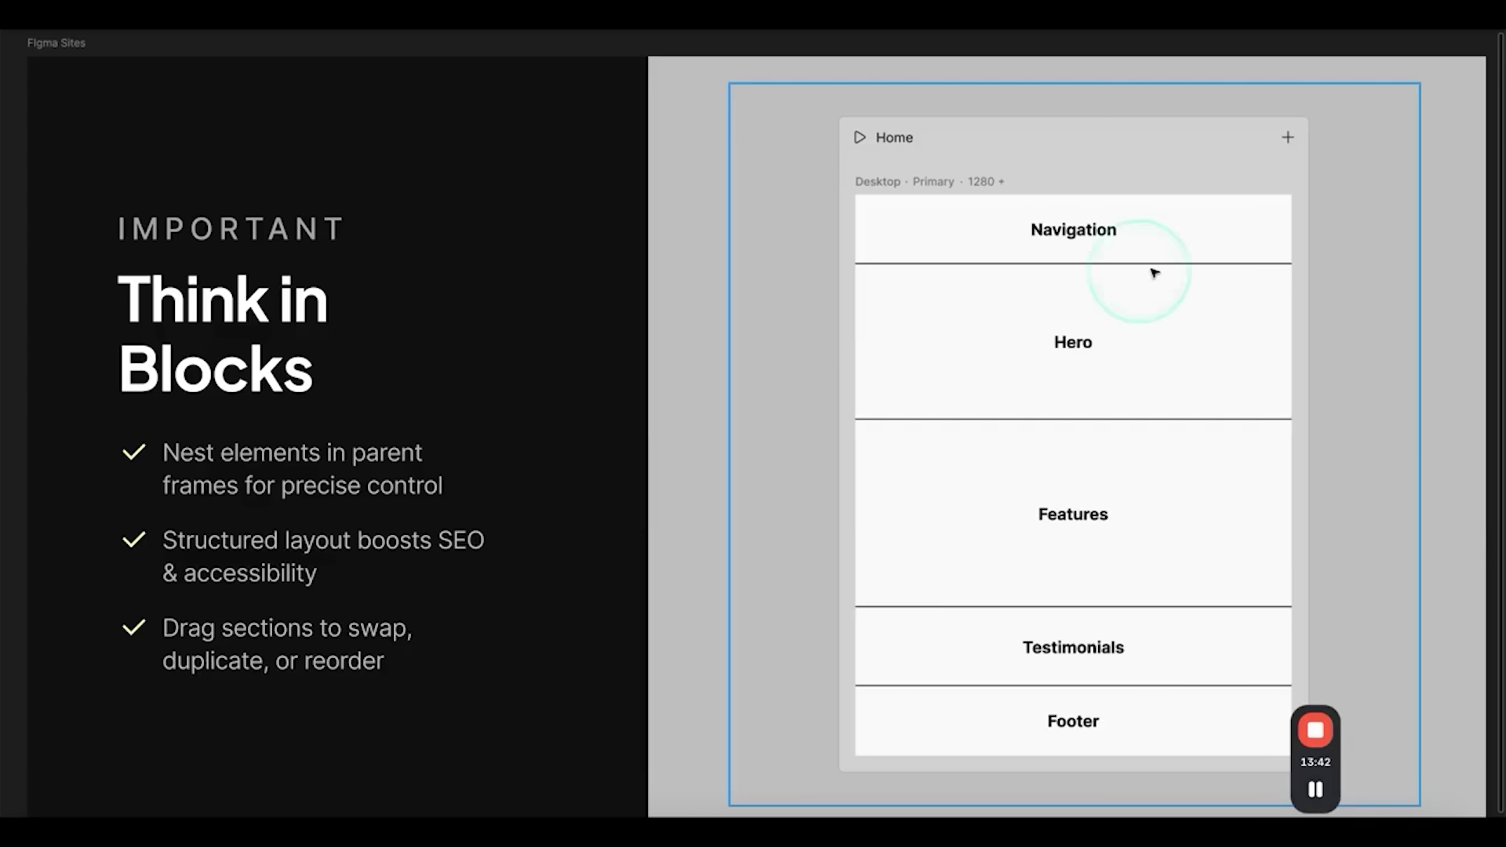
{"action": "scroll", "coordinate": [1153, 269], "scroll_direction": "up", "scroll_amount": 5}
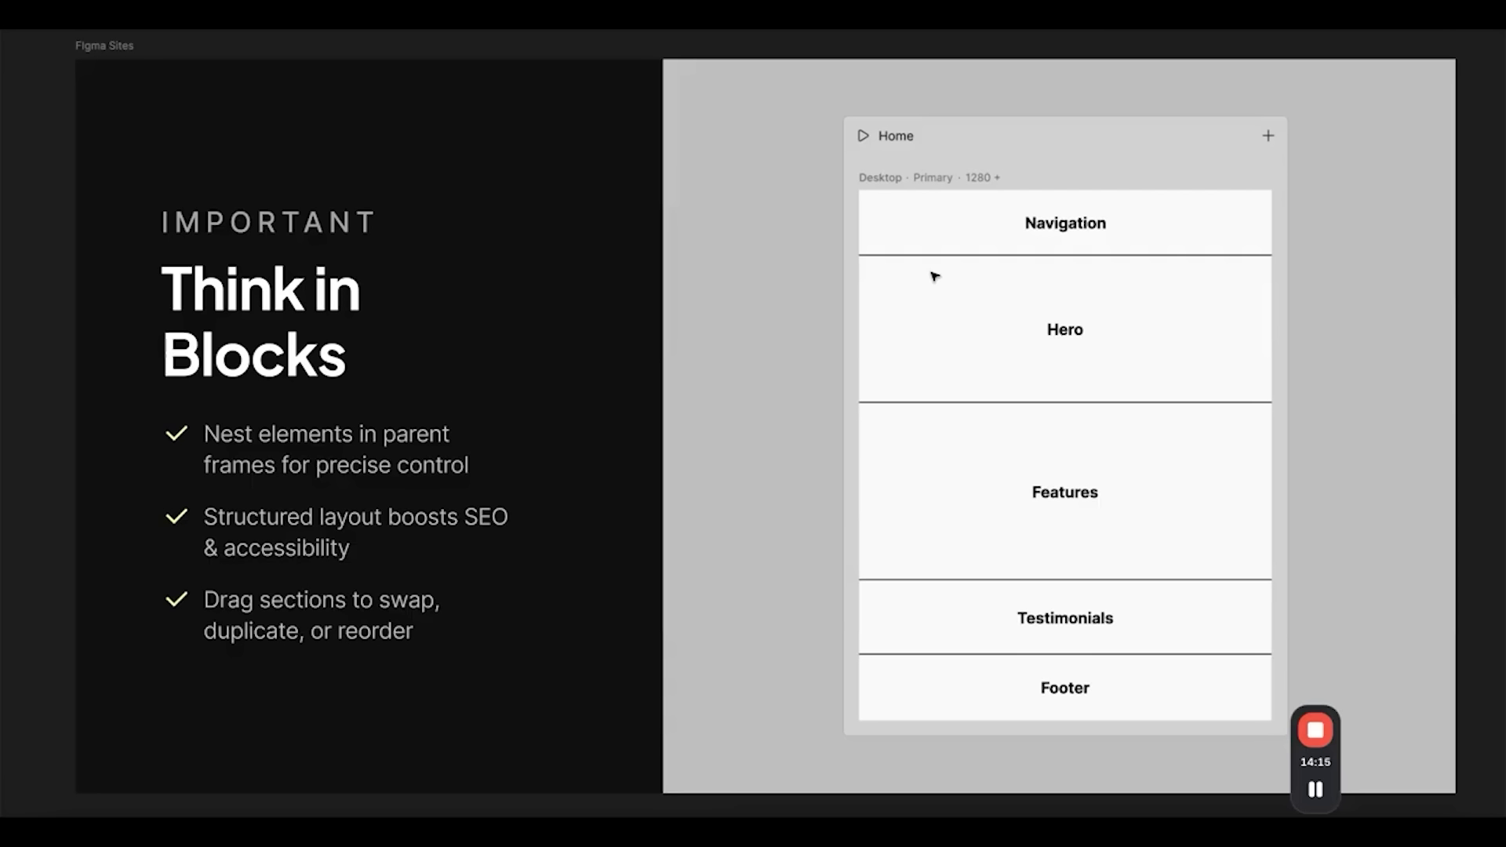
Return to the CV Resume site and close the open AI actions list
{"action": "left_click", "coordinate": [917, 363]}
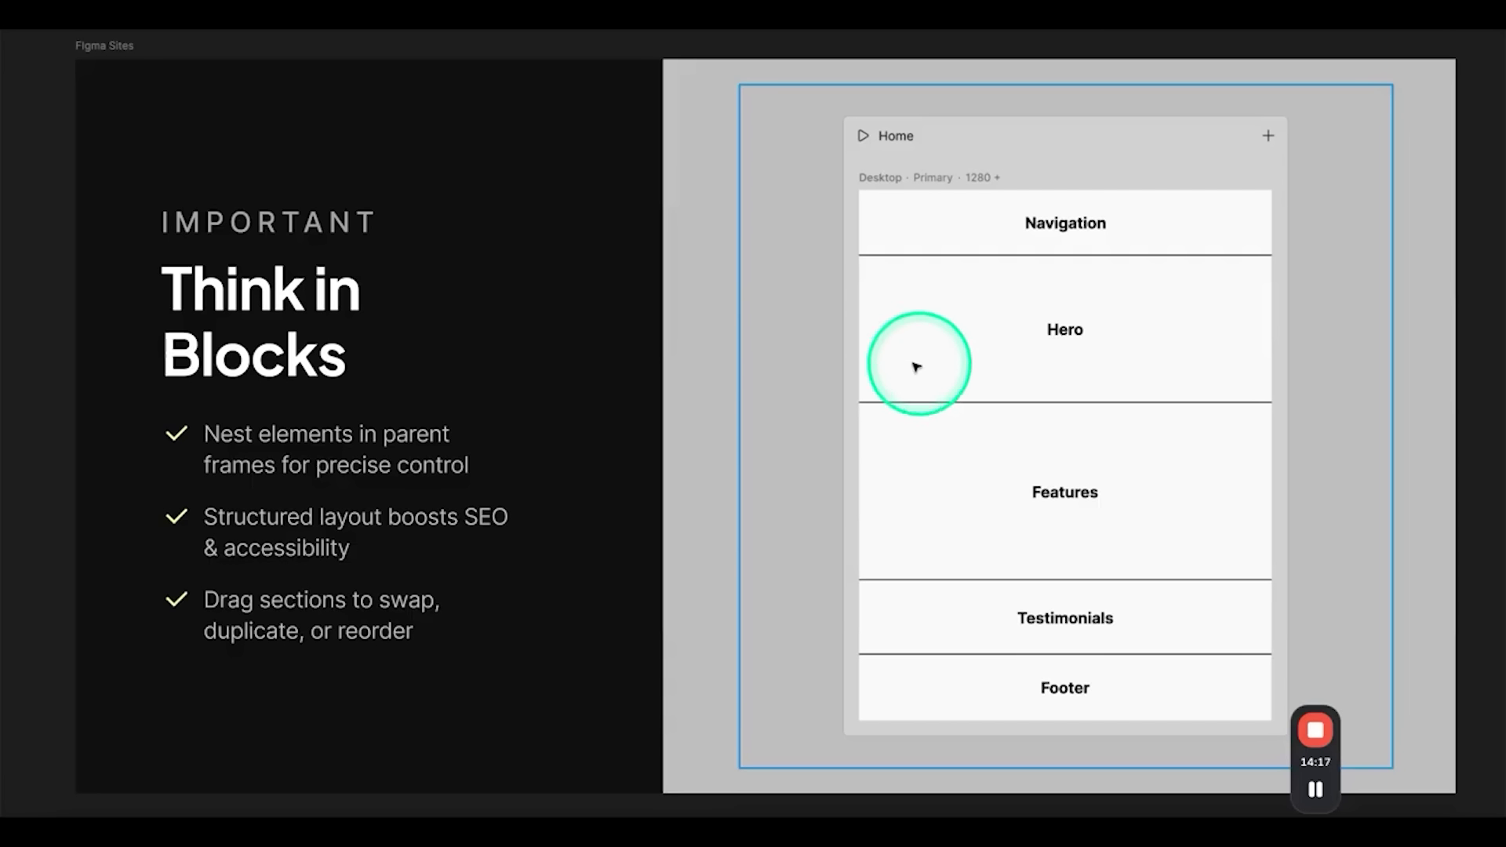
{"action": "left_click", "coordinate": [622, 326]}
{"action": "left_click", "coordinate": [648, 433]}
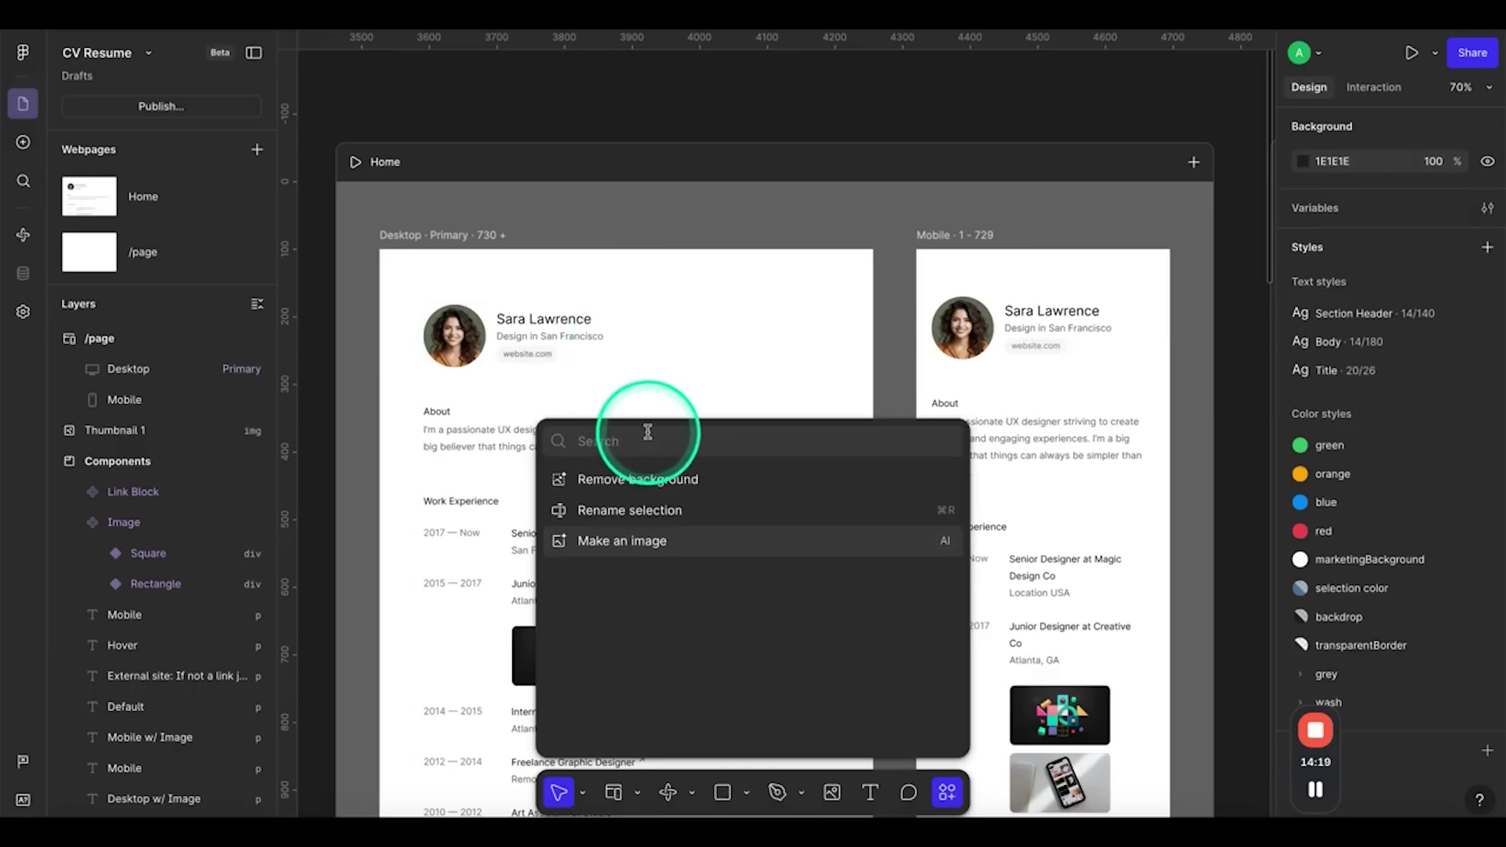
{"action": "left_click", "coordinate": [675, 368]}
{"action": "scroll", "coordinate": [857, 447], "scroll_direction": "down", "scroll_amount": 3}
{"action": "left_click", "coordinate": [857, 173]}
{"action": "left_click", "coordinate": [948, 792]}
Expand the Main and Content layers of the Home webpage's Desktop frame and select the About section
{"action": "left_click", "coordinate": [605, 437]}
{"action": "left_click", "coordinate": [144, 555]}
{"action": "left_click", "coordinate": [157, 584]}
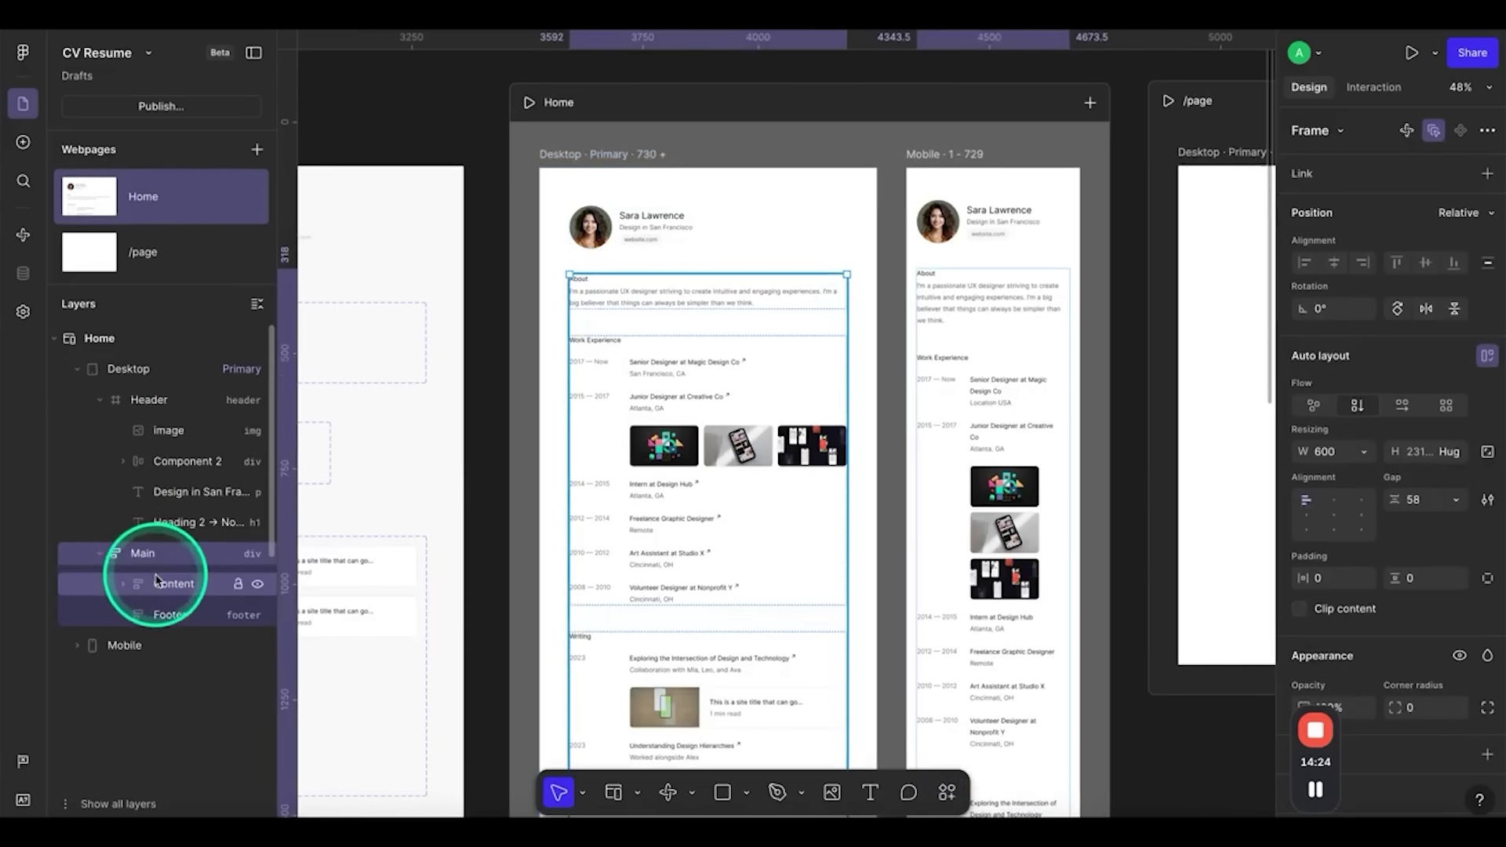
{"action": "scroll", "coordinate": [652, 571], "scroll_direction": "down", "scroll_amount": 2}
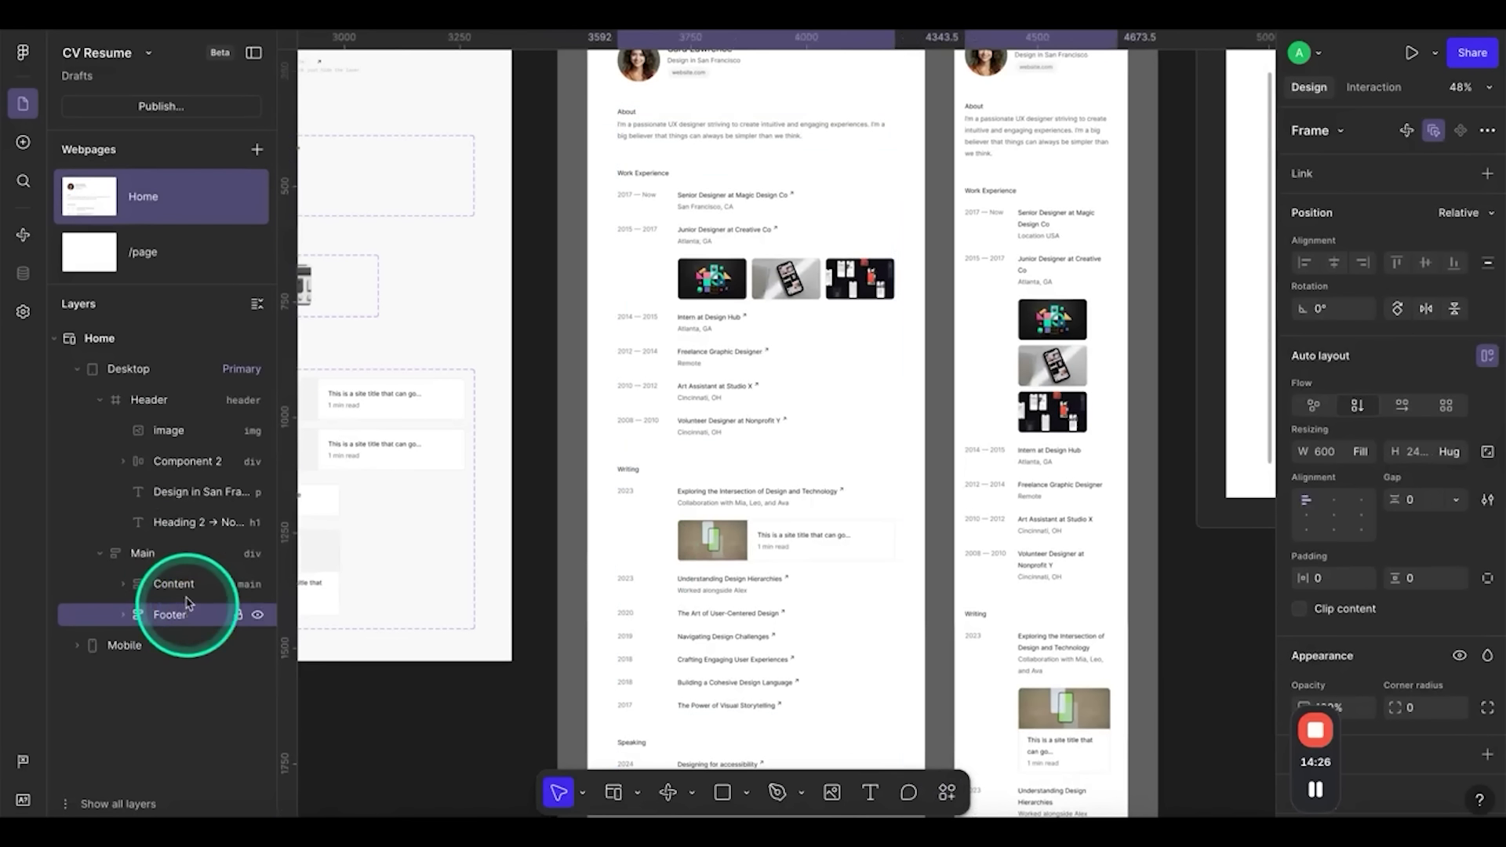
{"action": "left_click", "coordinate": [122, 583]}
{"action": "left_click", "coordinate": [188, 615]}
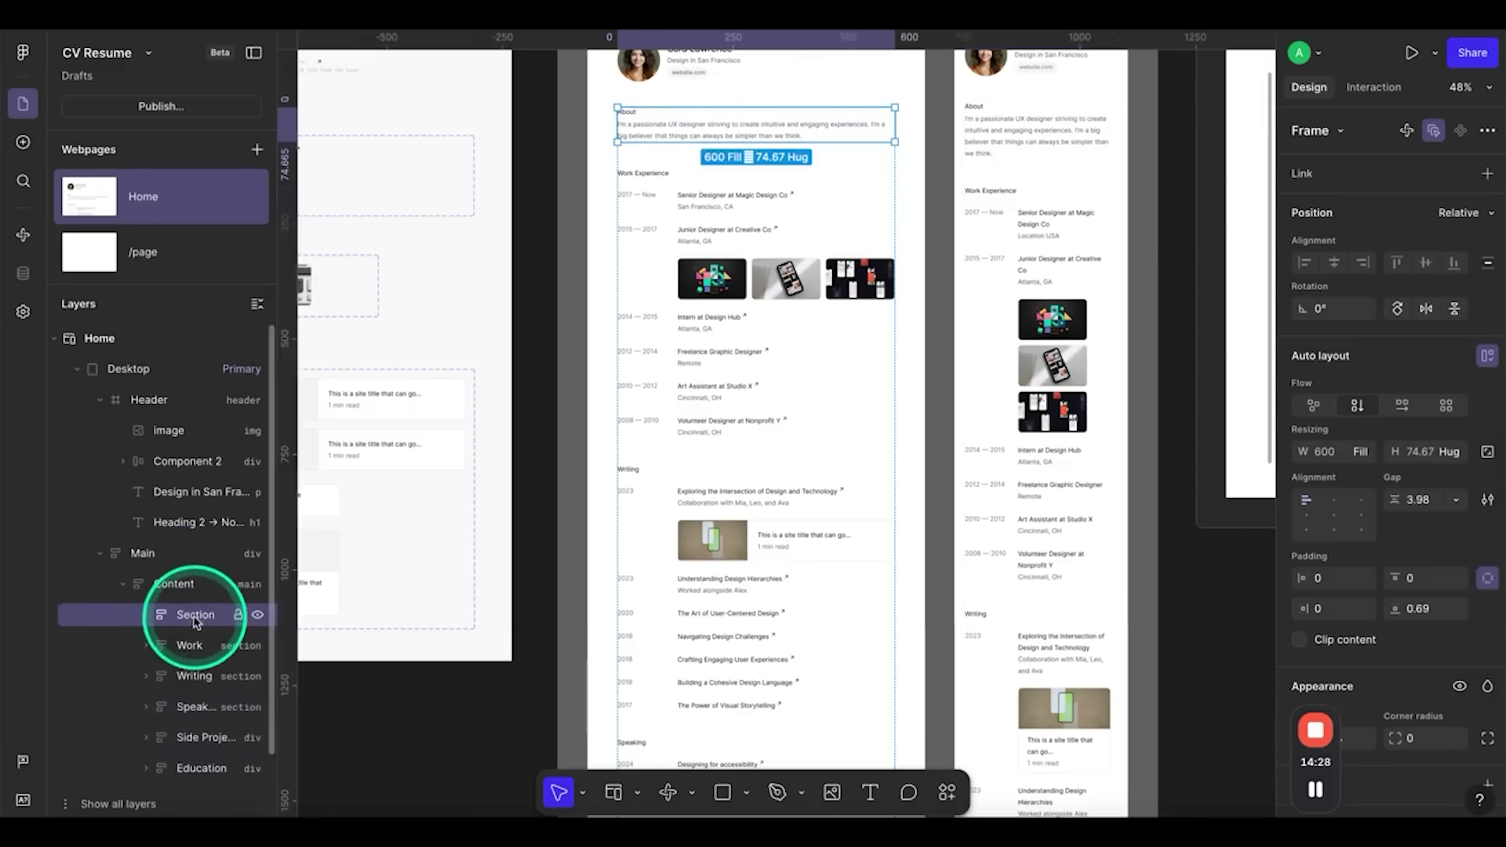
Move the Writing section above the Work section in the Home webpage's Content layer, directly below the About section
{"action": "left_click", "coordinate": [195, 675]}
{"action": "left_click_drag", "start_coordinate": [191, 675], "coordinate": [187, 626]}
{"action": "scroll", "coordinate": [878, 239], "scroll_direction": "up", "scroll_amount": 5}
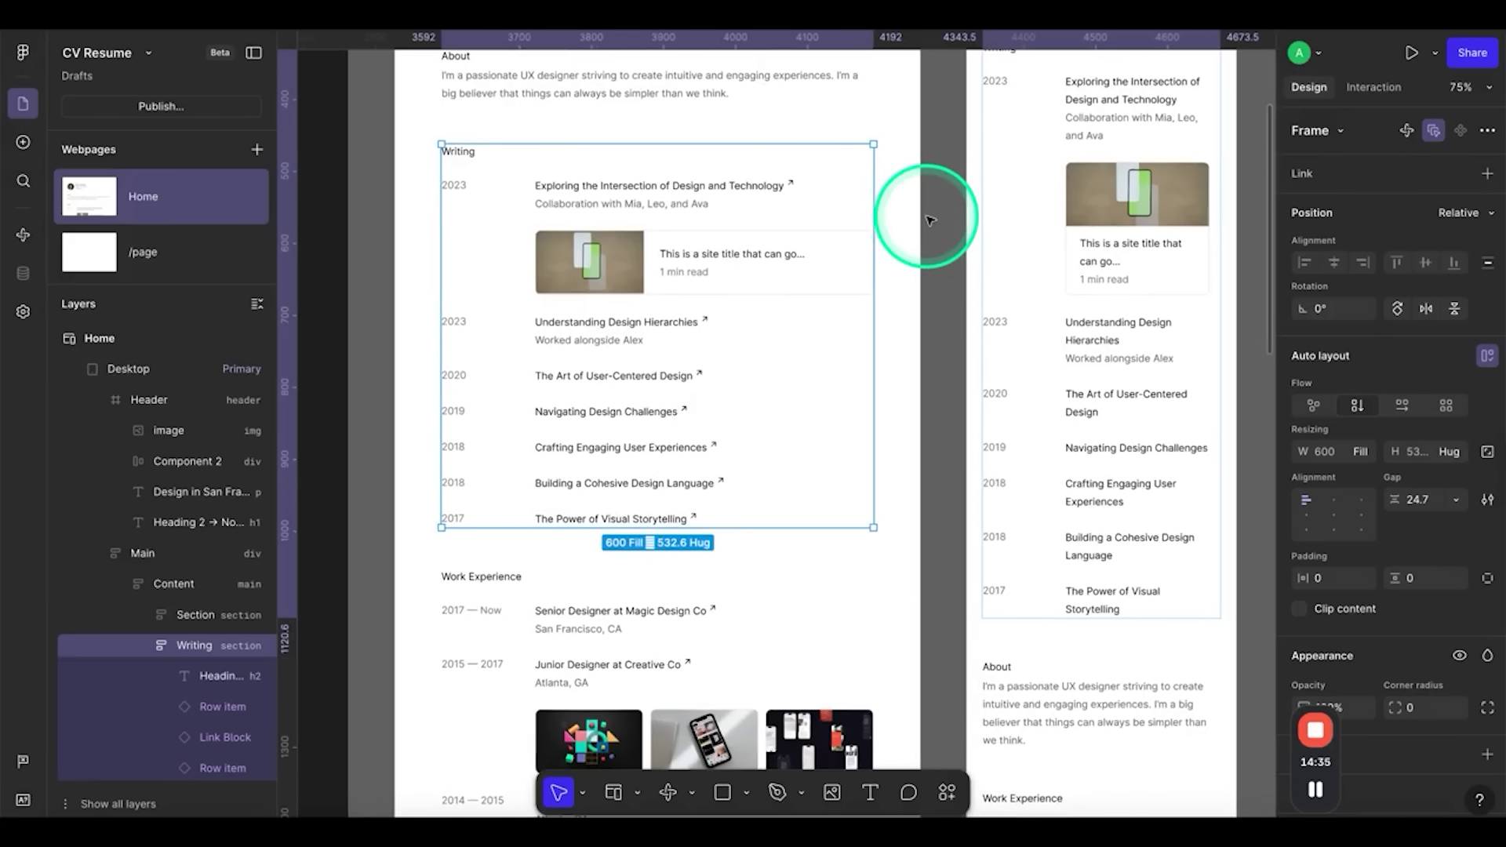
Switch to the course slides and show "Create Designs in Figma Sites"
{"action": "left_click", "coordinate": [387, 30]}
{"action": "key", "text": "n"}
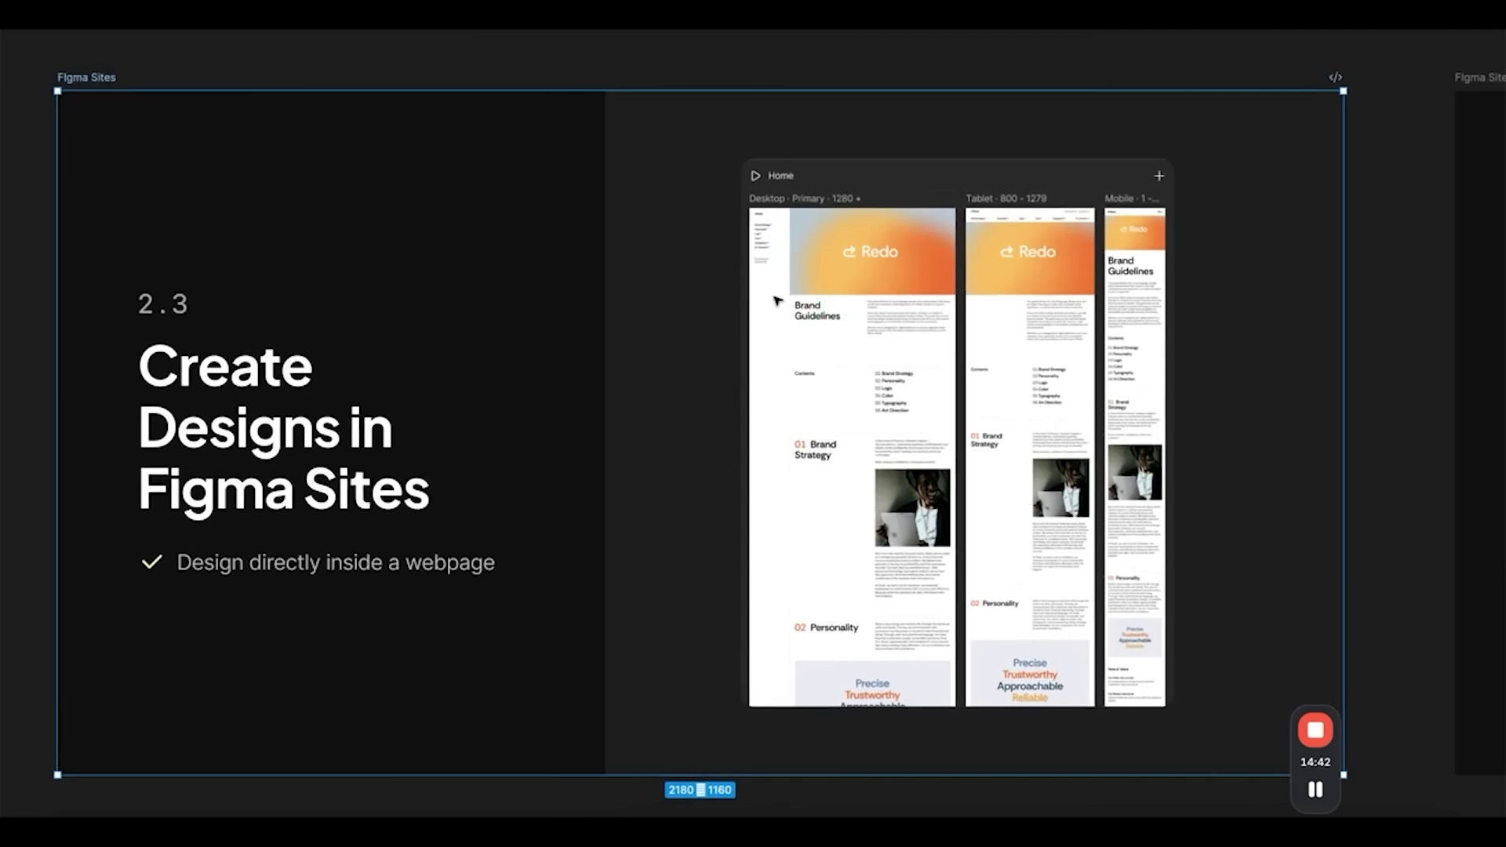
{"action": "left_click", "coordinate": [104, 83]}
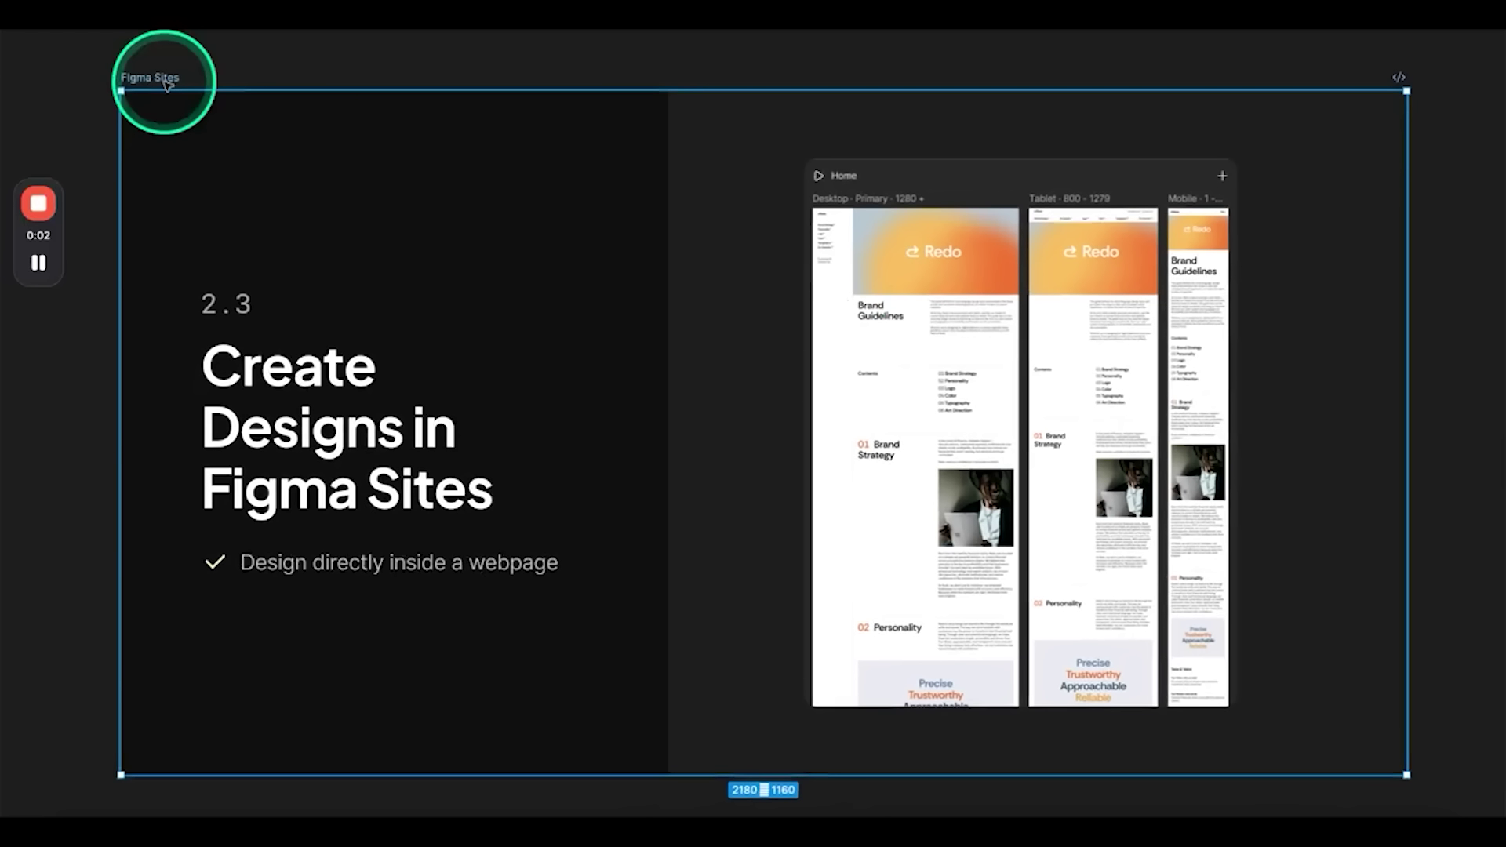
{"action": "left_click", "coordinate": [79, 16]}
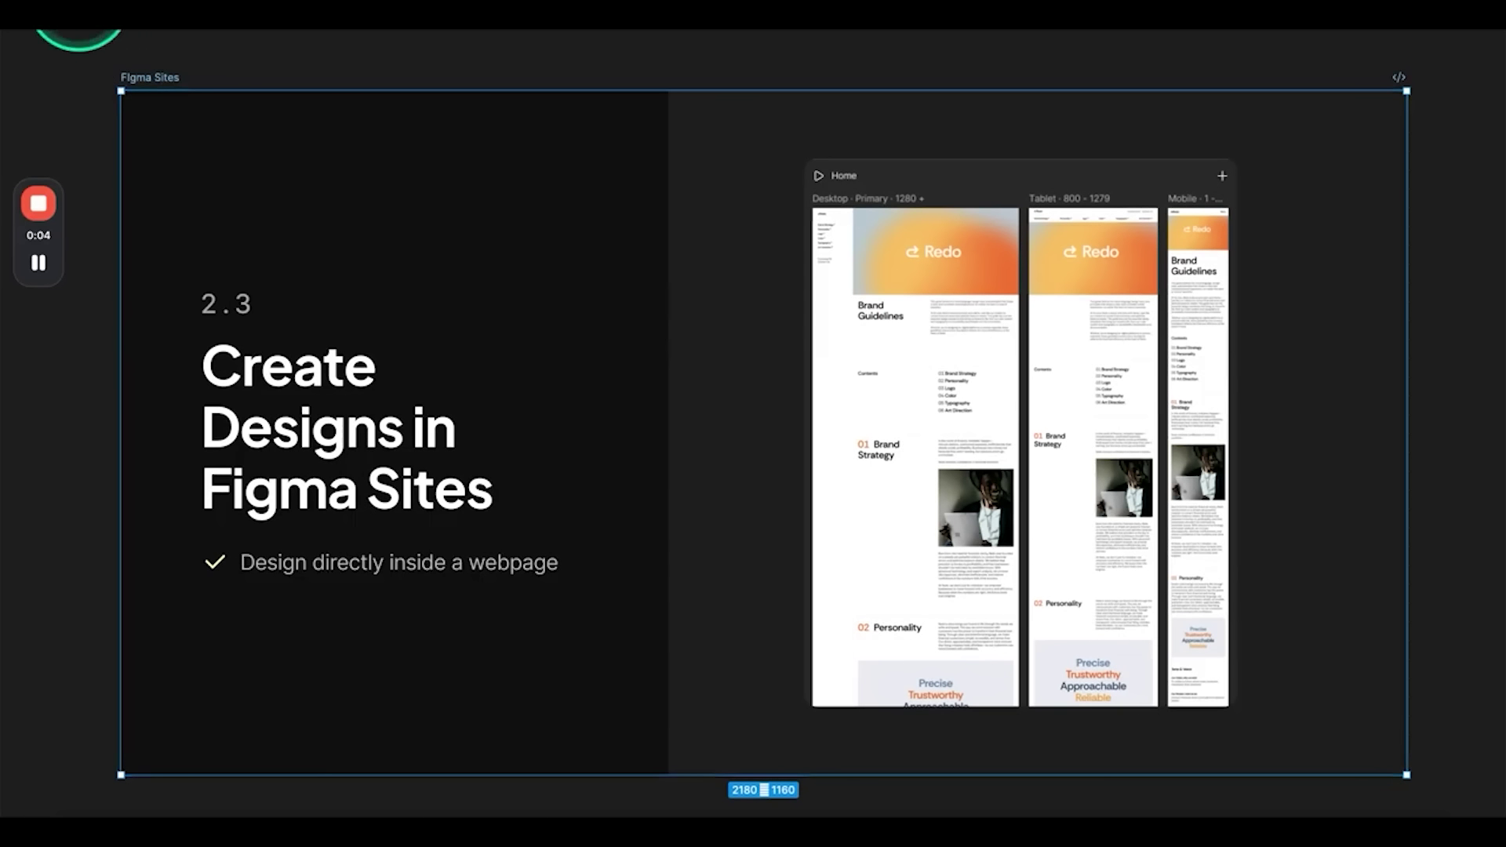
Return to the CV Resume site and bring the empty /page webpage with its Desktop and Mobile frames into view
{"action": "left_click", "coordinate": [562, 310]}
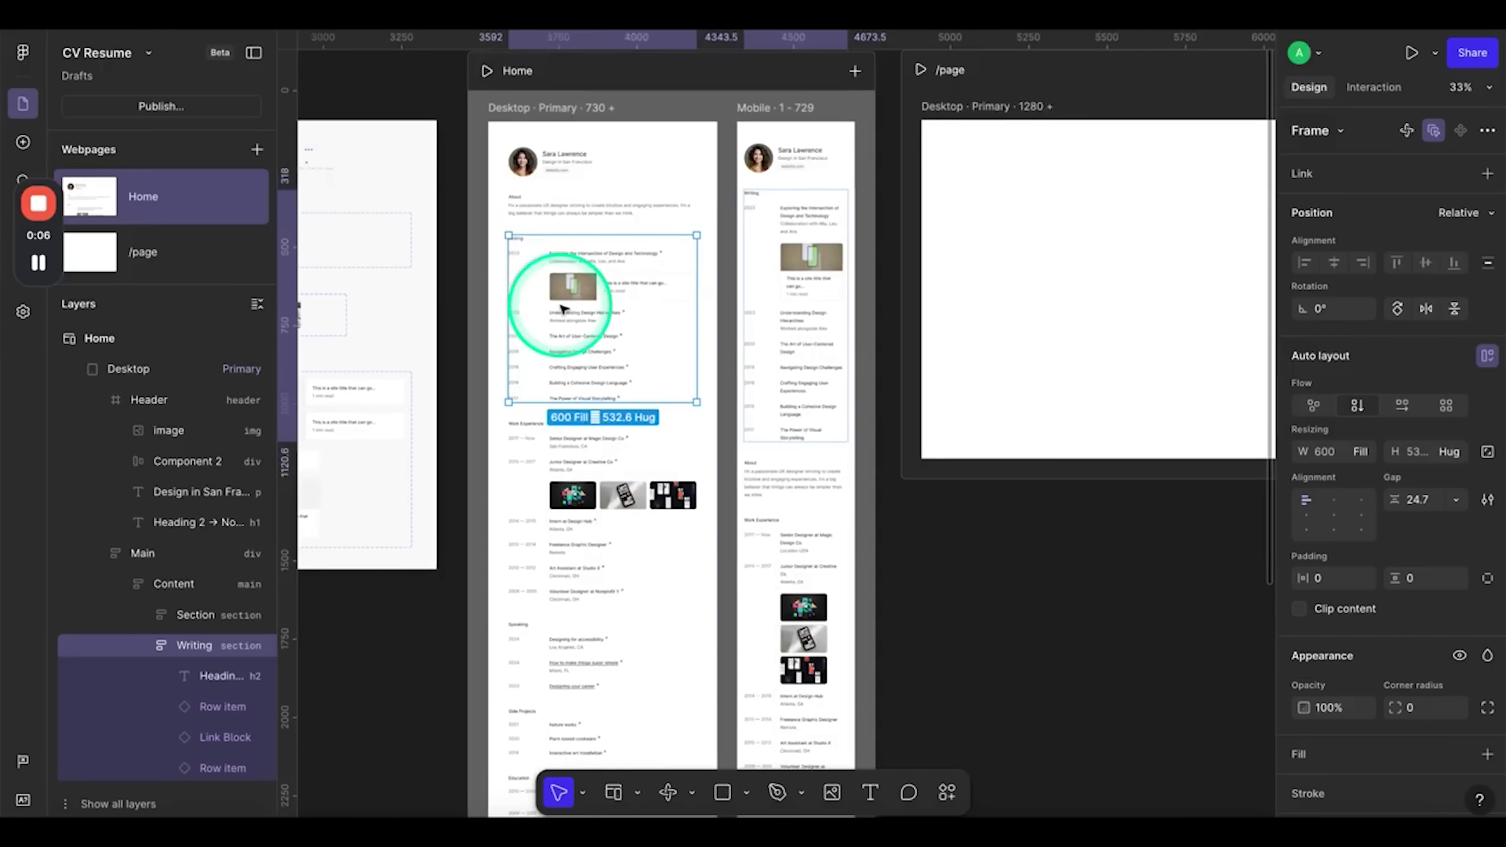
{"action": "scroll", "coordinate": [561, 309], "scroll_direction": "down", "scroll_amount": 1}
{"action": "left_click", "coordinate": [218, 196]}
{"action": "left_click_drag", "start_coordinate": [575, 345], "coordinate": [1240, 753]}
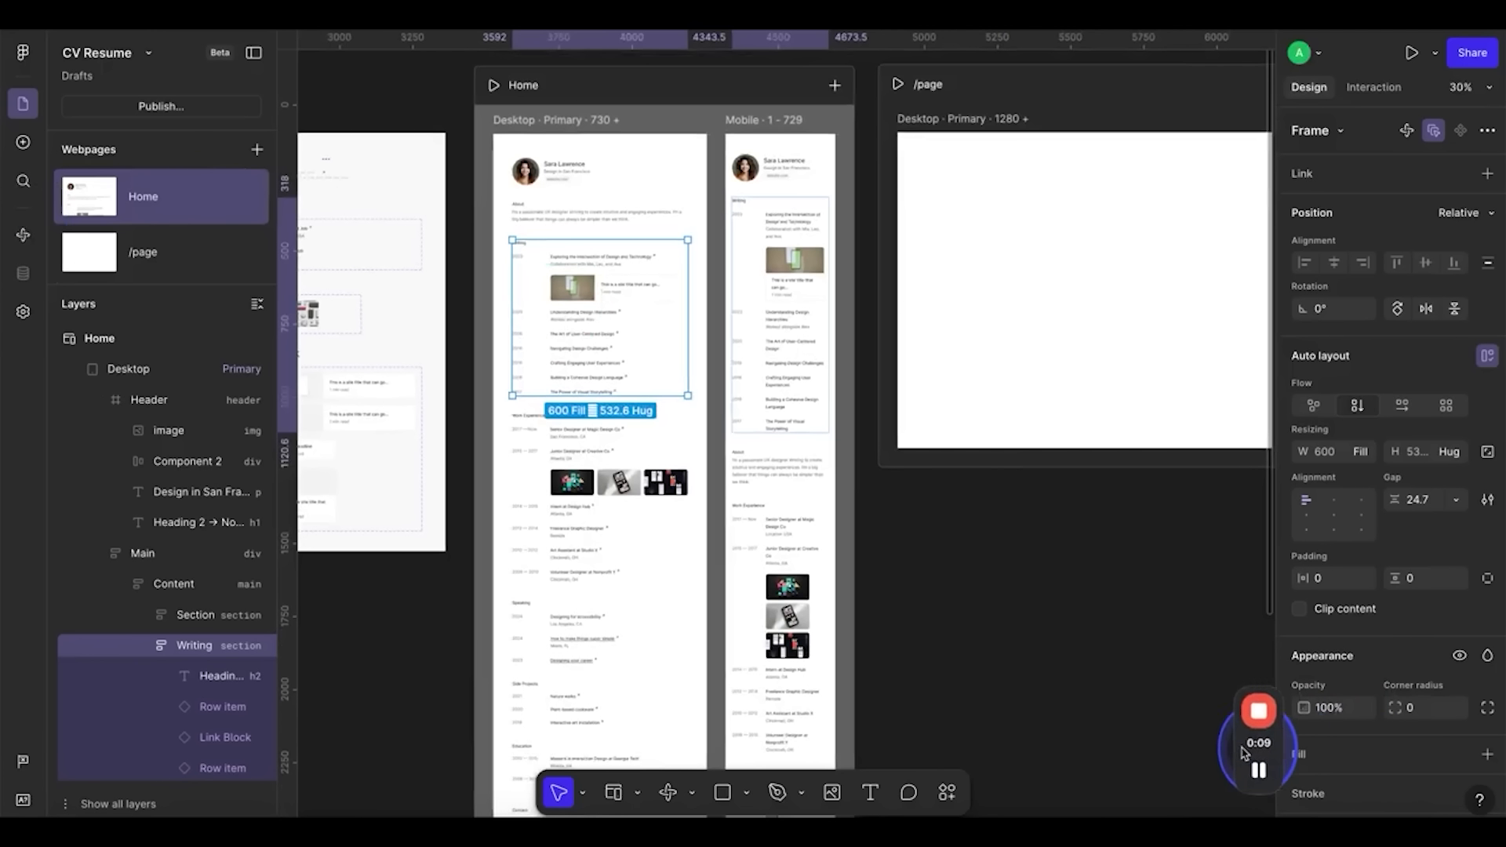
{"action": "left_click", "coordinate": [1051, 585]}
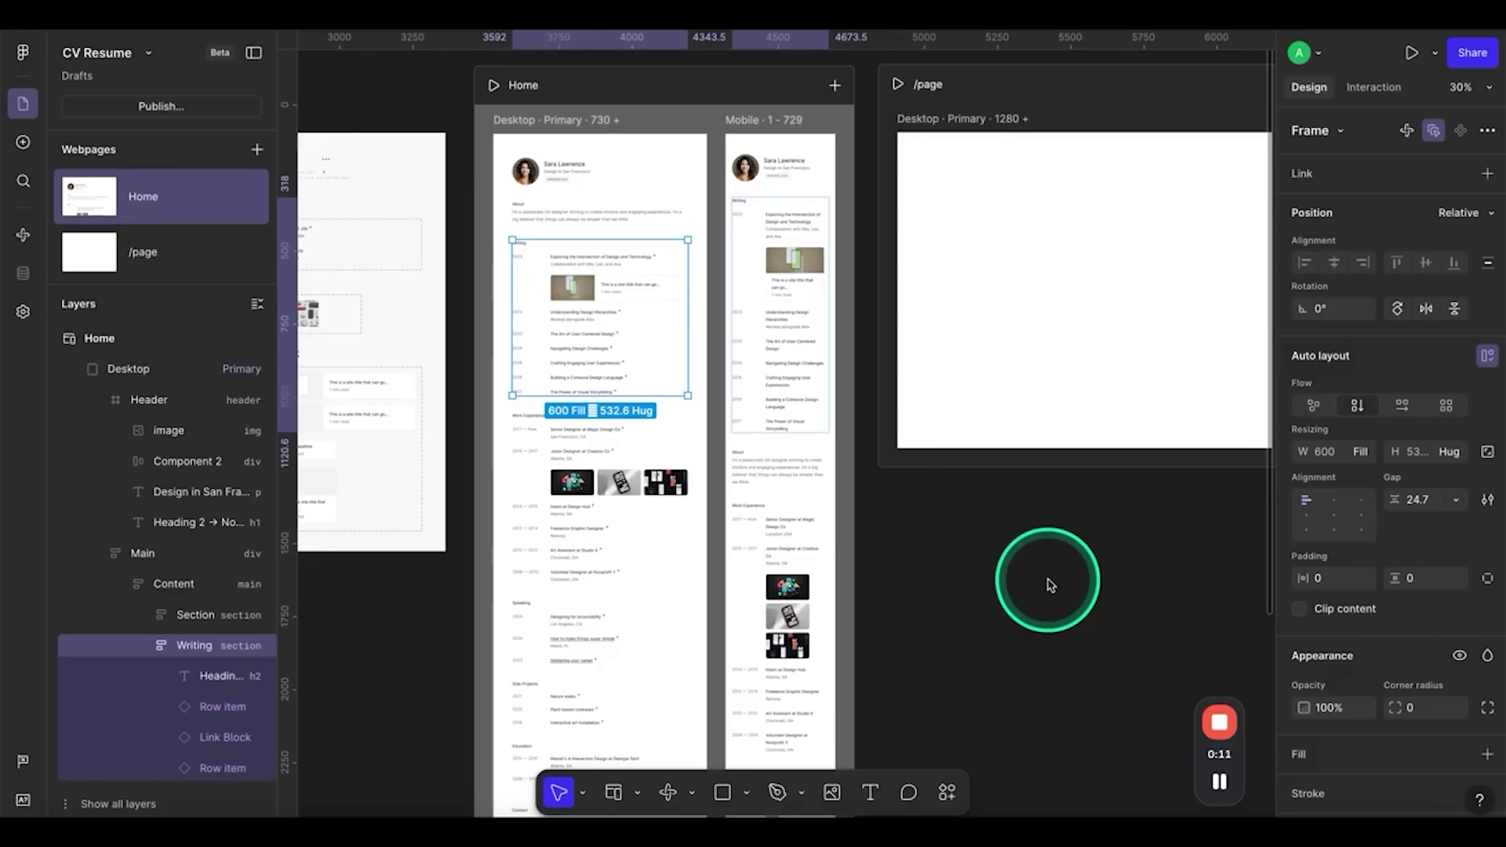
{"action": "scroll", "coordinate": [1050, 584], "scroll_direction": "right", "scroll_amount": 3}
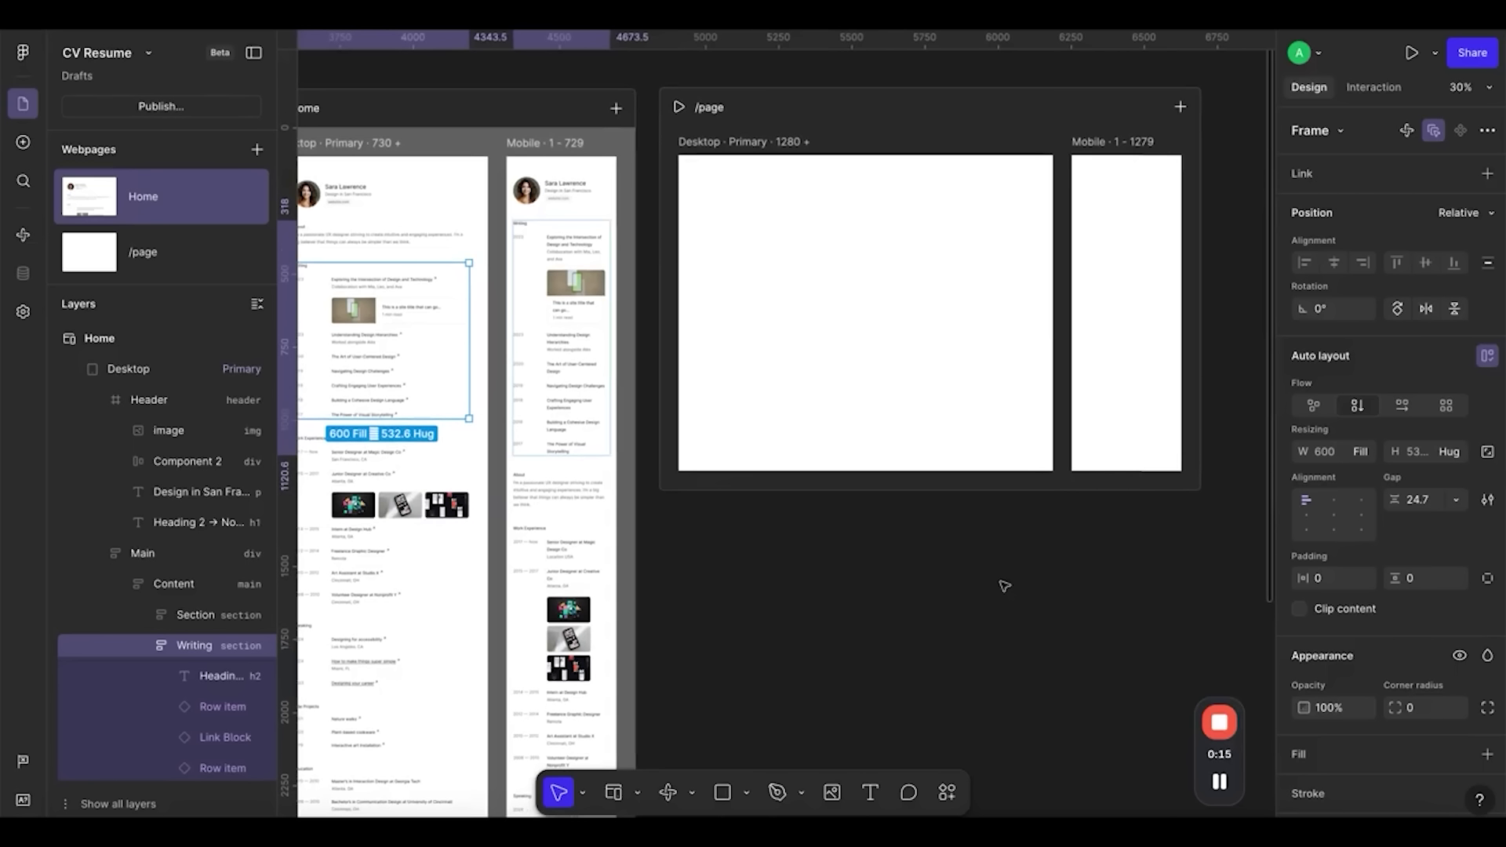
Switch to the course slides and advance to "Create Design Elements"
{"action": "left_click", "coordinate": [1381, 326]}
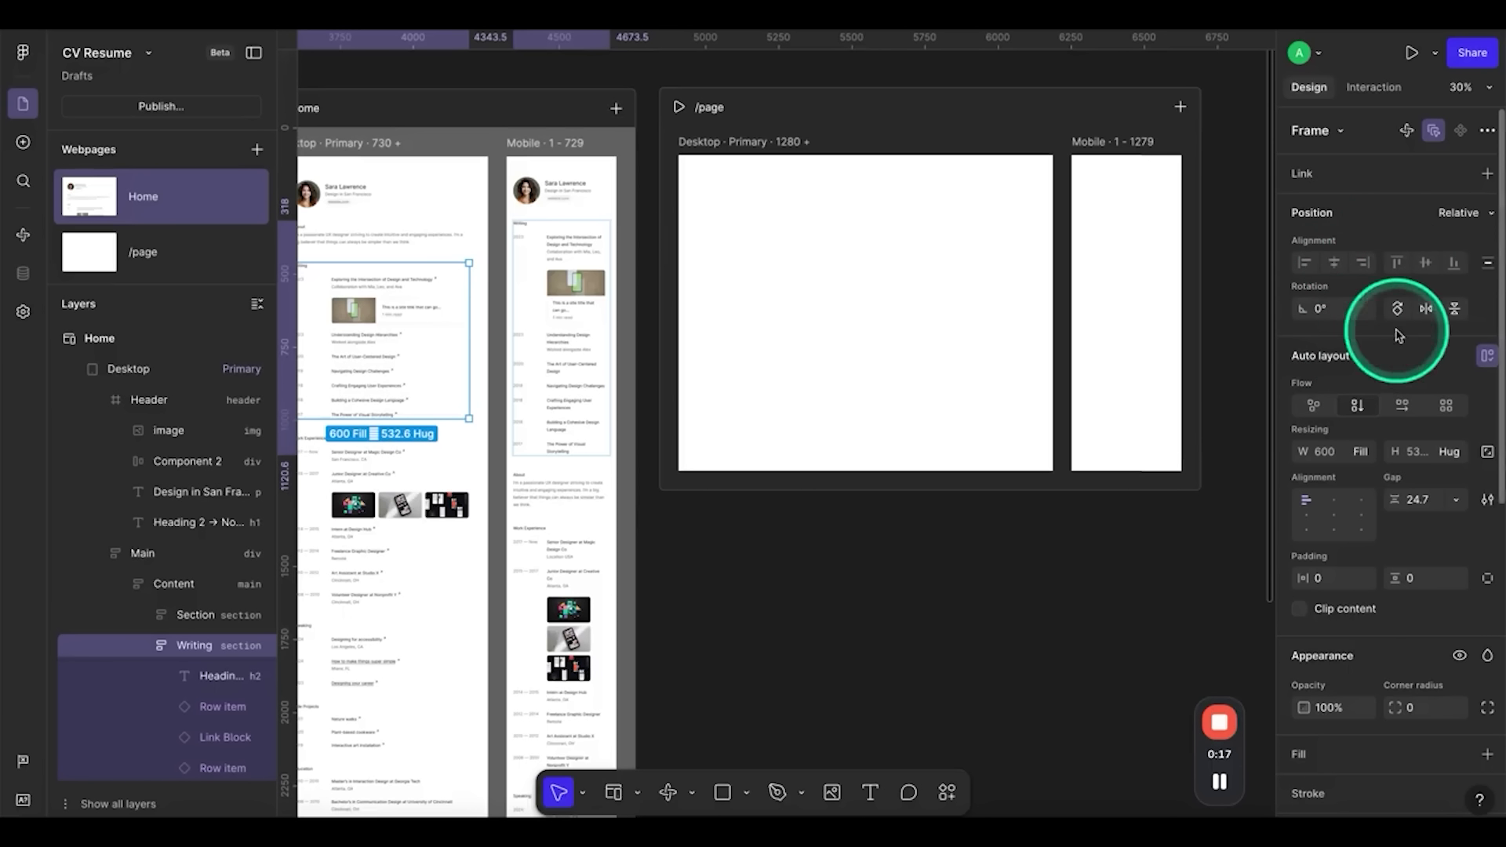
{"action": "key", "text": "alt+Tab"}
{"action": "left_click", "coordinate": [518, 173]}
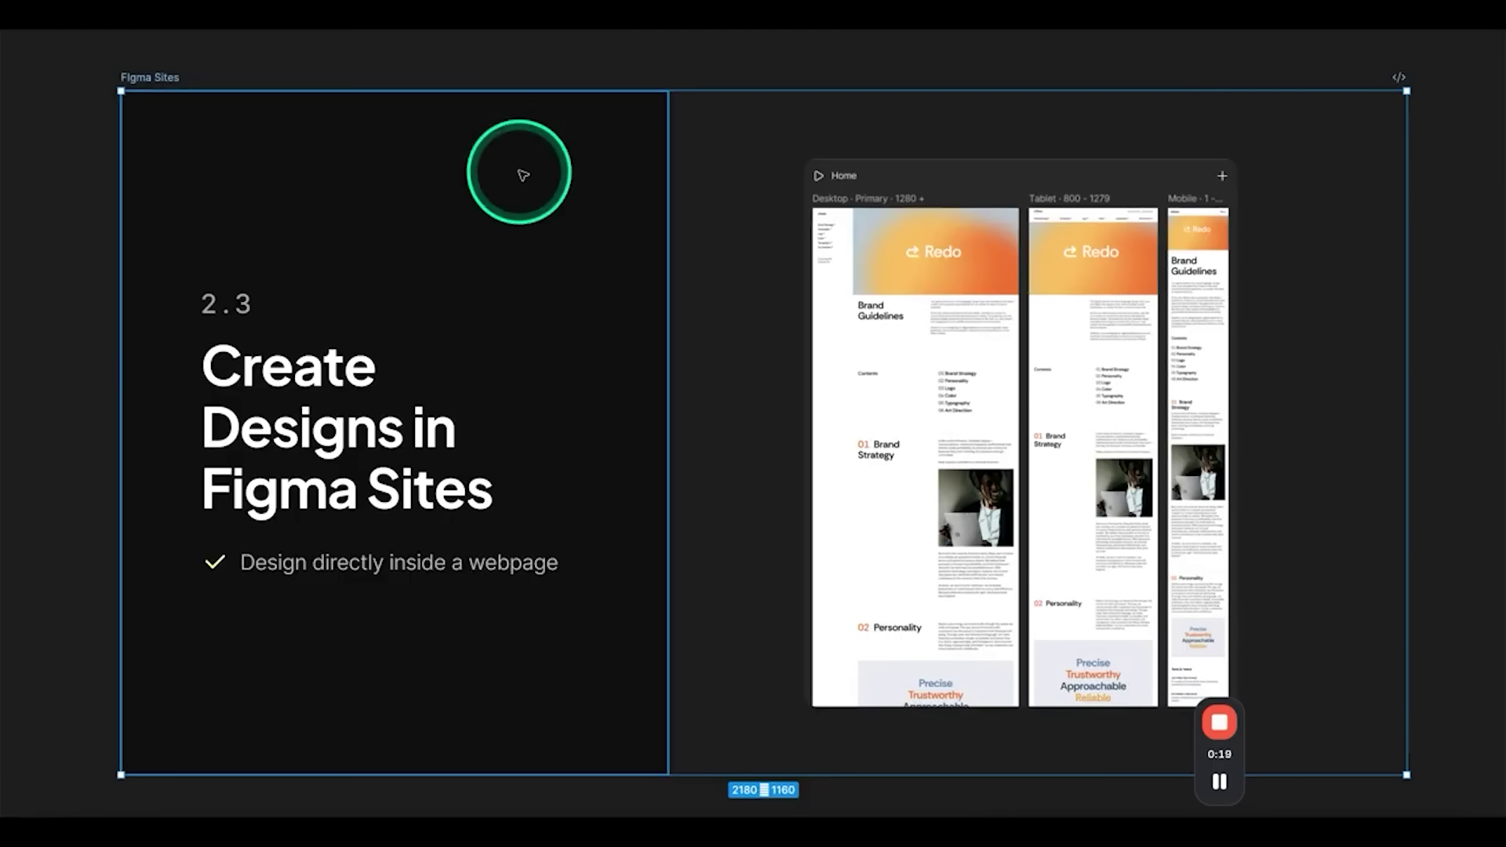
{"action": "left_click", "coordinate": [523, 174]}
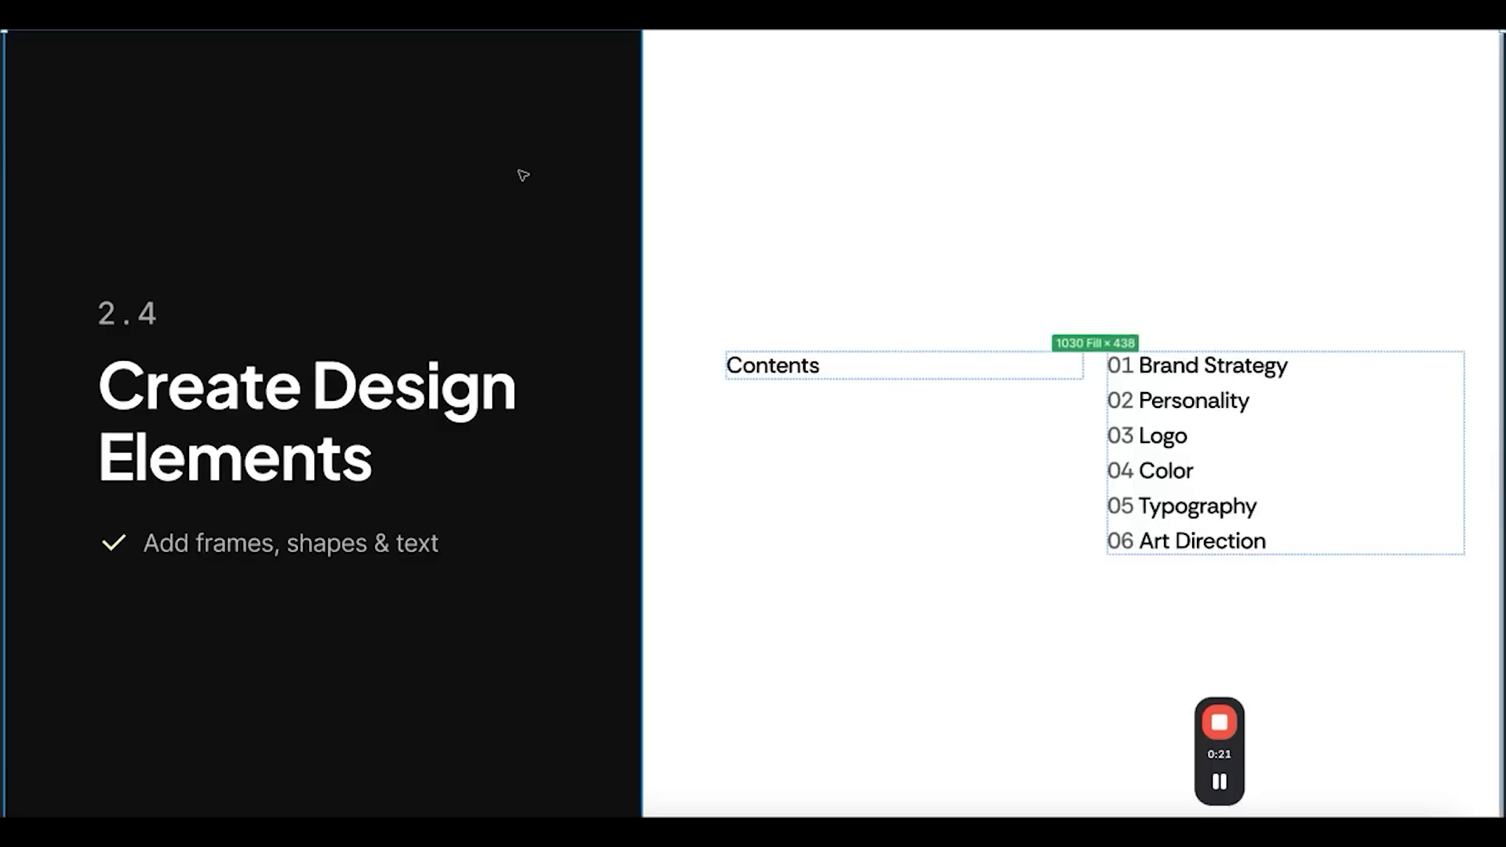
Open LearnUIUX.in in the browser, browse the course syllabus to the "Master Figma" section, and return to the course slides
{"action": "key", "text": "alt+Tab"}
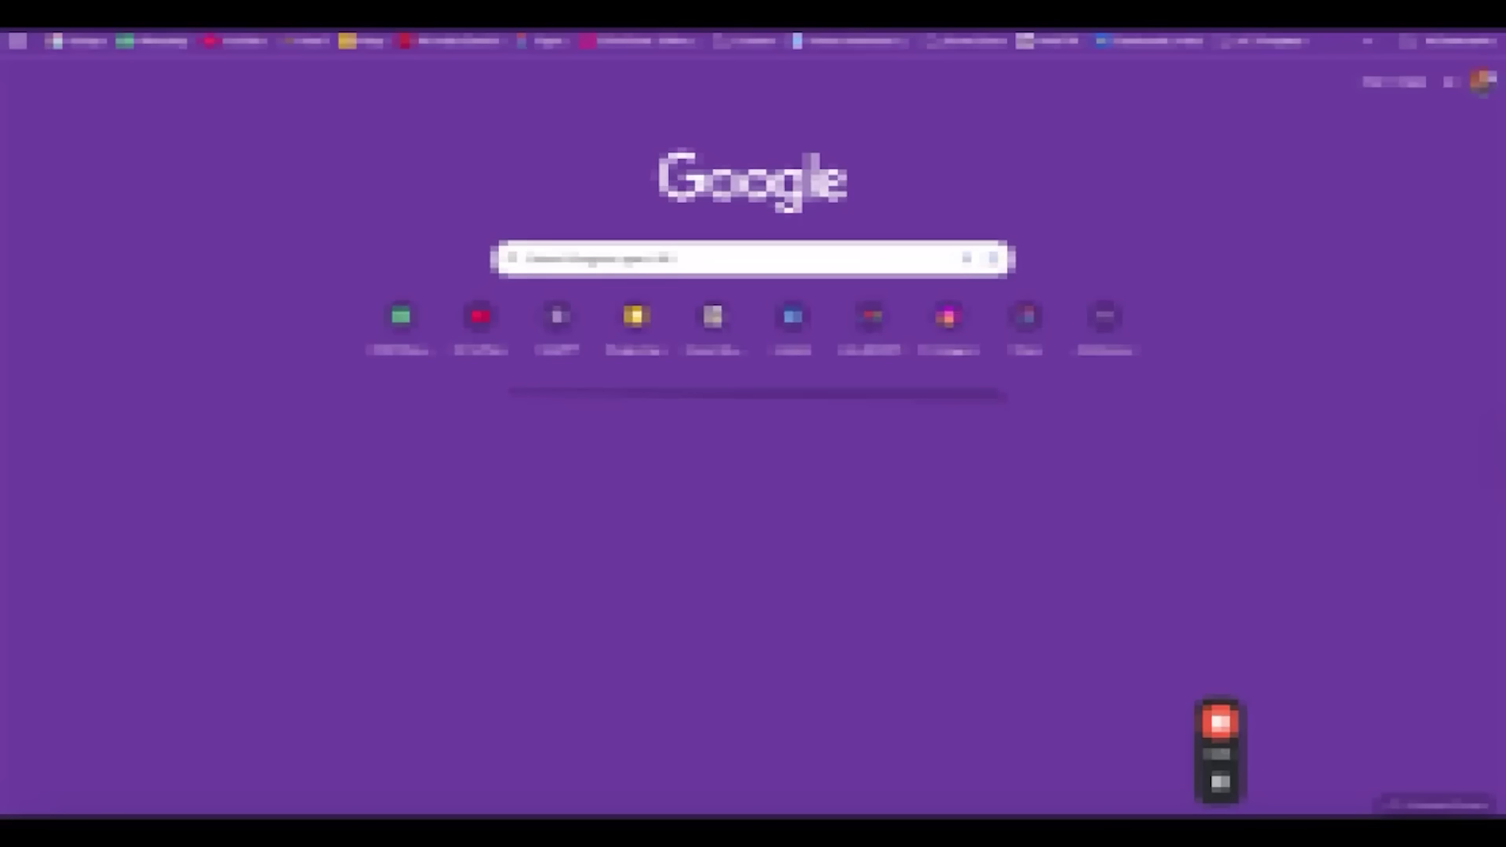
{"action": "key", "text": "Return"}
{"action": "left_click", "coordinate": [690, 339]}
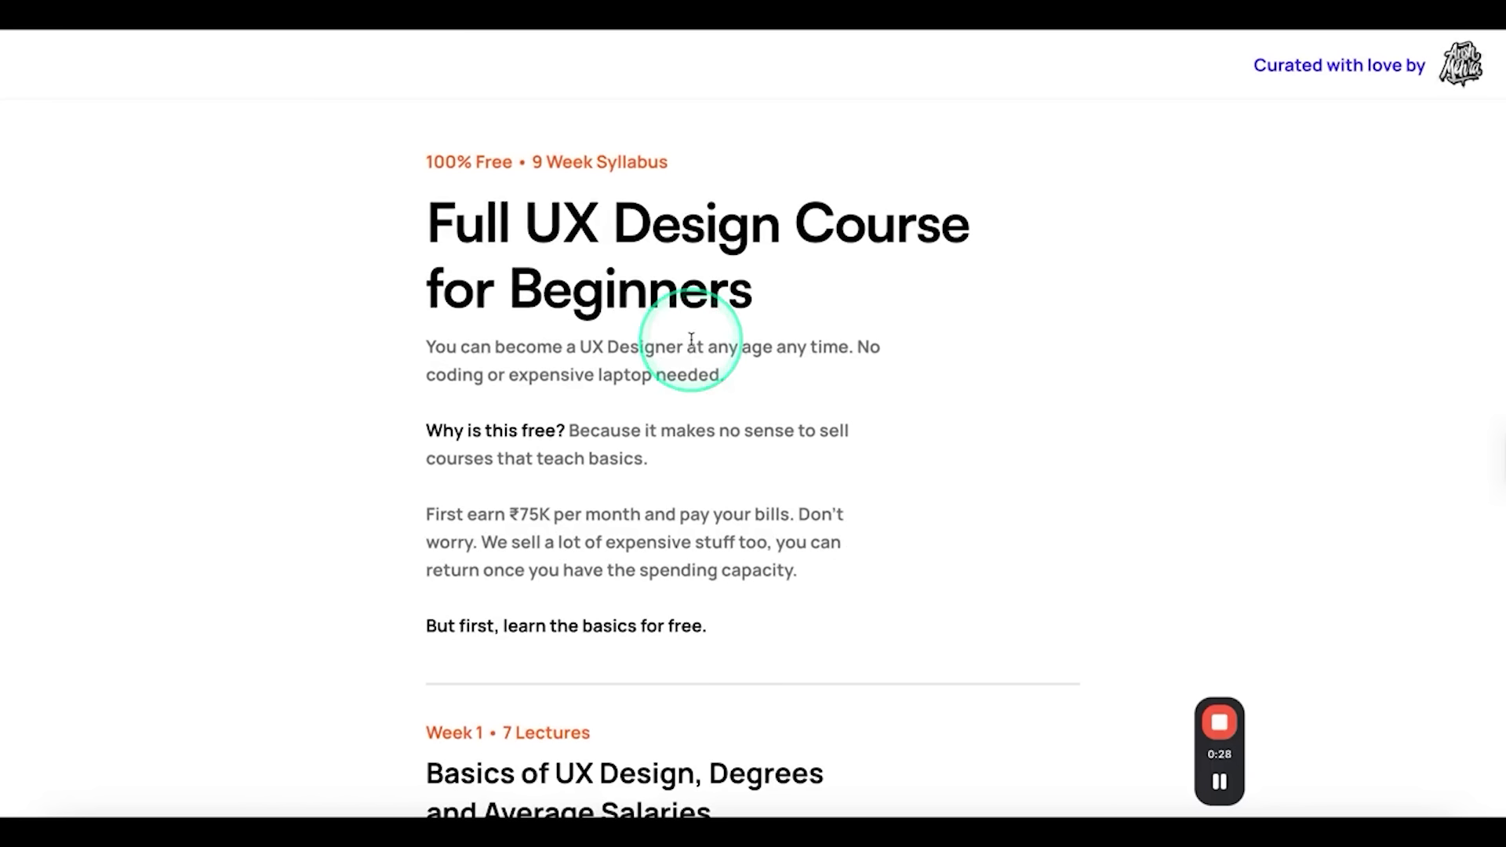
{"action": "scroll", "coordinate": [691, 339], "scroll_direction": "down", "scroll_amount": 4}
{"action": "scroll", "coordinate": [691, 338], "scroll_direction": "down", "scroll_amount": 15}
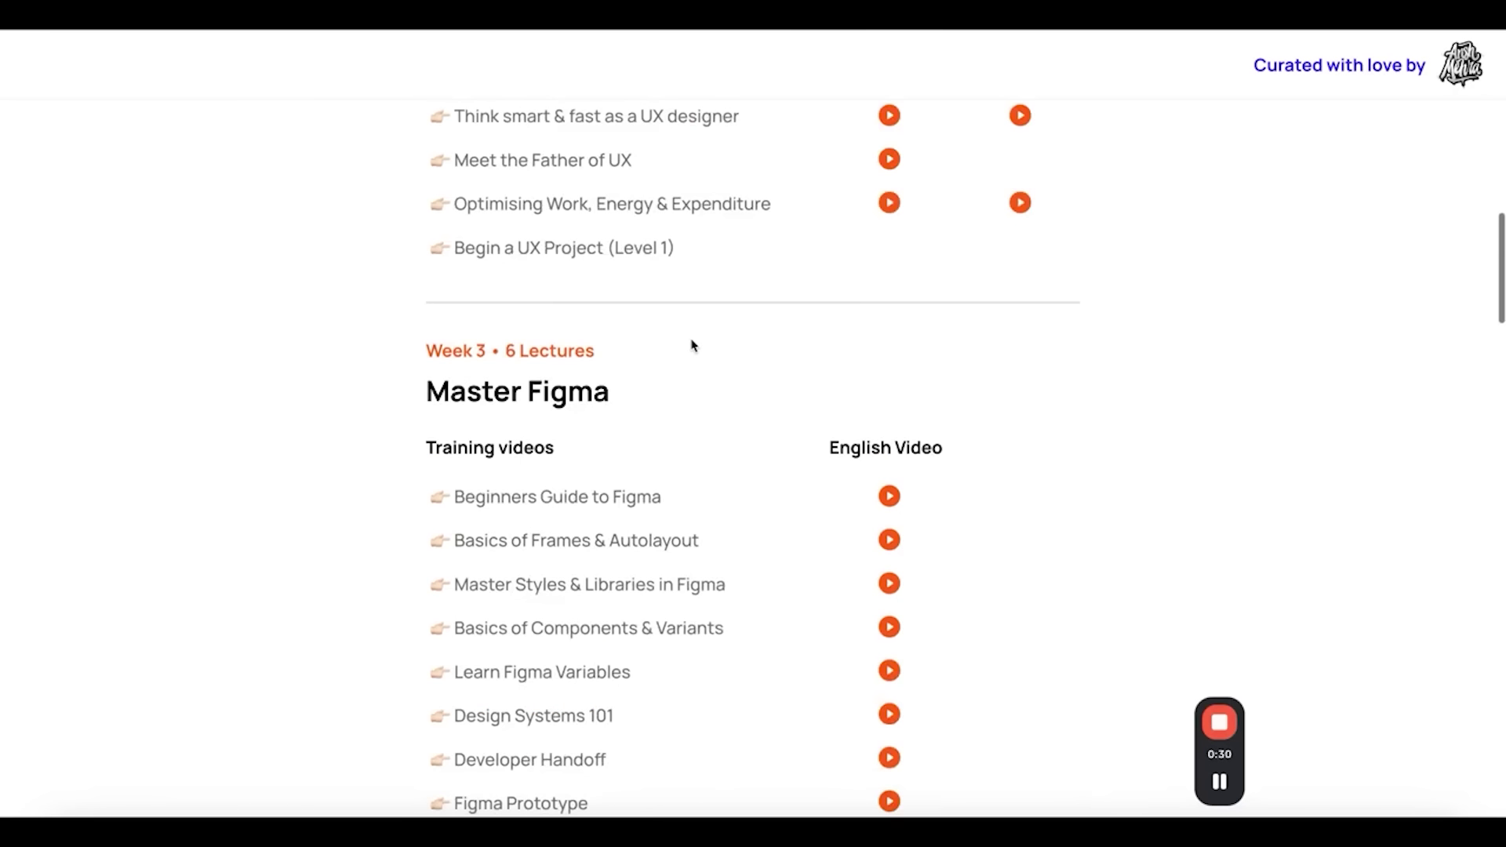
{"action": "scroll", "coordinate": [692, 346], "scroll_direction": "up", "scroll_amount": 2}
{"action": "left_click", "coordinate": [590, 281]}
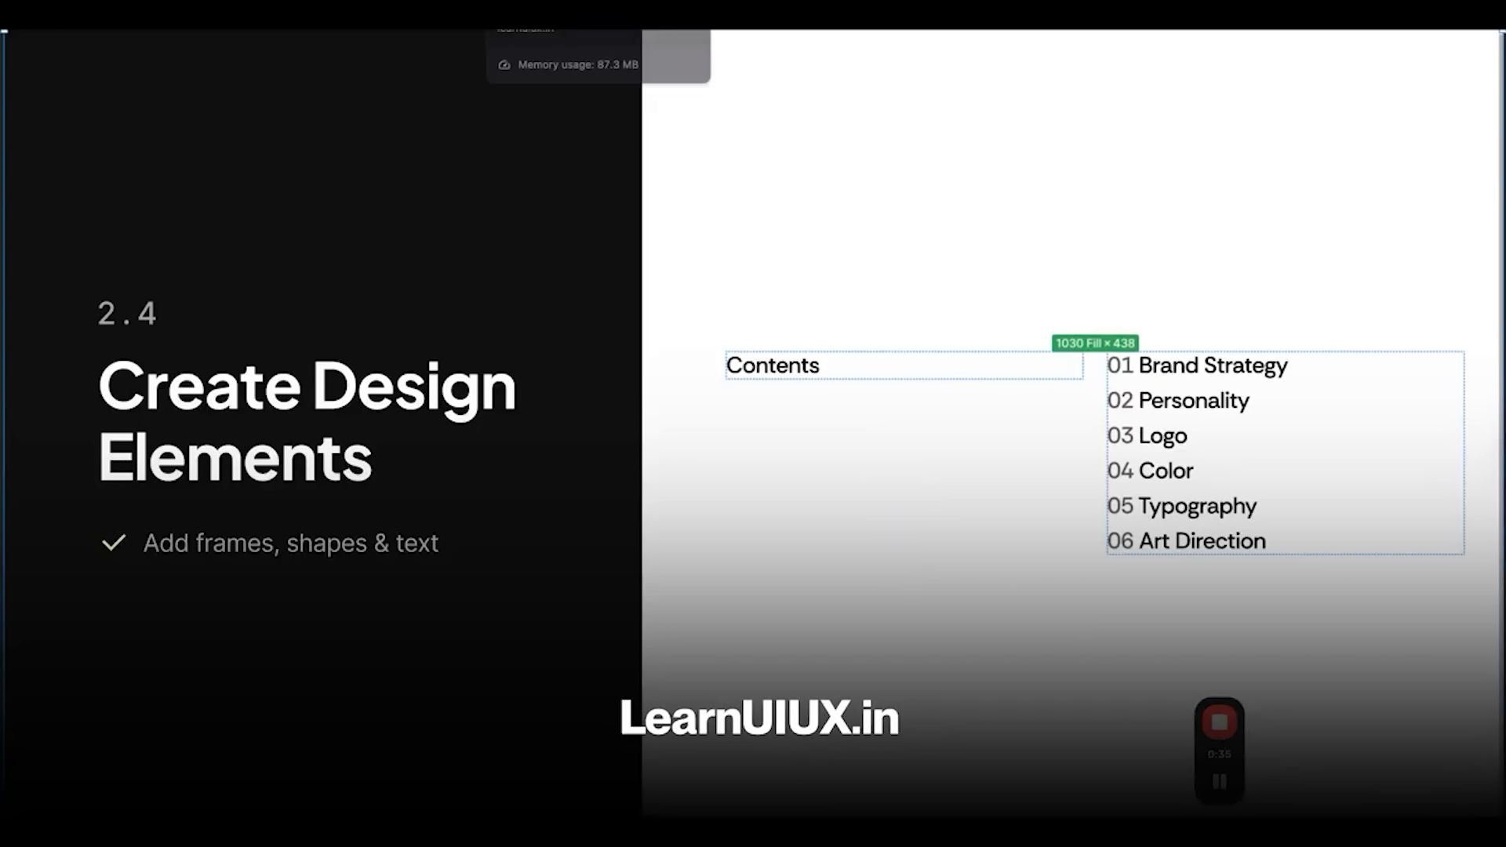
Switch to the Free Ai courses site and compare the grey Desktop wireframe with the finished Home page
{"action": "left_click", "coordinate": [771, 314]}
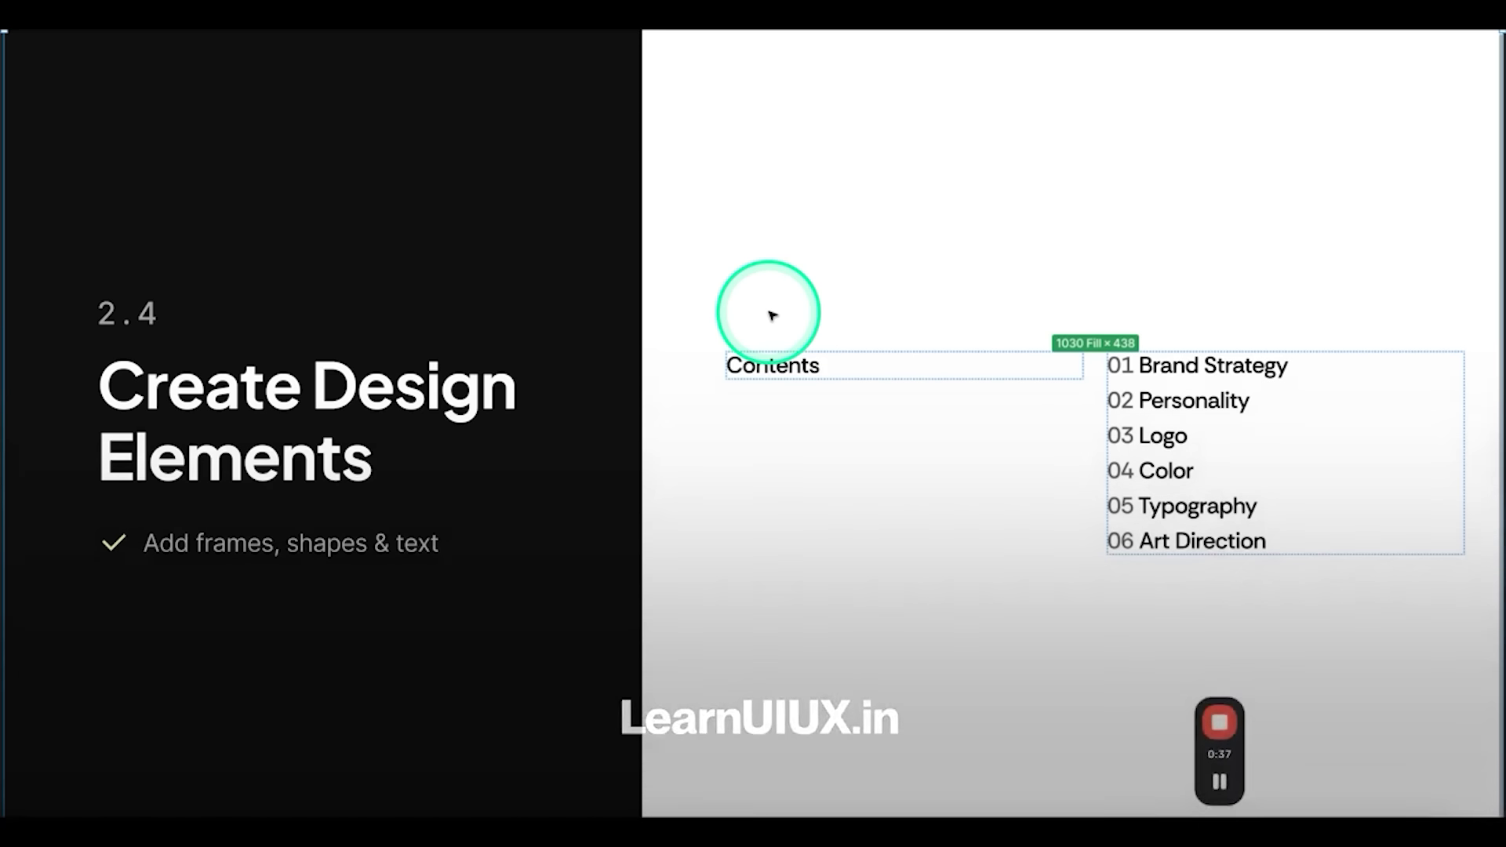
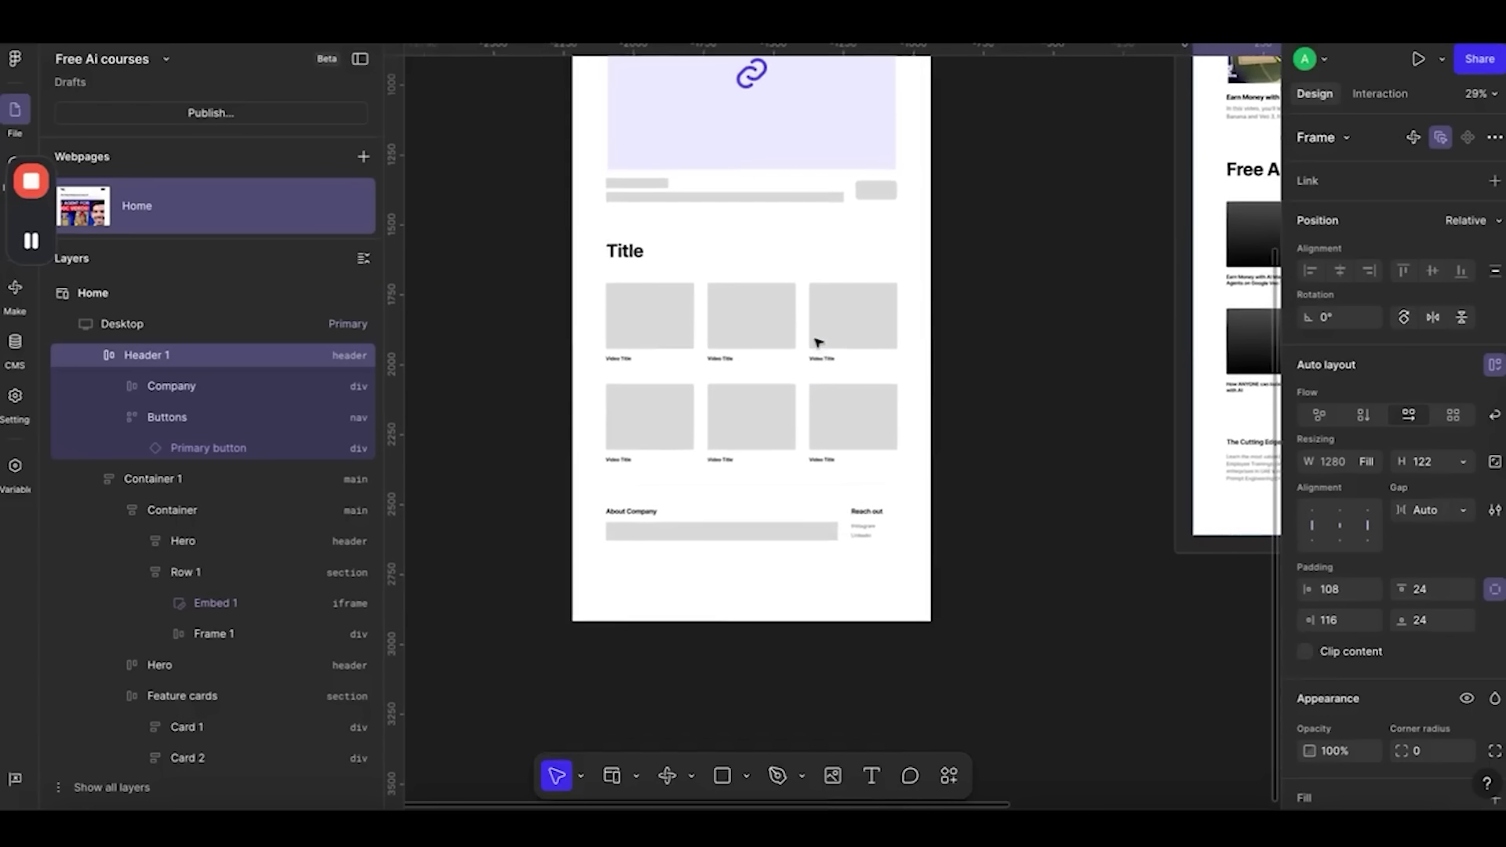
{"action": "scroll", "coordinate": [780, 388], "scroll_direction": "down", "scroll_amount": 3}
{"action": "scroll", "coordinate": [780, 388], "scroll_direction": "right", "scroll_amount": 2}
{"action": "scroll", "coordinate": [781, 384], "scroll_direction": "right", "scroll_amount": 2}
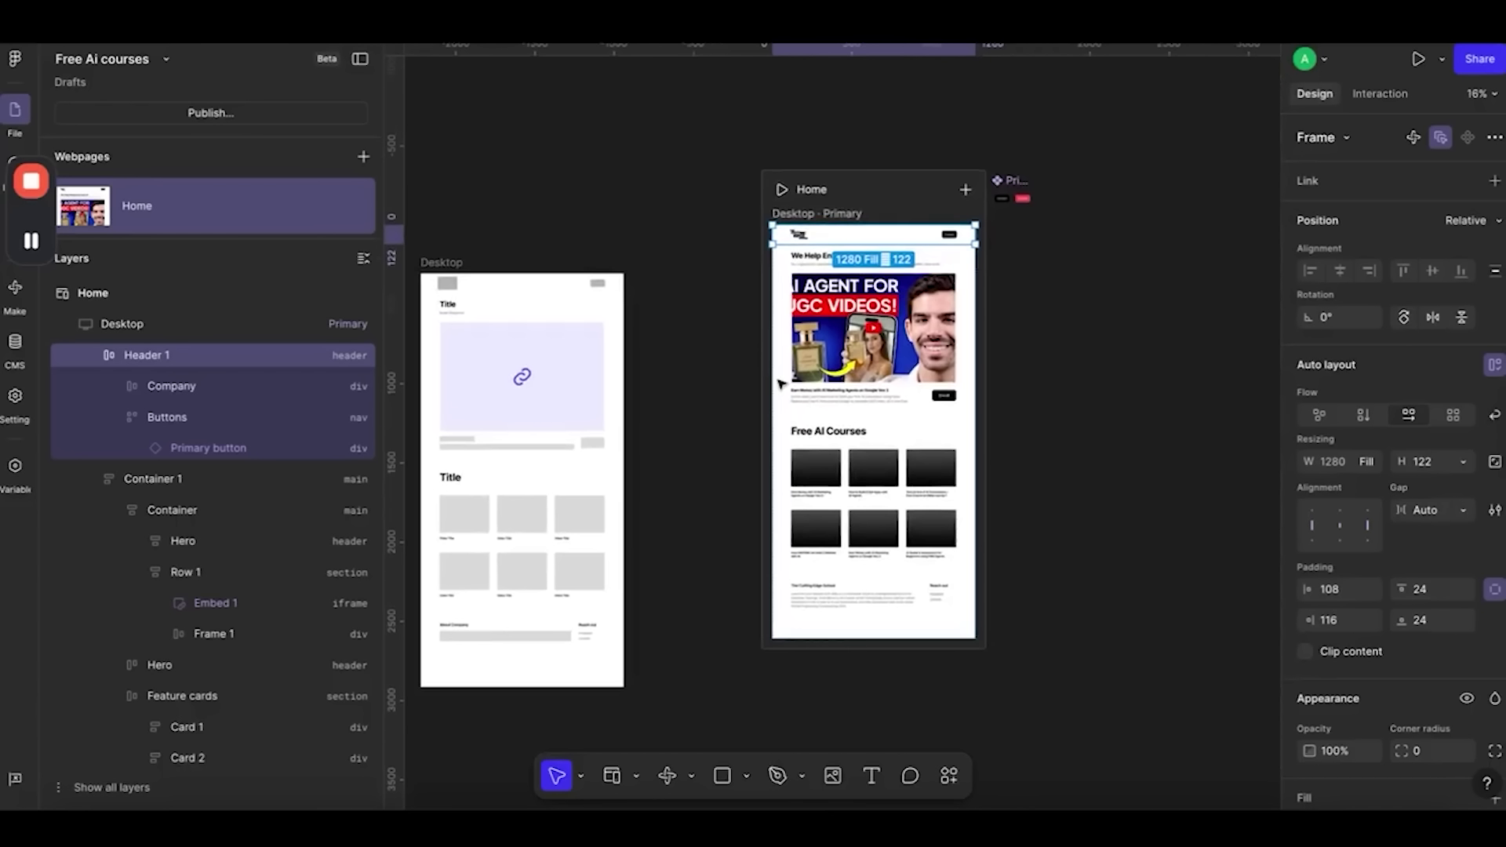
{"action": "scroll", "coordinate": [781, 369], "scroll_direction": "up", "scroll_amount": 5}
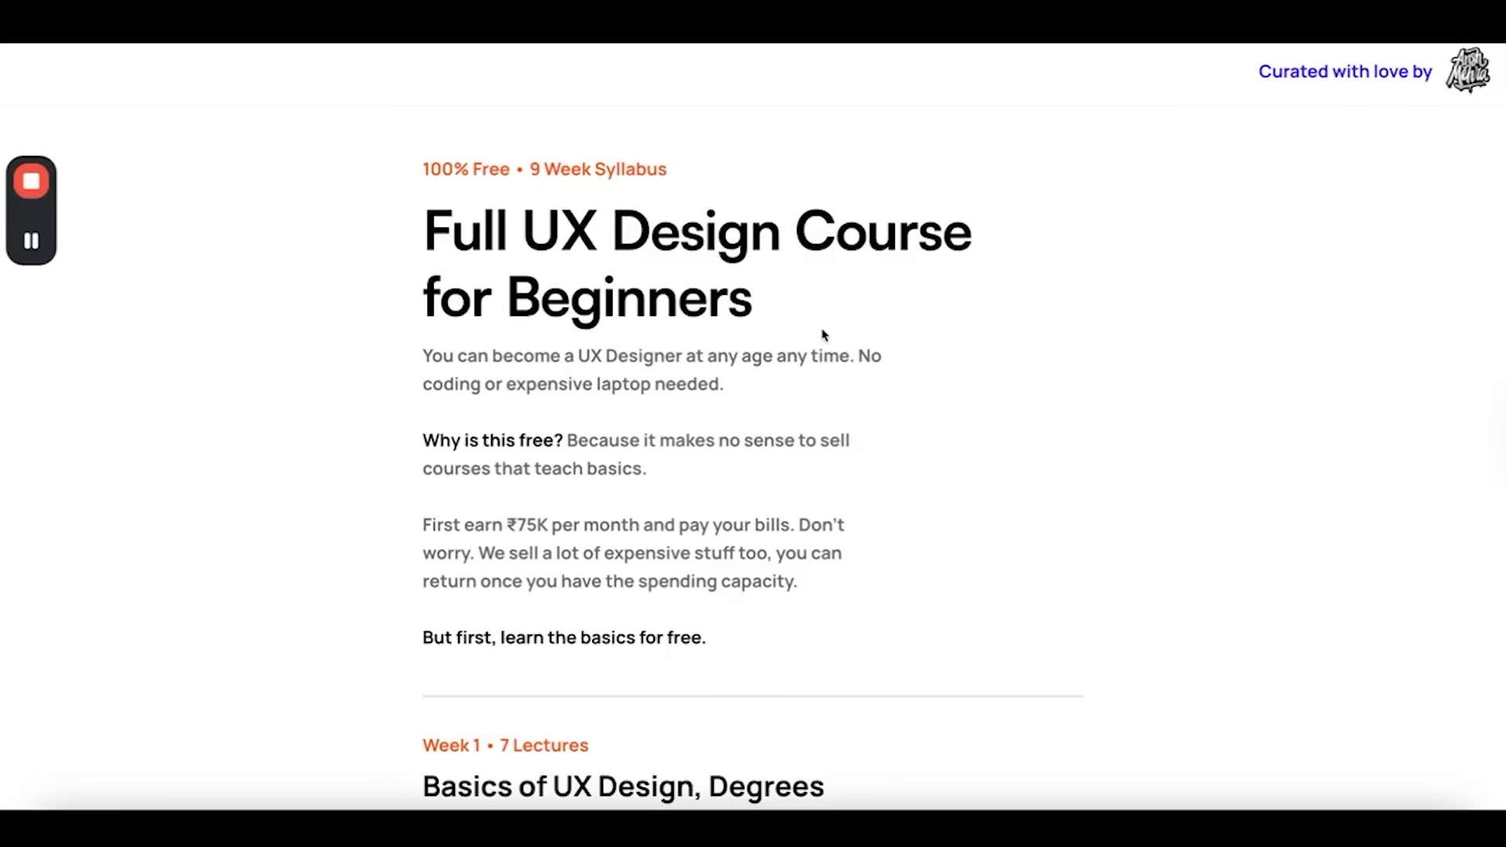
Switch to the Full UX Design Course for Beginners page in the browser and skim the weekly syllabus down to Important Resources
{"action": "scroll", "coordinate": [823, 335], "scroll_direction": "down", "scroll_amount": 6}
{"action": "scroll", "coordinate": [823, 335], "scroll_direction": "up", "scroll_amount": 7}
{"action": "scroll", "coordinate": [823, 335], "scroll_direction": "down", "scroll_amount": 10}
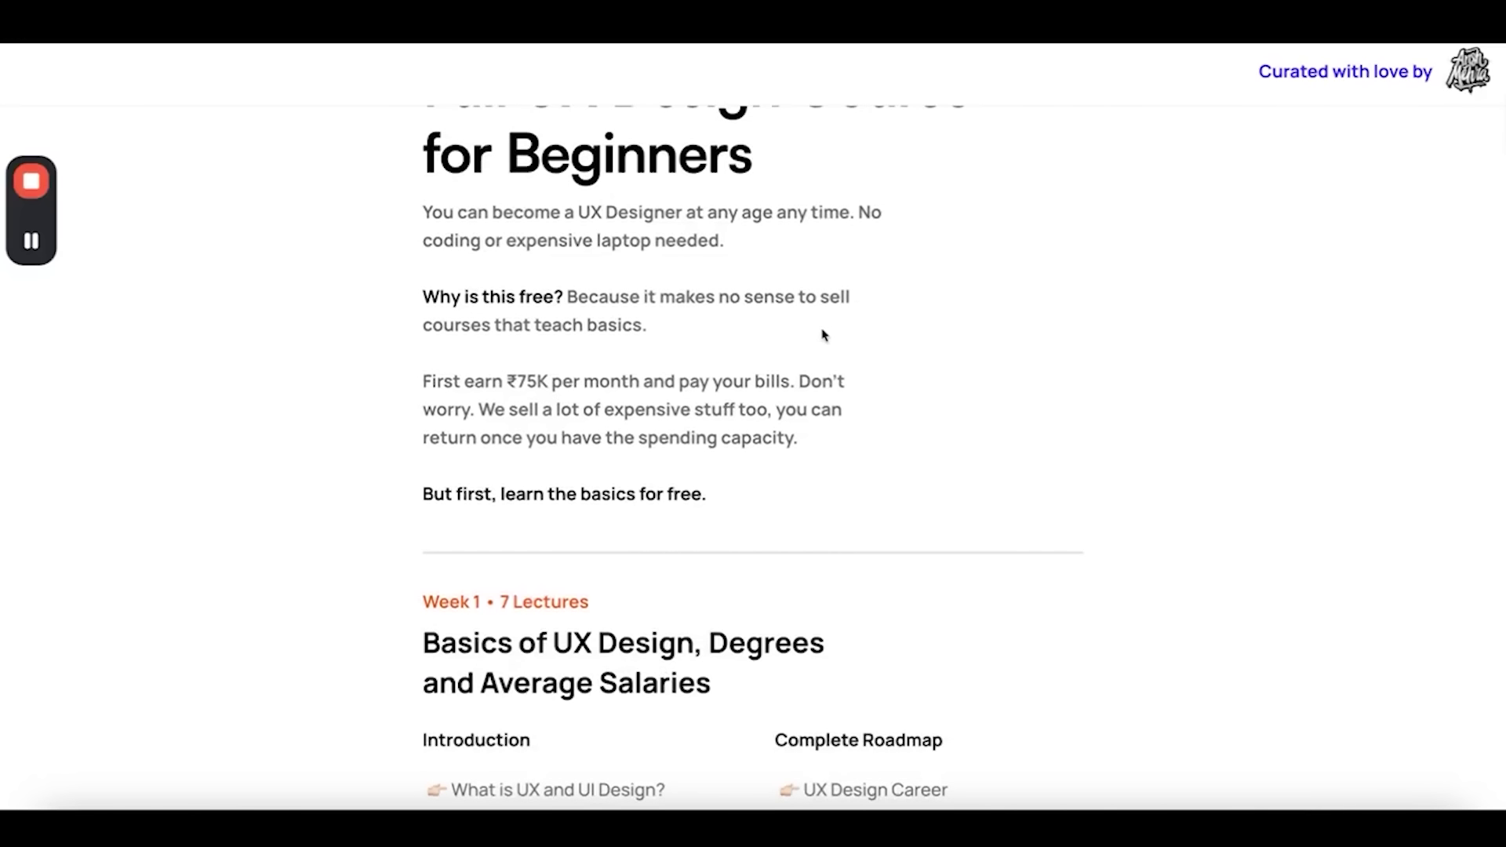
{"action": "scroll", "coordinate": [824, 335], "scroll_direction": "down", "scroll_amount": 10}
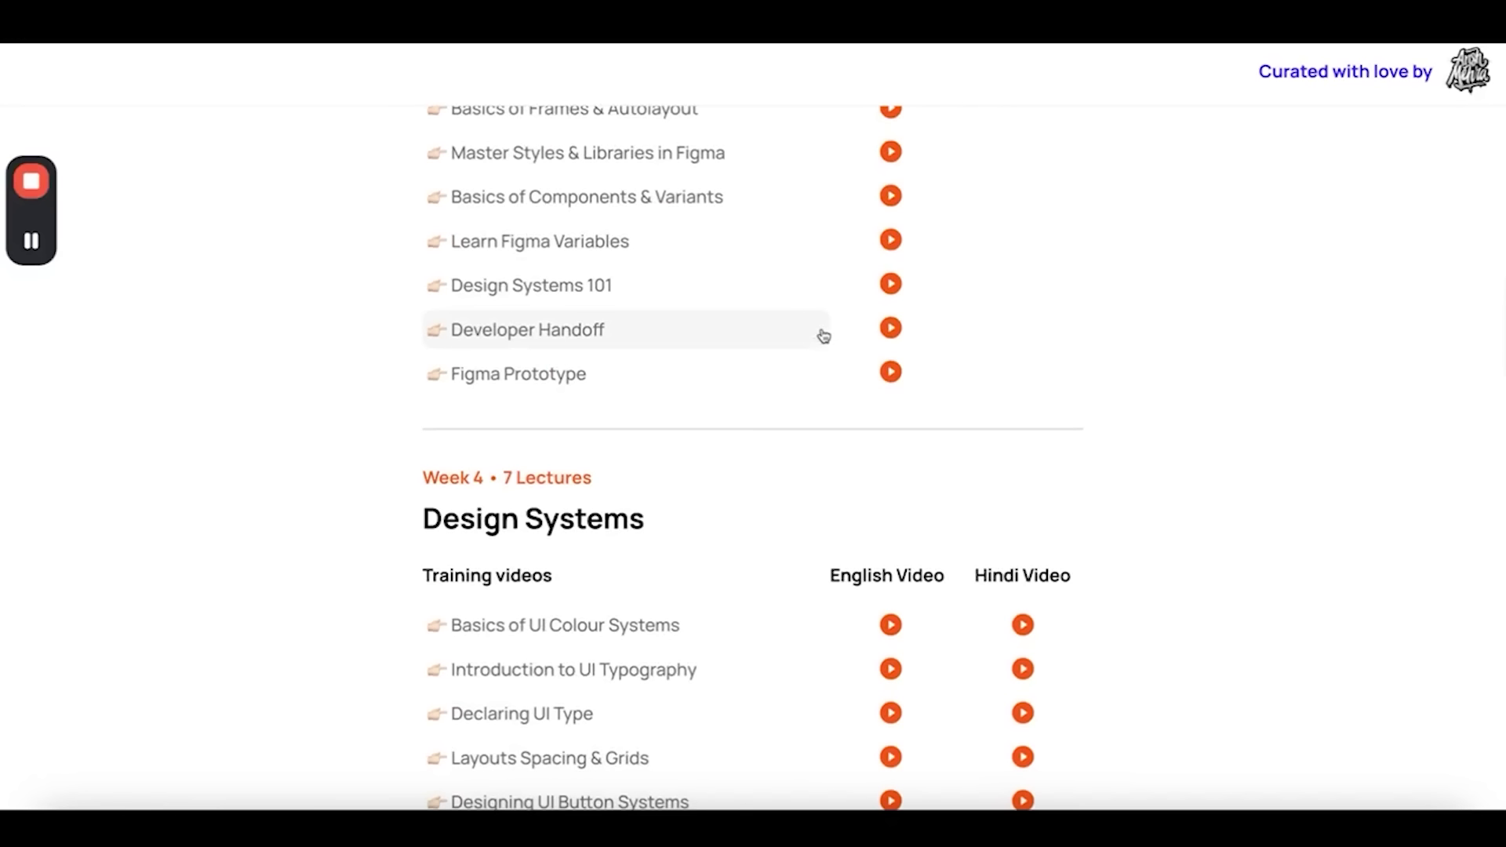
{"action": "scroll", "coordinate": [706, 426], "scroll_direction": "down", "scroll_amount": 6}
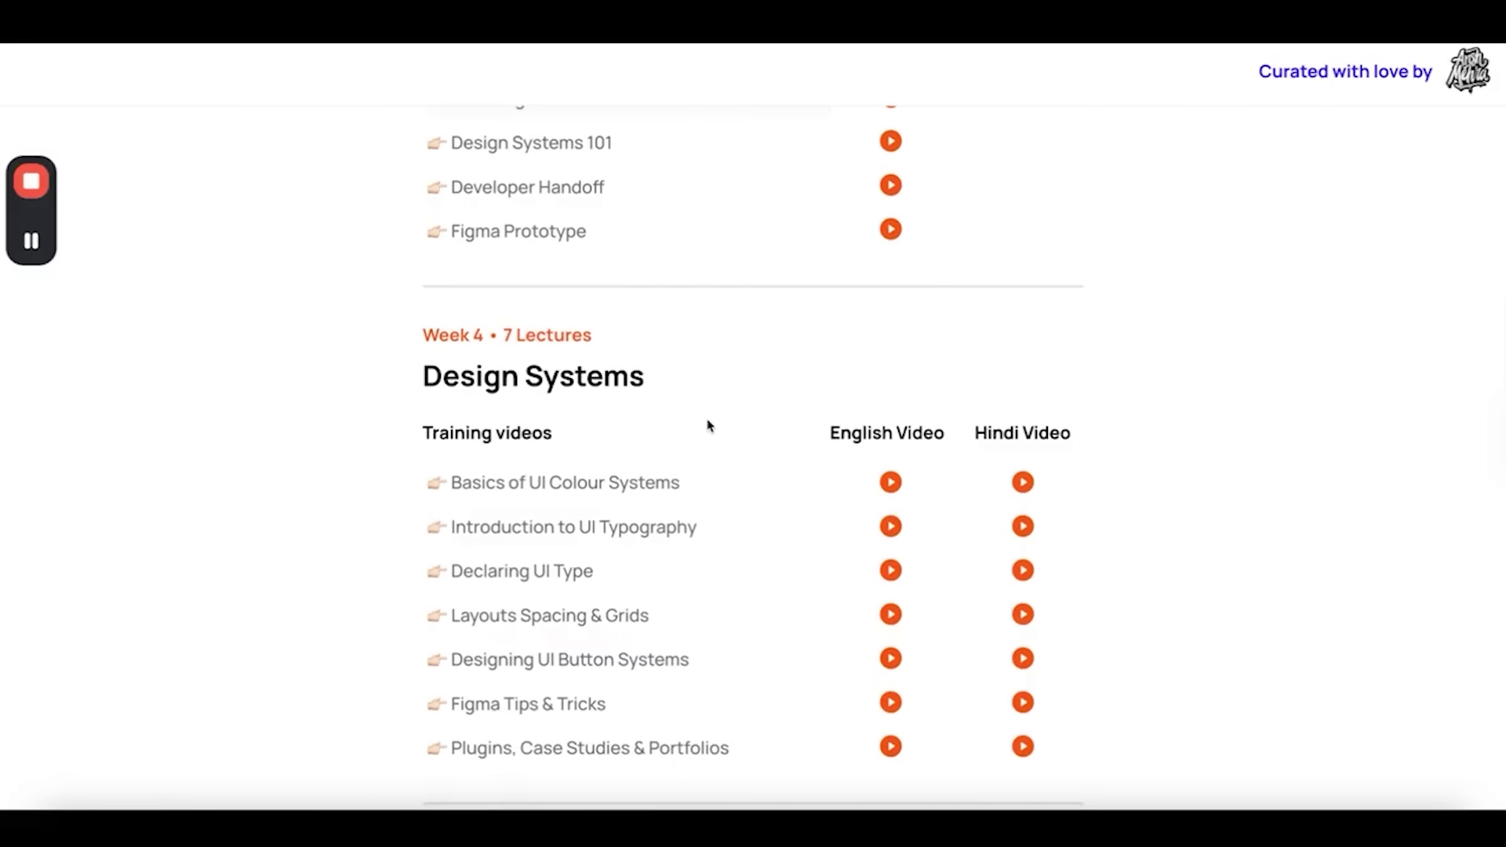
{"action": "scroll", "coordinate": [707, 360], "scroll_direction": "down", "scroll_amount": 8}
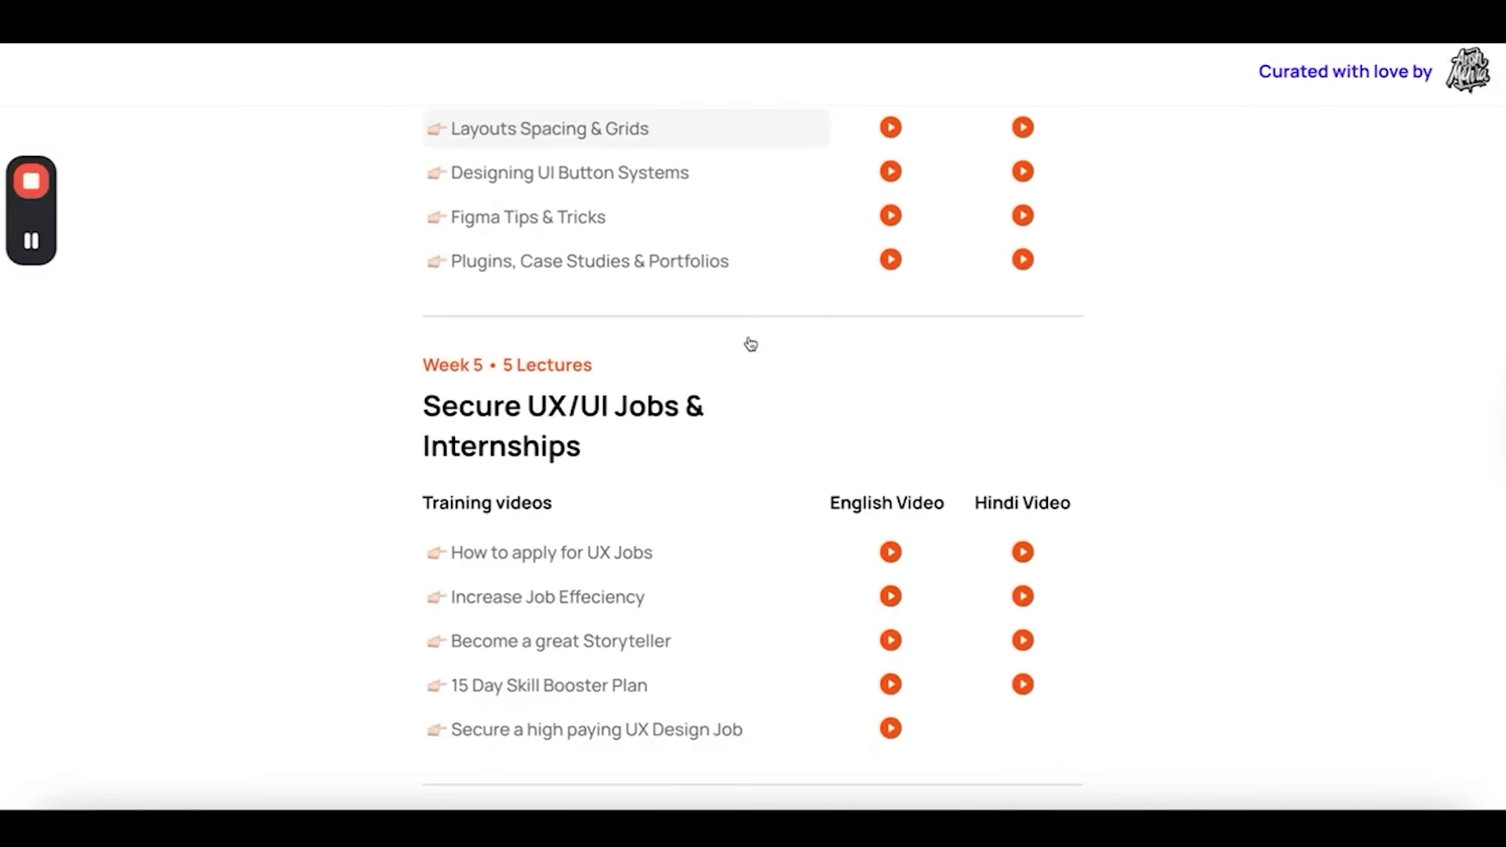
{"action": "scroll", "coordinate": [751, 344], "scroll_direction": "down", "scroll_amount": 10}
{"action": "scroll", "coordinate": [750, 343], "scroll_direction": "up", "scroll_amount": 5}
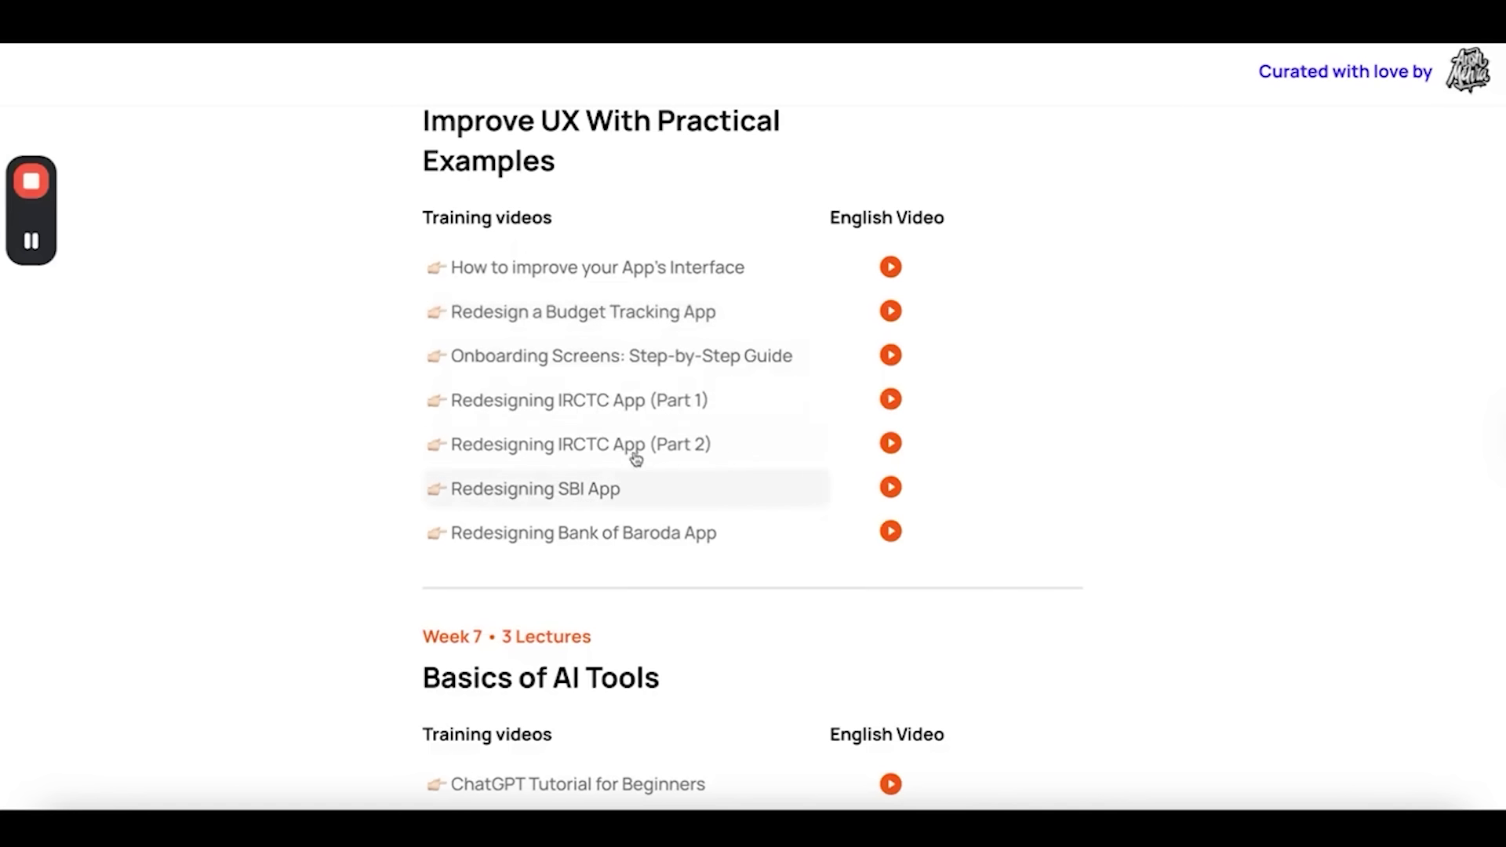
{"action": "scroll", "coordinate": [634, 407], "scroll_direction": "down", "scroll_amount": 3}
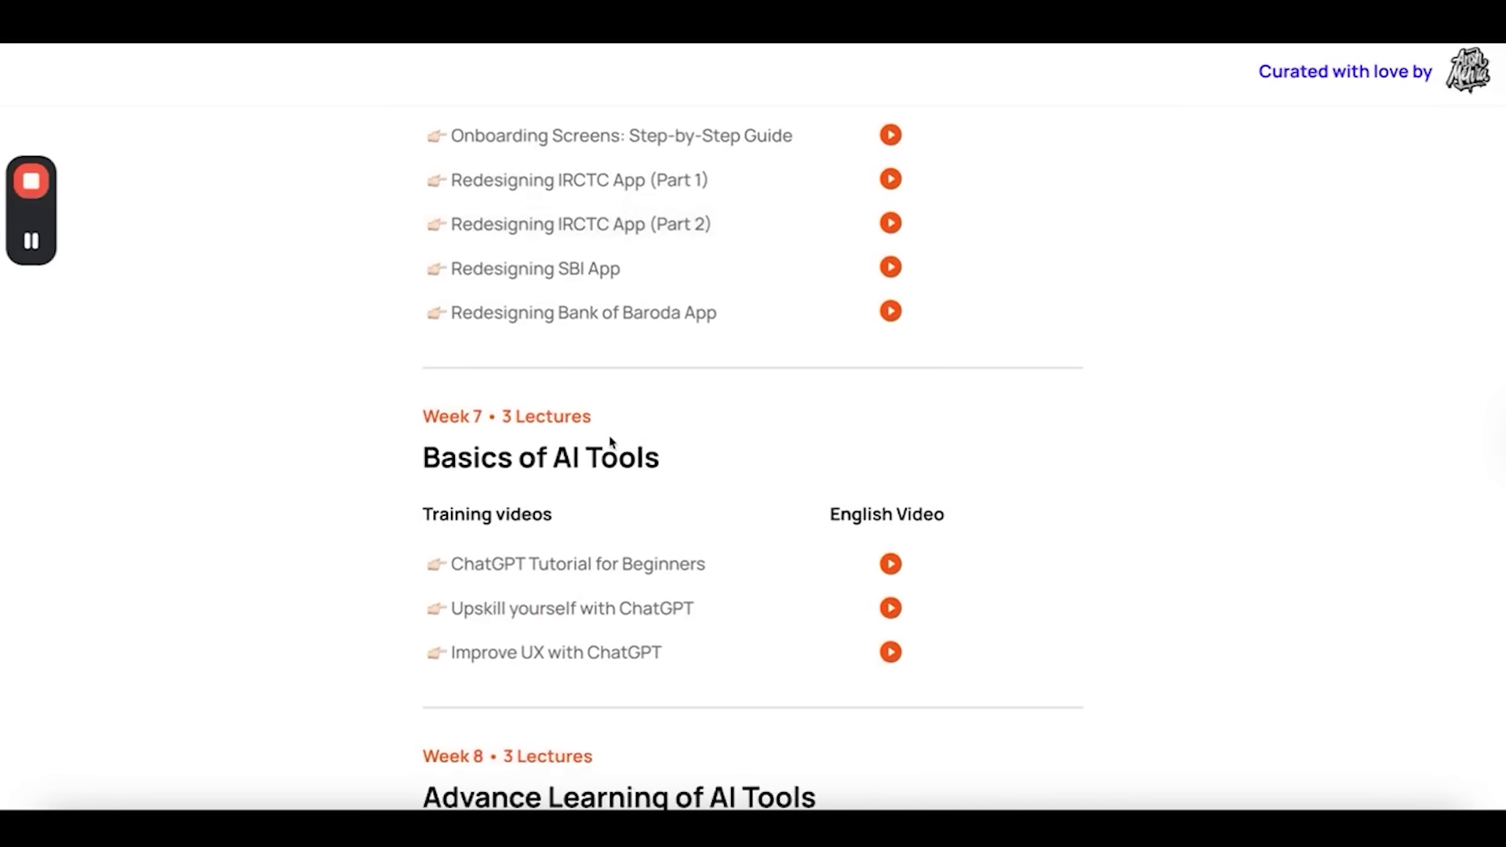
{"action": "scroll", "coordinate": [612, 439], "scroll_direction": "down", "scroll_amount": 12}
{"action": "scroll", "coordinate": [612, 443], "scroll_direction": "down", "scroll_amount": 3}
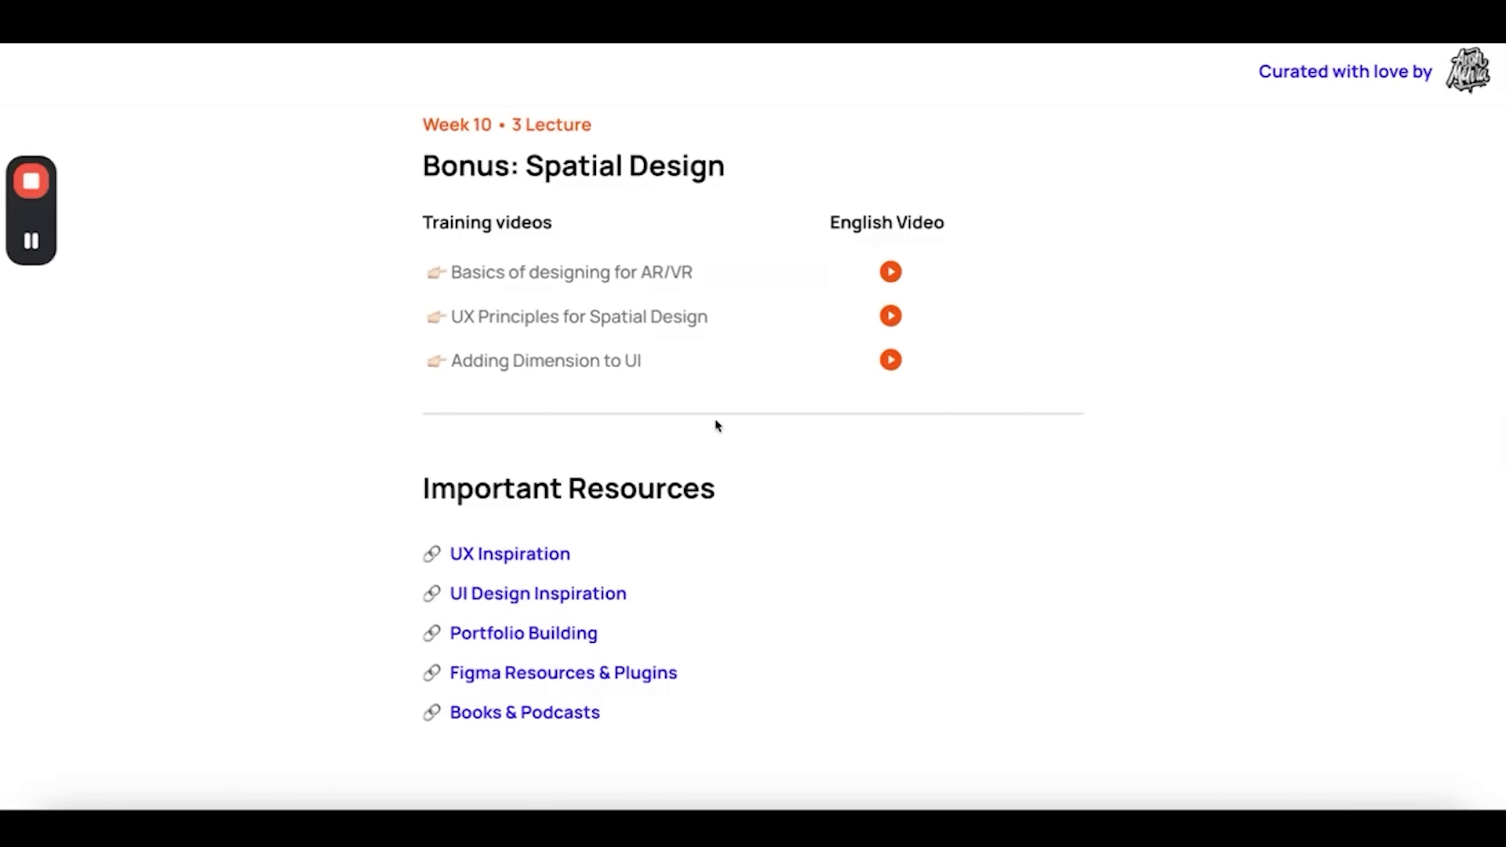
{"action": "scroll", "coordinate": [716, 424], "scroll_direction": "up", "scroll_amount": 20}
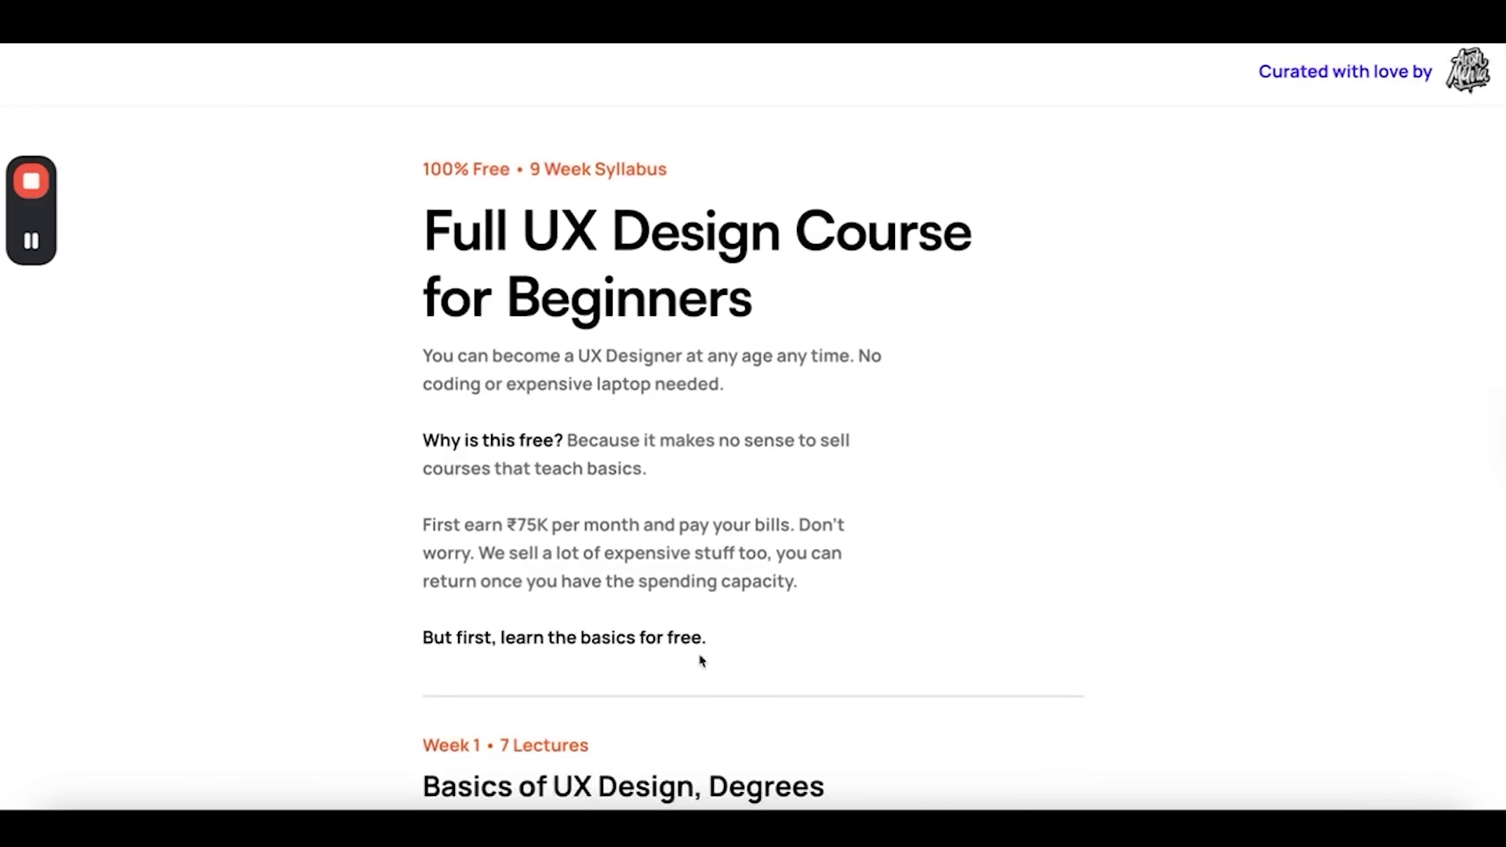
{"action": "scroll", "coordinate": [690, 521], "scroll_direction": "down", "scroll_amount": 20}
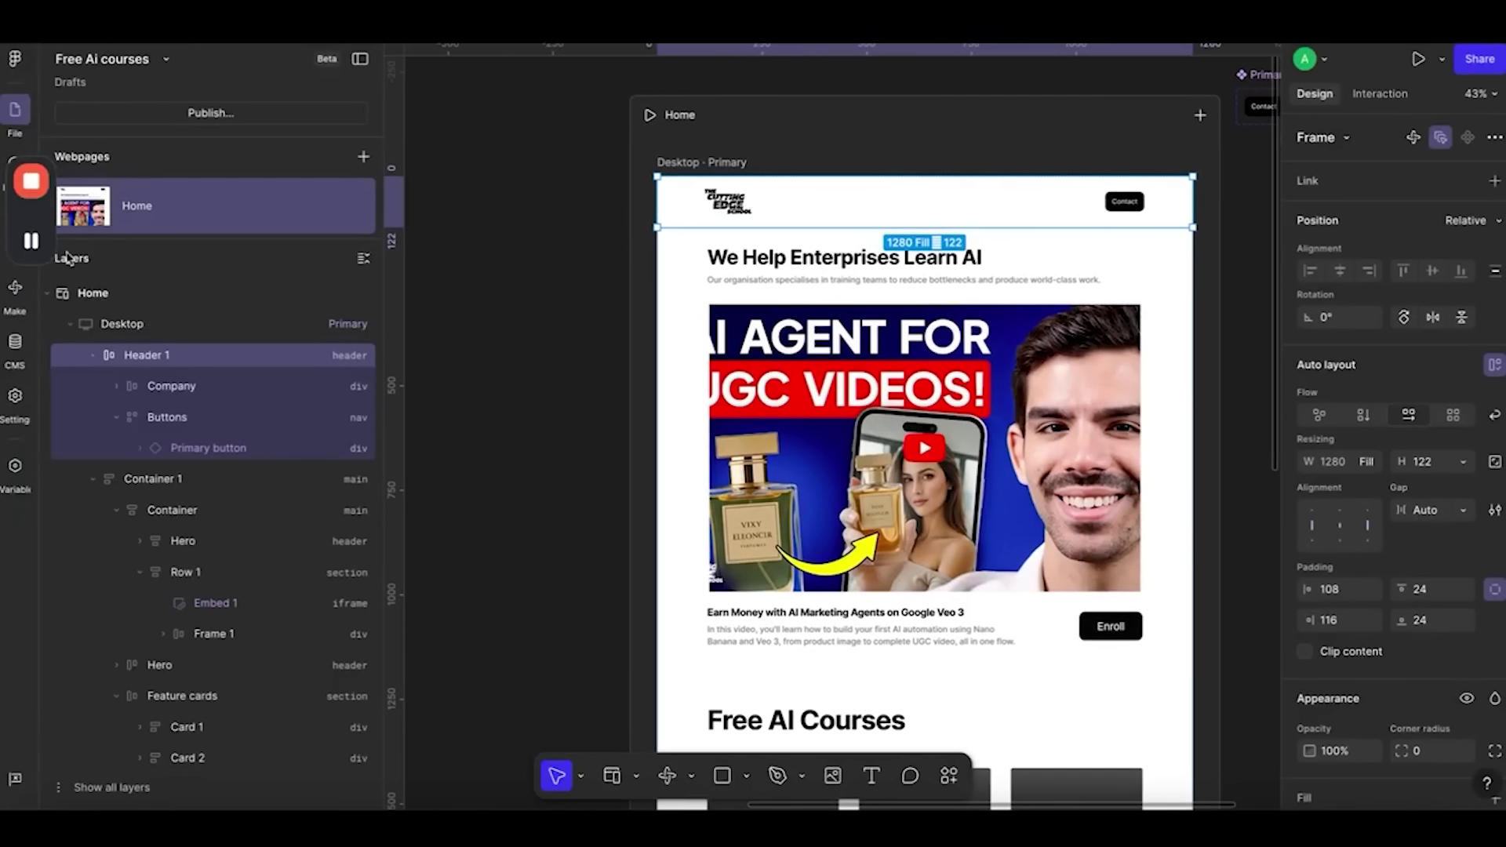
Return to the Free Ai courses site and insert a YouTube embed block on the Home page between the heading text and the existing video
{"action": "left_click_drag", "start_coordinate": [32, 251], "coordinate": [28, 696]}
{"action": "left_click", "coordinate": [15, 163]}
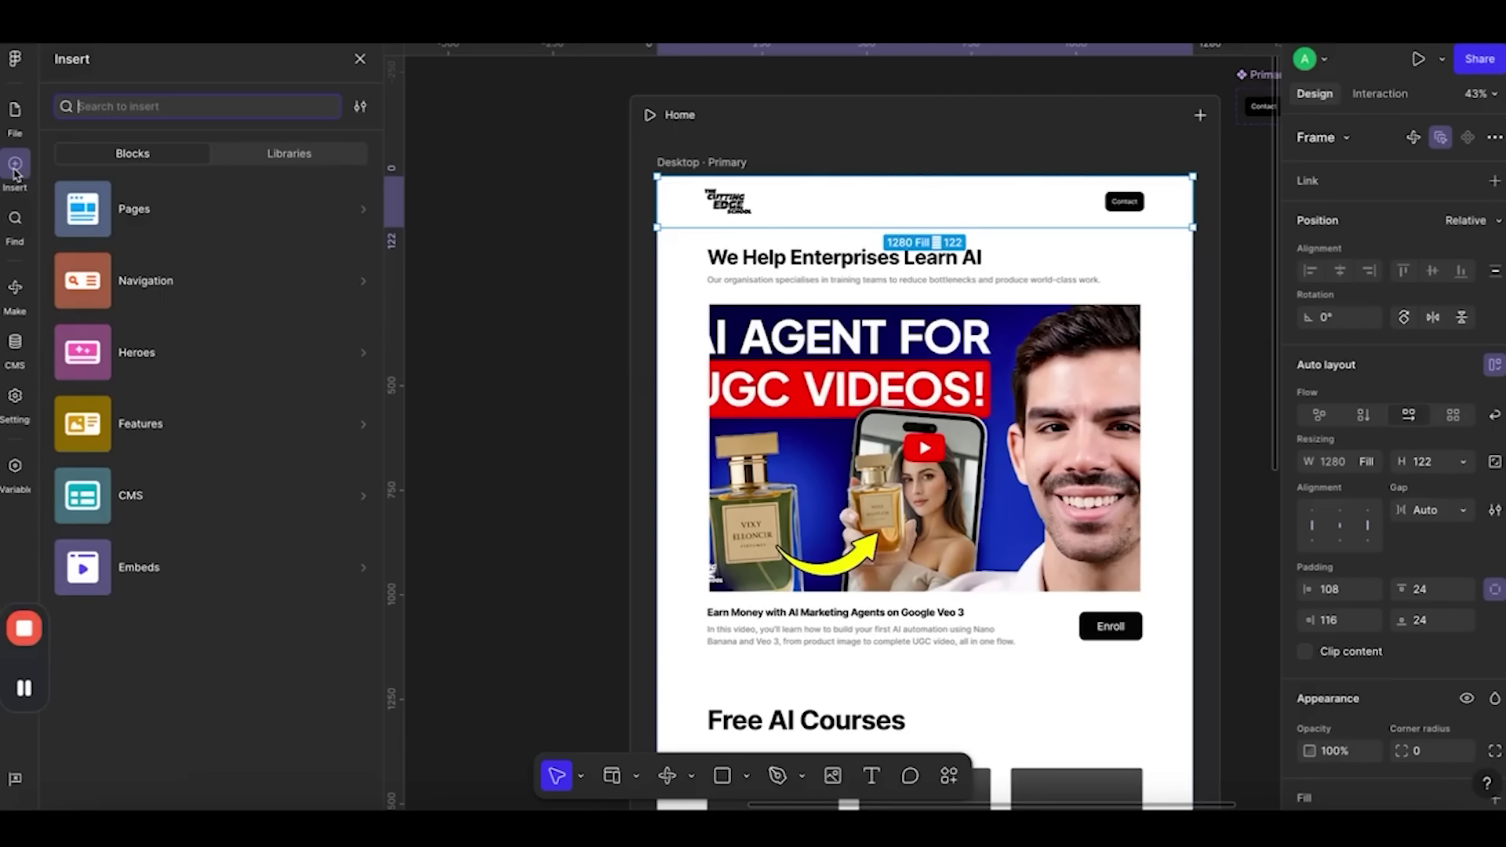
{"action": "mouse_move", "coordinate": [139, 201]}
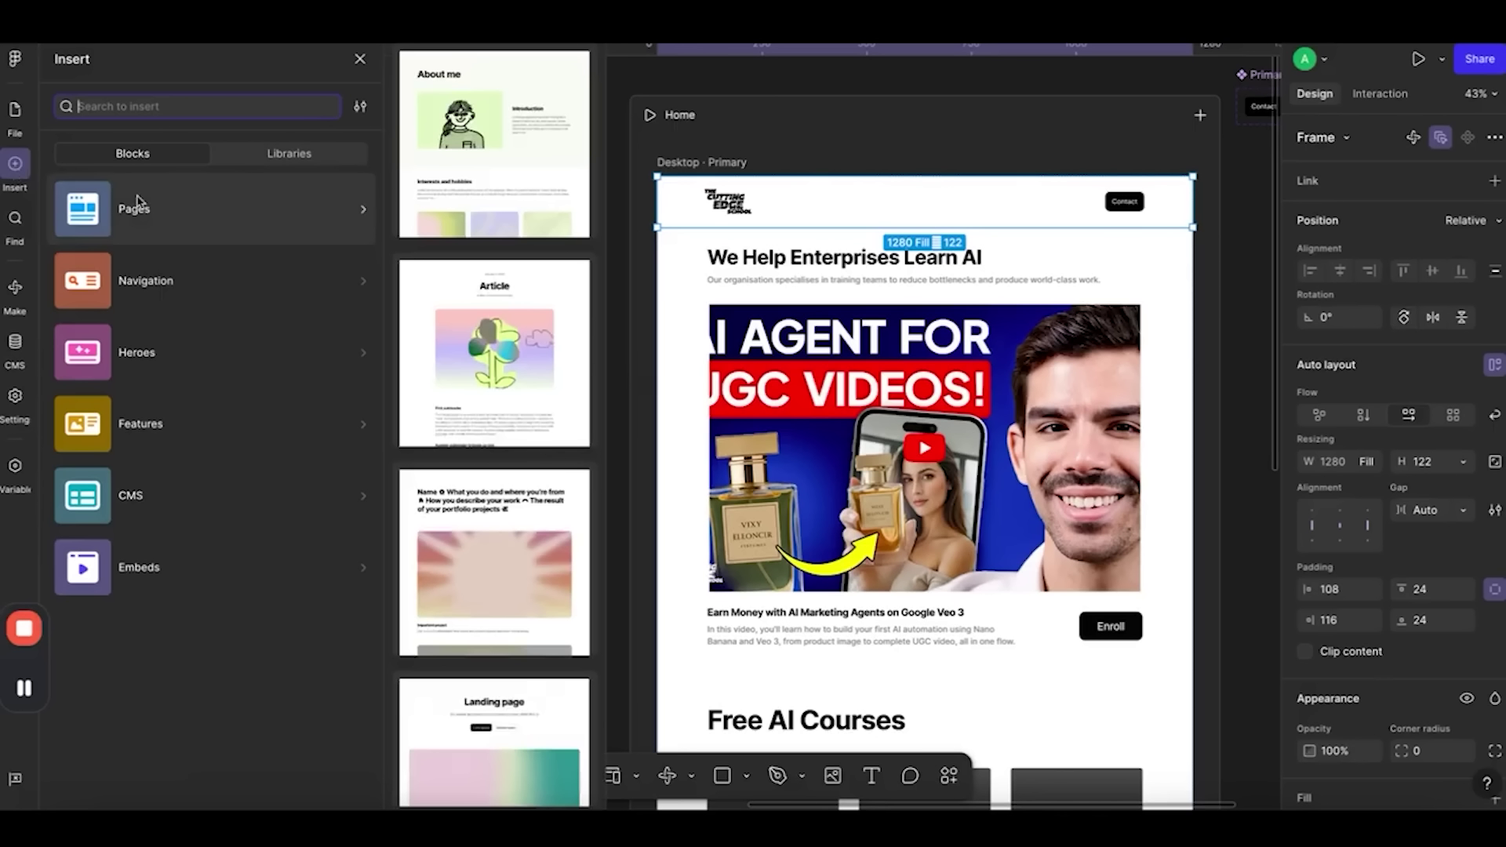
{"action": "mouse_move", "coordinate": [153, 581]}
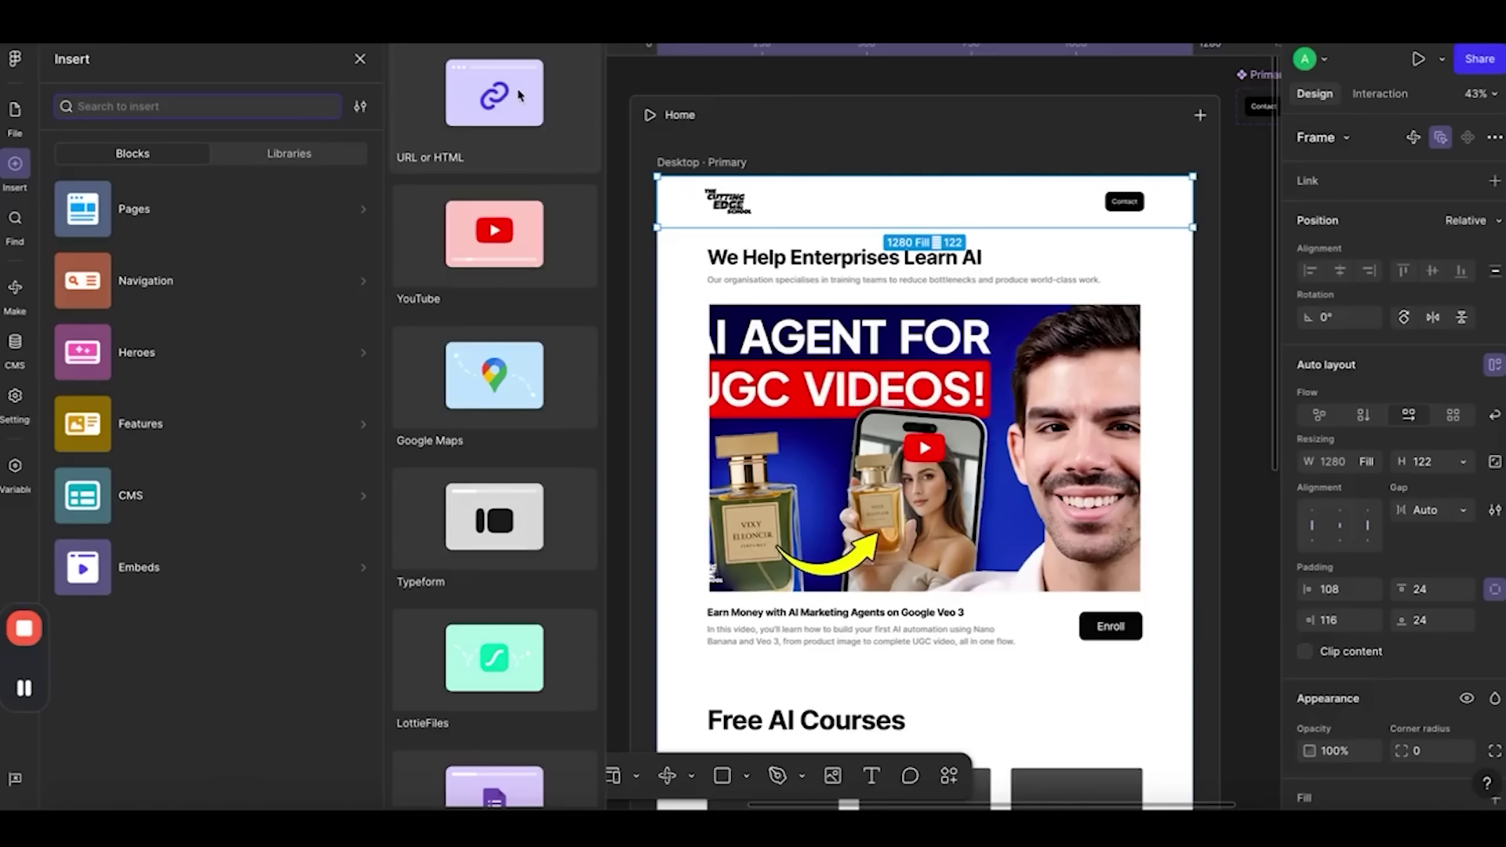
{"action": "scroll", "coordinate": [508, 400], "scroll_direction": "down", "scroll_amount": 1}
{"action": "scroll", "coordinate": [509, 400], "scroll_direction": "down", "scroll_amount": 4}
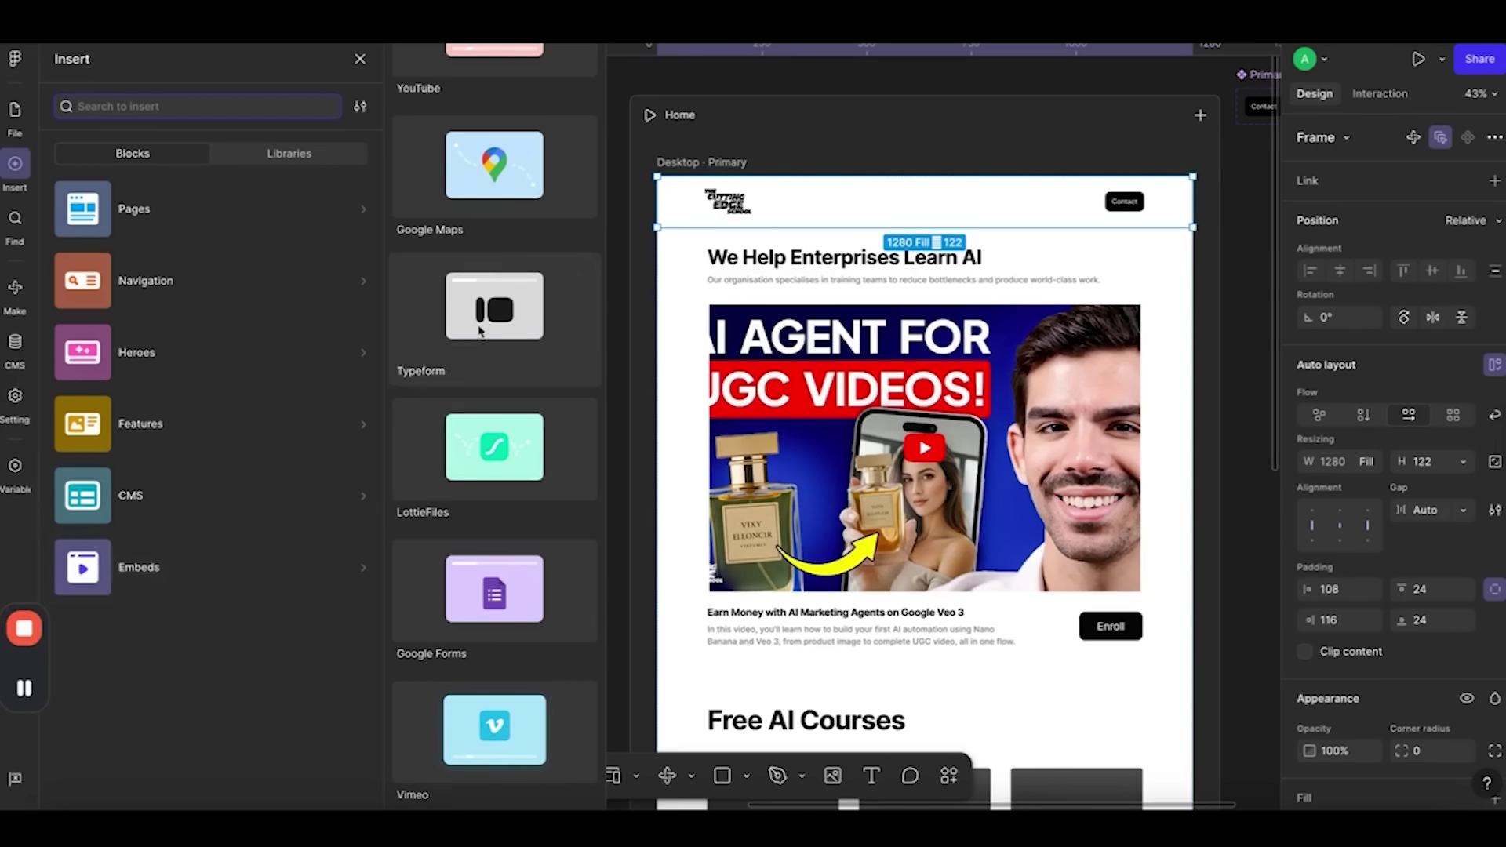
{"action": "scroll", "coordinate": [511, 252], "scroll_direction": "up", "scroll_amount": 4}
{"action": "left_click_drag", "start_coordinate": [480, 239], "coordinate": [846, 302]}
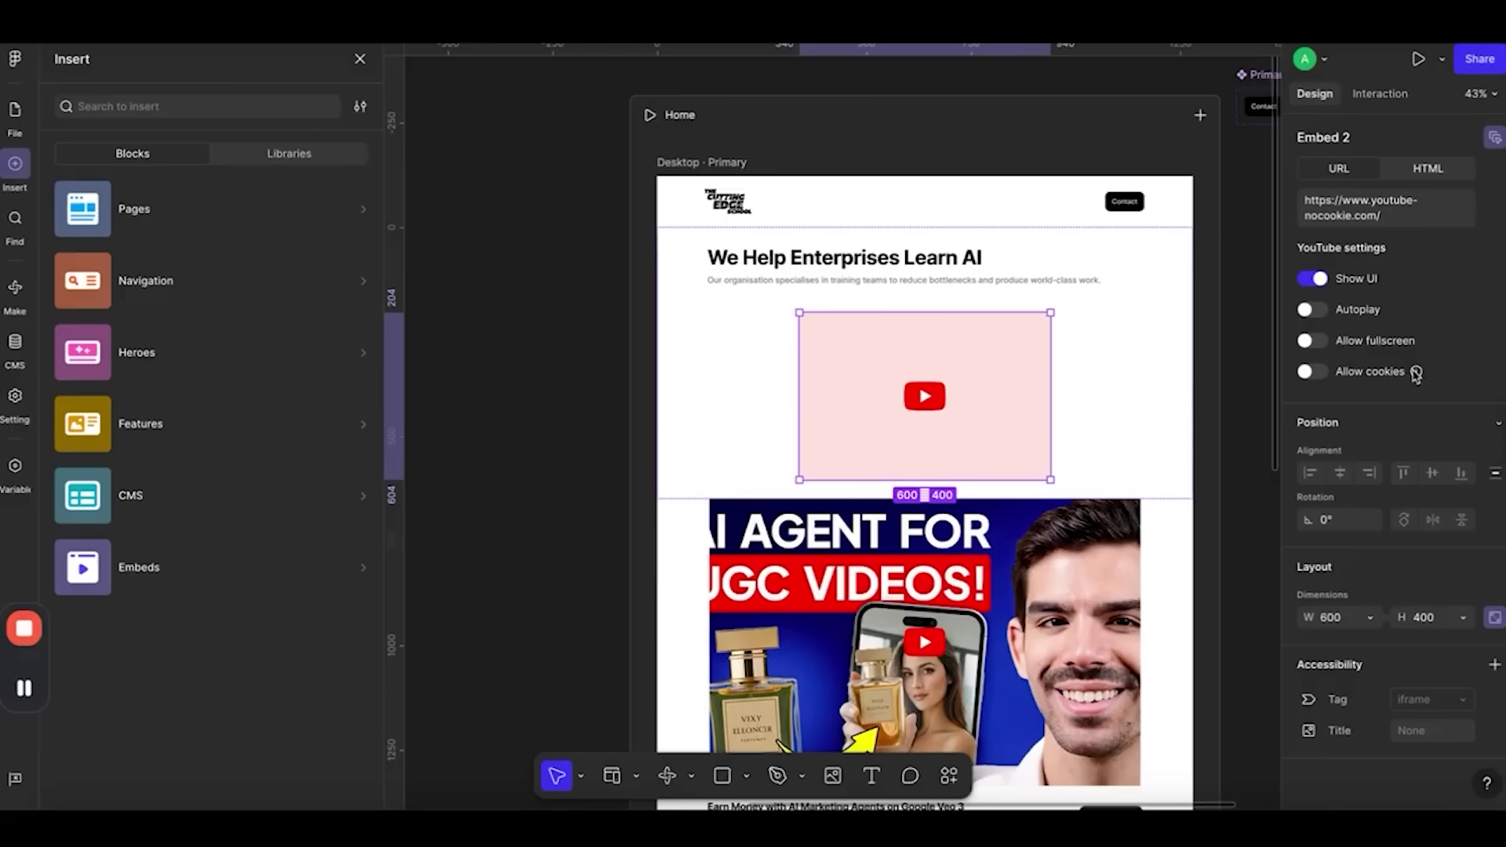
{"action": "mouse_move", "coordinate": [1406, 381]}
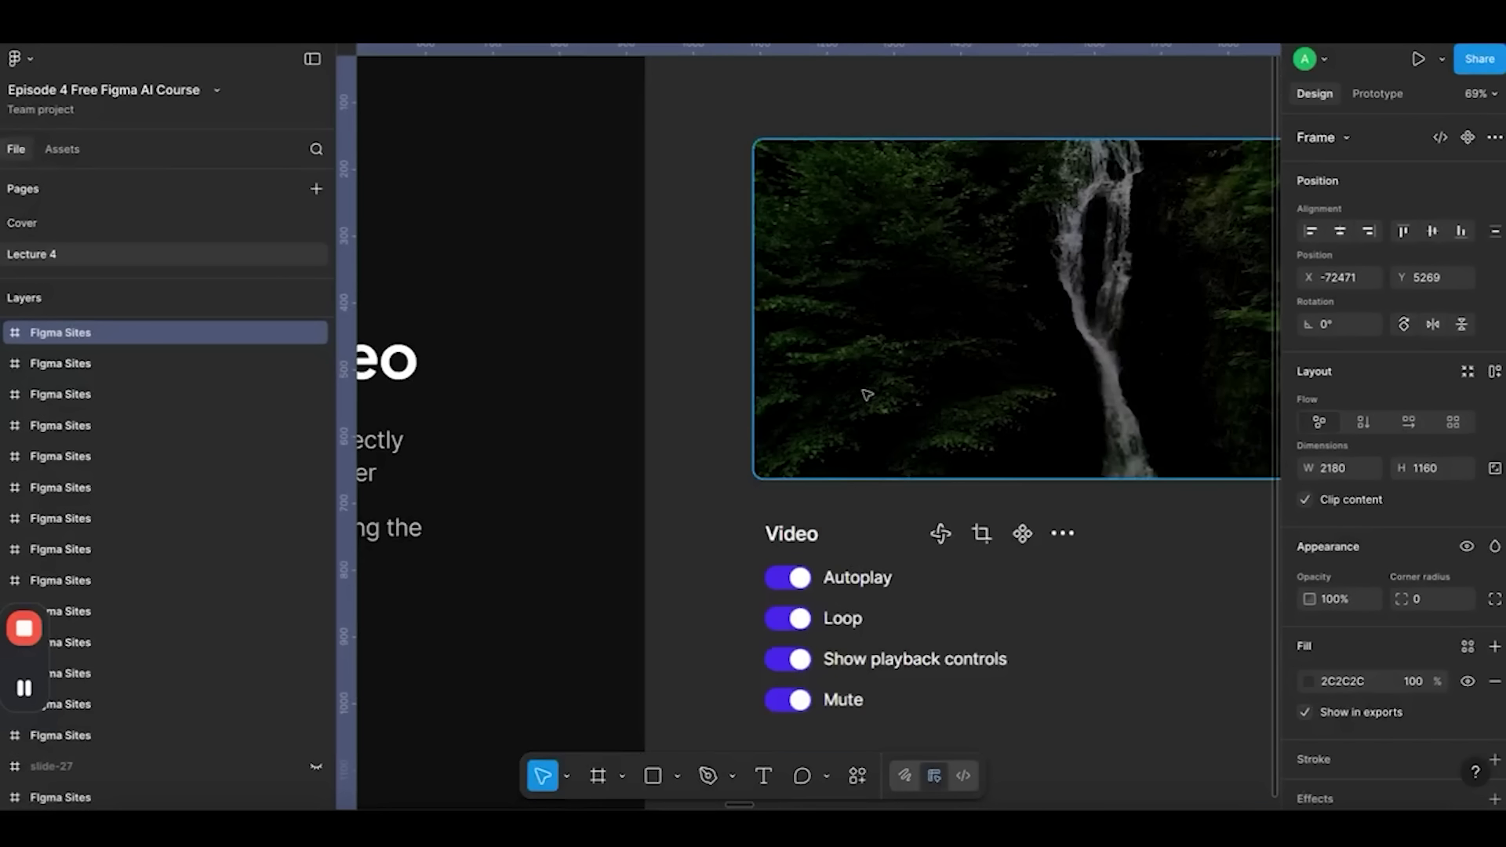
Switch to the course slides, read "Upload or Embed Video" with the interface hidden, and advance to "Create Text Style for each Breakpoint"
{"action": "scroll", "coordinate": [863, 393], "scroll_direction": "down", "scroll_amount": 5}
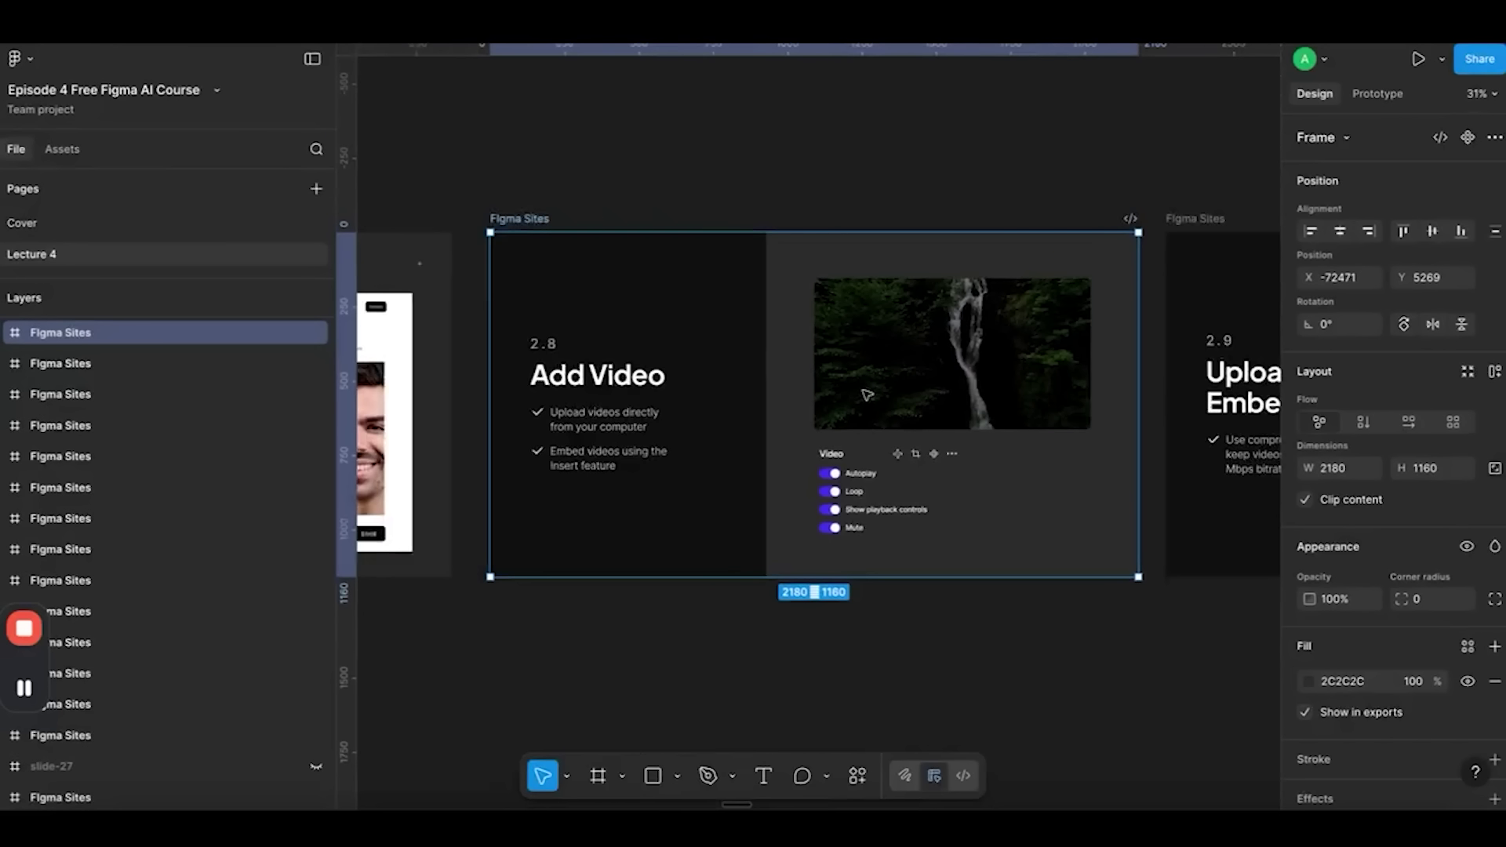
{"action": "scroll", "coordinate": [866, 395], "scroll_direction": "right", "scroll_amount": 3}
{"action": "left_click", "coordinate": [1081, 321]}
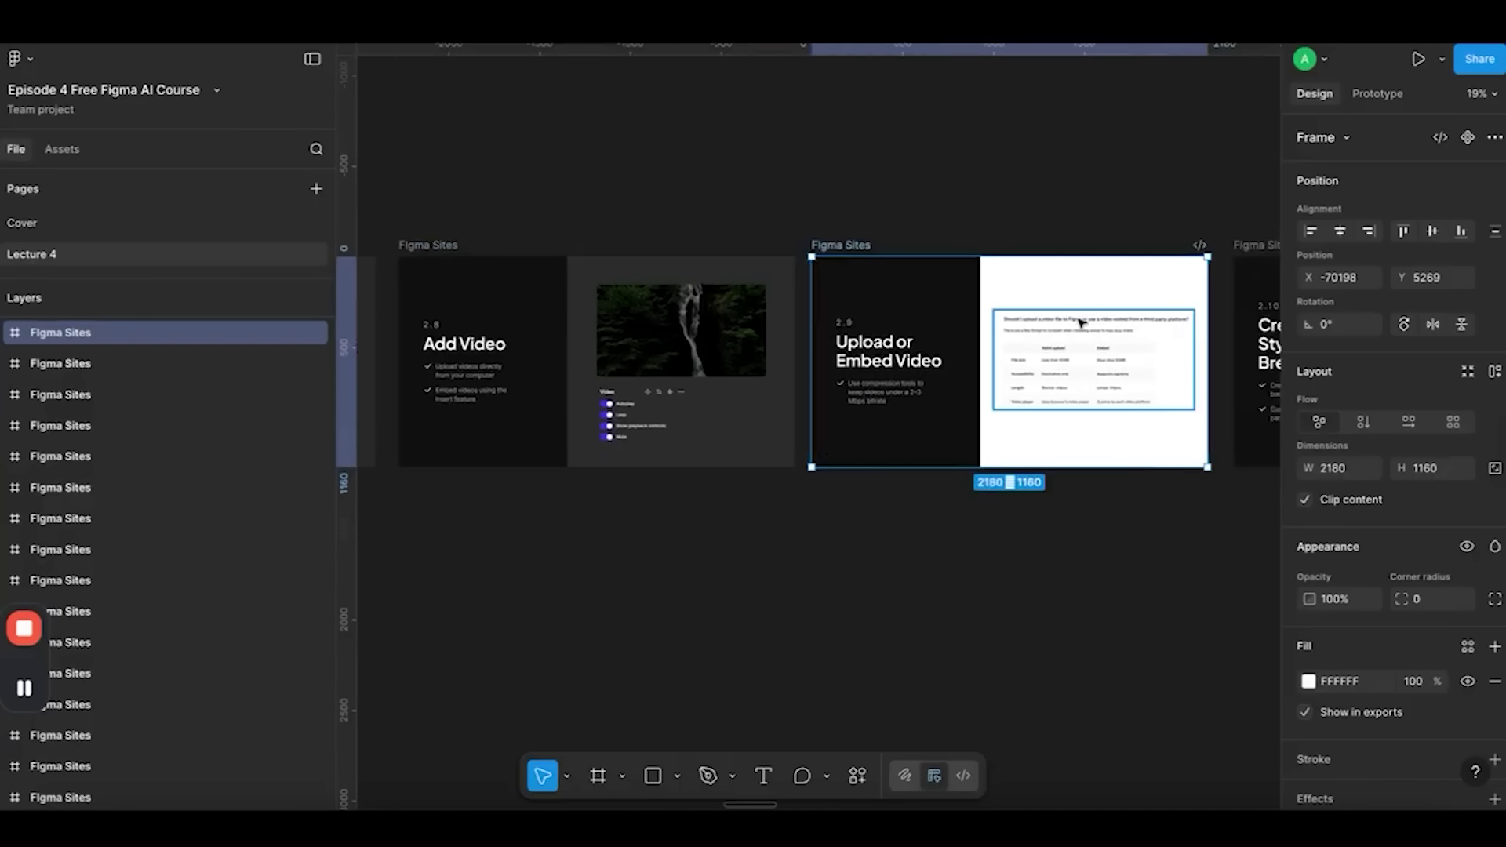
{"action": "scroll", "coordinate": [1081, 322], "scroll_direction": "up", "scroll_amount": 4}
{"action": "scroll", "coordinate": [1081, 322], "scroll_direction": "right", "scroll_amount": 2}
{"action": "key", "text": "ctrl+backslash"}
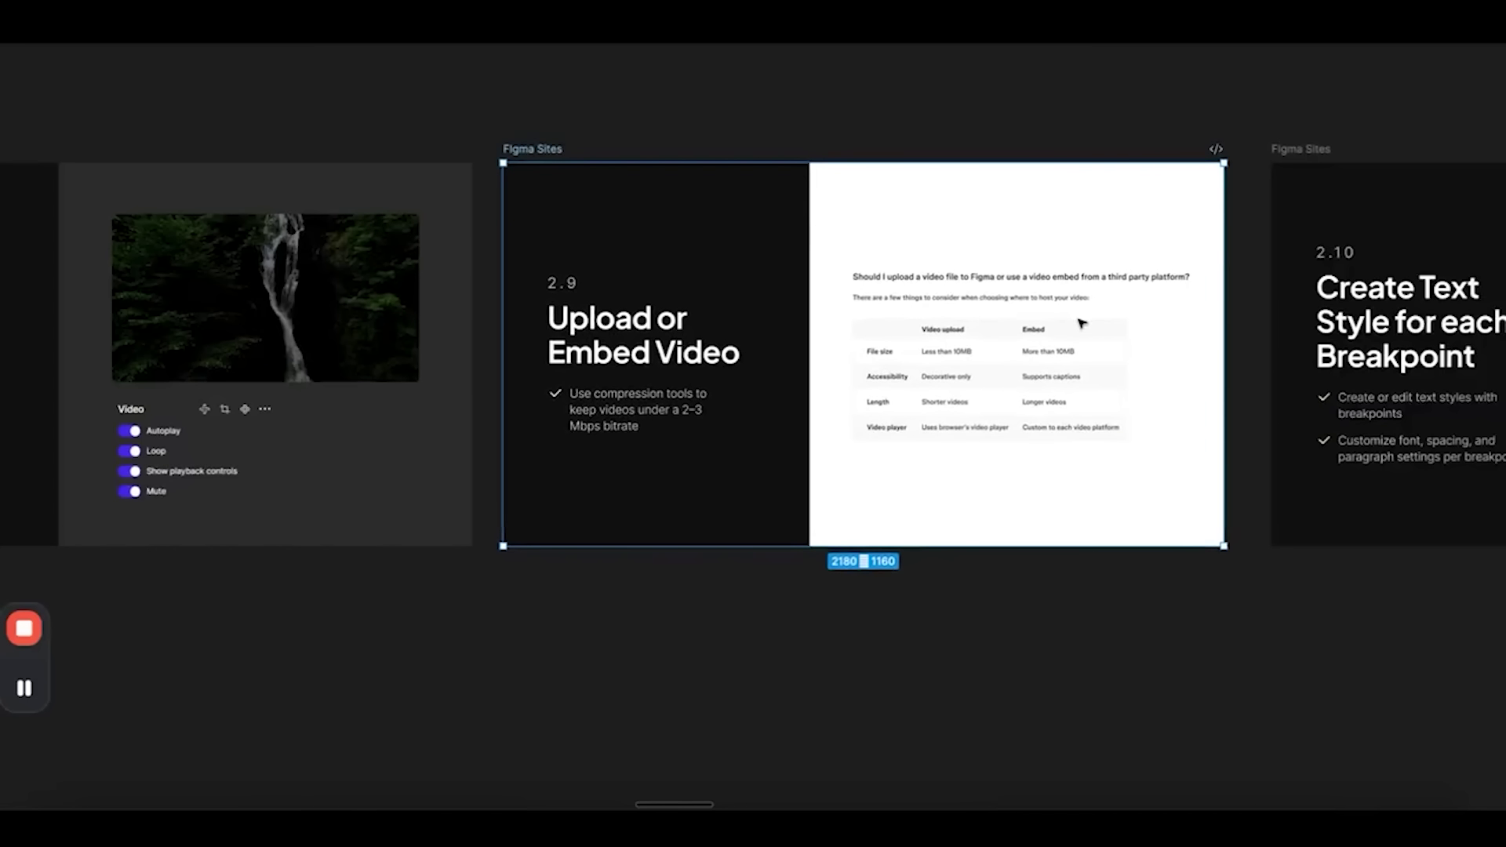
{"action": "scroll", "coordinate": [1051, 281], "scroll_direction": "up", "scroll_amount": 3}
{"action": "scroll", "coordinate": [1051, 281], "scroll_direction": "up", "scroll_amount": 3}
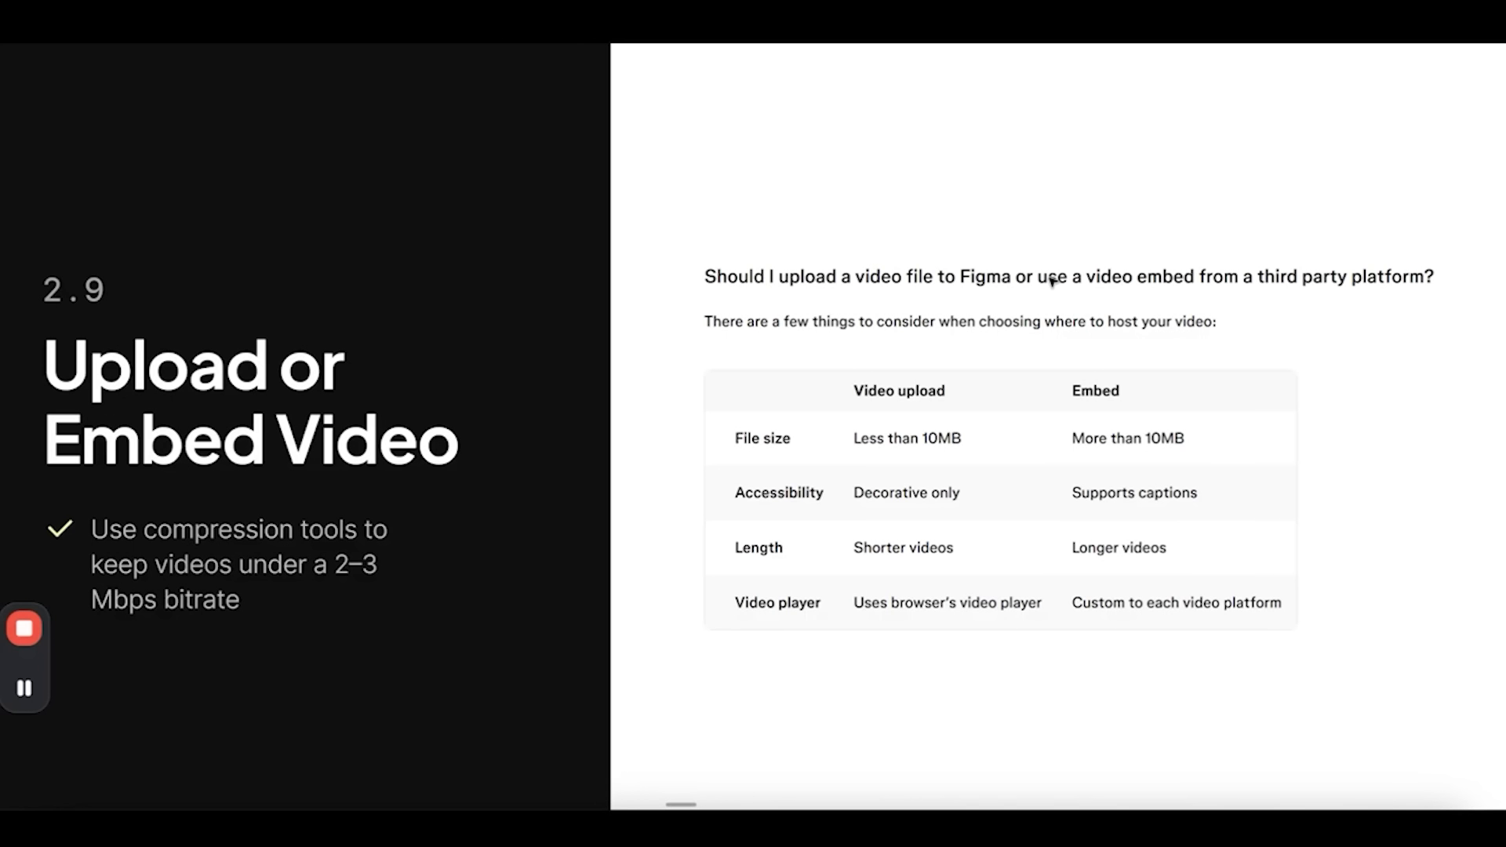
{"action": "scroll", "coordinate": [1051, 281], "scroll_direction": "down", "scroll_amount": 3}
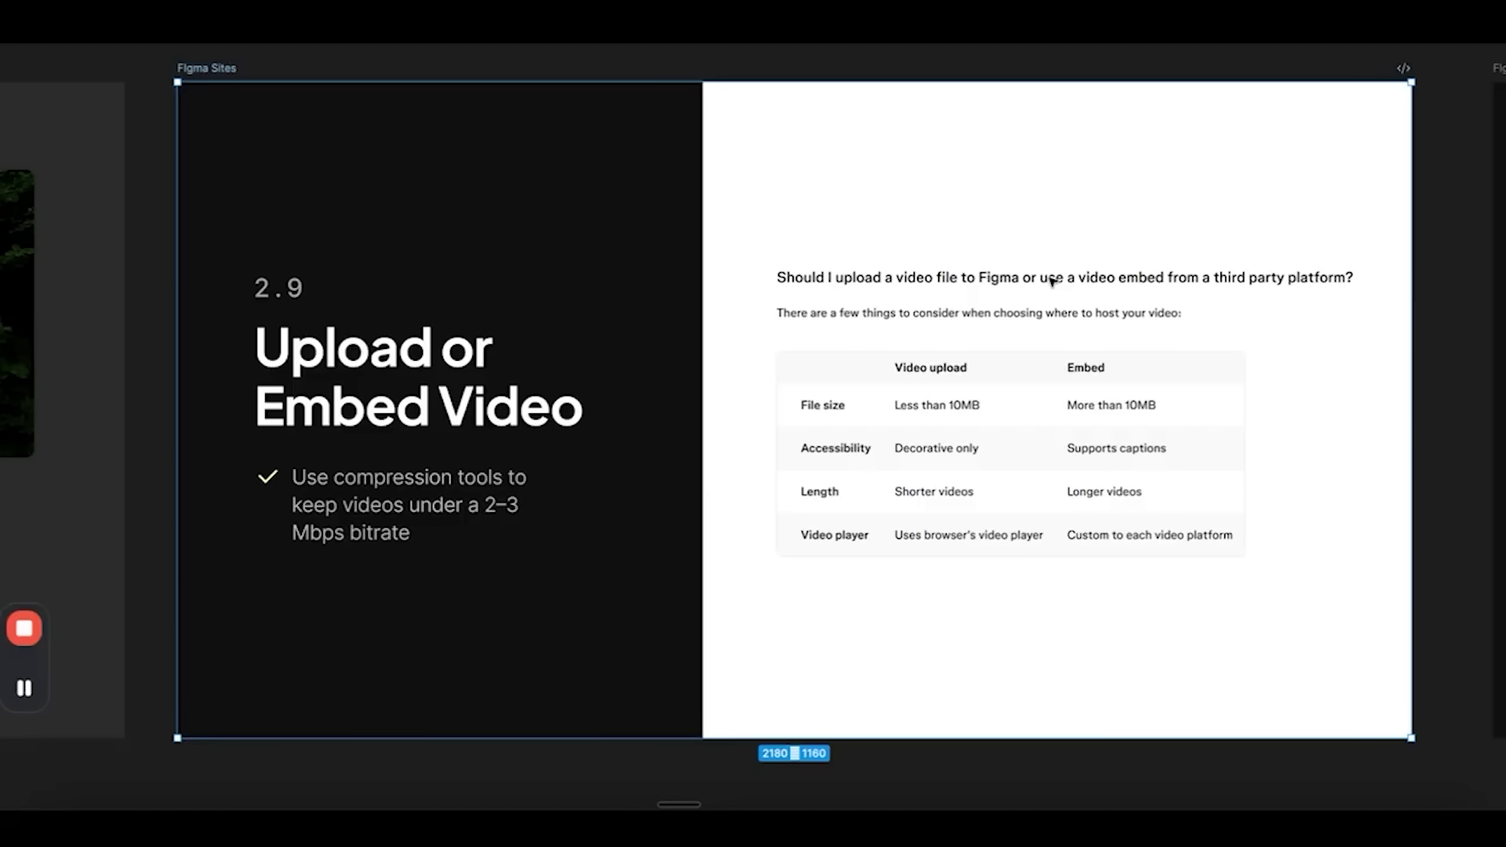
{"action": "key", "text": "Right"}
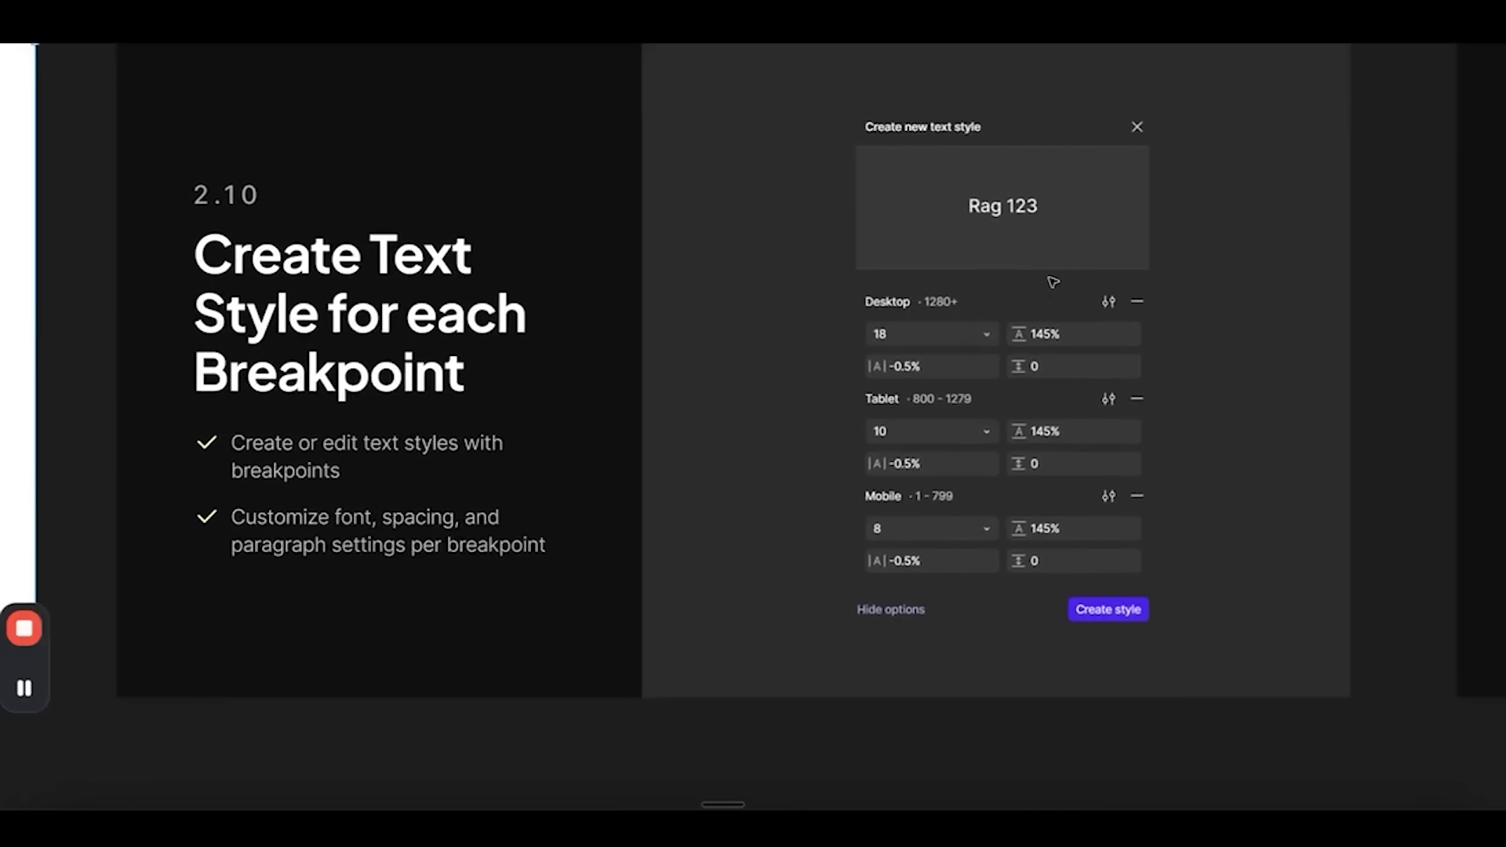
{"action": "scroll", "coordinate": [971, 270], "scroll_direction": "up", "scroll_amount": 2}
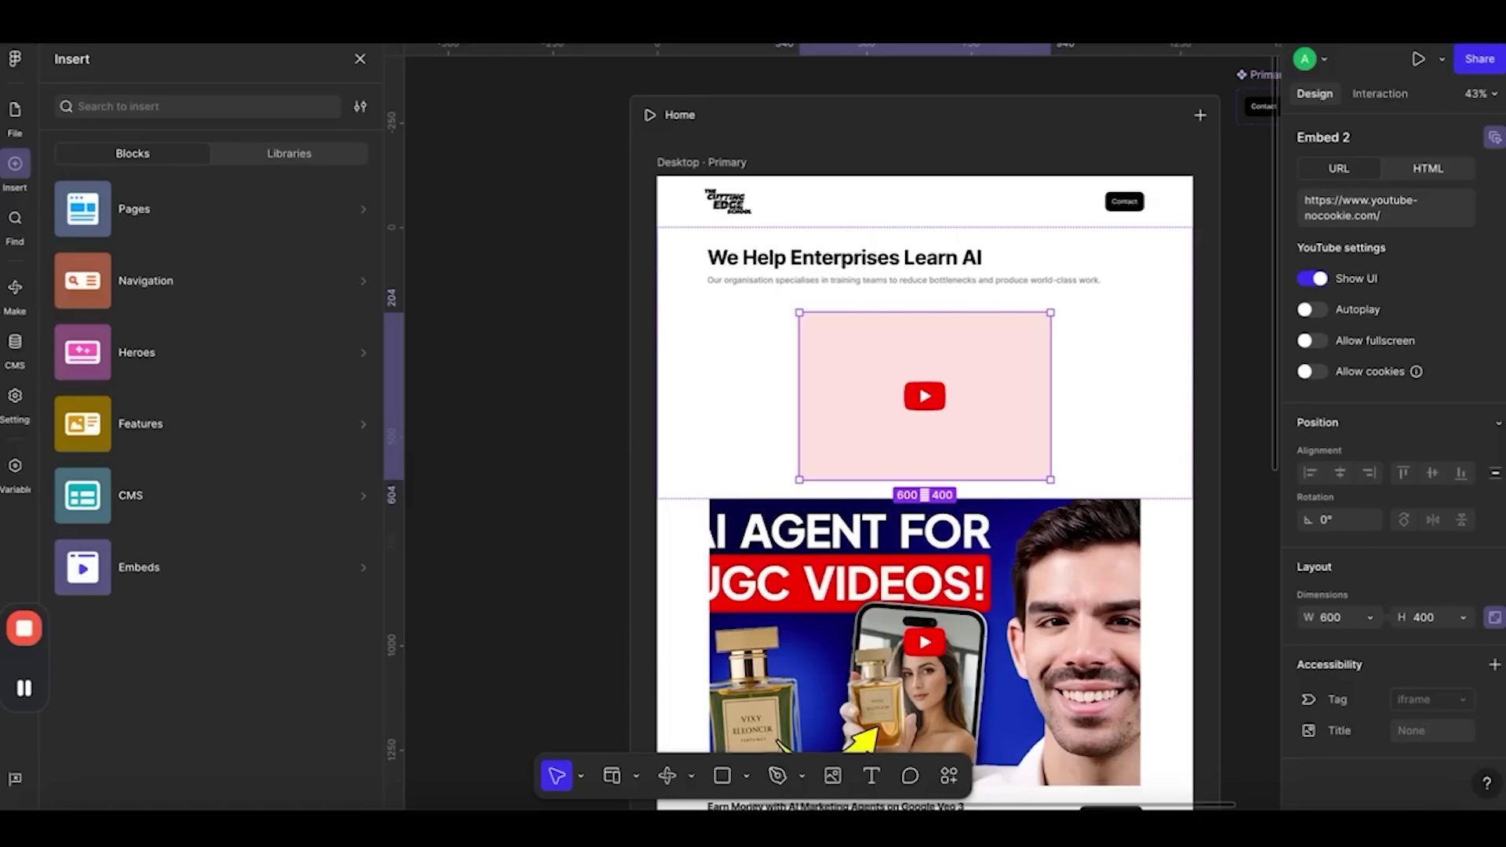
Return to the Free Ai courses site and view the breakpoint options for a new text style on the "We Help Enterprises Learn AI" heading, then cancel
{"action": "scroll", "coordinate": [1100, 427], "scroll_direction": "up", "scroll_amount": 2}
{"action": "scroll", "coordinate": [1101, 427], "scroll_direction": "down", "scroll_amount": 1}
{"action": "left_click", "coordinate": [718, 200]}
{"action": "scroll", "coordinate": [619, 202], "scroll_direction": "up", "scroll_amount": 3}
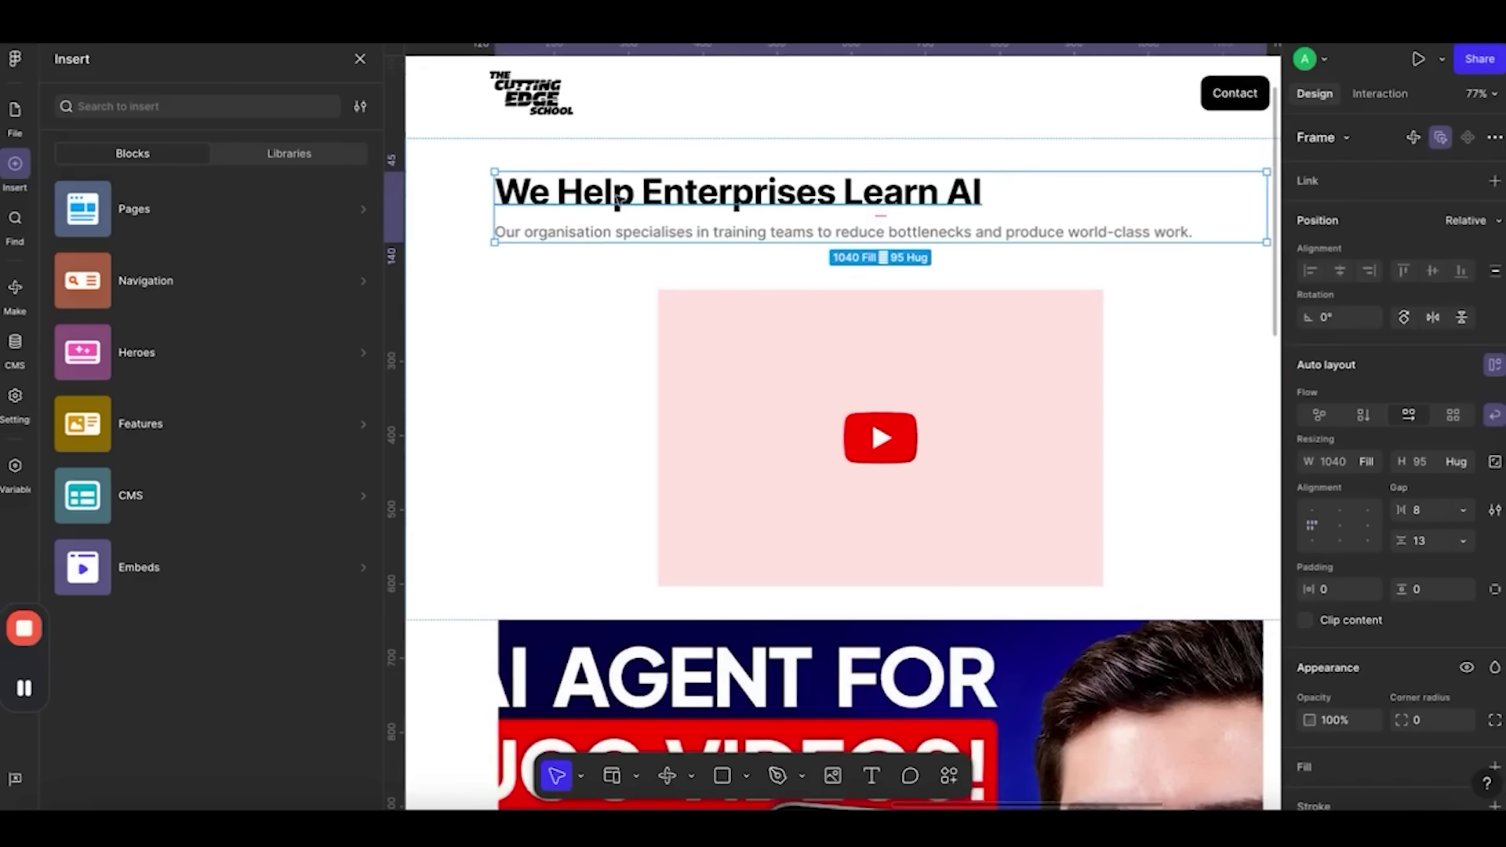
{"action": "left_click", "coordinate": [620, 200]}
{"action": "scroll", "coordinate": [1484, 454], "scroll_direction": "down", "scroll_amount": 3}
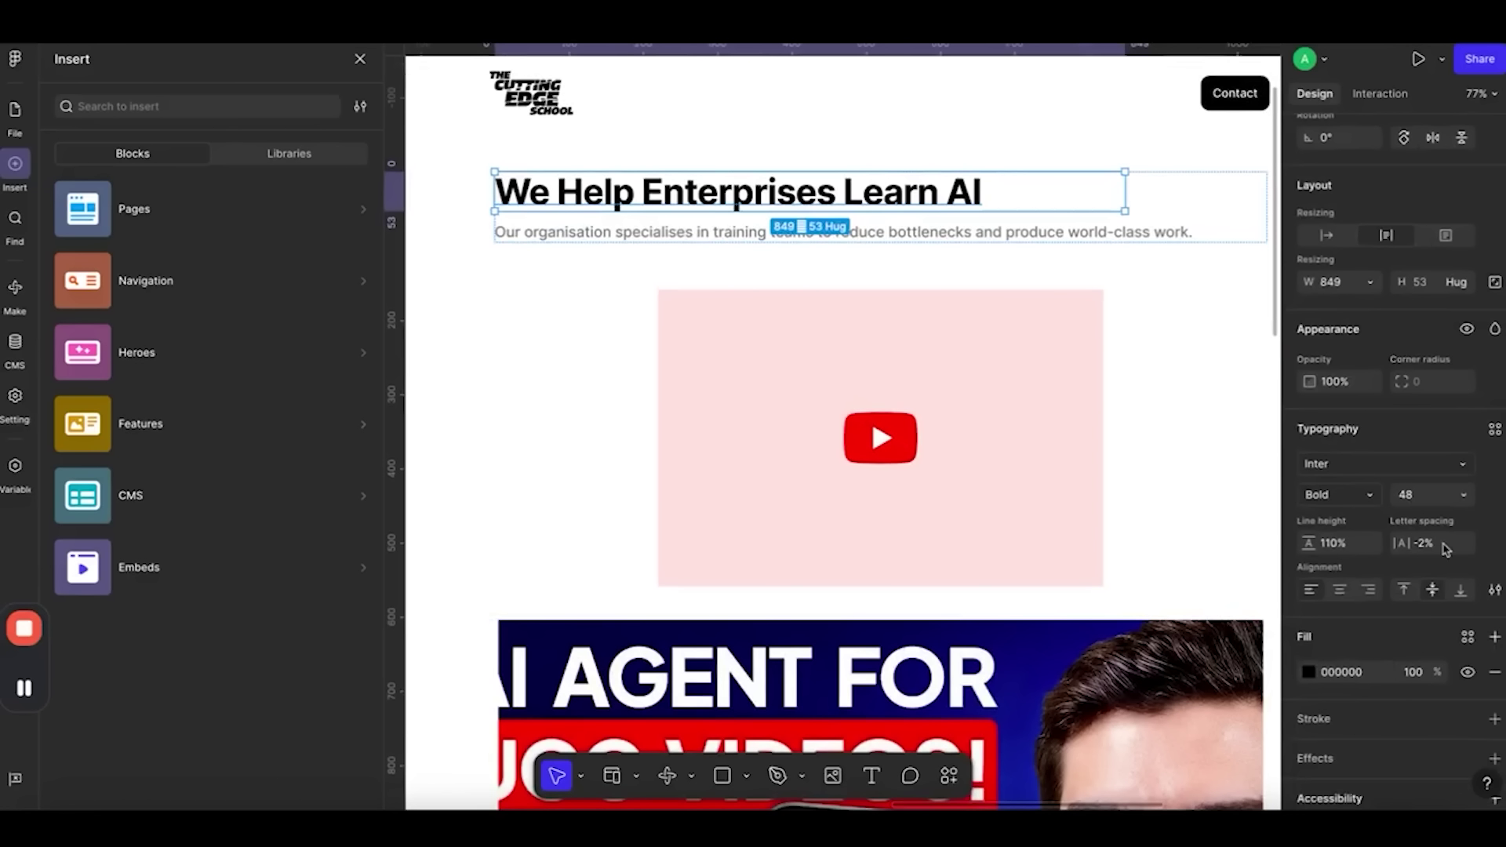
{"action": "left_click", "coordinate": [1494, 430]}
{"action": "left_click", "coordinate": [1239, 429]}
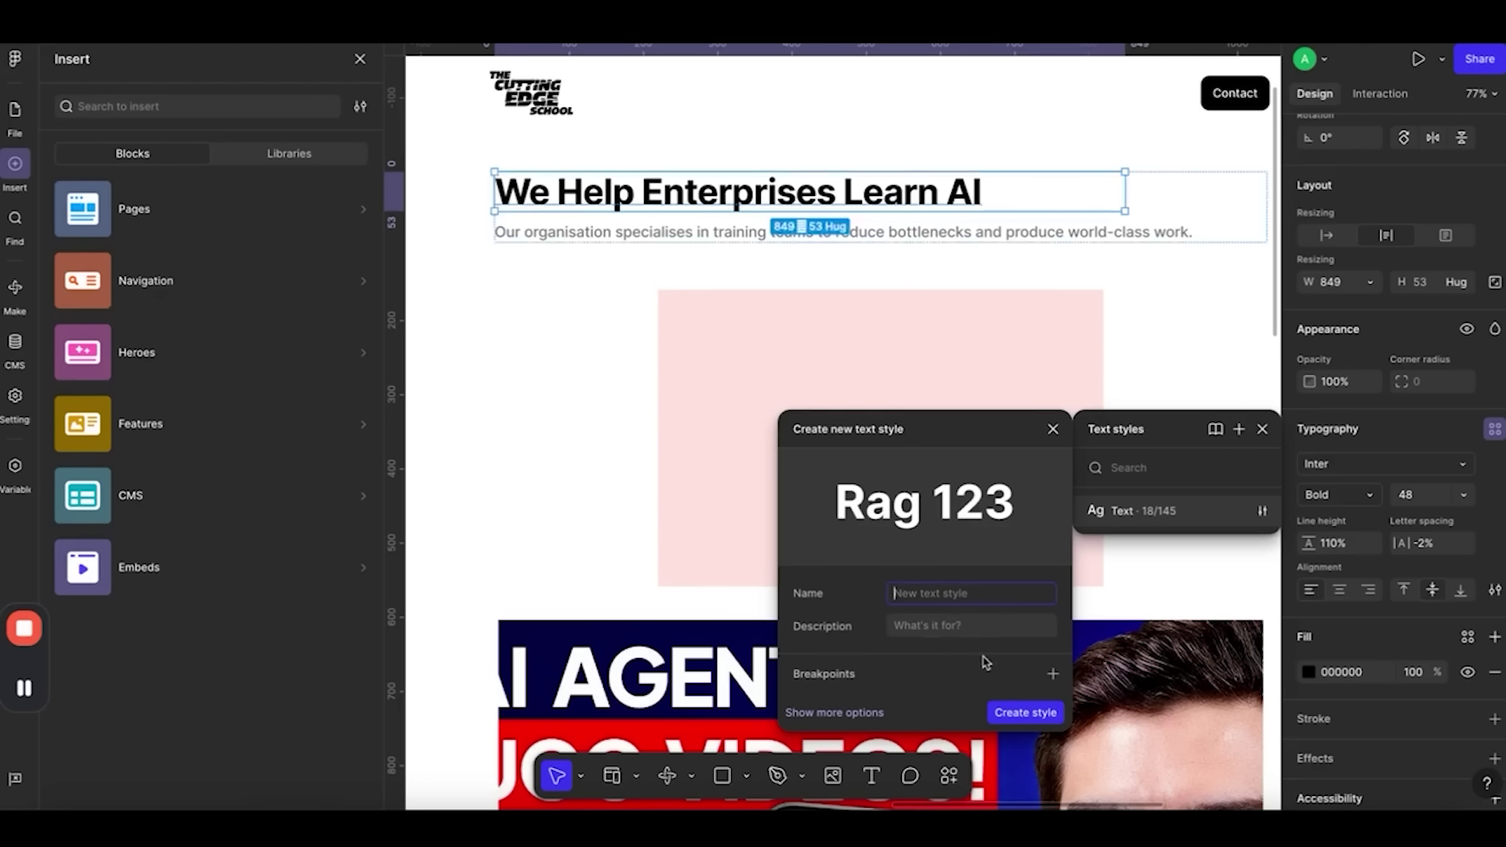
{"action": "left_click", "coordinate": [1053, 673]}
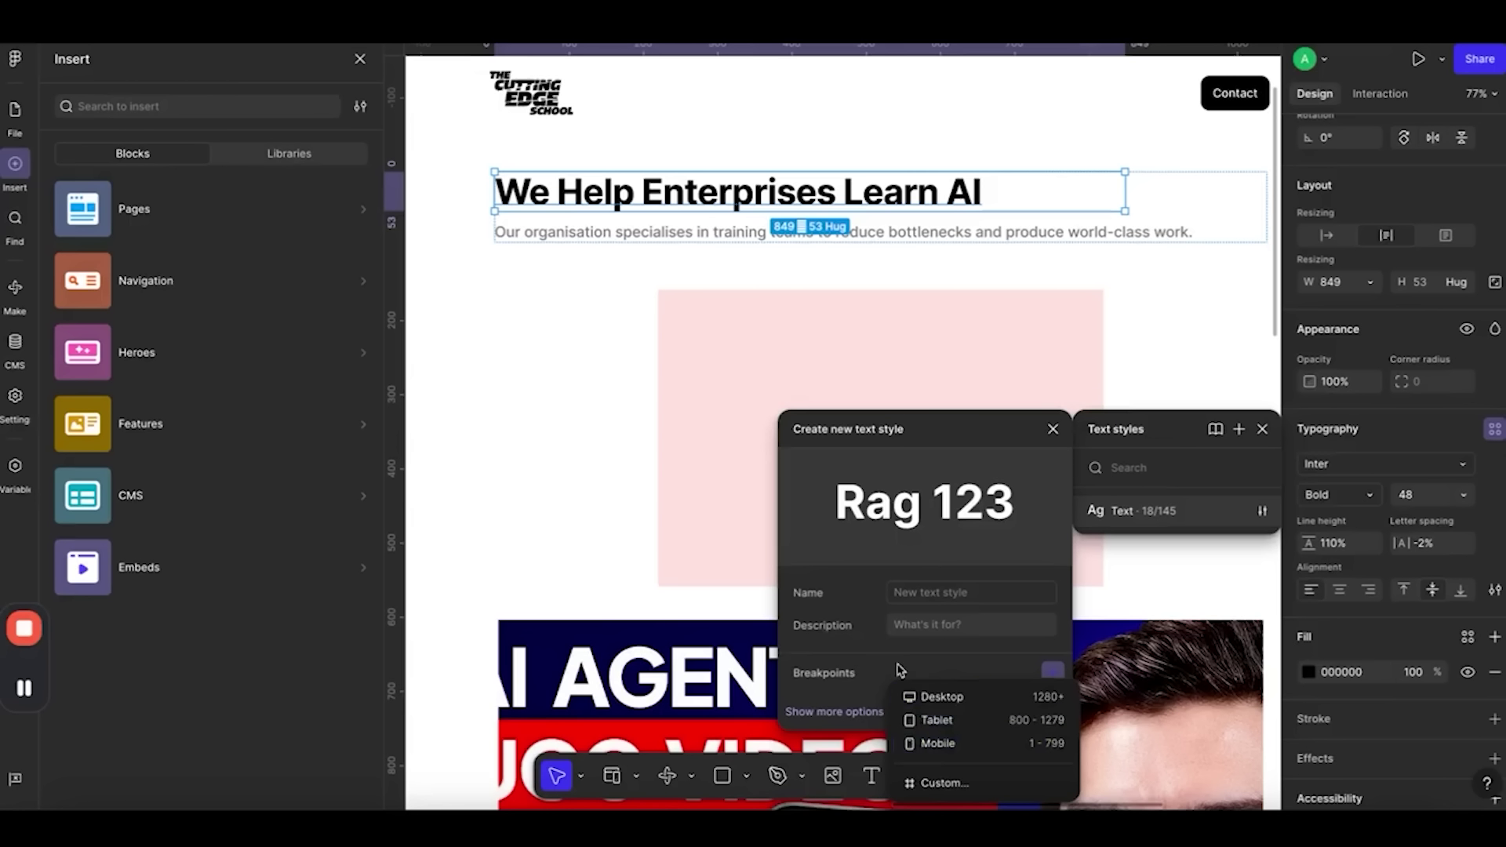
{"action": "key", "text": "Escape"}
{"action": "key", "text": "Escape"}
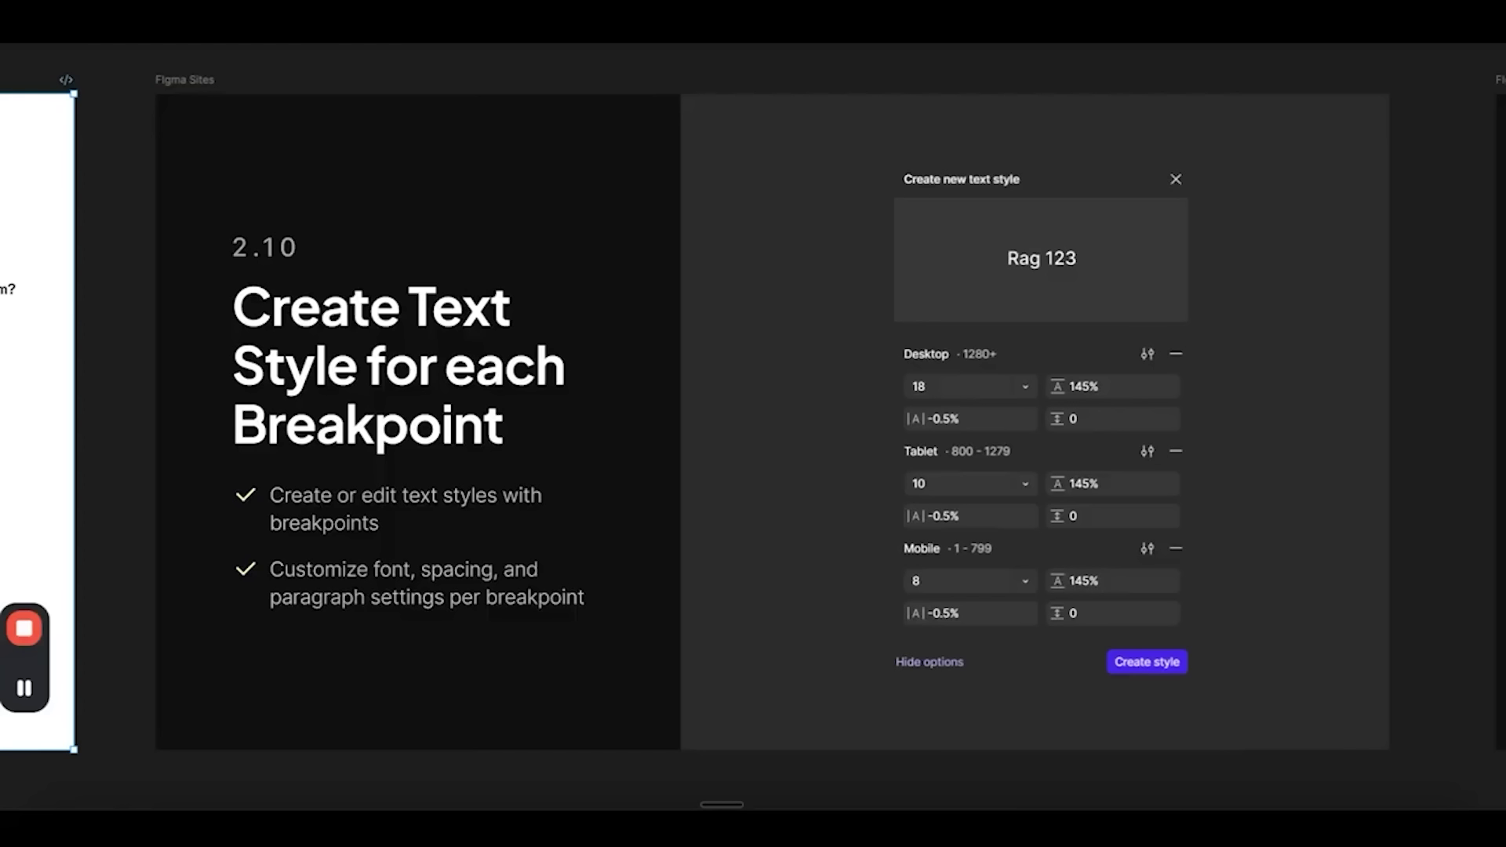
Switch to the course slides, select the "Create Text Style for each Breakpoint" slide, and advance to the next one
{"action": "left_click", "coordinate": [193, 82]}
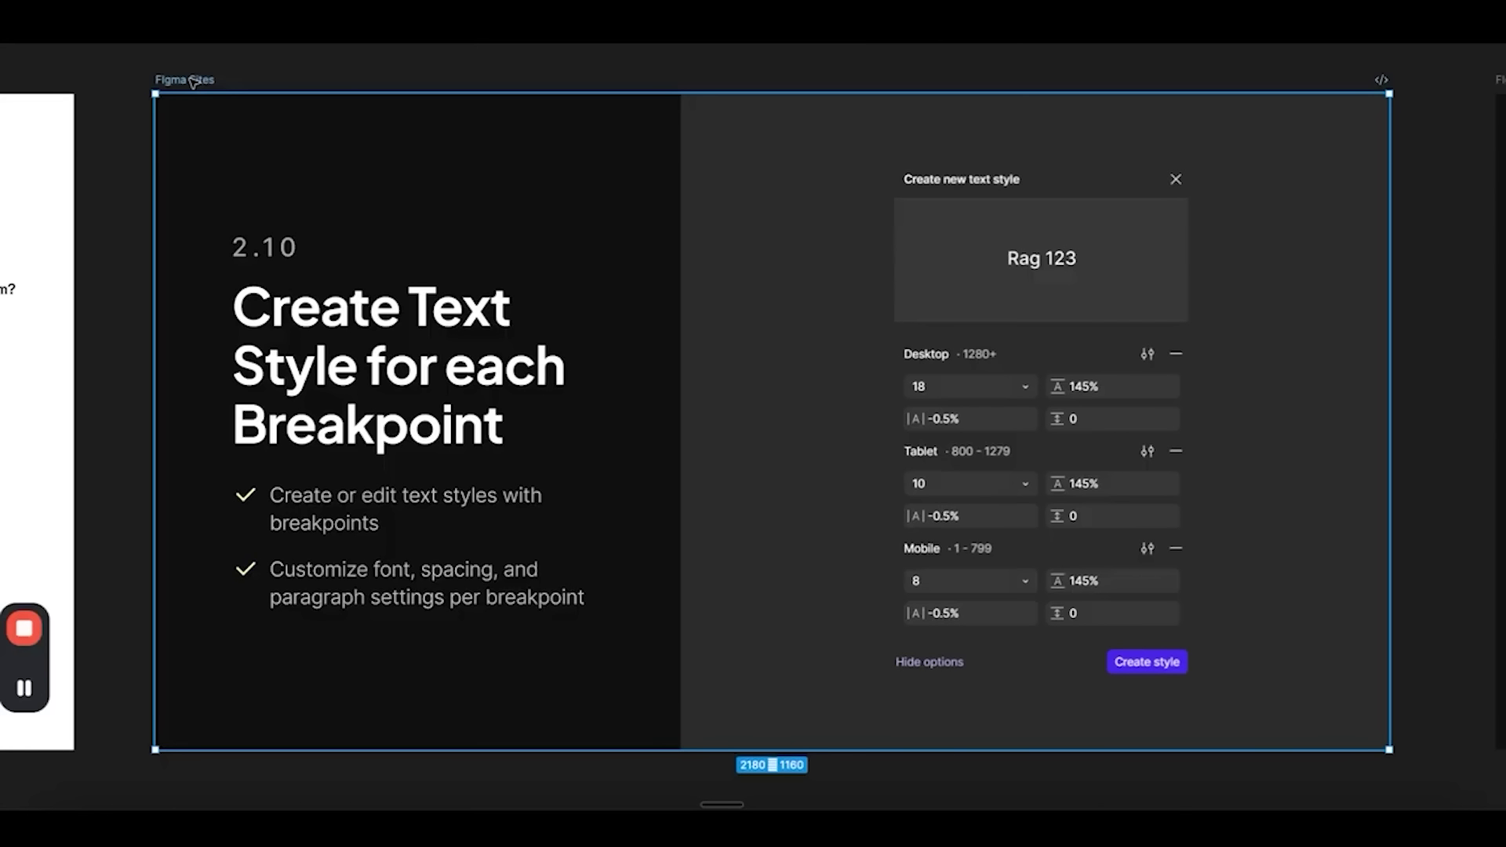
{"action": "key", "text": "n"}
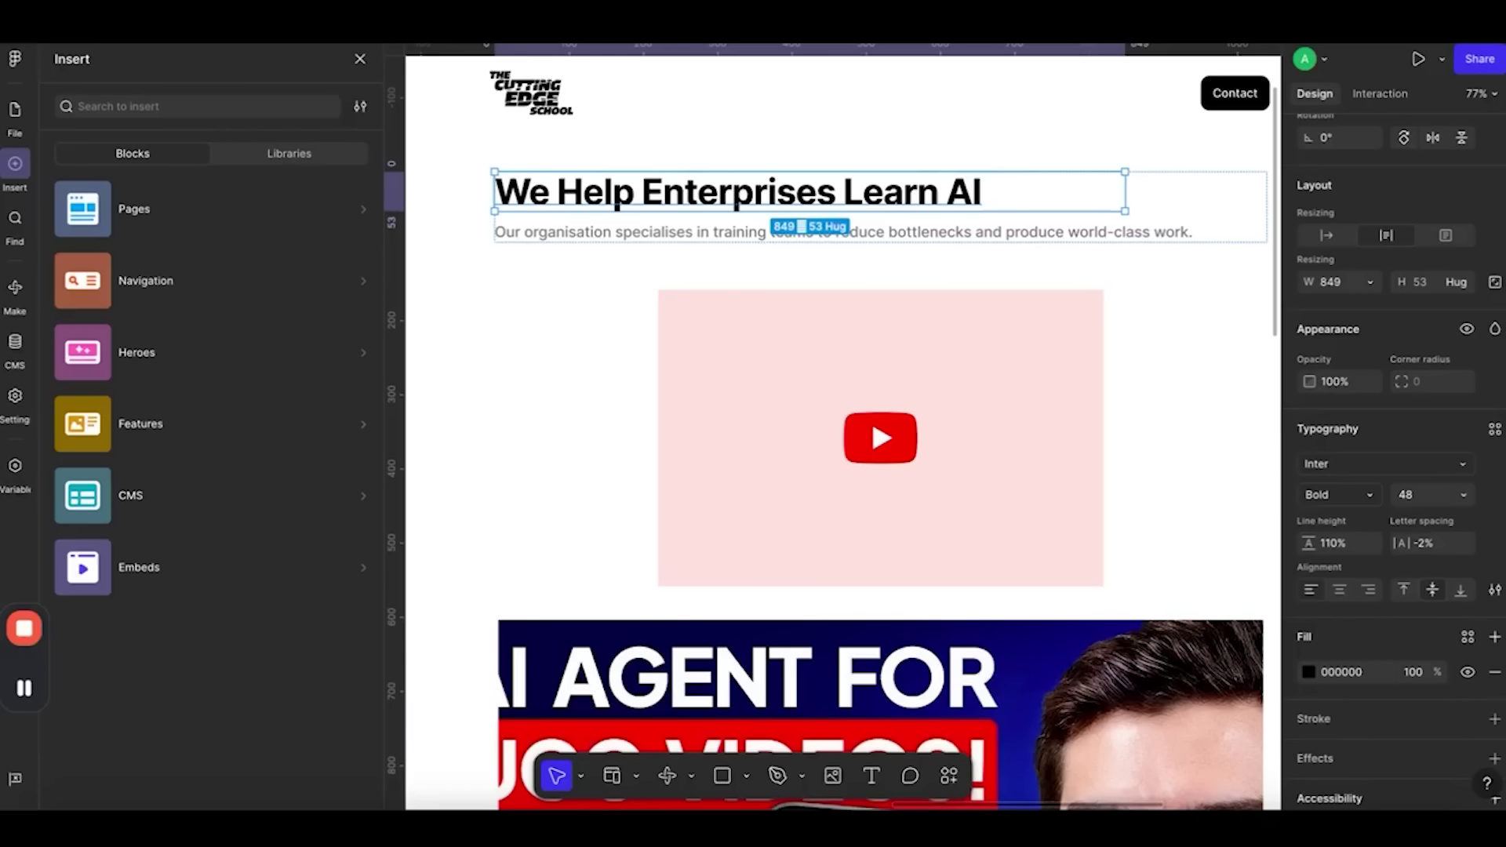
Return to the Free Ai courses site and examine the Primary button component set, its Contact variants and its Size property
{"action": "scroll", "coordinate": [820, 162], "scroll_direction": "down", "scroll_amount": 3}
{"action": "scroll", "coordinate": [786, 188], "scroll_direction": "right", "scroll_amount": 5}
{"action": "scroll", "coordinate": [794, 235], "scroll_direction": "up", "scroll_amount": 5}
{"action": "left_click", "coordinate": [802, 276]}
{"action": "scroll", "coordinate": [1441, 251], "scroll_direction": "up", "scroll_amount": 5}
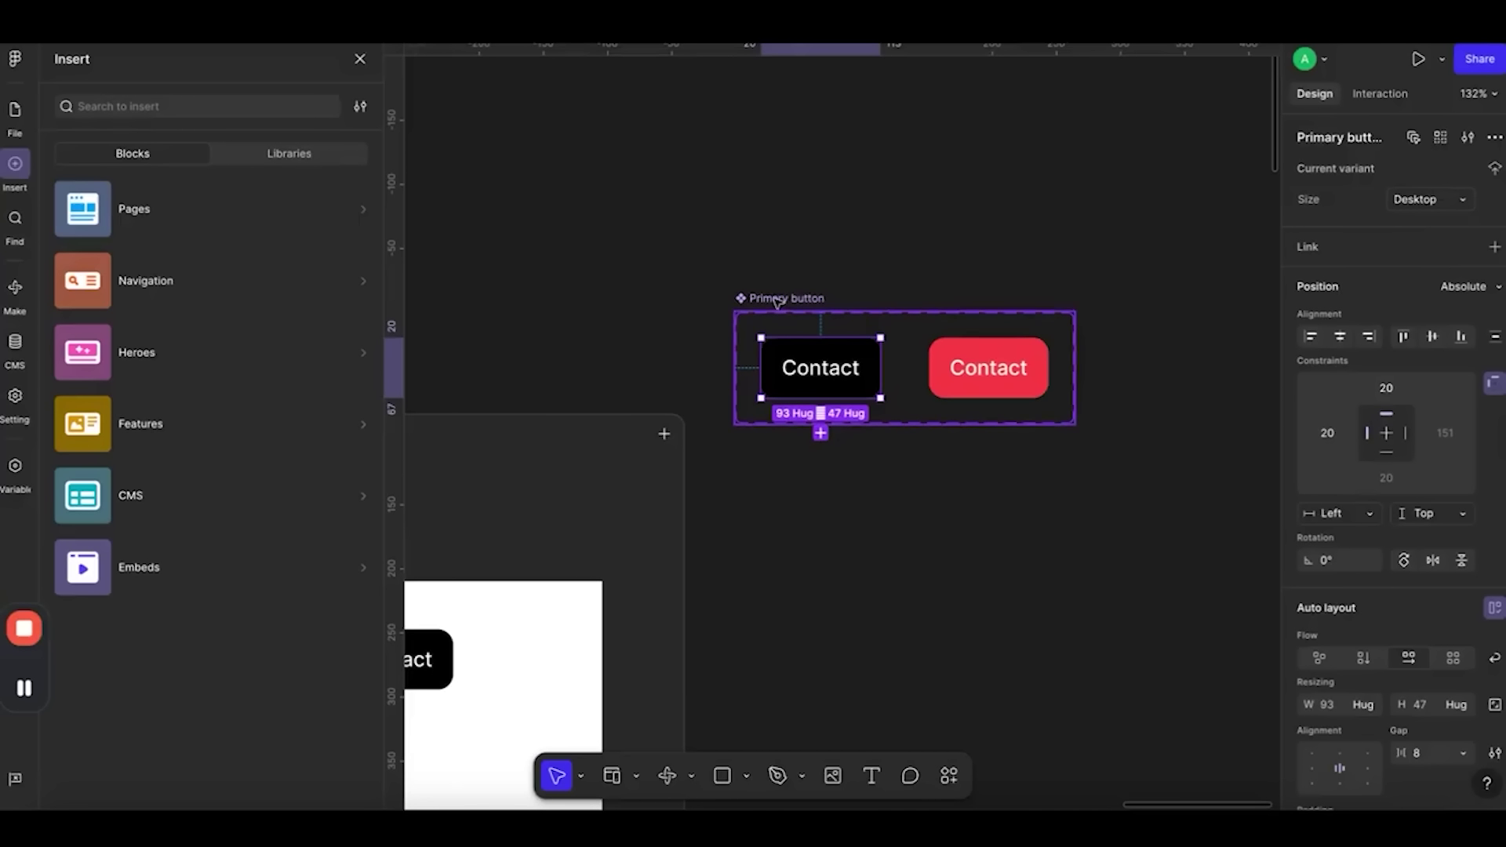
{"action": "left_click", "coordinate": [1331, 205]}
{"action": "left_click", "coordinate": [1494, 168]}
{"action": "key", "text": "Escape"}
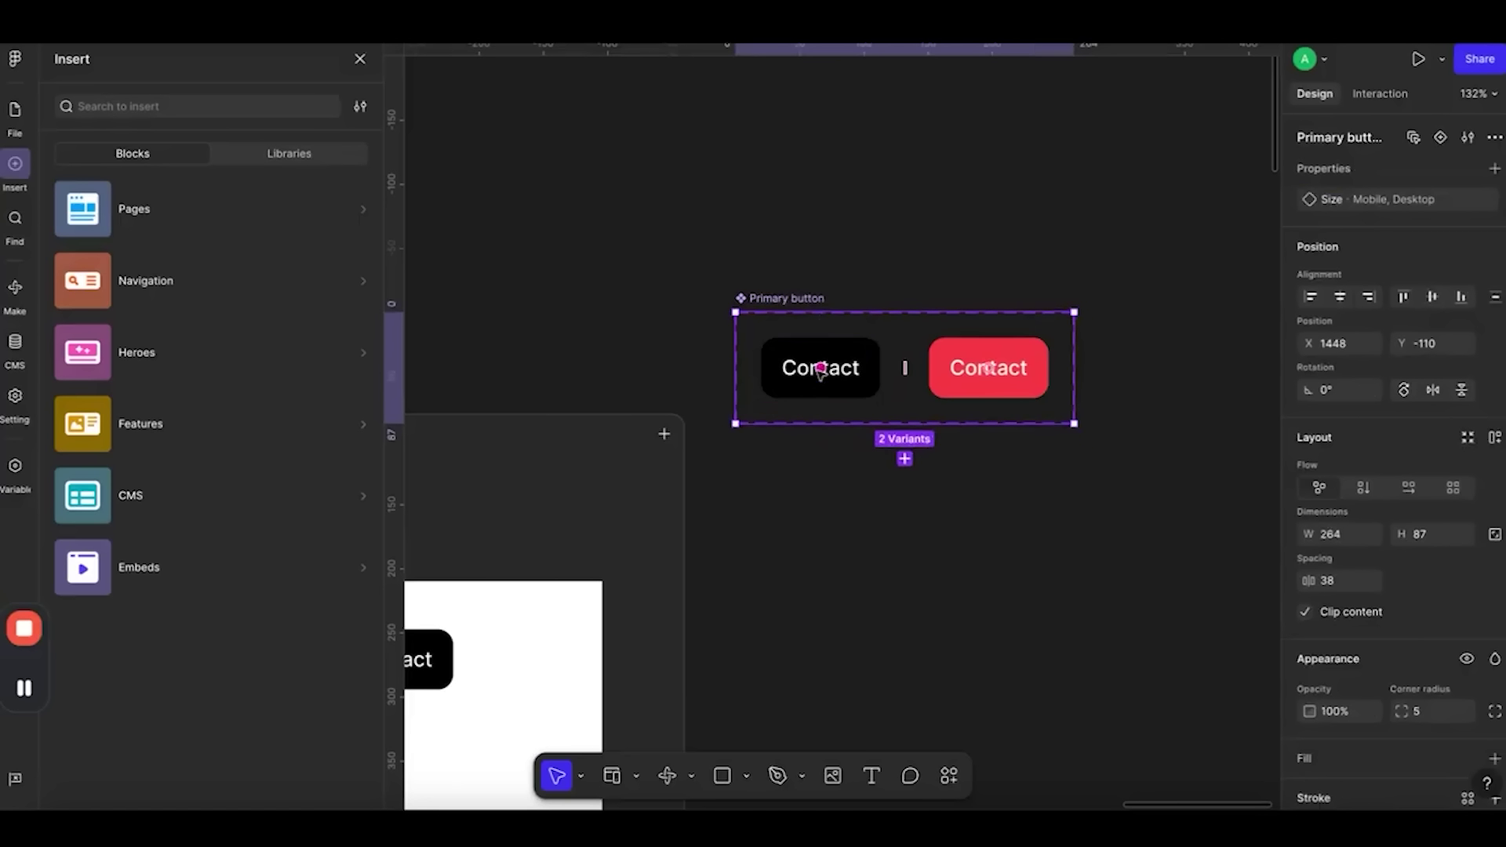
Compare the Desktop and Mobile variants of the Primary button component set with the Contact button on the Home webpage
{"action": "left_click", "coordinate": [850, 373]}
{"action": "left_click", "coordinate": [1441, 201]}
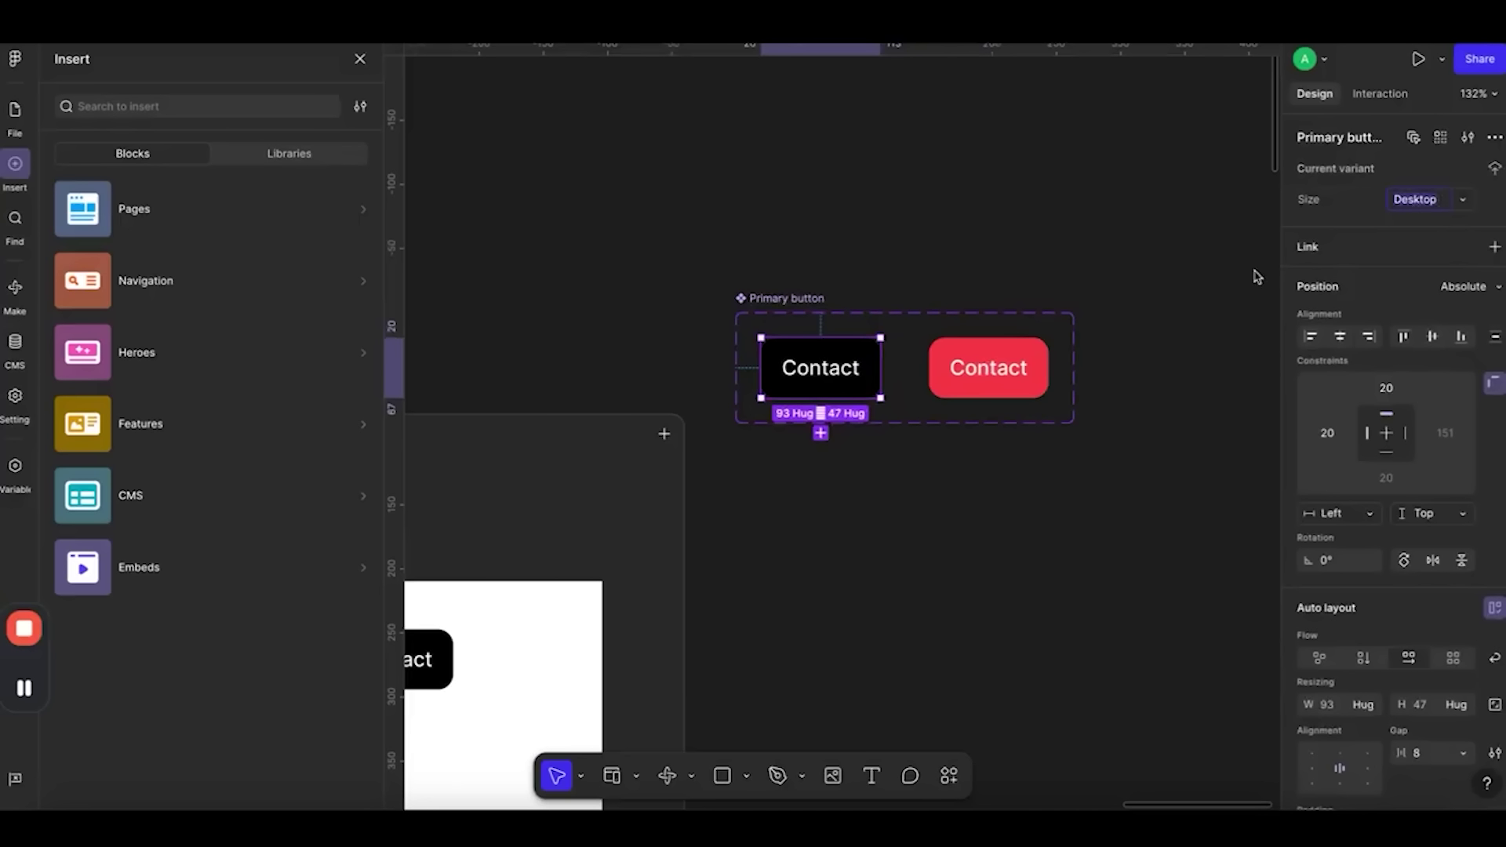
{"action": "left_click", "coordinate": [1412, 212]}
{"action": "scroll", "coordinate": [1172, 288], "scroll_direction": "down", "scroll_amount": 5}
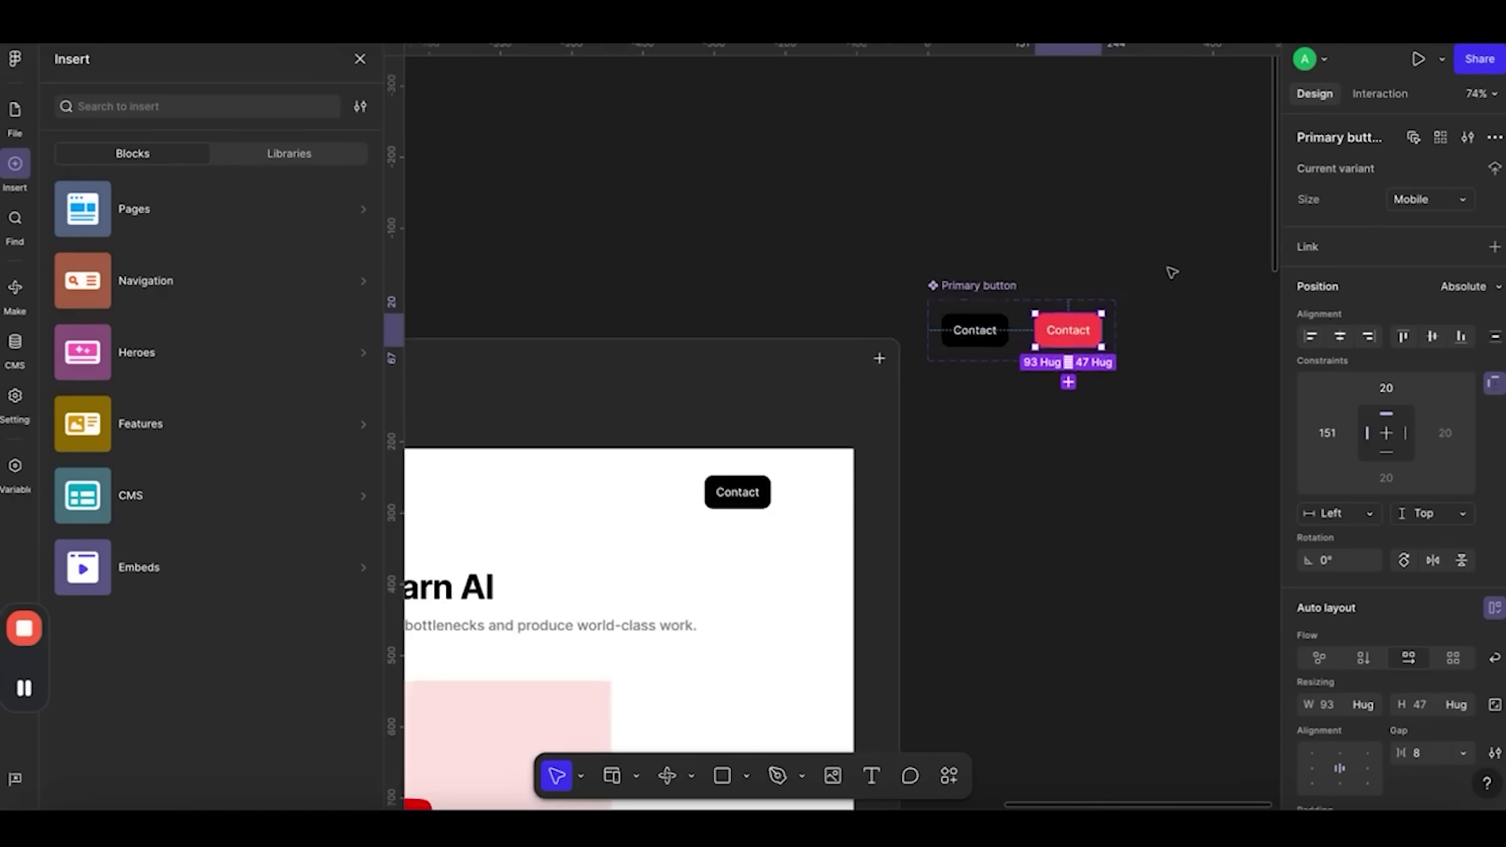
{"action": "left_click", "coordinate": [1169, 279]}
{"action": "scroll", "coordinate": [1098, 302], "scroll_direction": "up", "scroll_amount": 5}
{"action": "scroll", "coordinate": [997, 310], "scroll_direction": "down", "scroll_amount": 10}
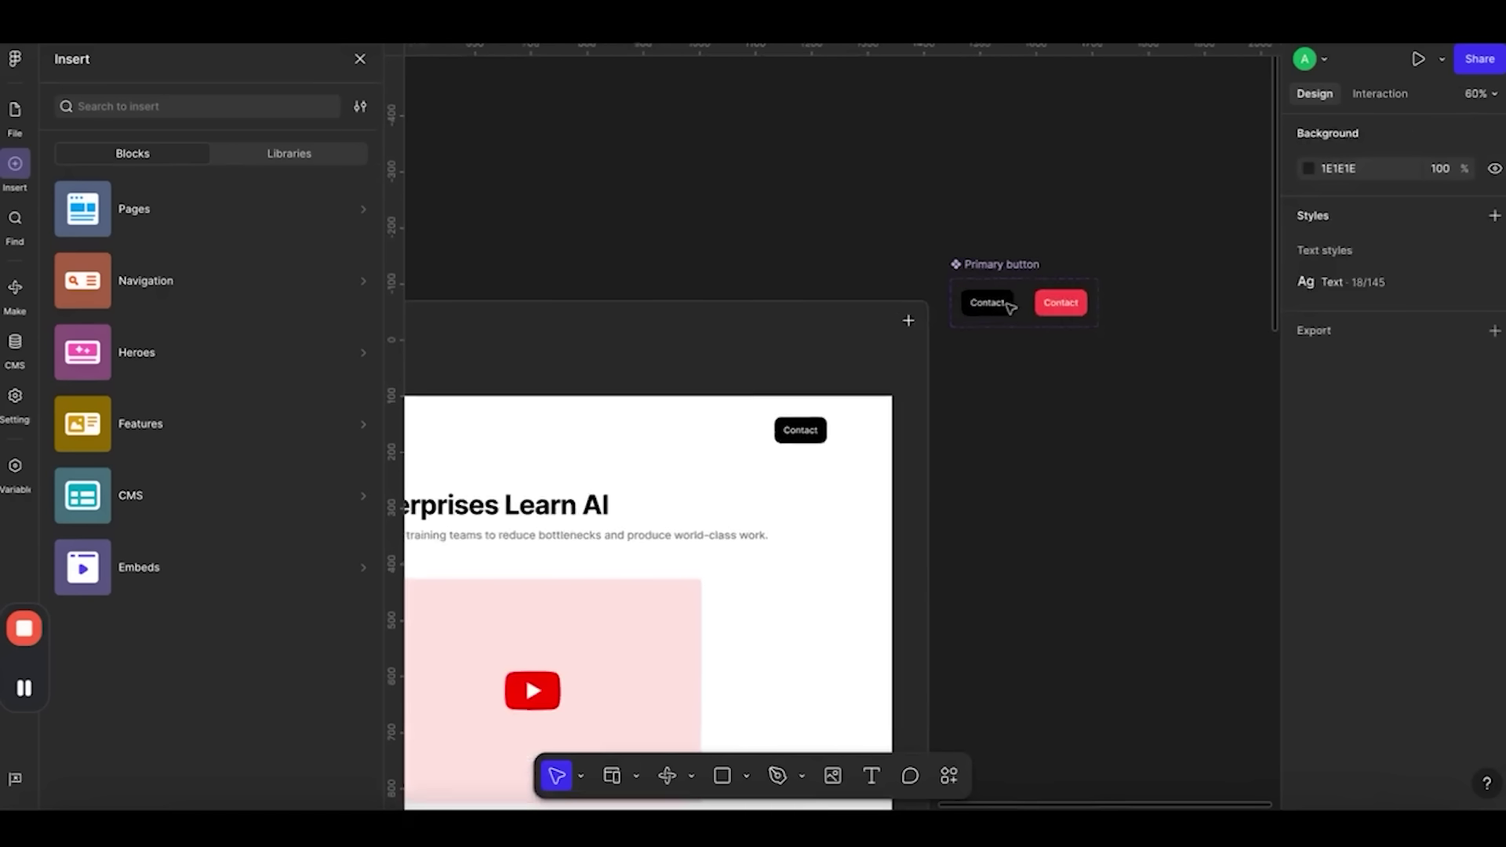
{"action": "scroll", "coordinate": [975, 313], "scroll_direction": "down", "scroll_amount": 5}
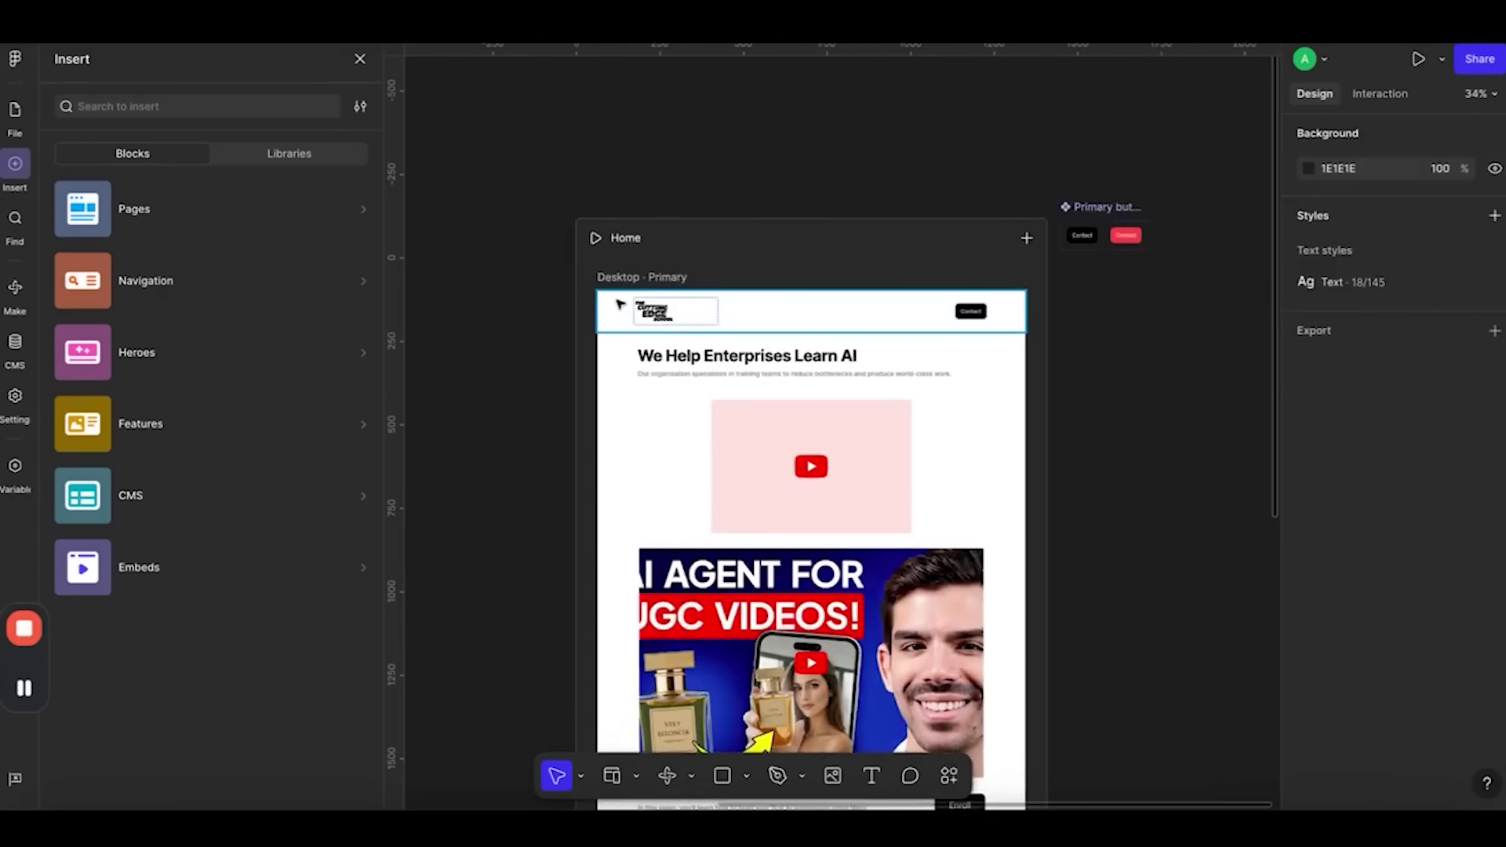
Preview the Home webpage at desktop and mobile widths, and return to the editor
{"action": "left_click", "coordinate": [594, 238]}
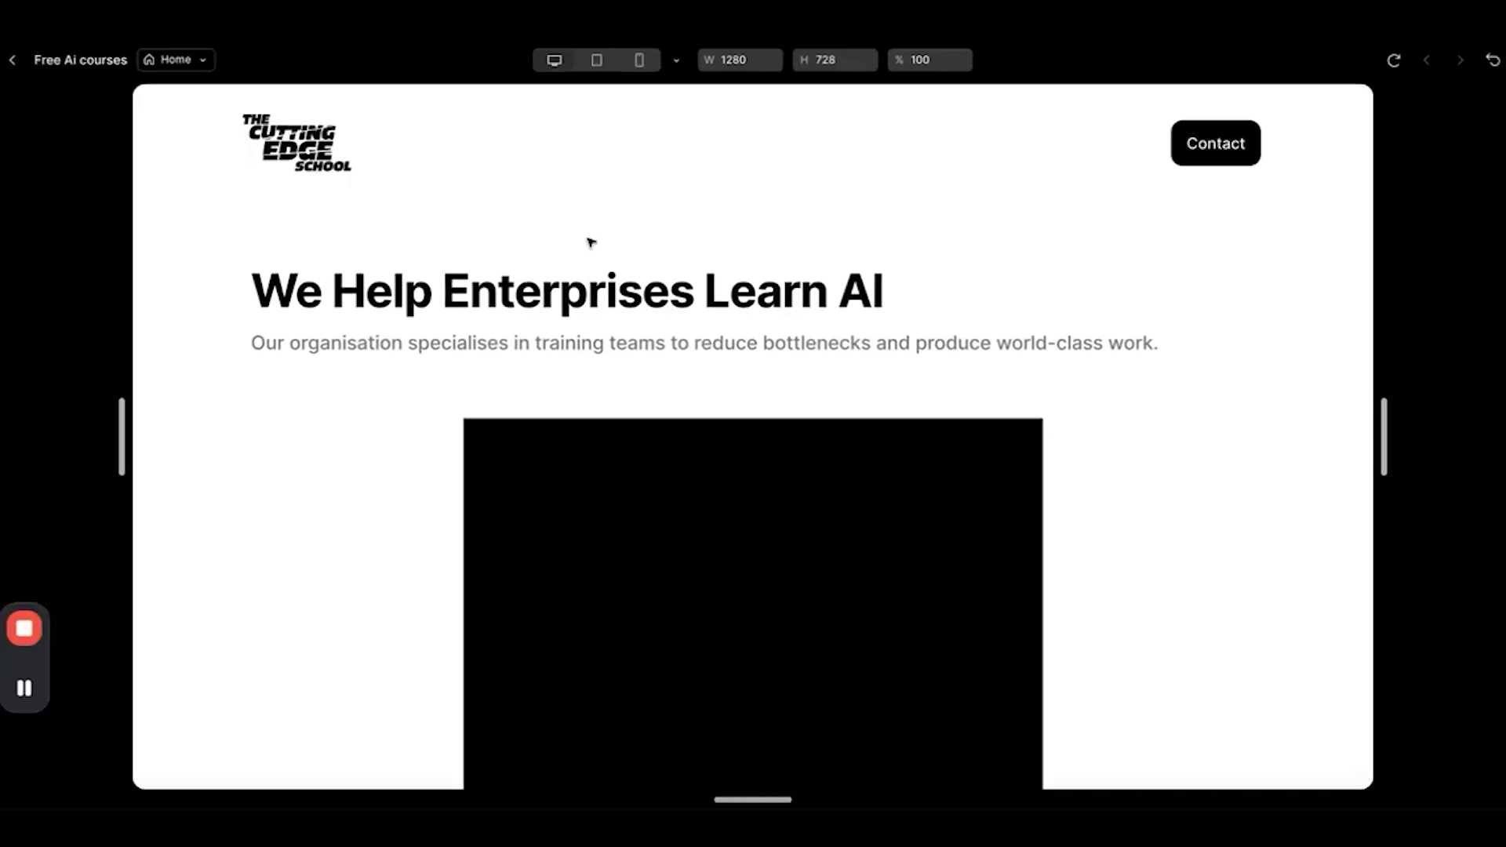
{"action": "left_click", "coordinate": [641, 62]}
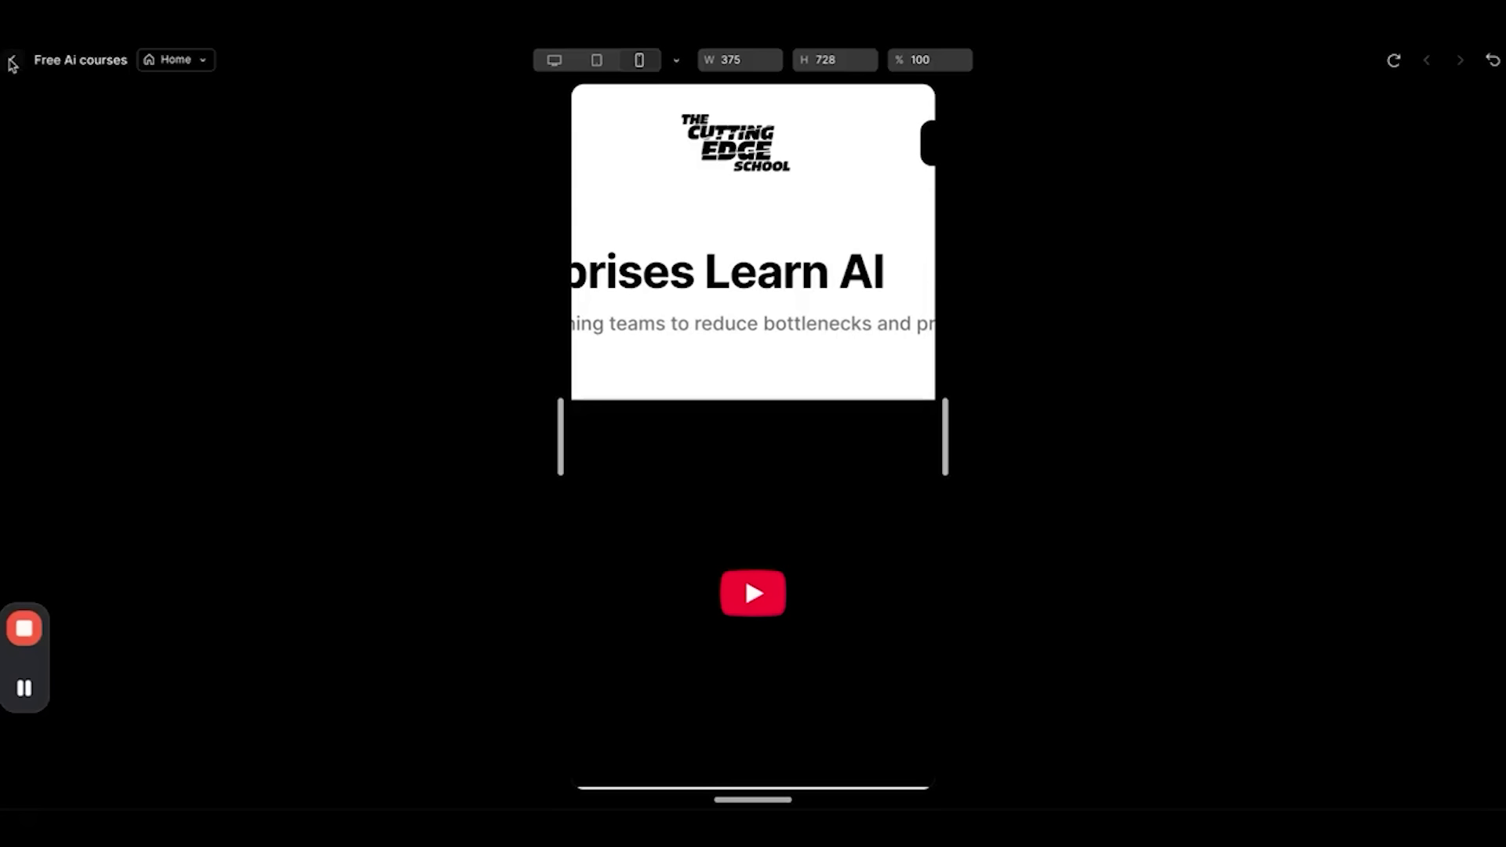
{"action": "left_click", "coordinate": [12, 61]}
Add a Mobile breakpoint (375) to the Home webpage and examine its header and Contact button
{"action": "left_click", "coordinate": [1027, 237]}
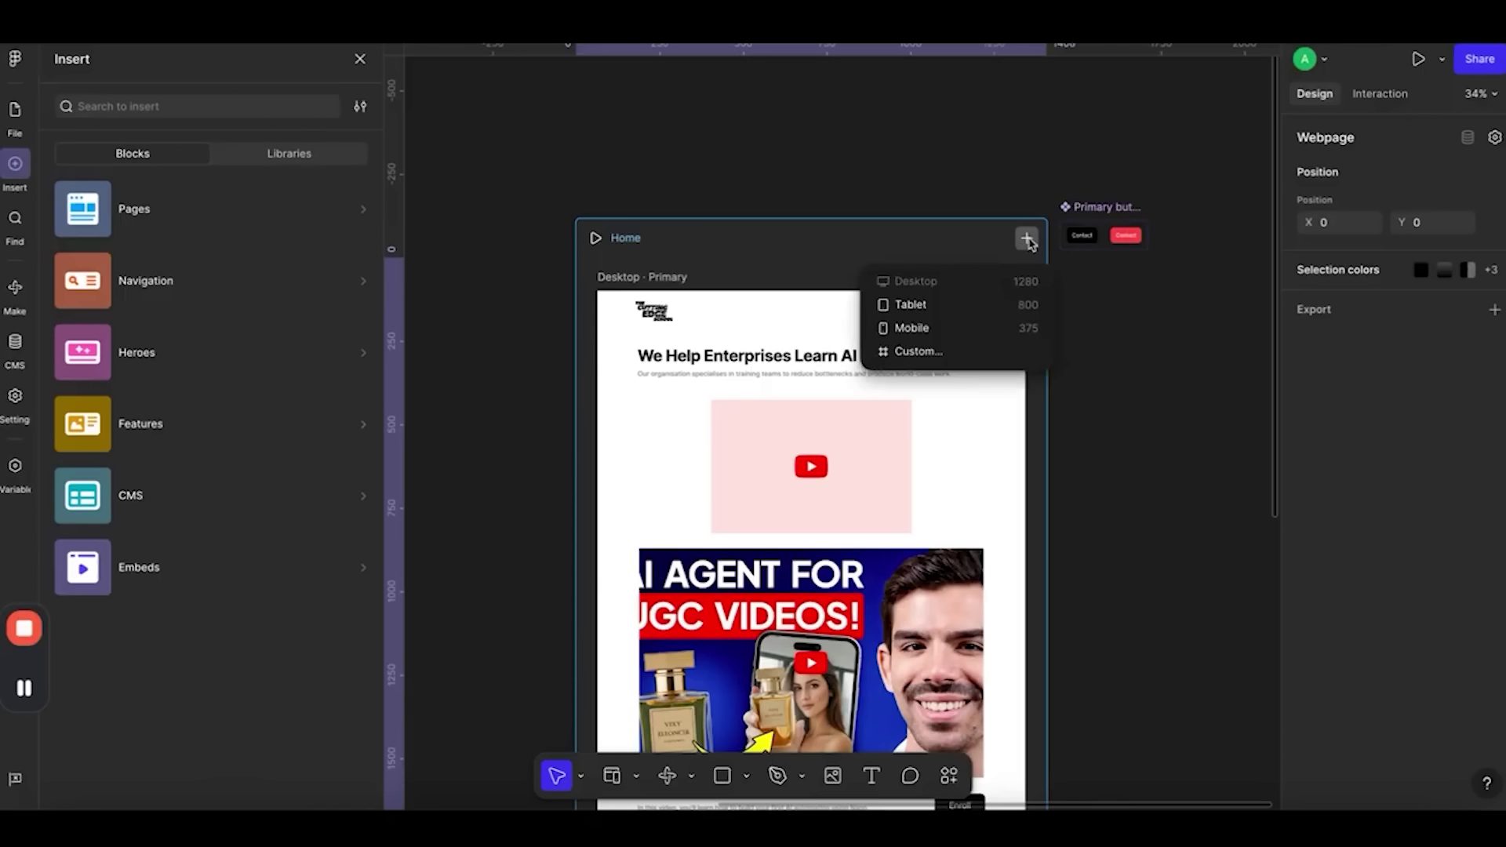
{"action": "left_click", "coordinate": [942, 328]}
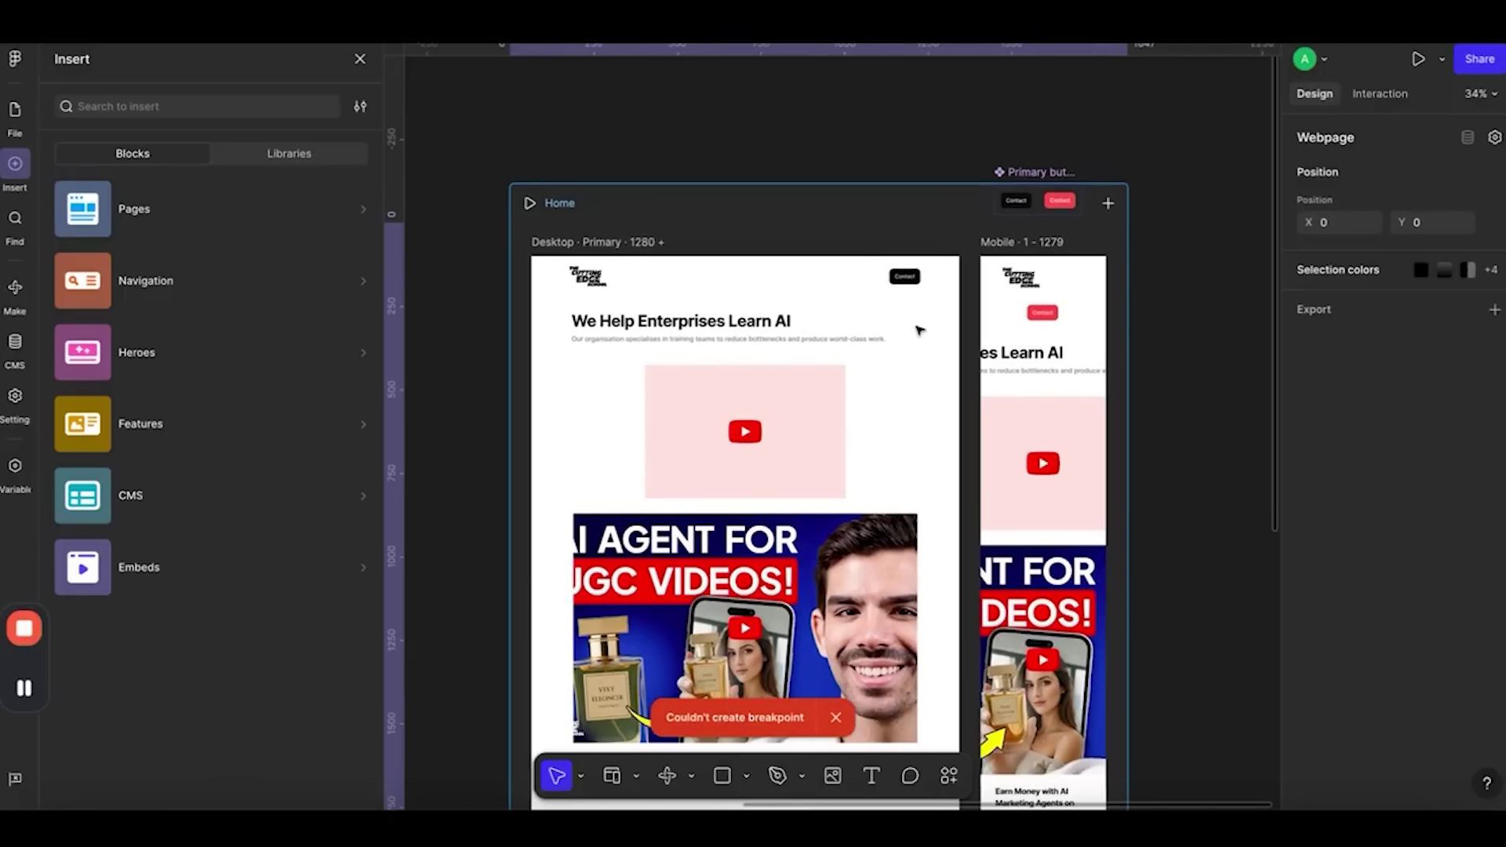
{"action": "scroll", "coordinate": [1069, 334], "scroll_direction": "up", "scroll_amount": 5}
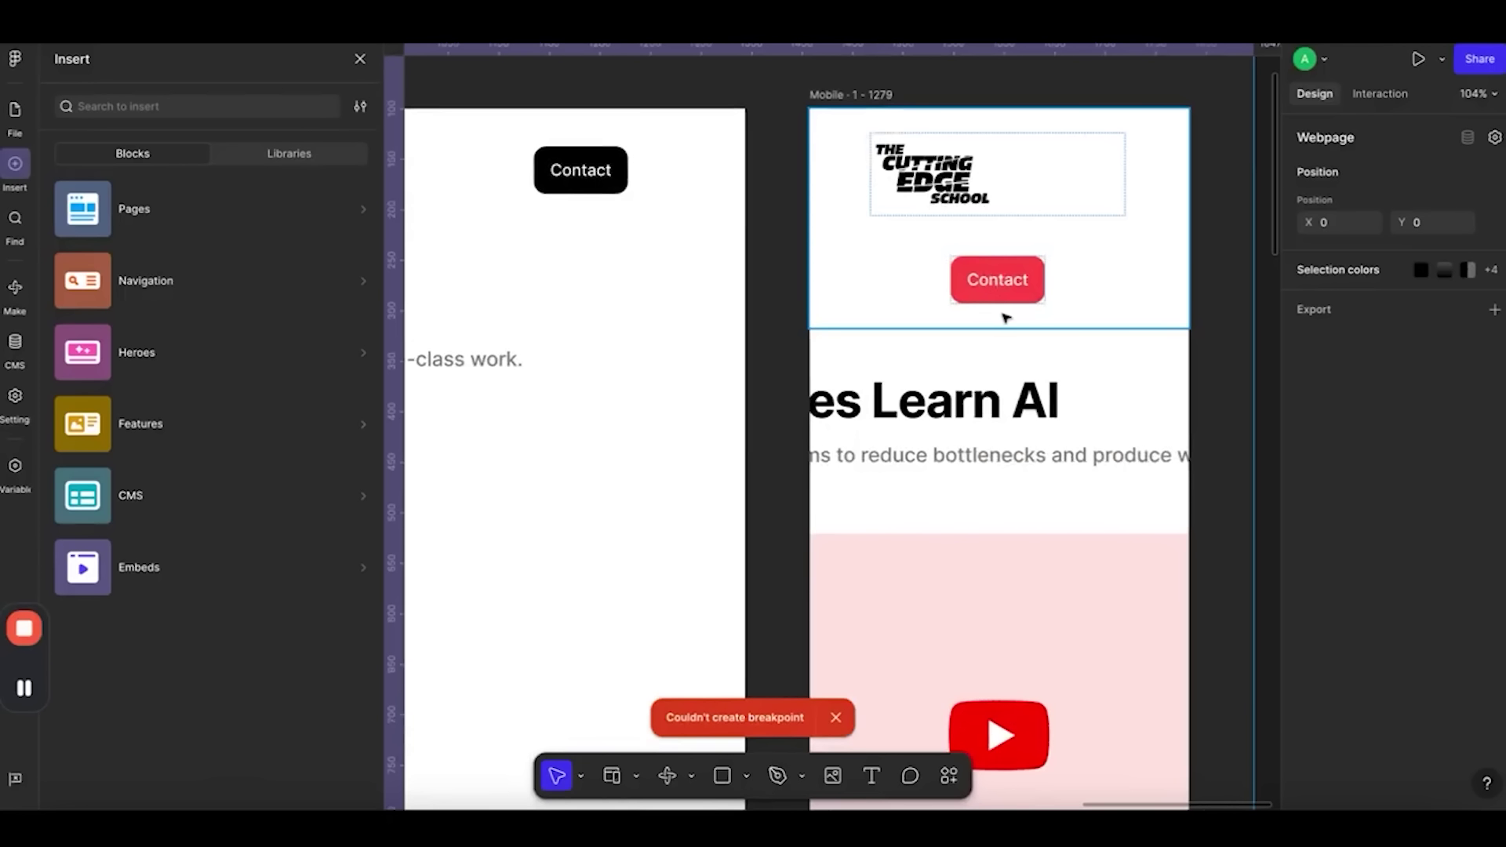
{"action": "scroll", "coordinate": [1006, 316], "scroll_direction": "down", "scroll_amount": 4}
Move the Primary button component set above the Home webpage so it no longer overlaps it
{"action": "left_click", "coordinate": [987, 75]}
{"action": "left_click_drag", "start_coordinate": [986, 75], "coordinate": [986, 77]}
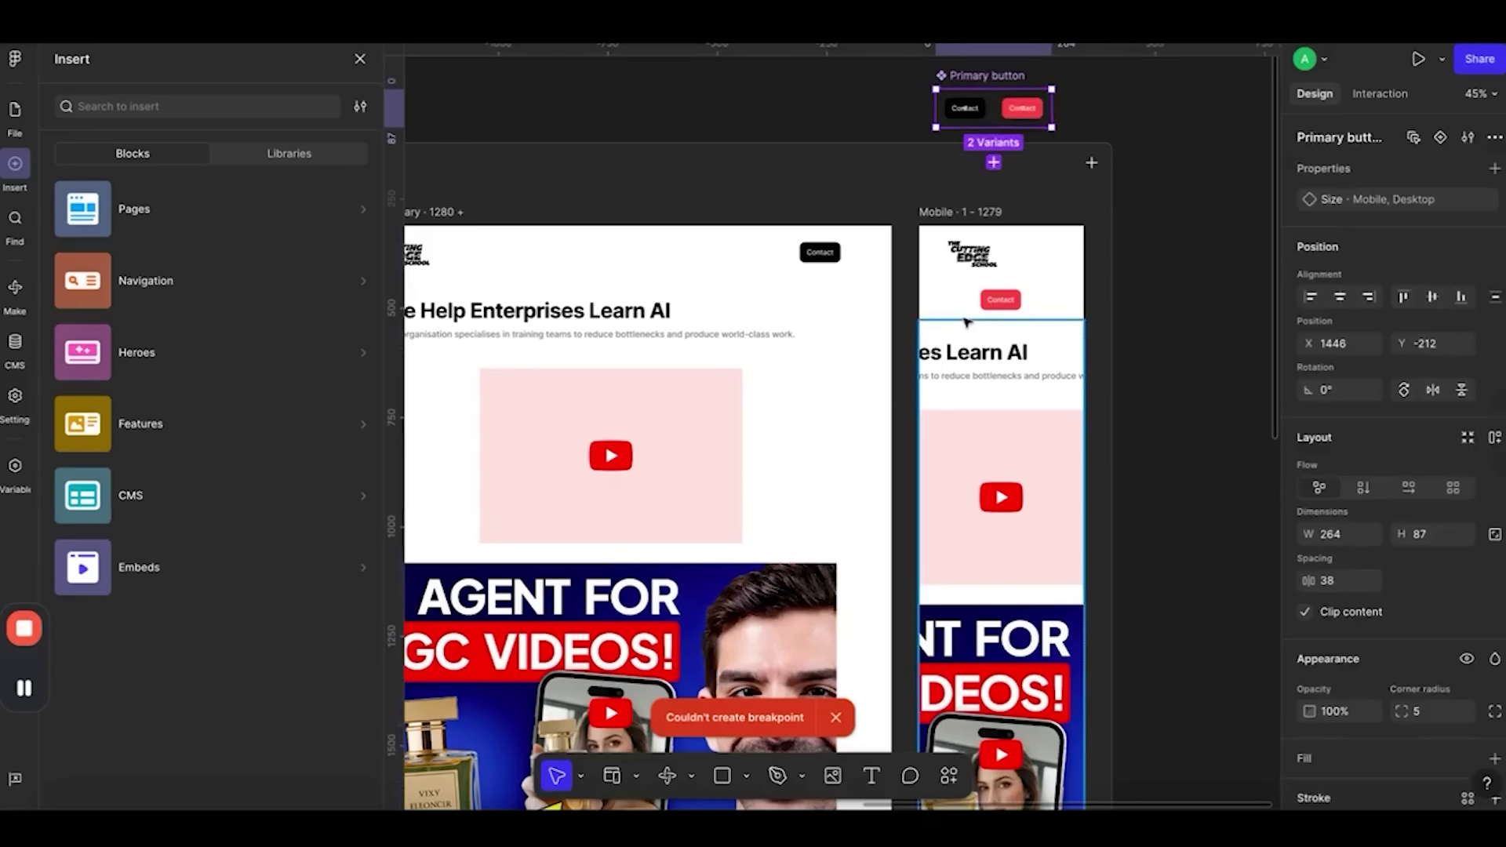
{"action": "scroll", "coordinate": [1008, 276], "scroll_direction": "up", "scroll_amount": 5}
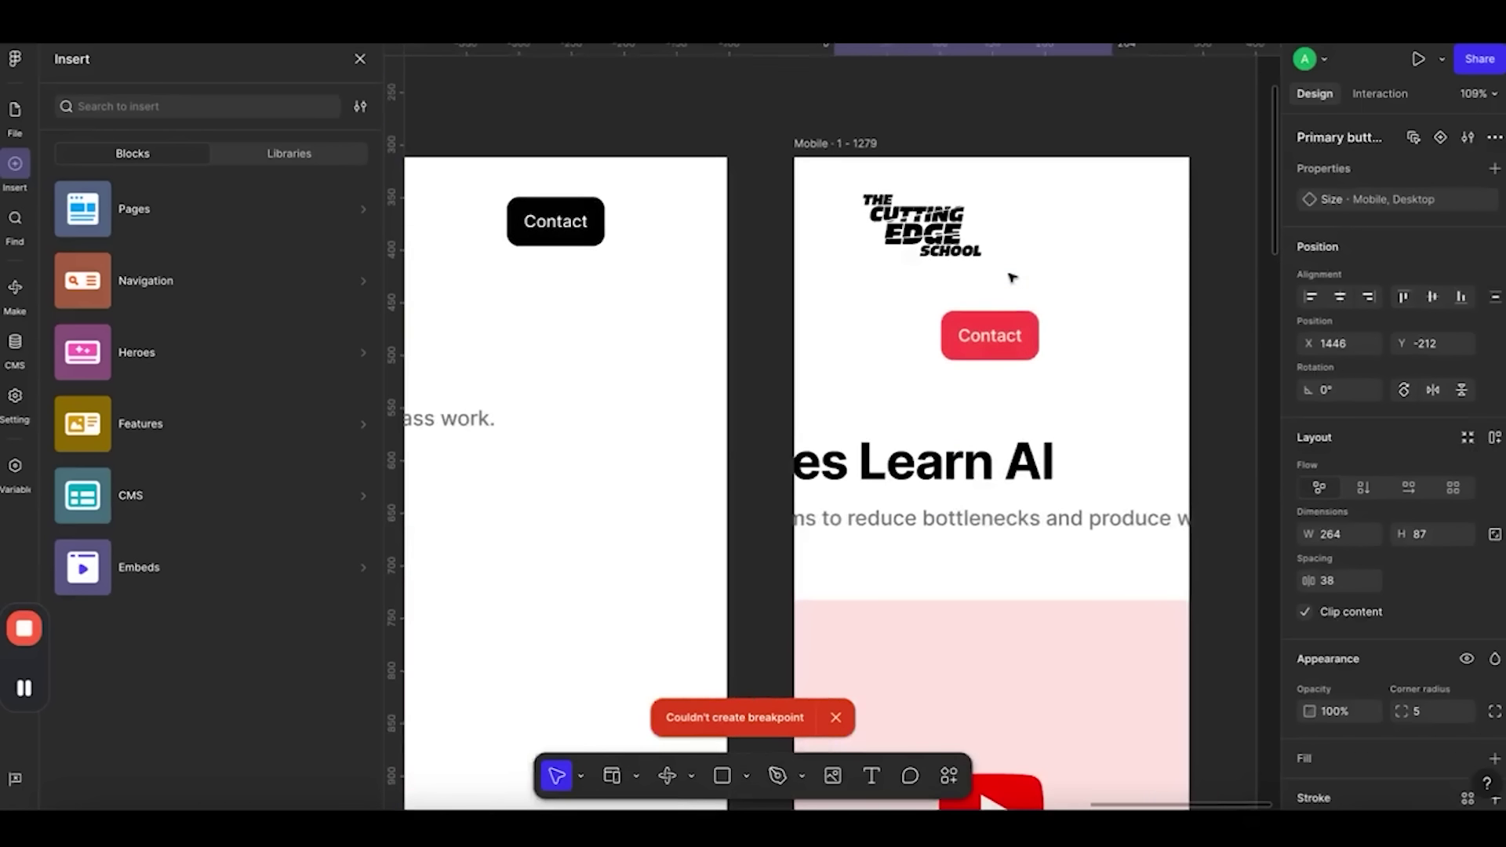
{"action": "scroll", "coordinate": [1012, 180], "scroll_direction": "down", "scroll_amount": 5}
{"action": "scroll", "coordinate": [1011, 179], "scroll_direction": "up", "scroll_amount": 4}
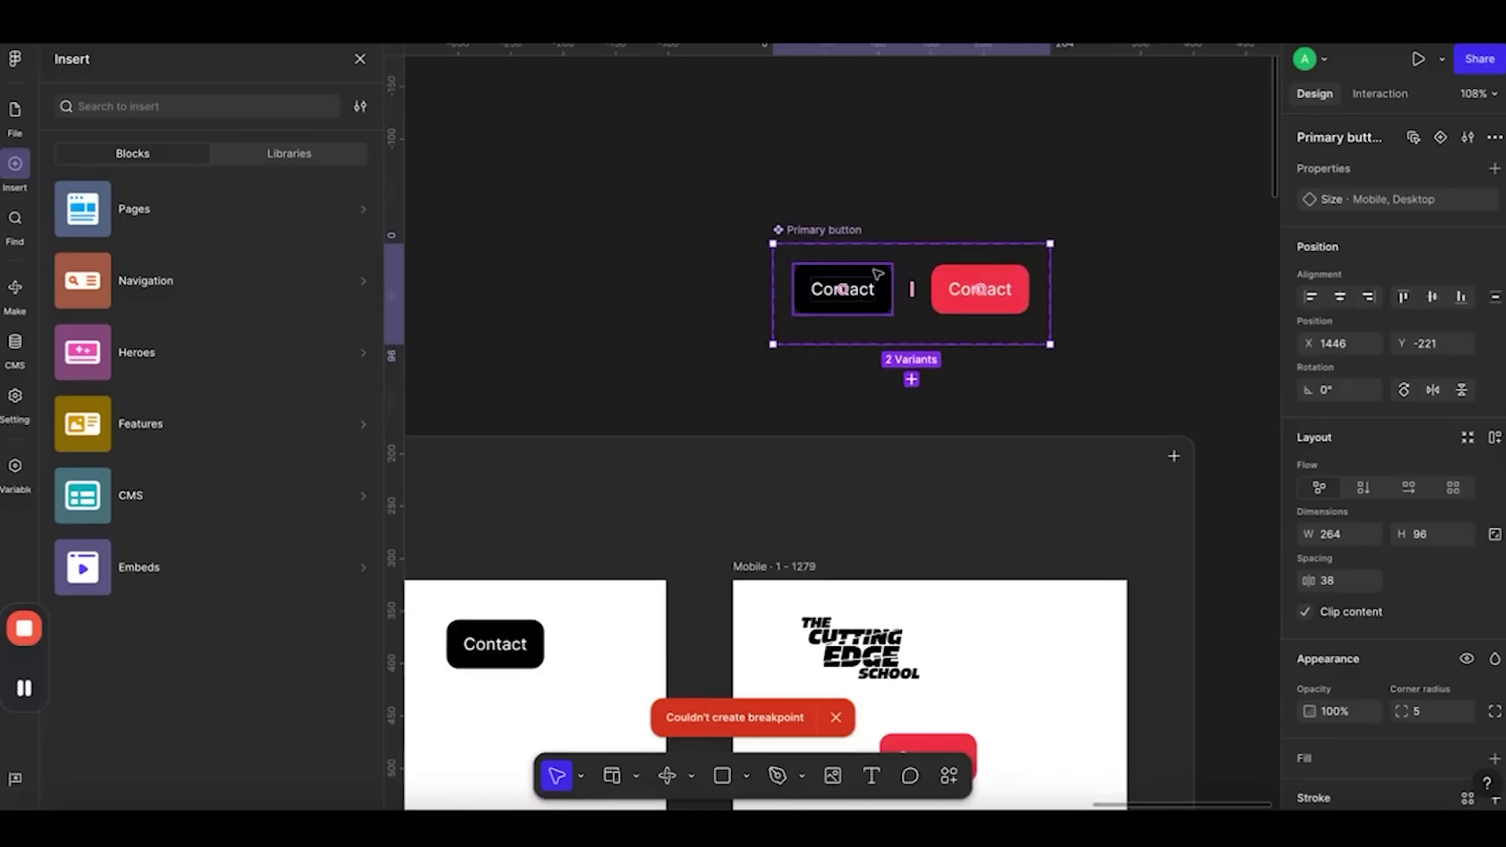
Check the Desktop and Mobile Contact variants against the header buttons in the matching breakpoints of the Home webpage
{"action": "left_click", "coordinate": [866, 294]}
{"action": "left_click", "coordinate": [985, 292]}
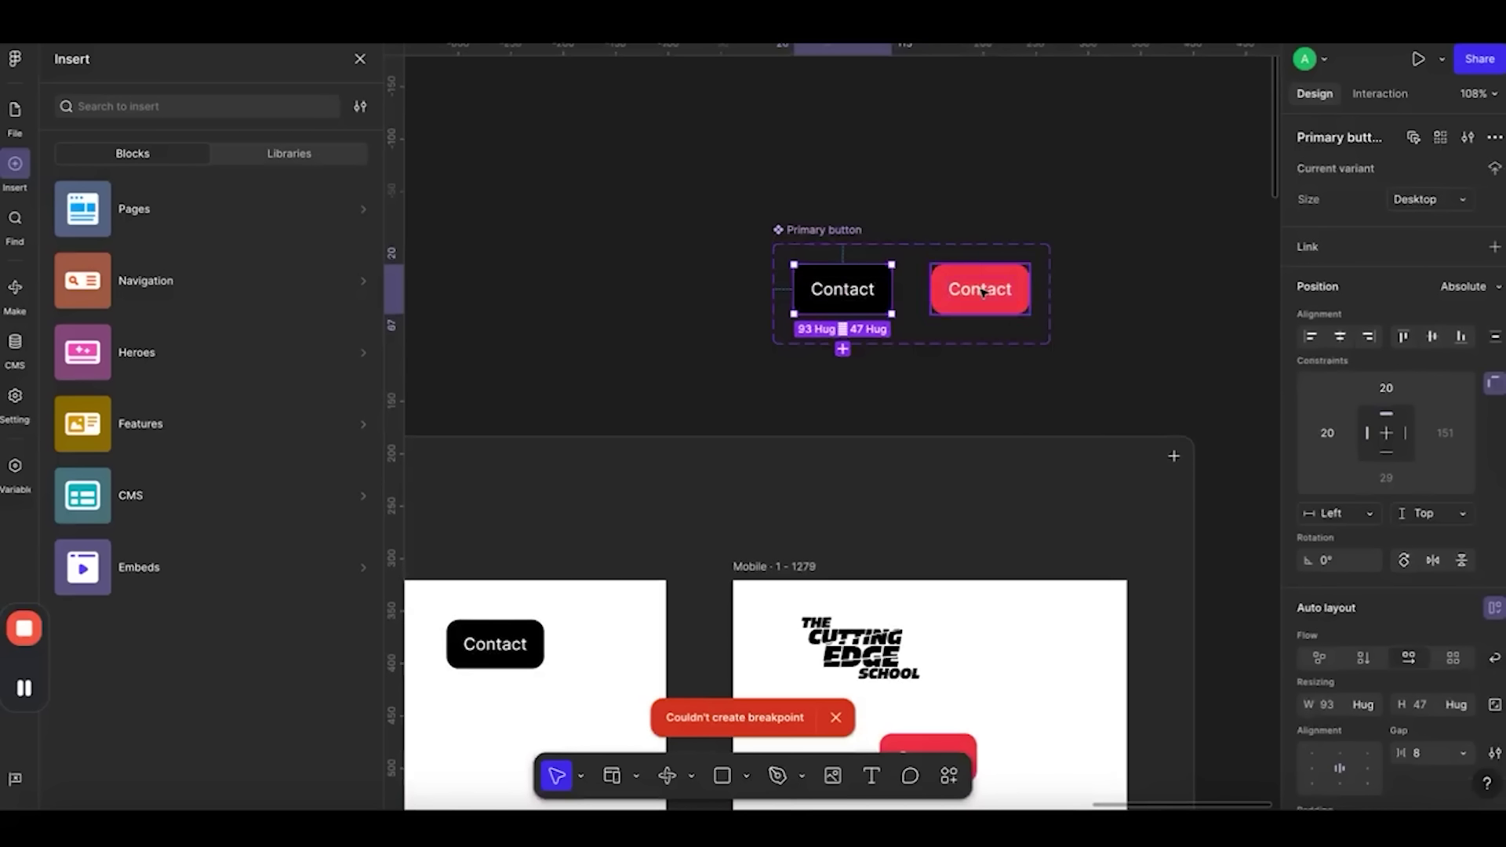
{"action": "scroll", "coordinate": [980, 289], "scroll_direction": "down", "scroll_amount": 5}
{"action": "scroll", "coordinate": [933, 400], "scroll_direction": "down", "scroll_amount": 2}
{"action": "scroll", "coordinate": [934, 400], "scroll_direction": "left", "scroll_amount": 2}
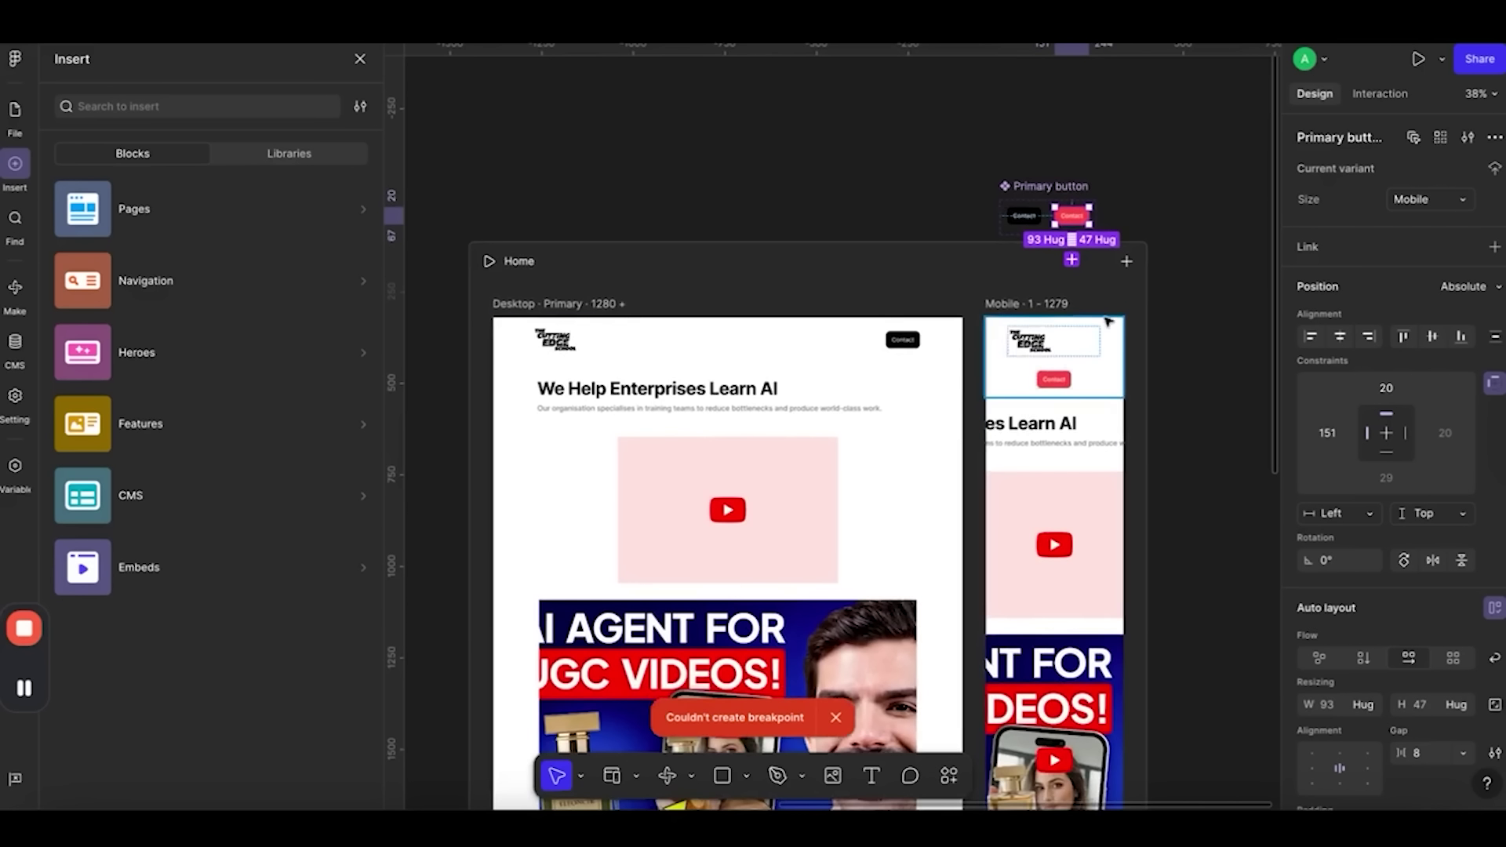
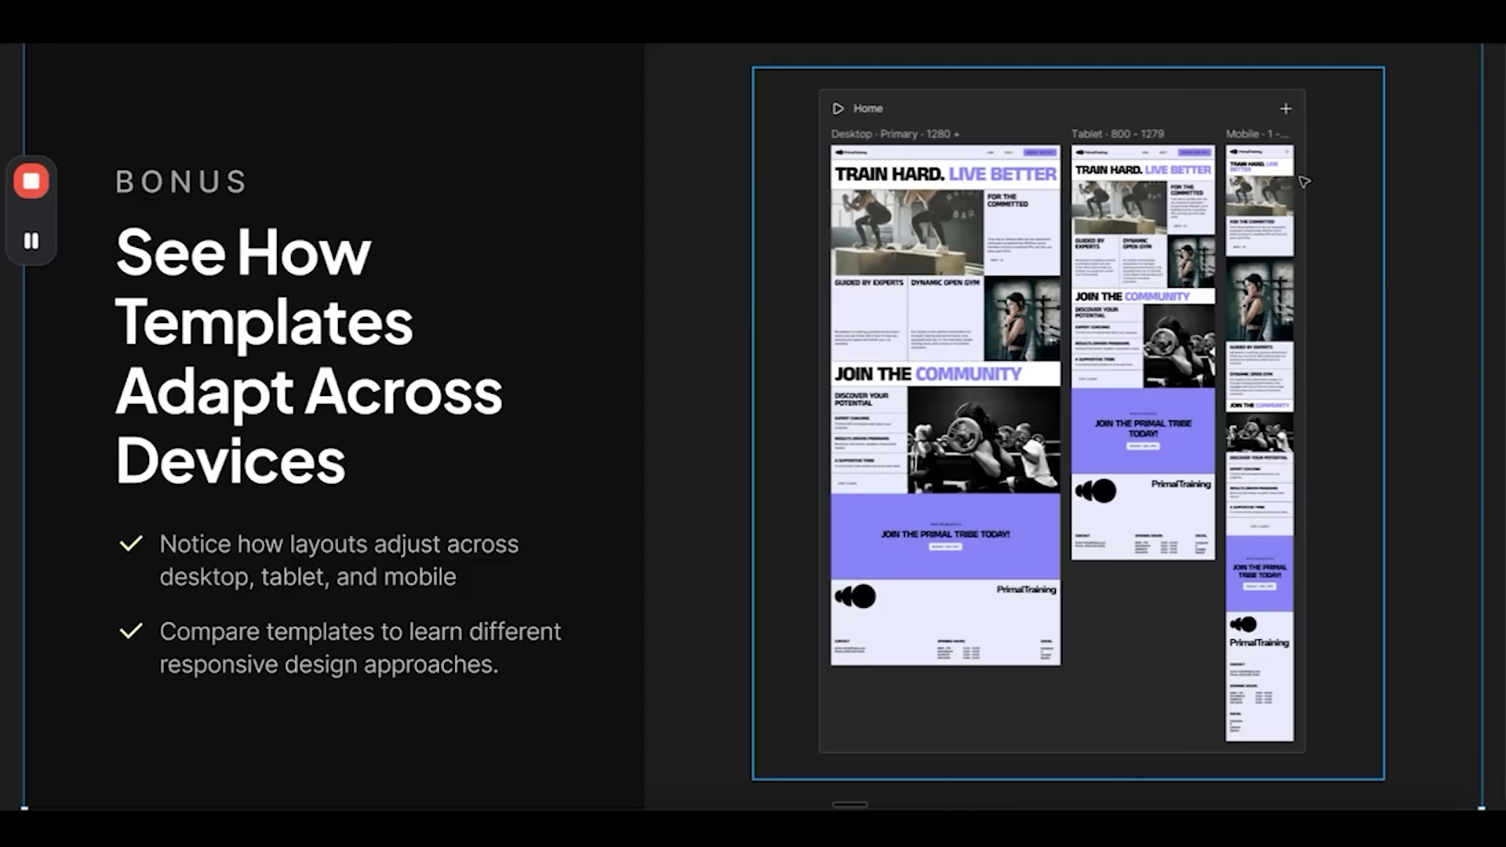
On the course slides, read "See How Templates Adapt Across Devices" and advance past Module 3's title to "Make it functional"
{"action": "scroll", "coordinate": [1144, 269], "scroll_direction": "down", "scroll_amount": 3}
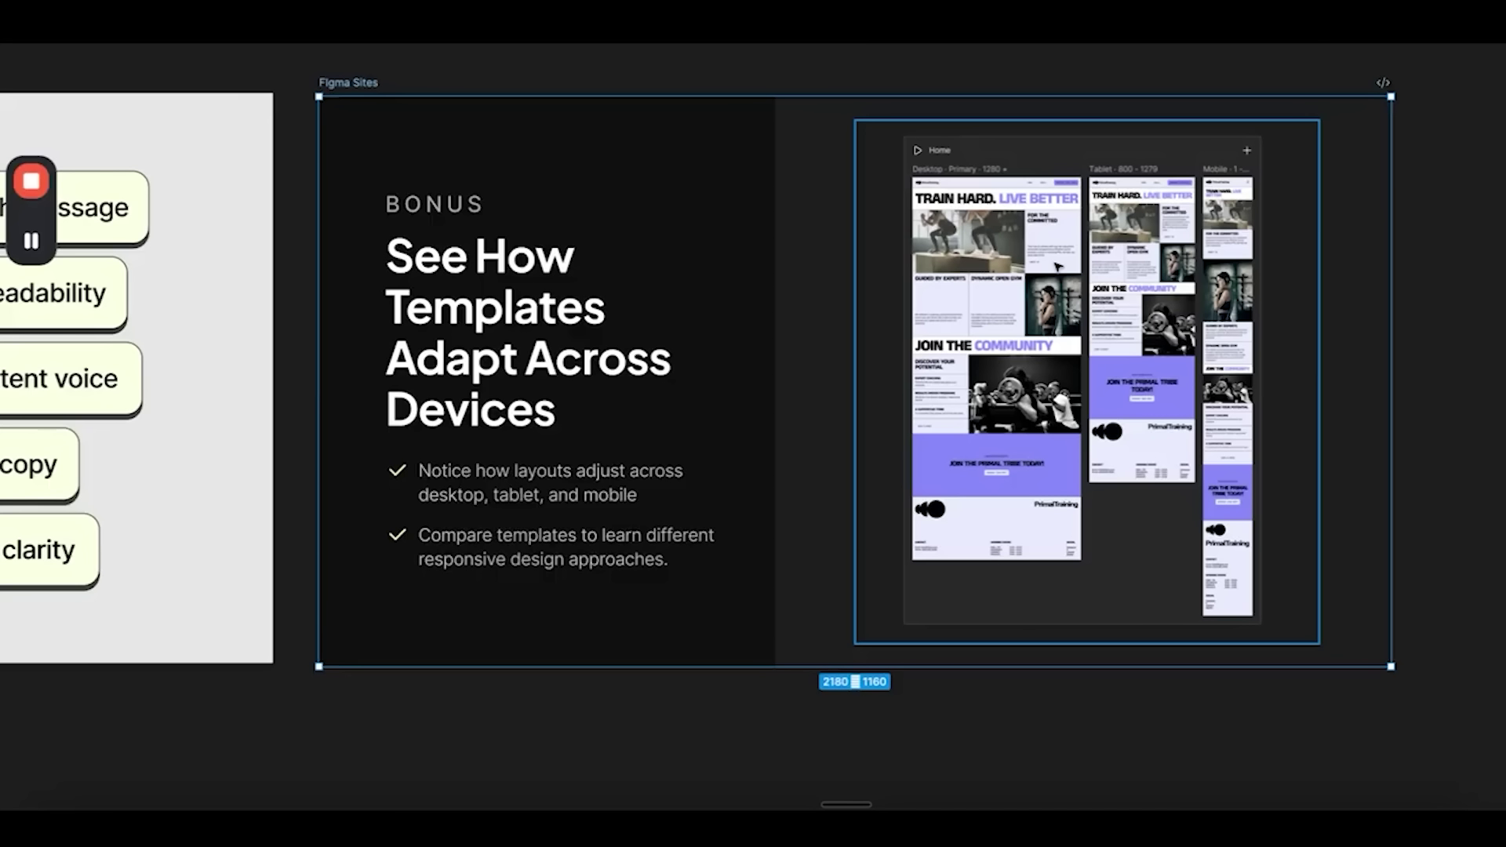
{"action": "key", "text": "n"}
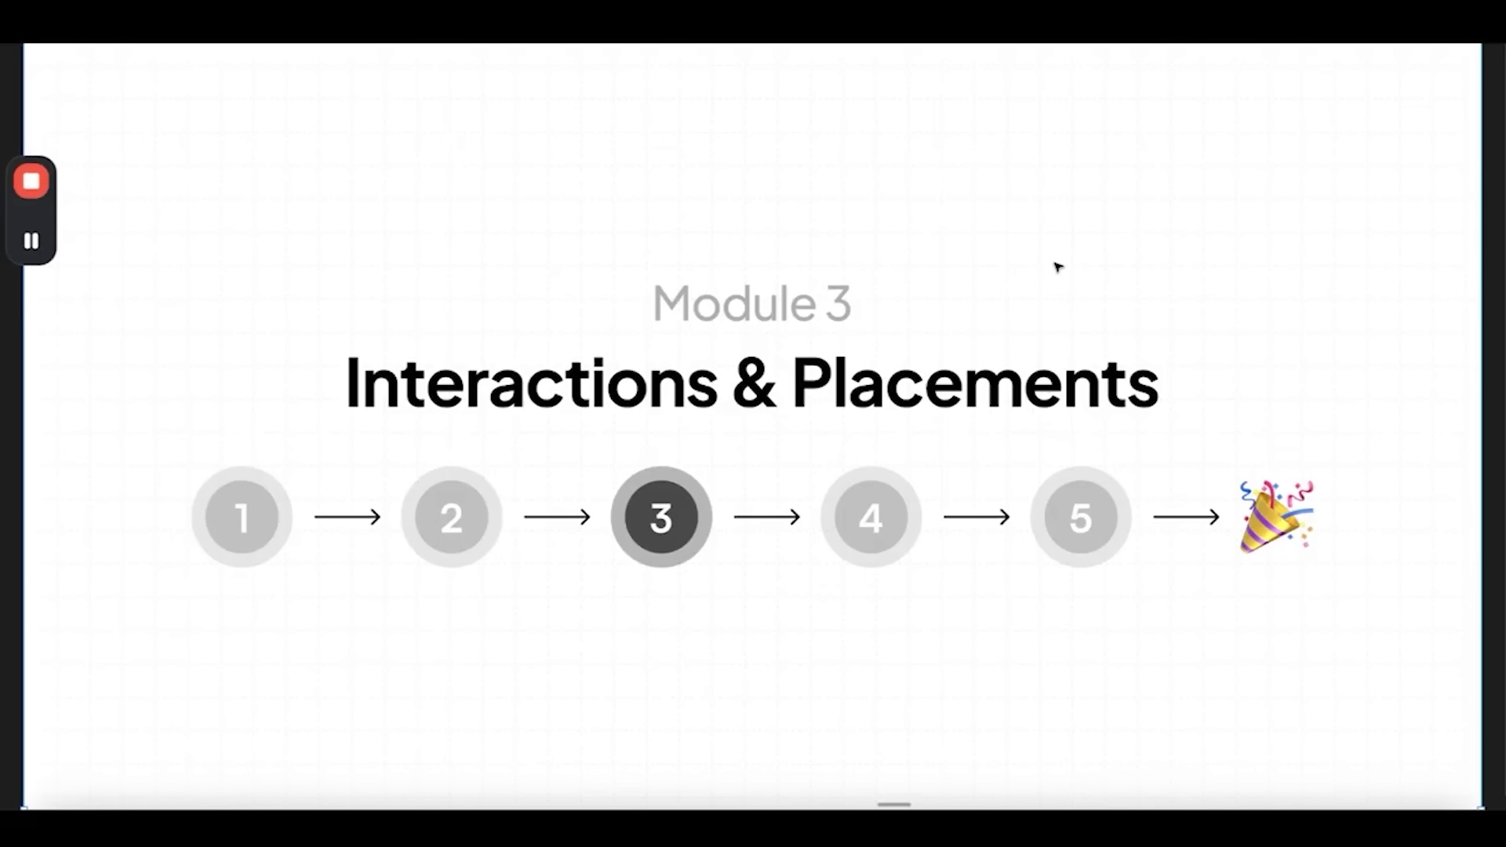
{"action": "key", "text": "n"}
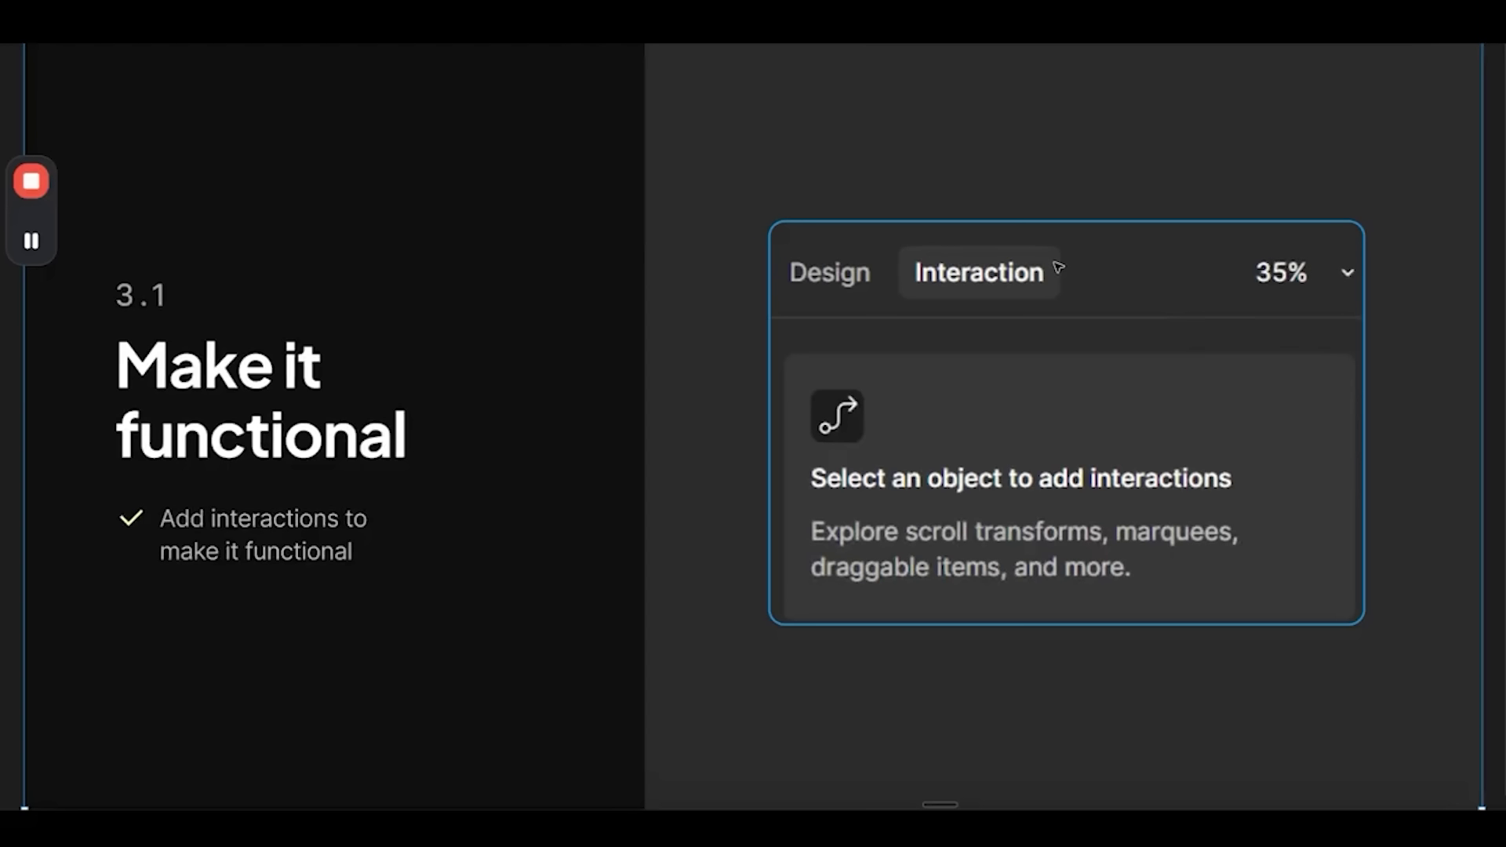
Return to the Free Ai courses site and delete the Embed 2 video under the "We Help Enterprises Learn AI" heading
{"action": "key", "text": "alt+Tab"}
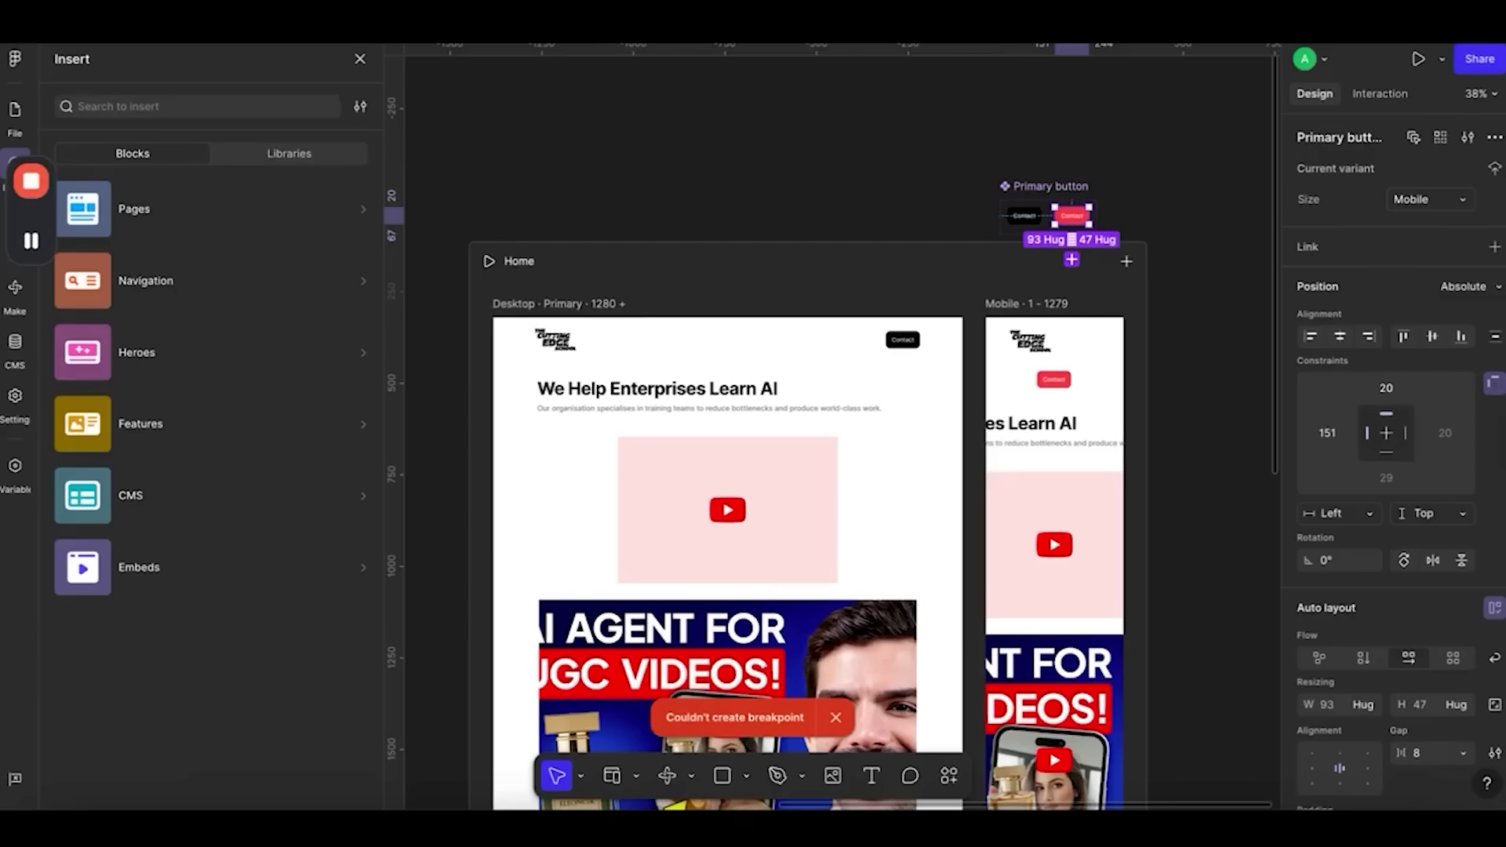
{"action": "scroll", "coordinate": [858, 344], "scroll_direction": "down", "scroll_amount": 2}
{"action": "left_click", "coordinate": [786, 494]}
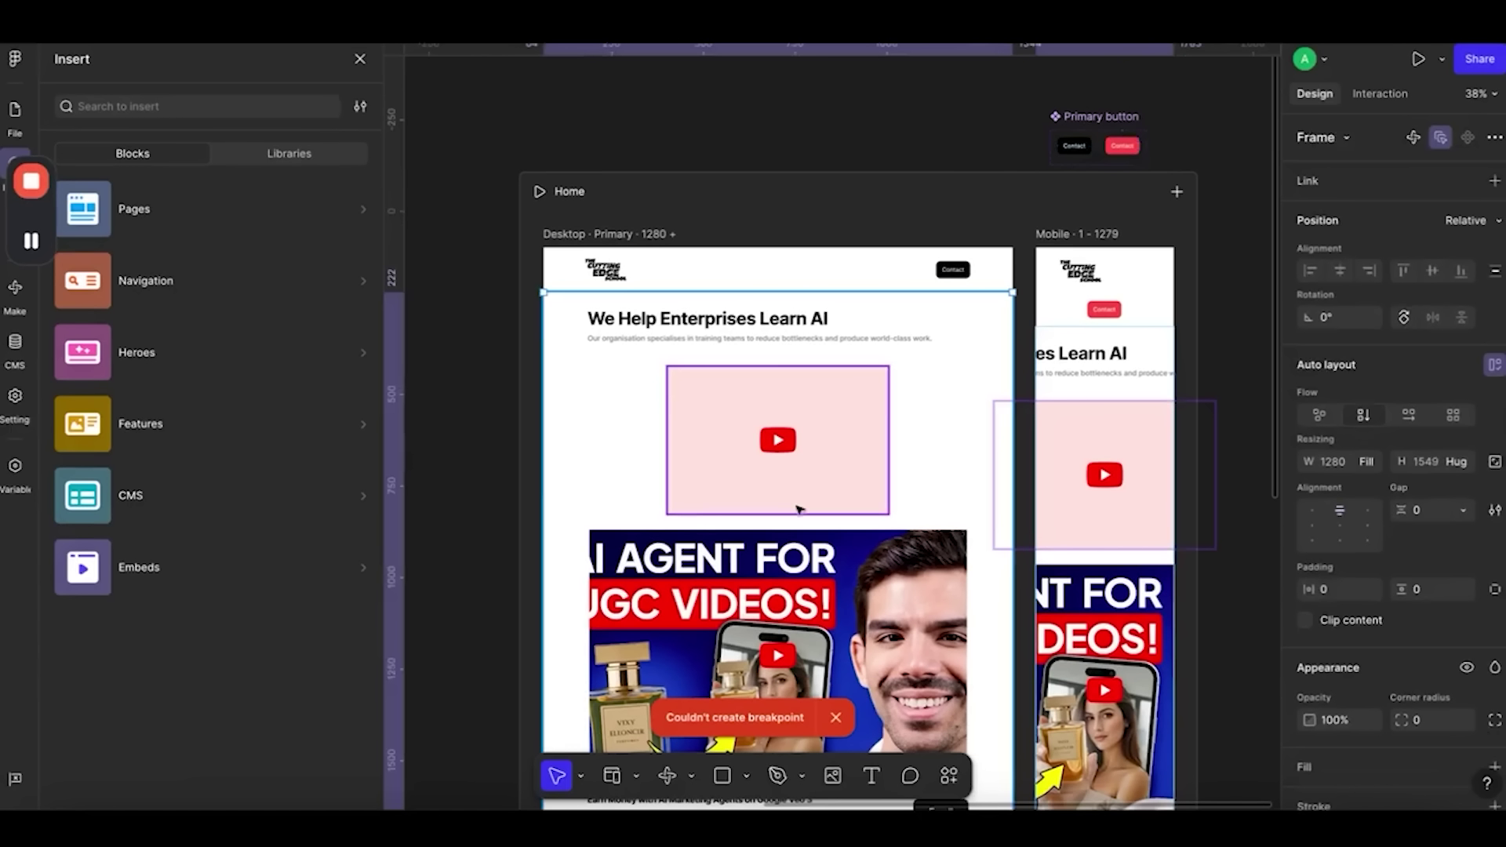
{"action": "left_click", "coordinate": [14, 109]}
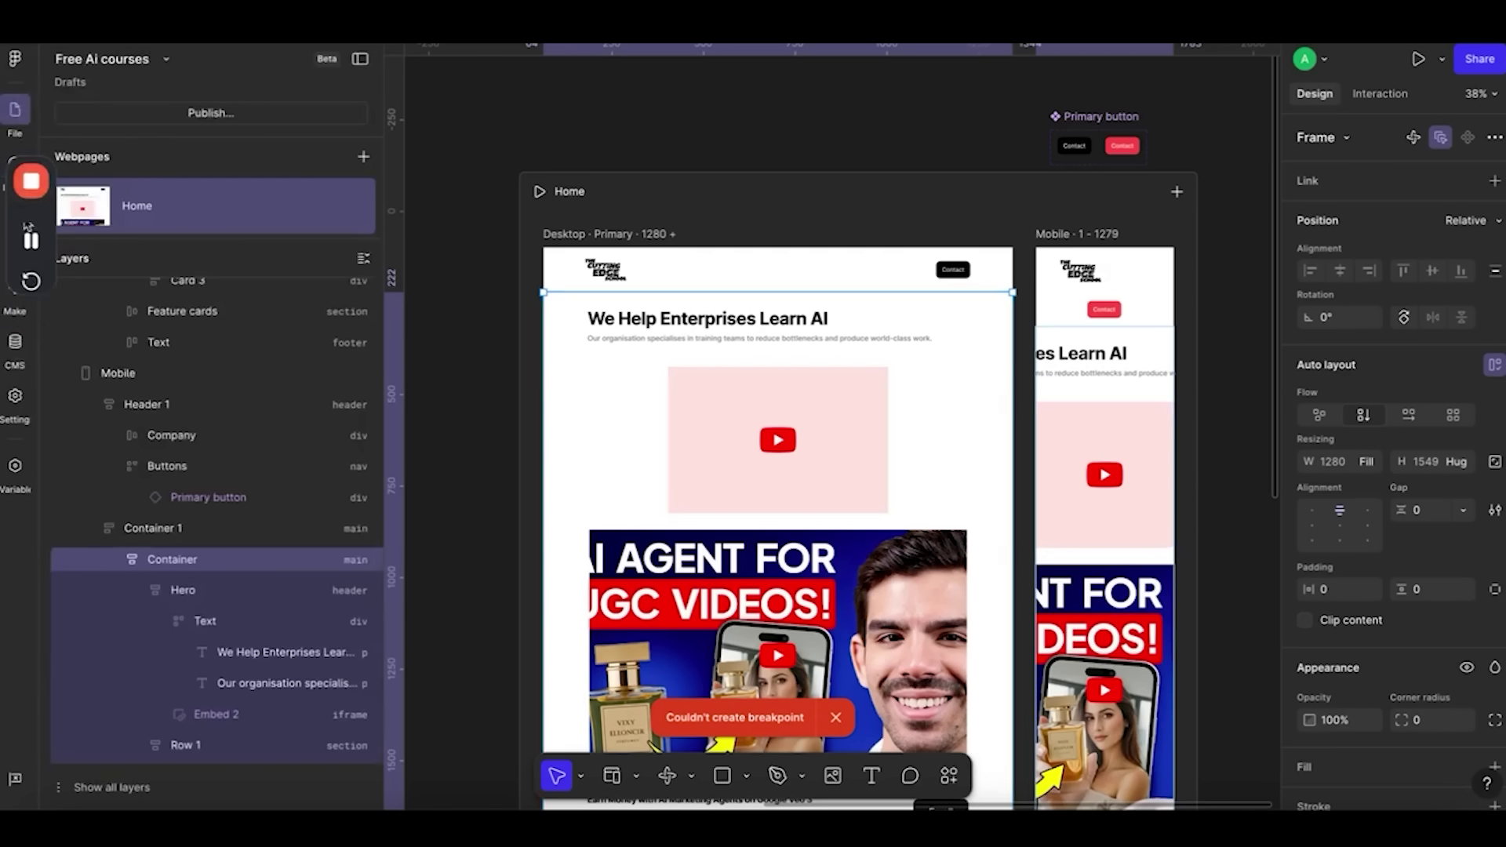
{"action": "left_click", "coordinate": [722, 447]}
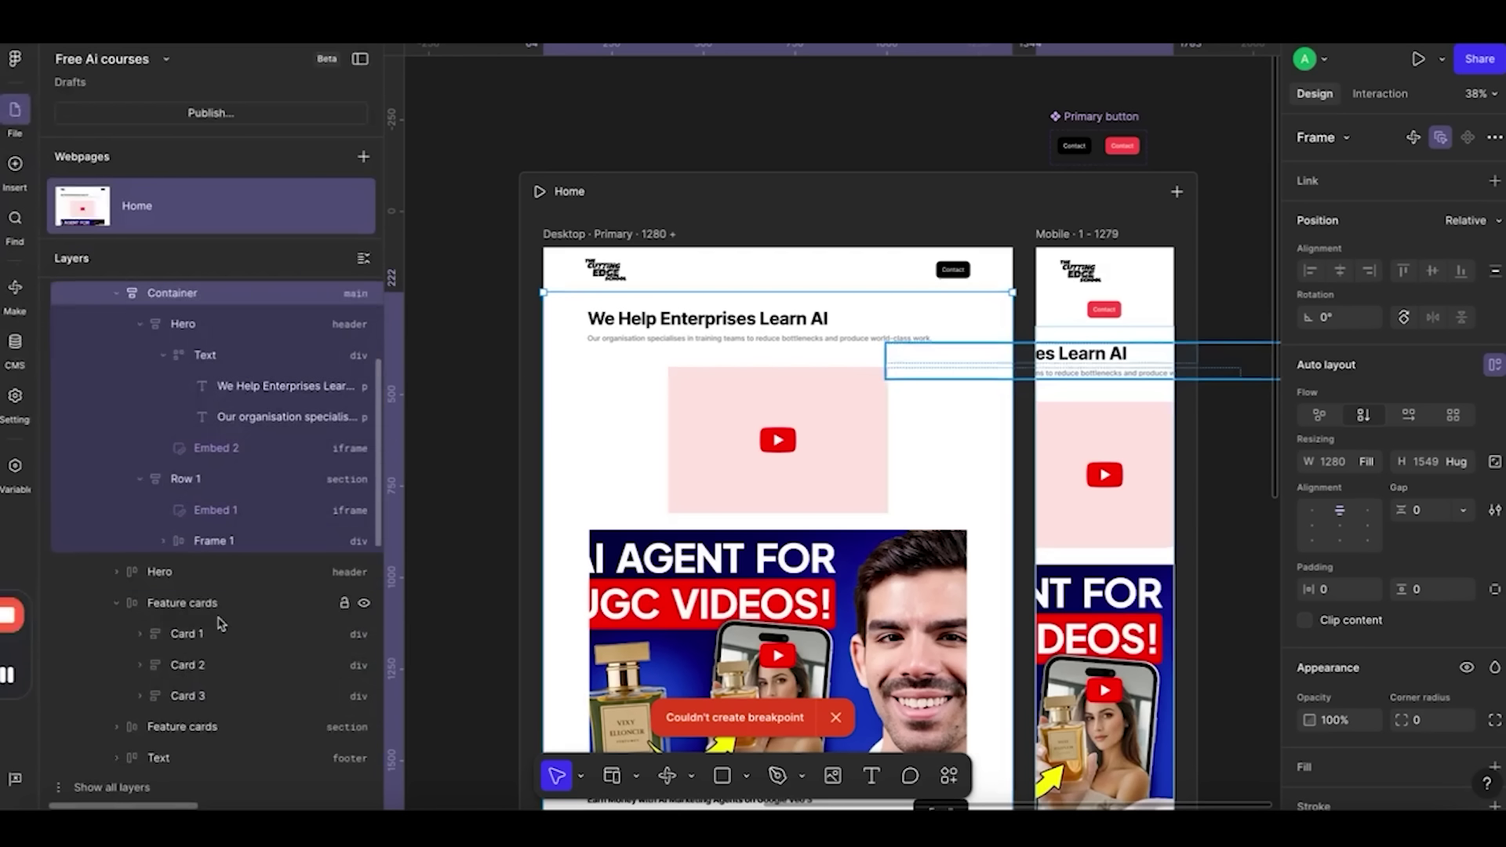
{"action": "left_click", "coordinate": [722, 447]}
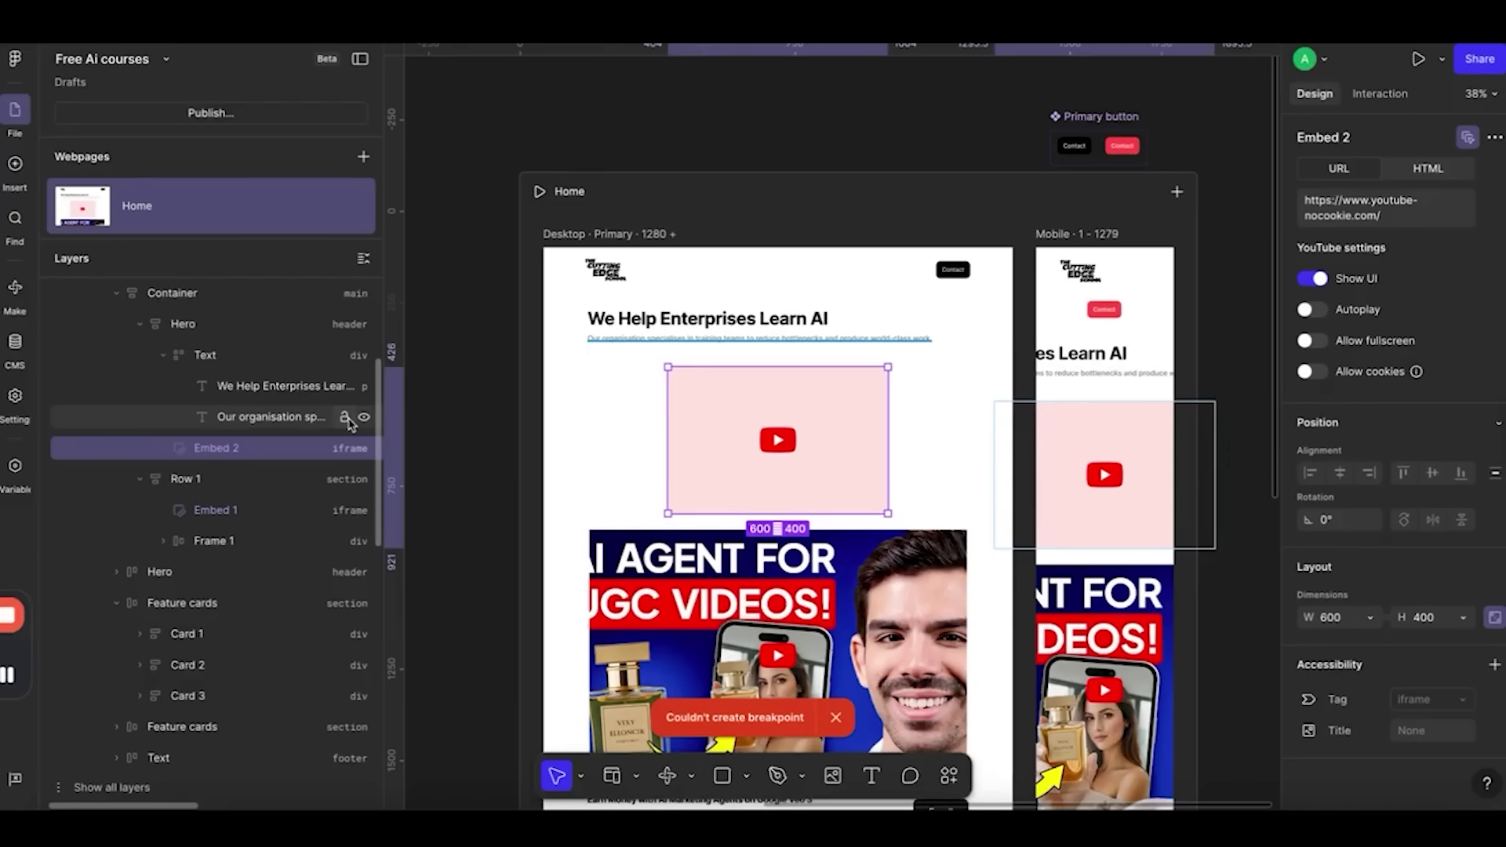
{"action": "key", "text": "Delete"}
View the interaction options available for the Embed 1 video, and close the list without adding one
{"action": "left_click", "coordinate": [751, 449]}
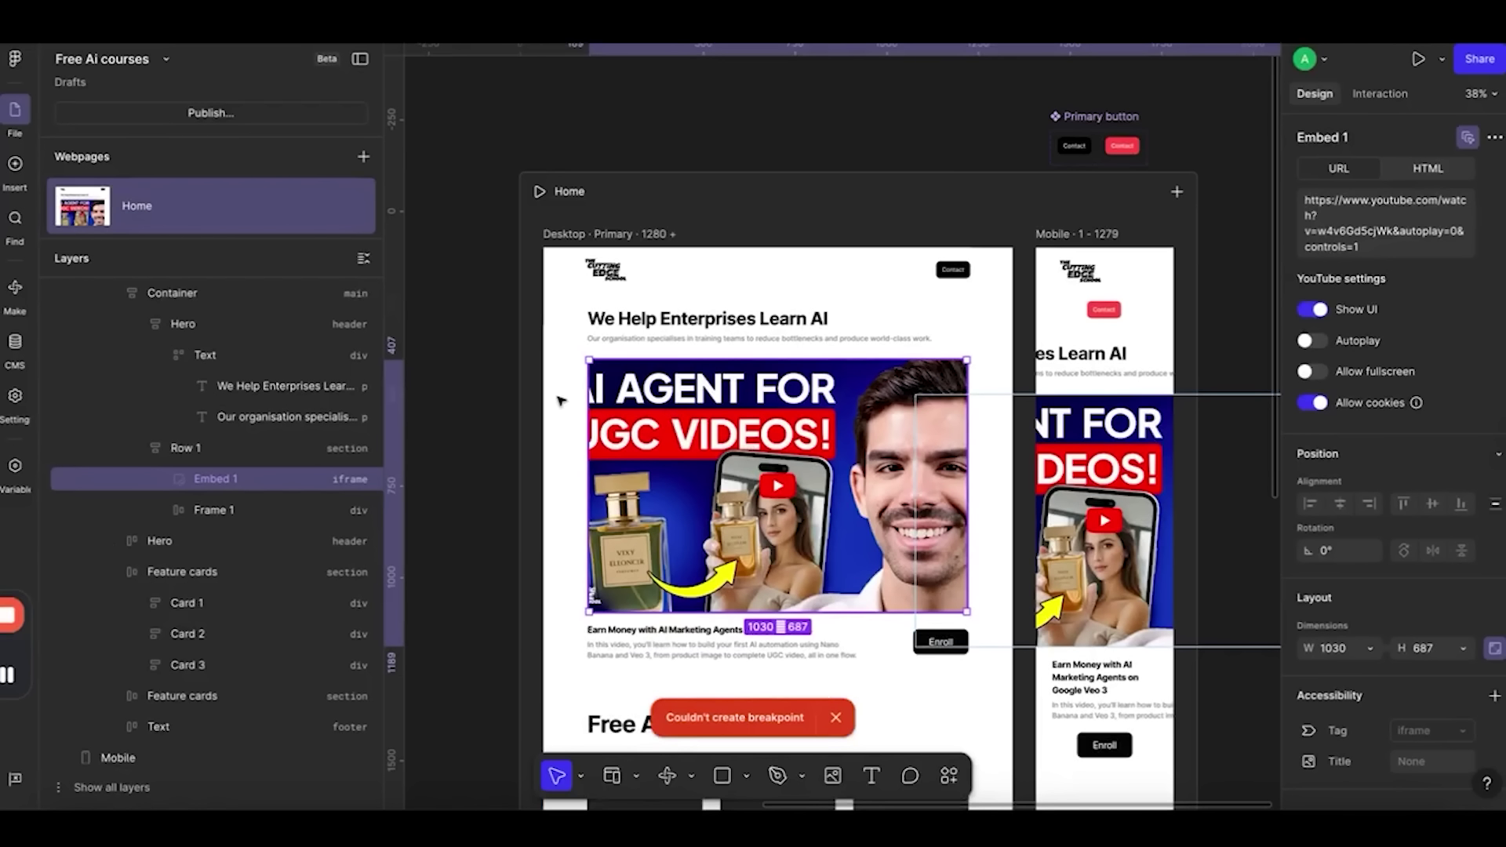
{"action": "left_click", "coordinate": [1377, 92]}
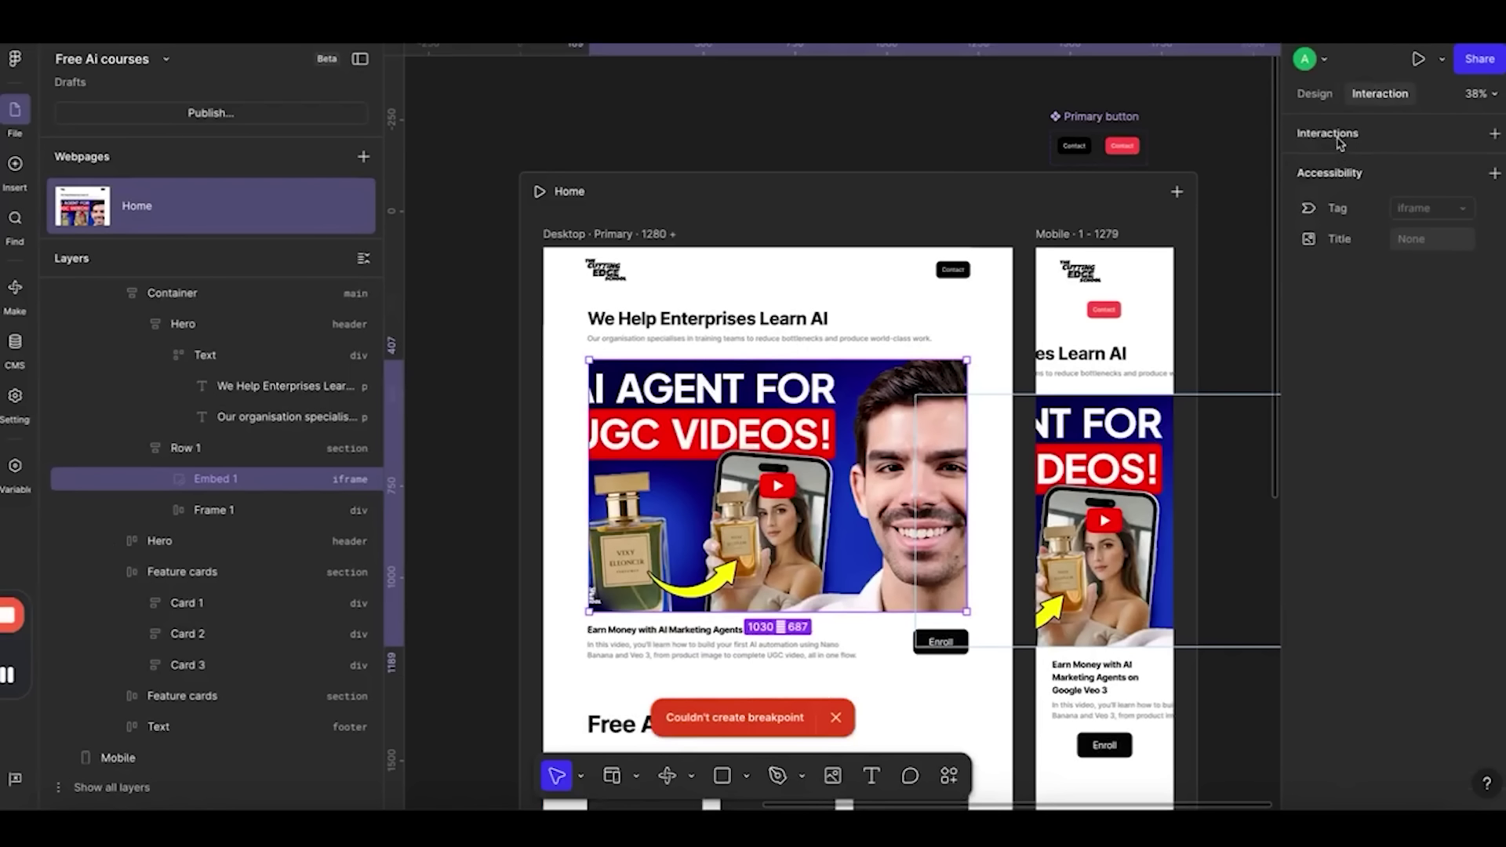
{"action": "left_click", "coordinate": [1495, 134]}
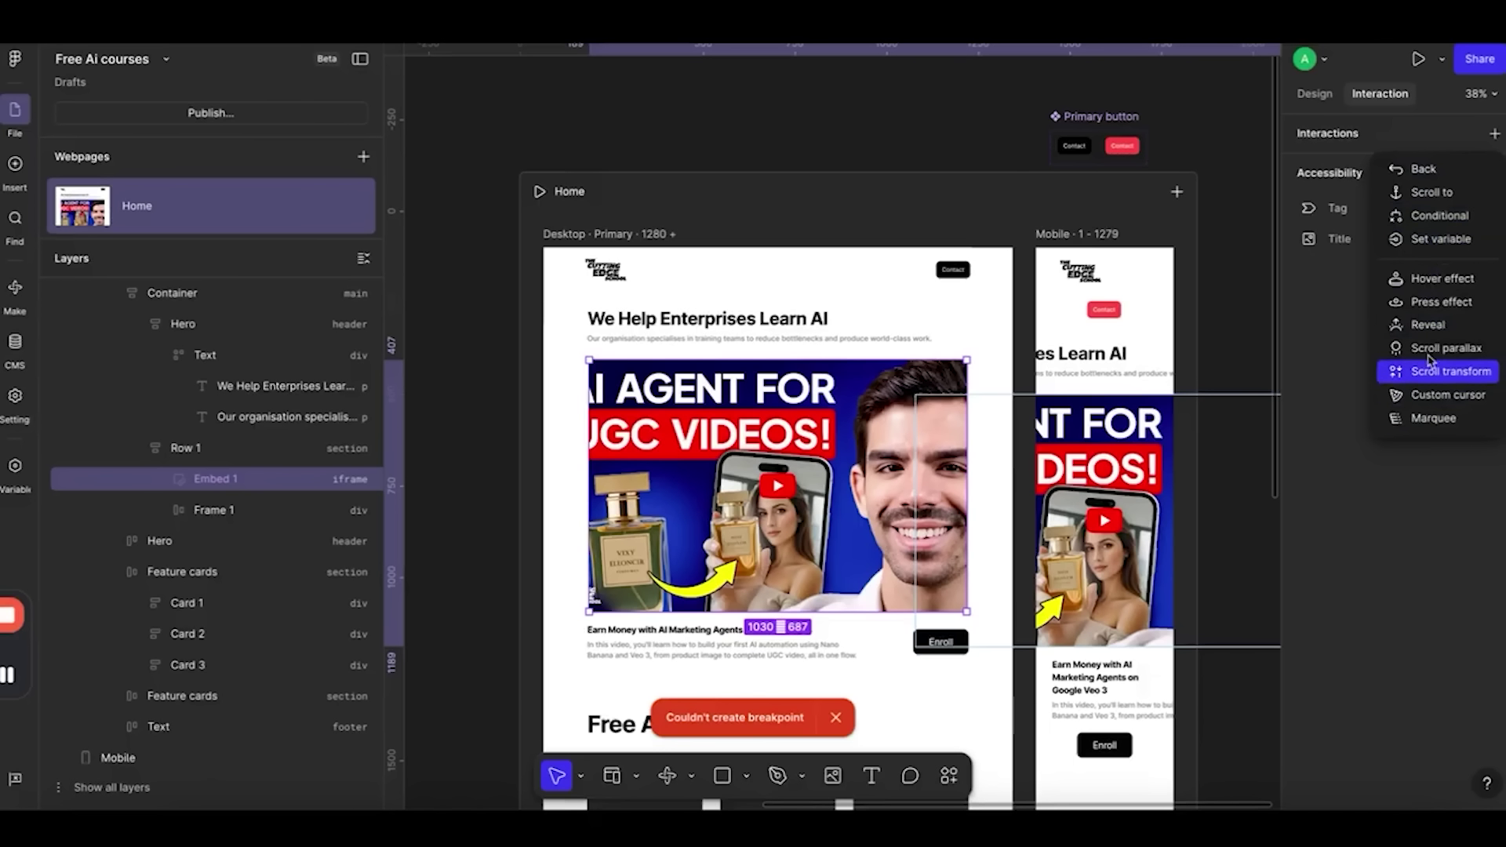
{"action": "left_click", "coordinate": [1348, 318]}
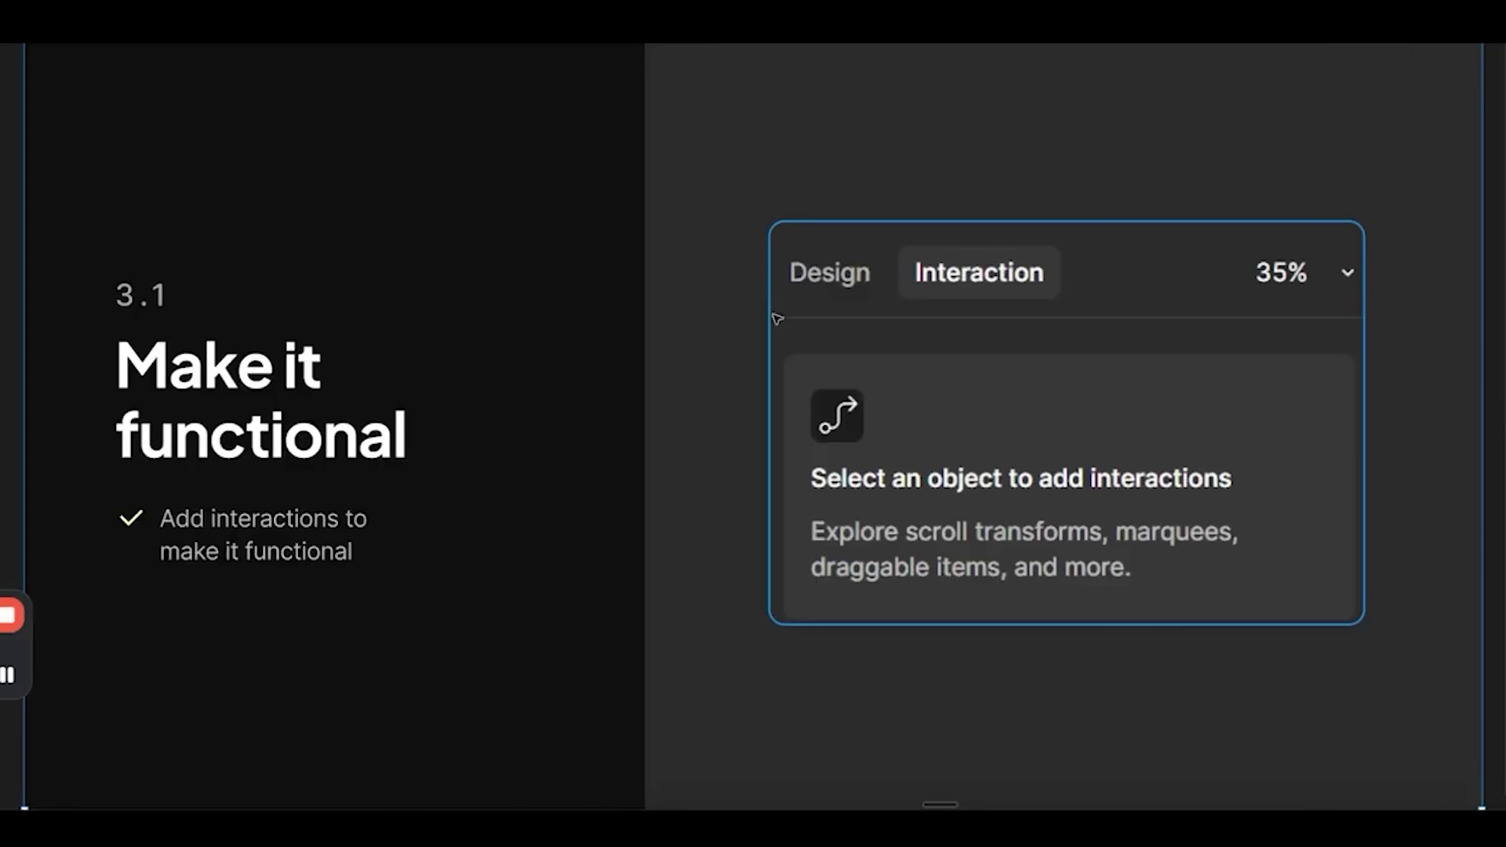
Switch to the course slides, read "How Interactions work" and advance to "Let's Dive Deep into Interactions"
{"action": "scroll", "coordinate": [776, 318], "scroll_direction": "down", "scroll_amount": 3}
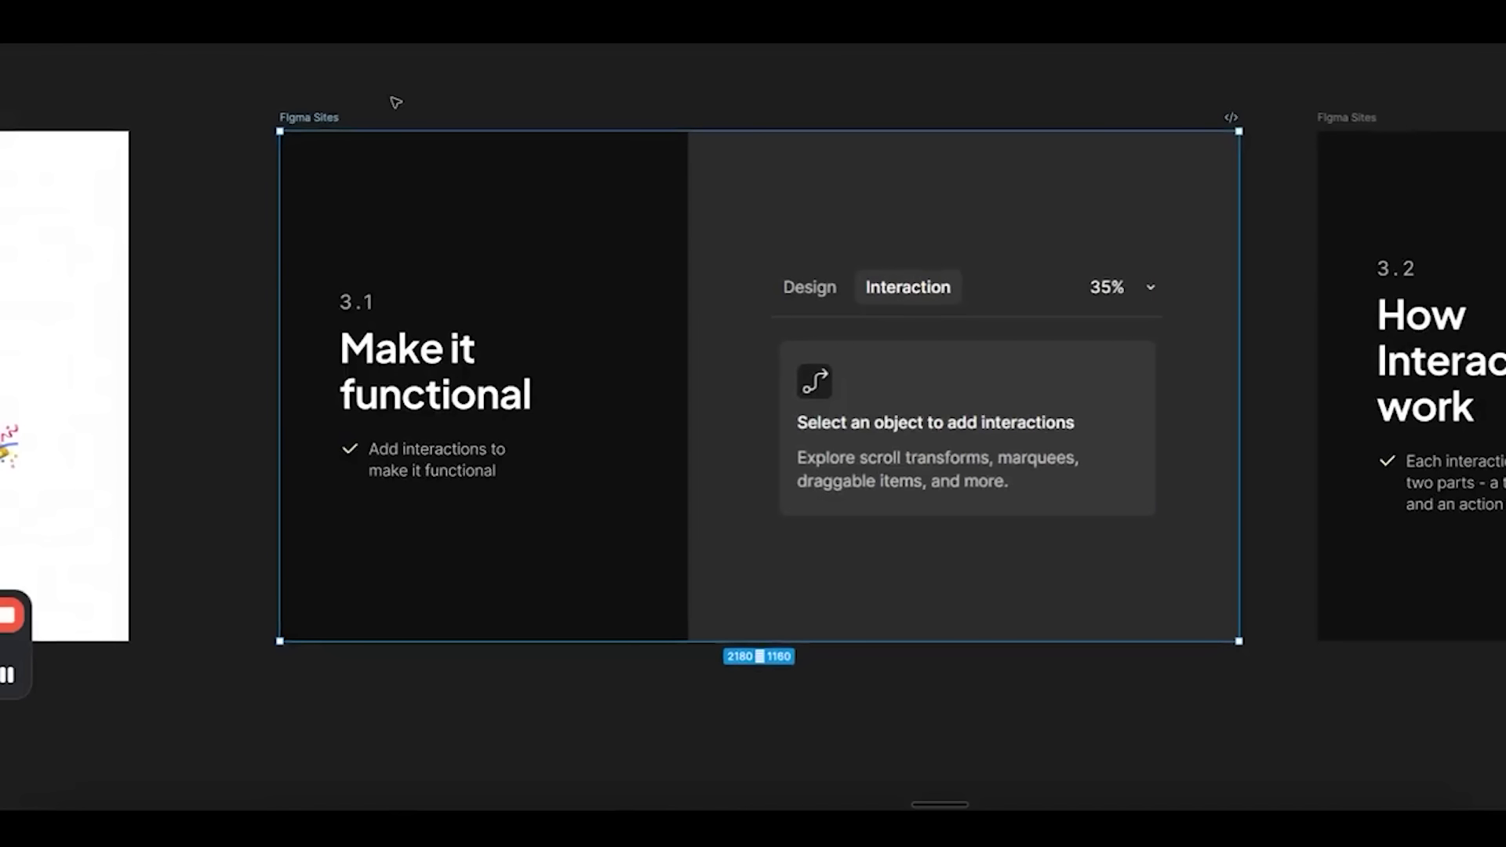
{"action": "key", "text": "n"}
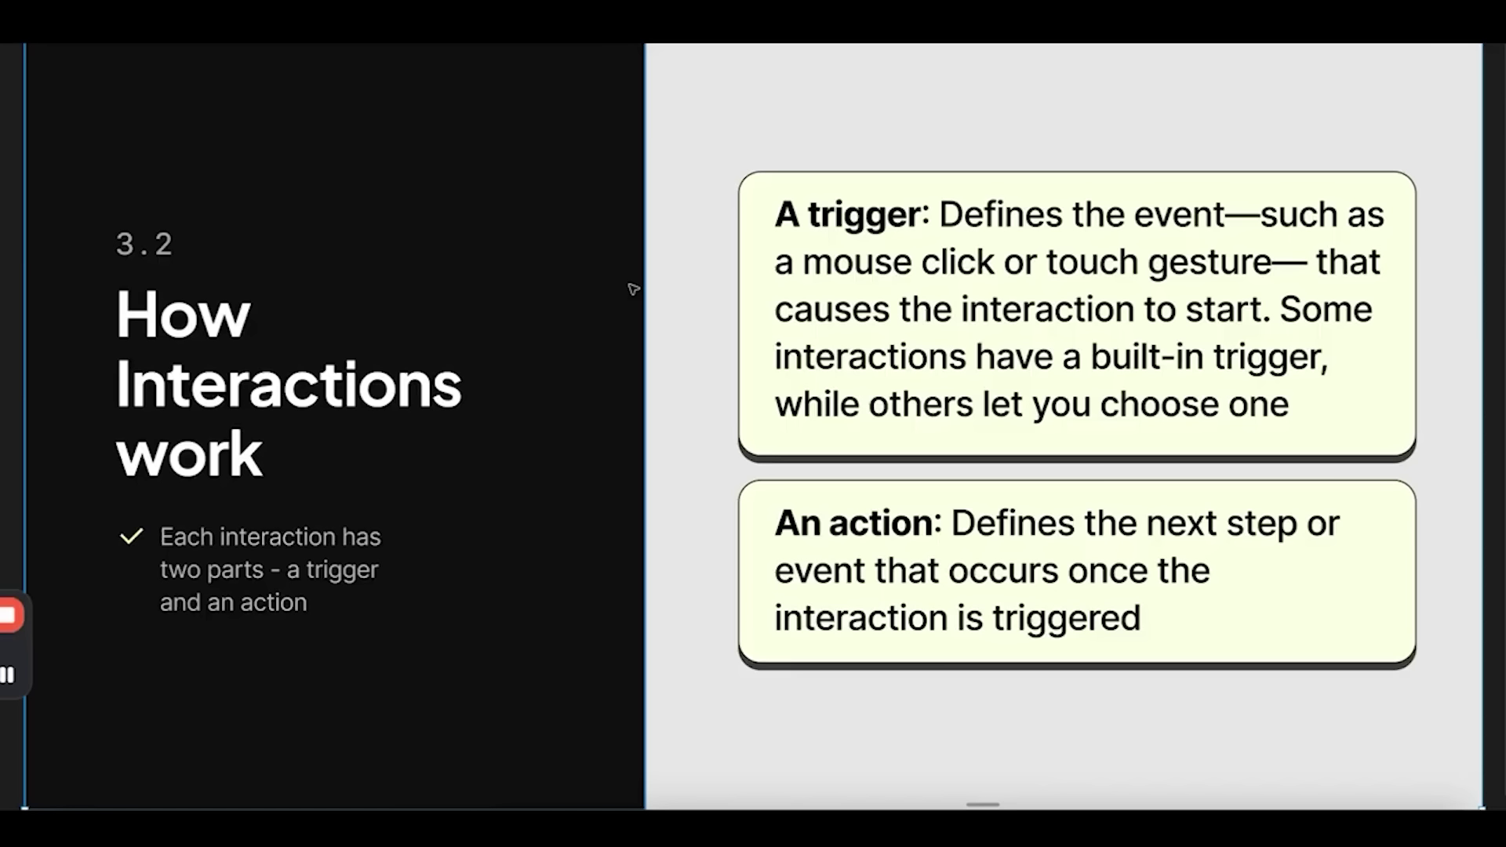
{"action": "key", "text": "Right"}
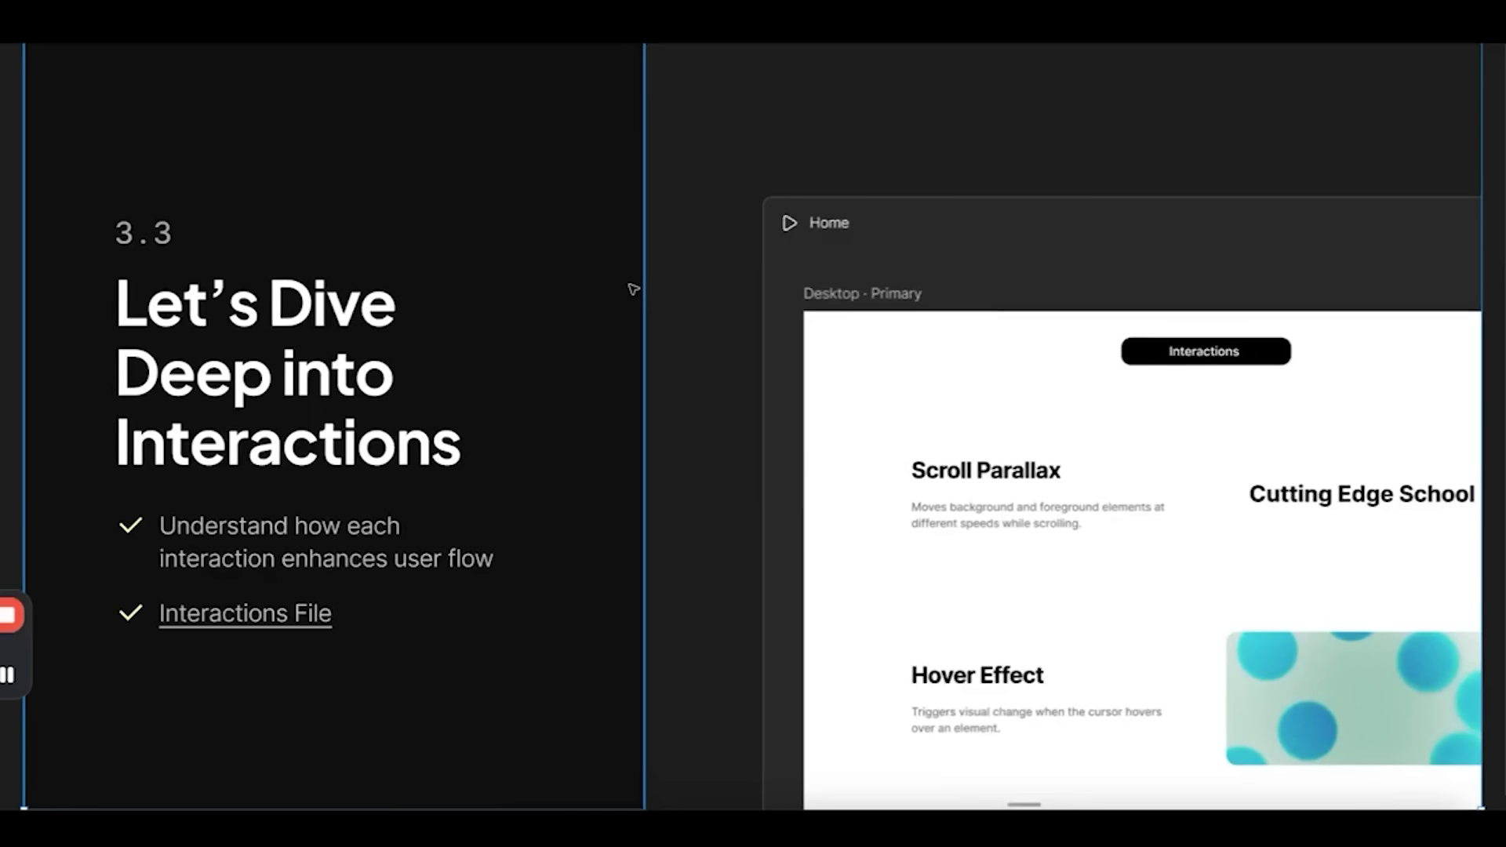
{"action": "key", "text": "shift+1"}
{"action": "left_click", "coordinate": [341, 521]}
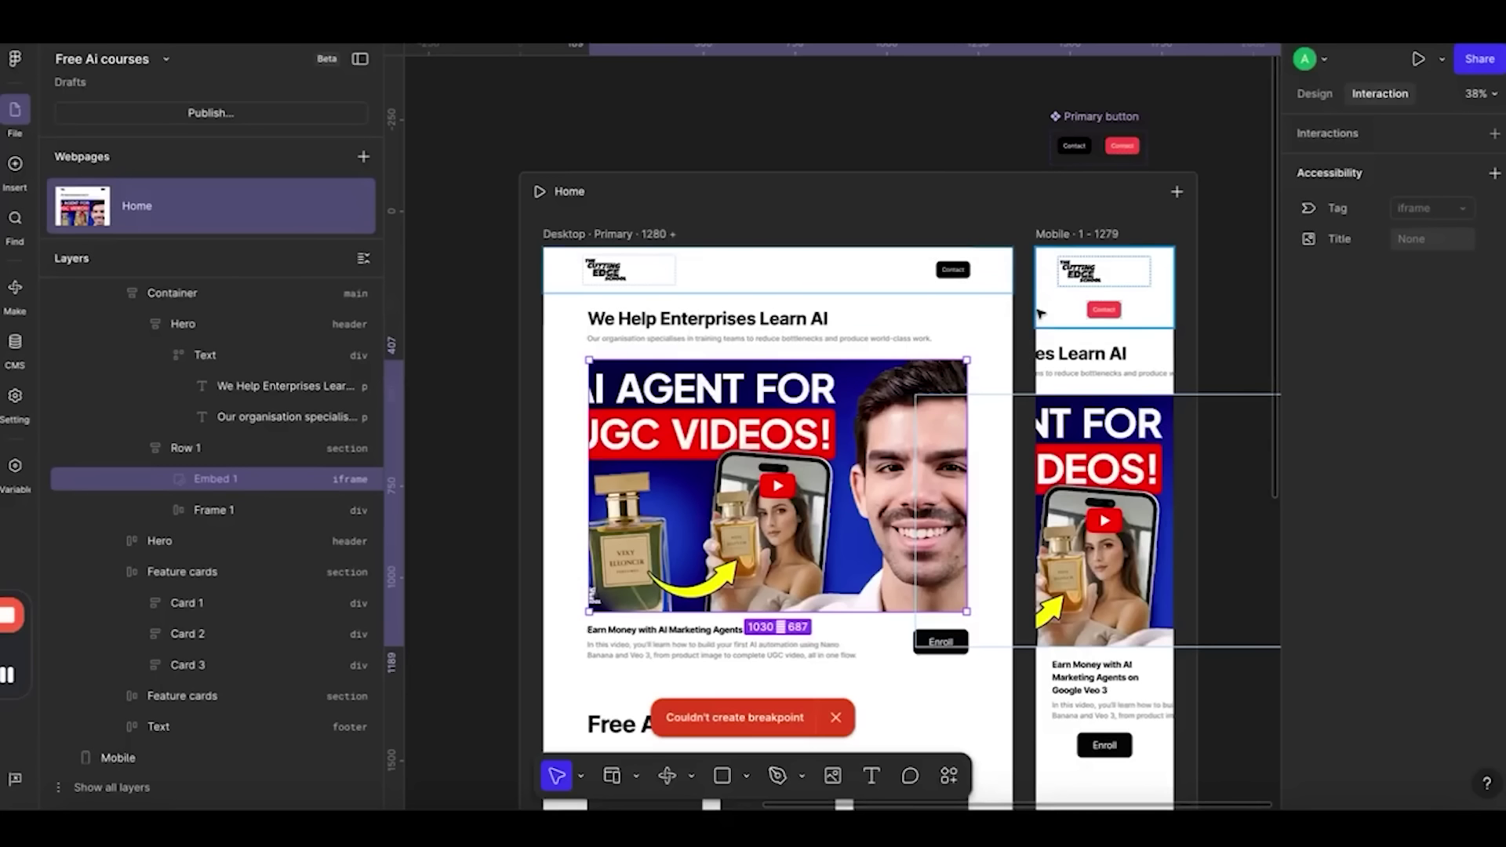
On the Free Ai courses site, add a Hover effect to the Embed 1 video, view its settings, and remove it
{"action": "left_click", "coordinate": [1494, 133]}
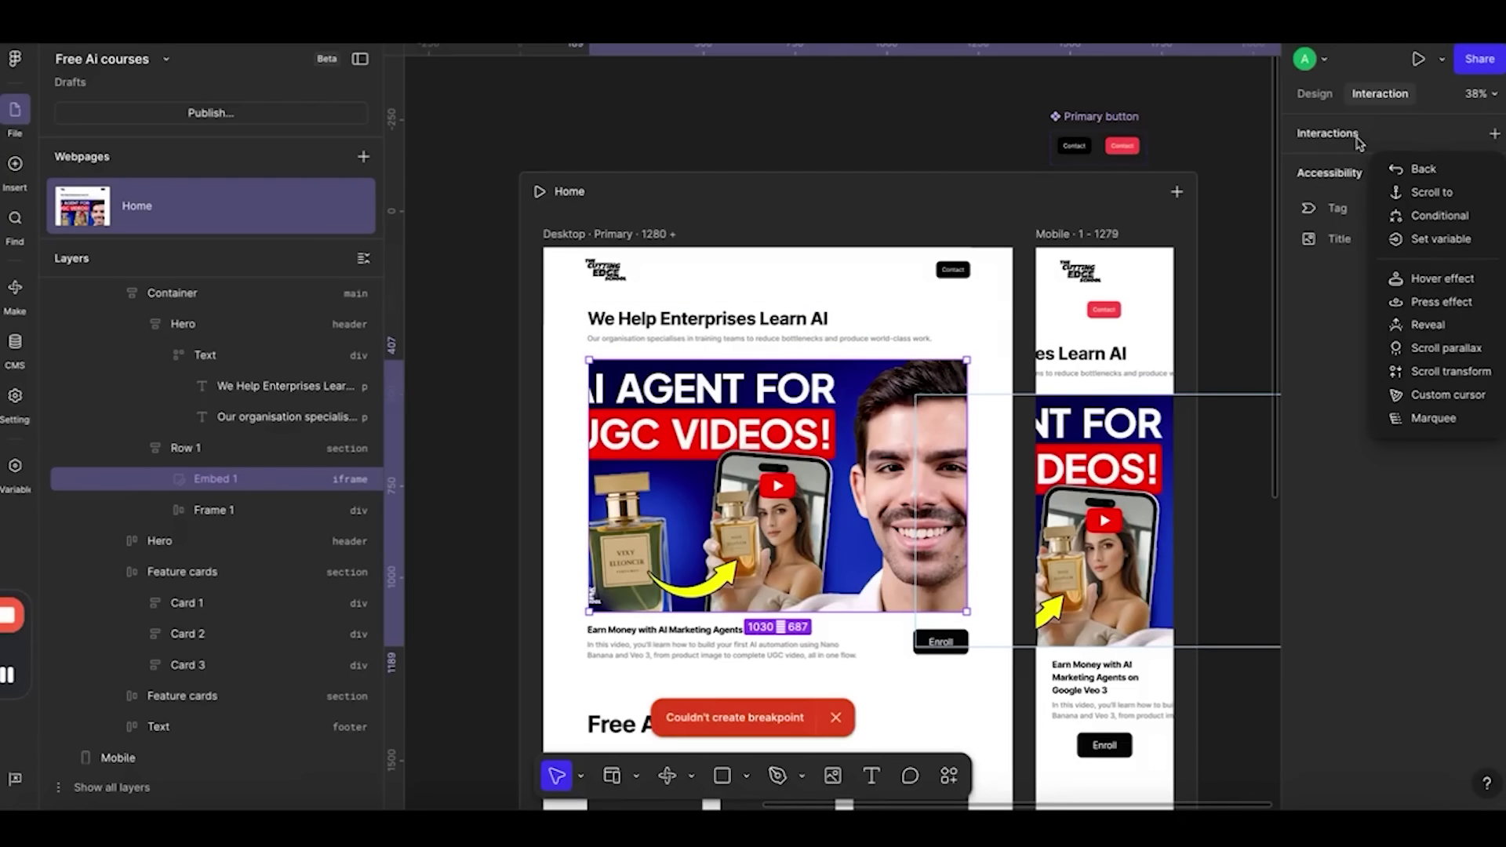
{"action": "left_click", "coordinate": [1441, 279]}
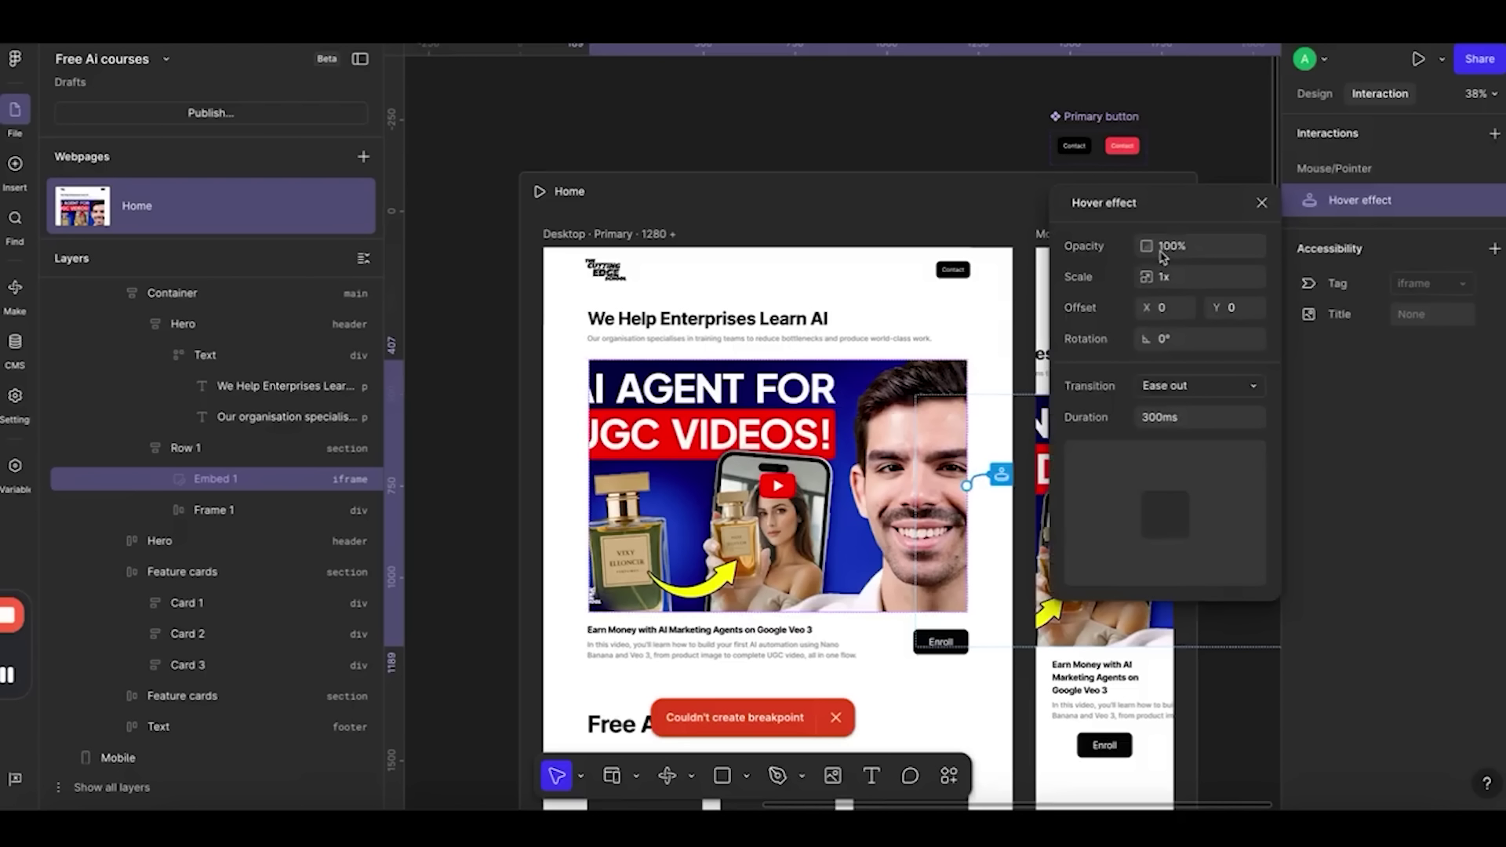
{"action": "left_click", "coordinate": [1349, 357]}
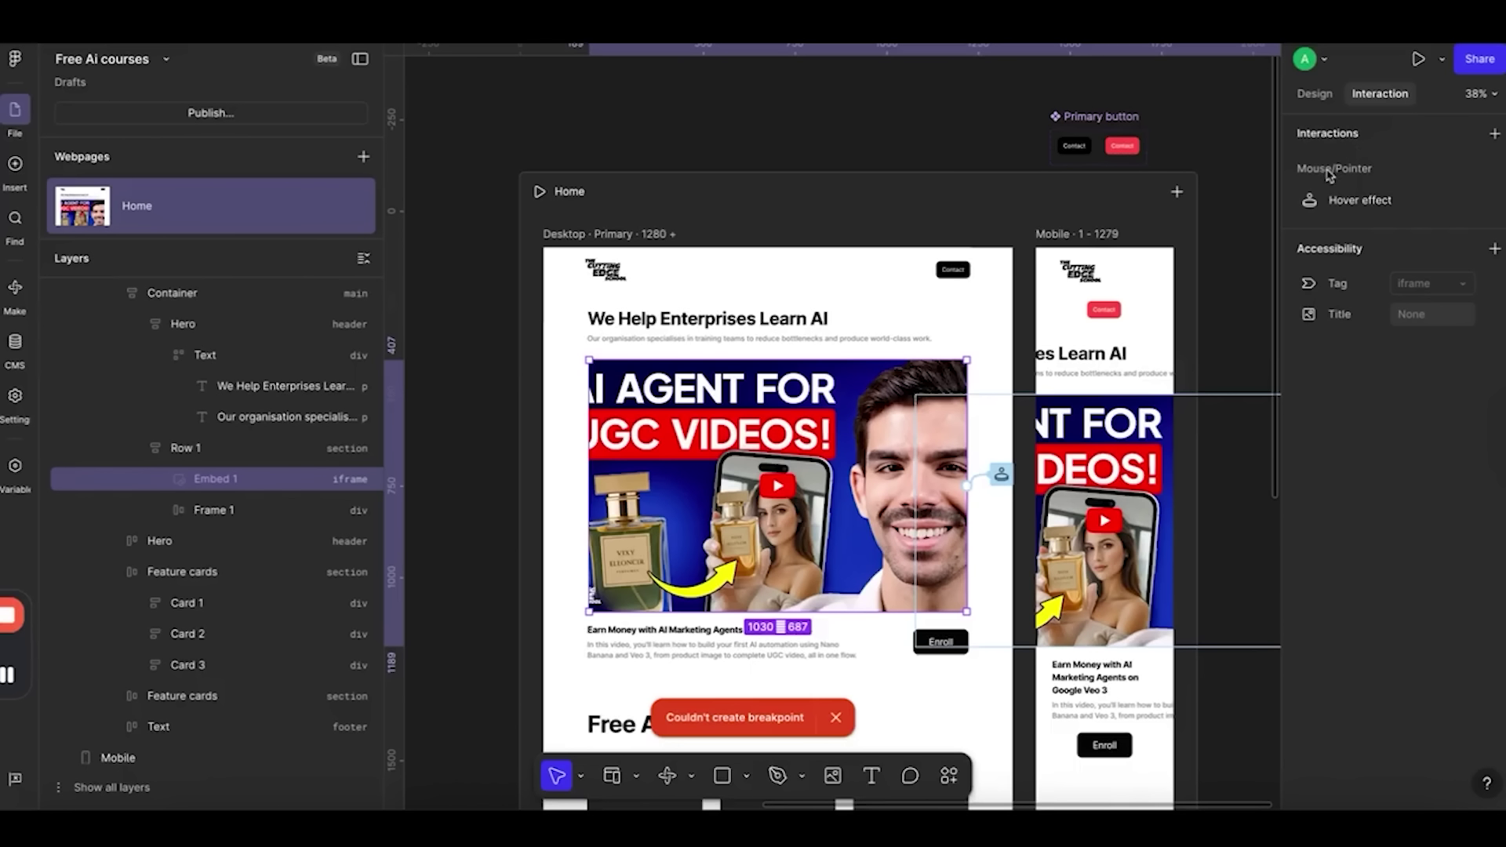
{"action": "left_click", "coordinate": [1494, 201]}
Add a Reveal interaction to the Embed 1 video, view its trigger options, and remove it
{"action": "left_click", "coordinate": [1494, 134]}
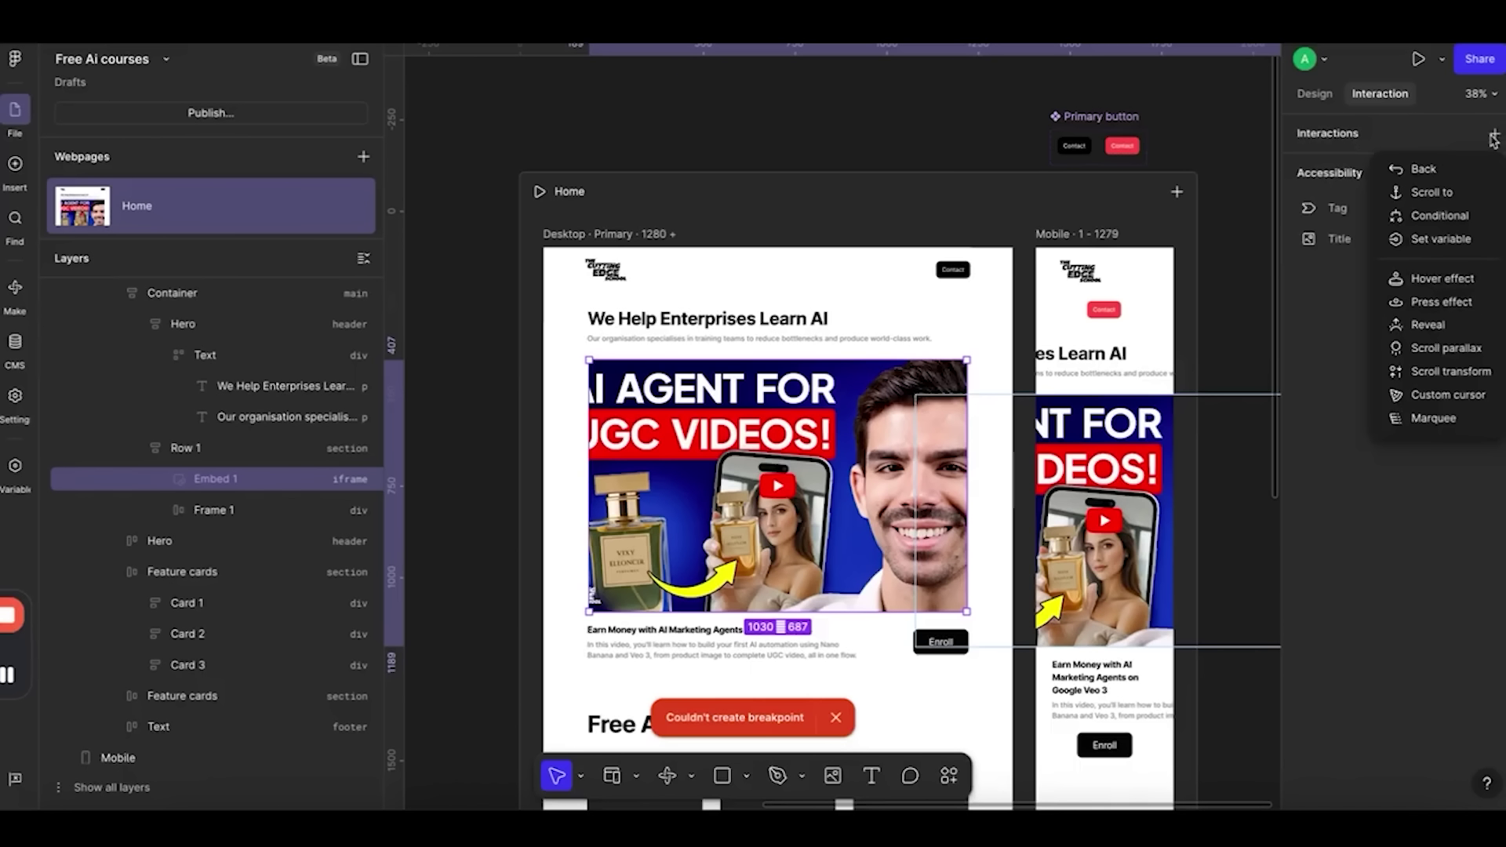
{"action": "left_click", "coordinate": [1428, 324]}
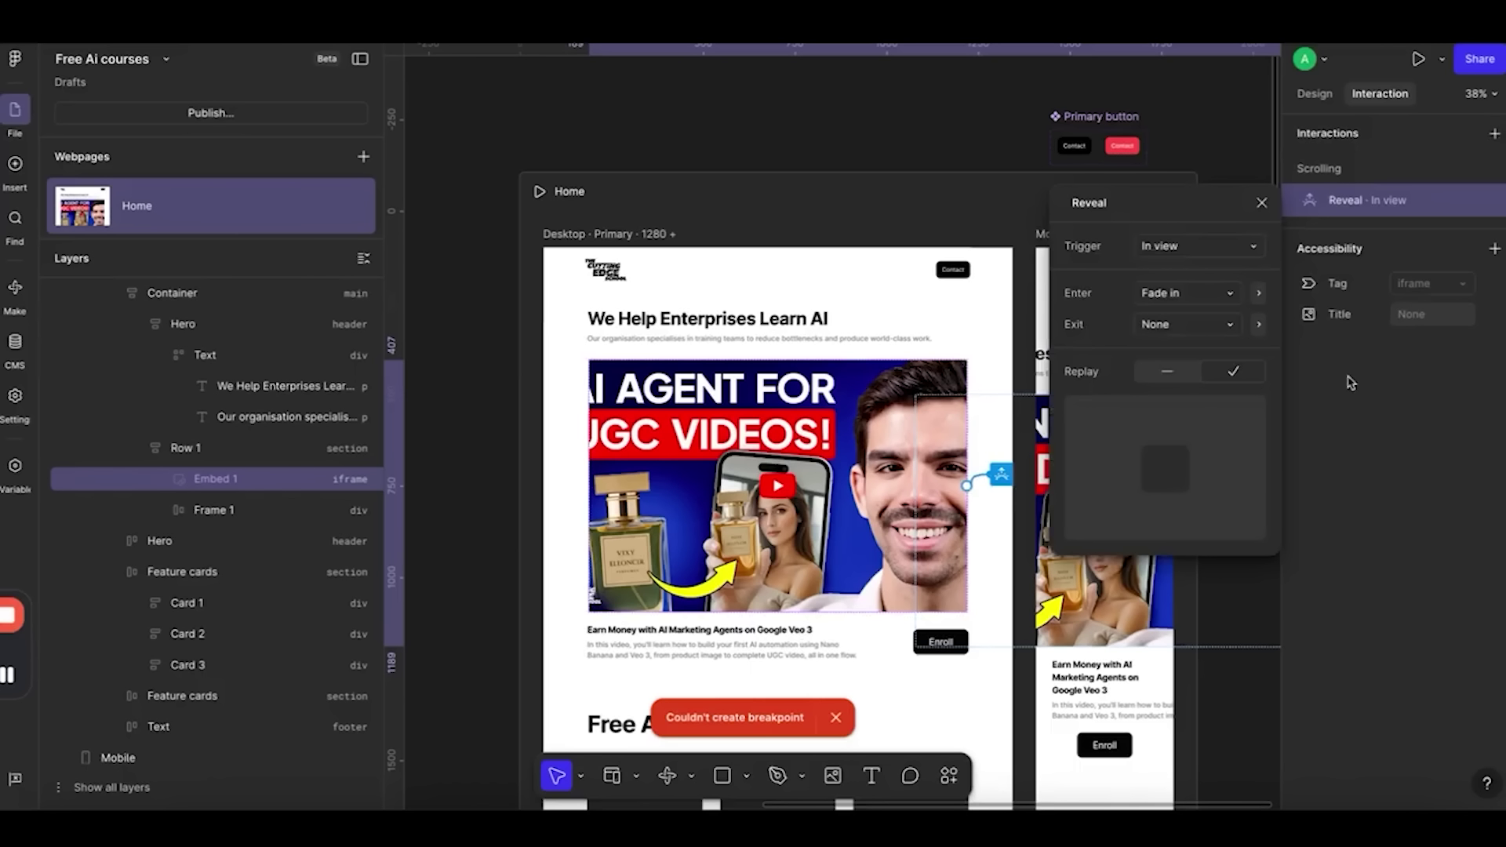
{"action": "left_click", "coordinate": [1174, 249]}
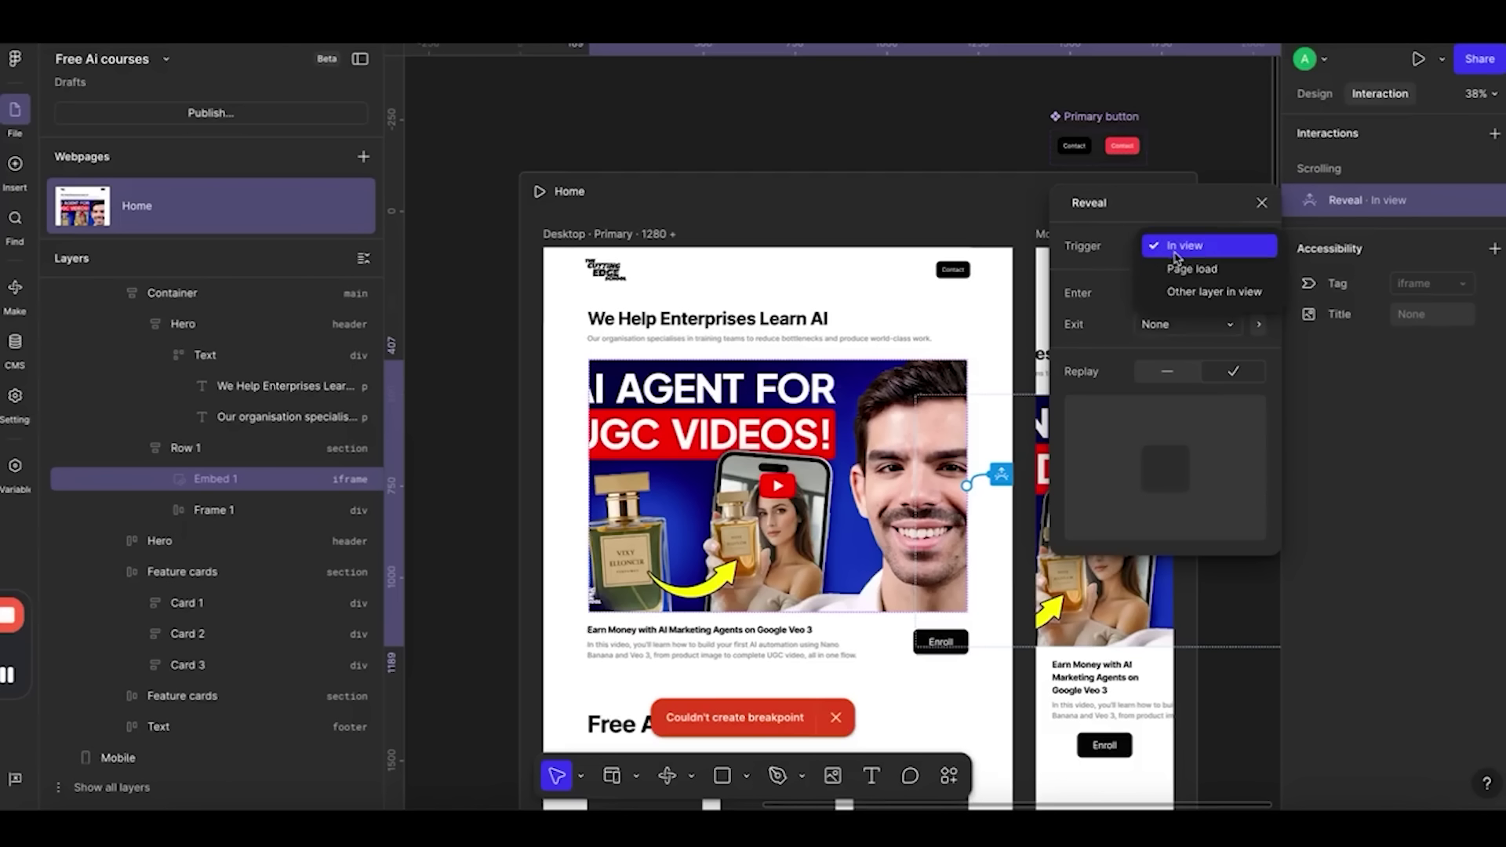
{"action": "left_click", "coordinate": [1260, 209]}
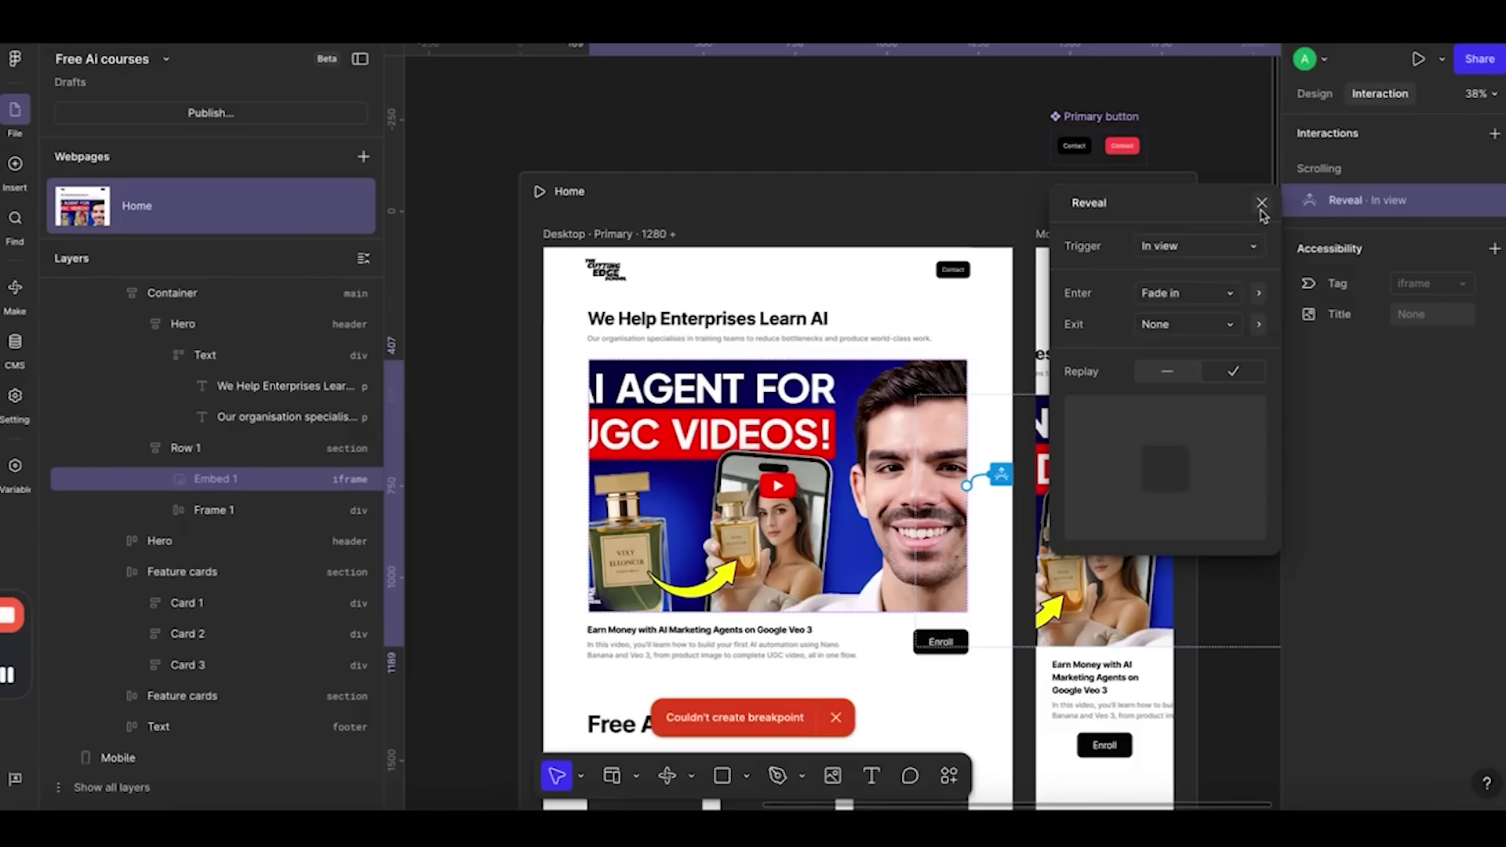
{"action": "left_click", "coordinate": [1263, 204]}
{"action": "left_click", "coordinate": [1494, 201]}
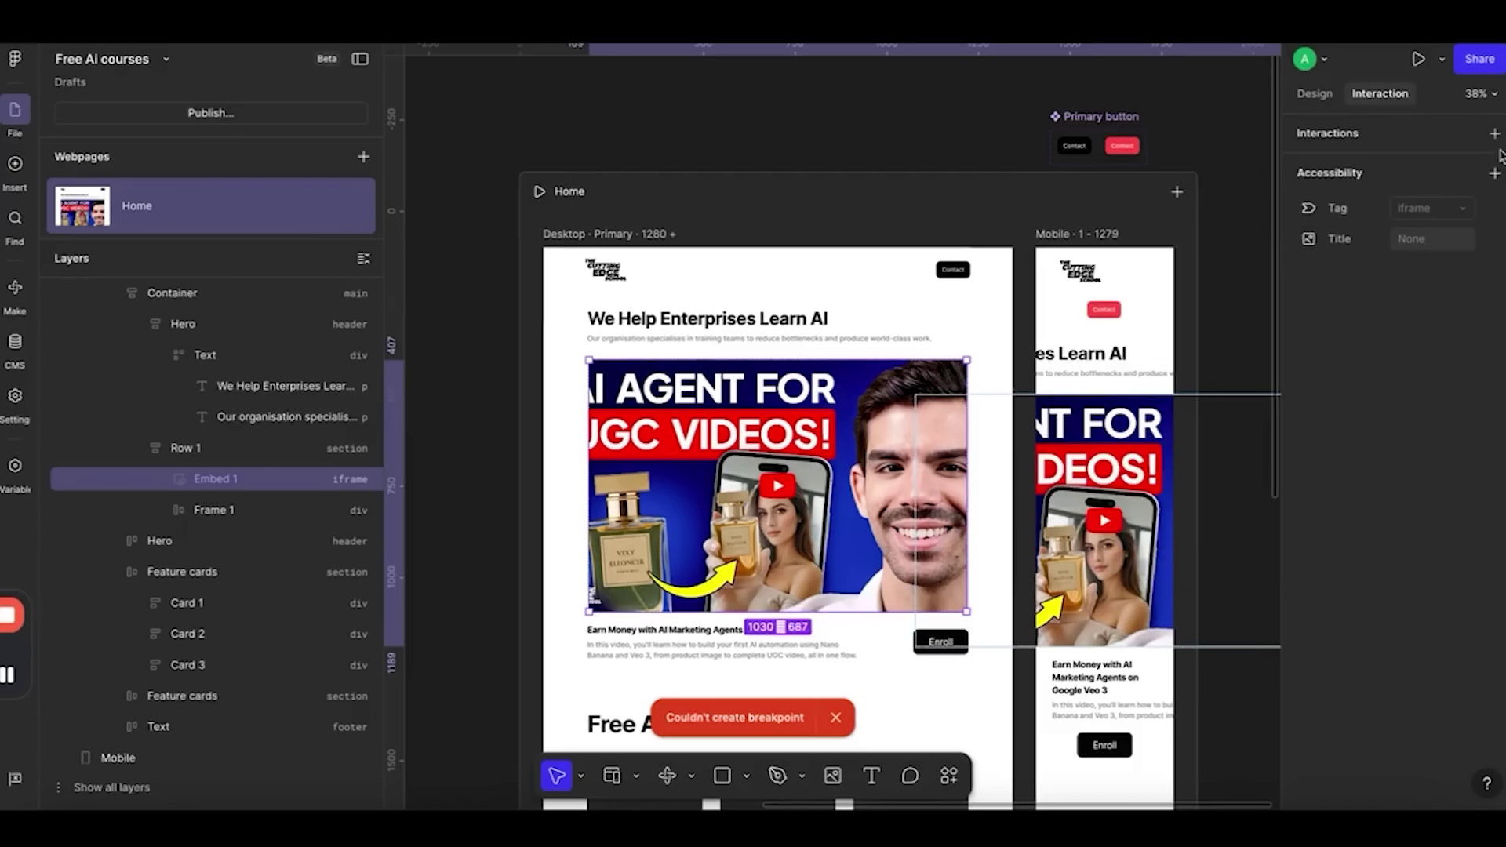
Re-add Reveal to Embed 1, look at its trigger setting once more, and delete the interaction
{"action": "left_click", "coordinate": [1494, 134]}
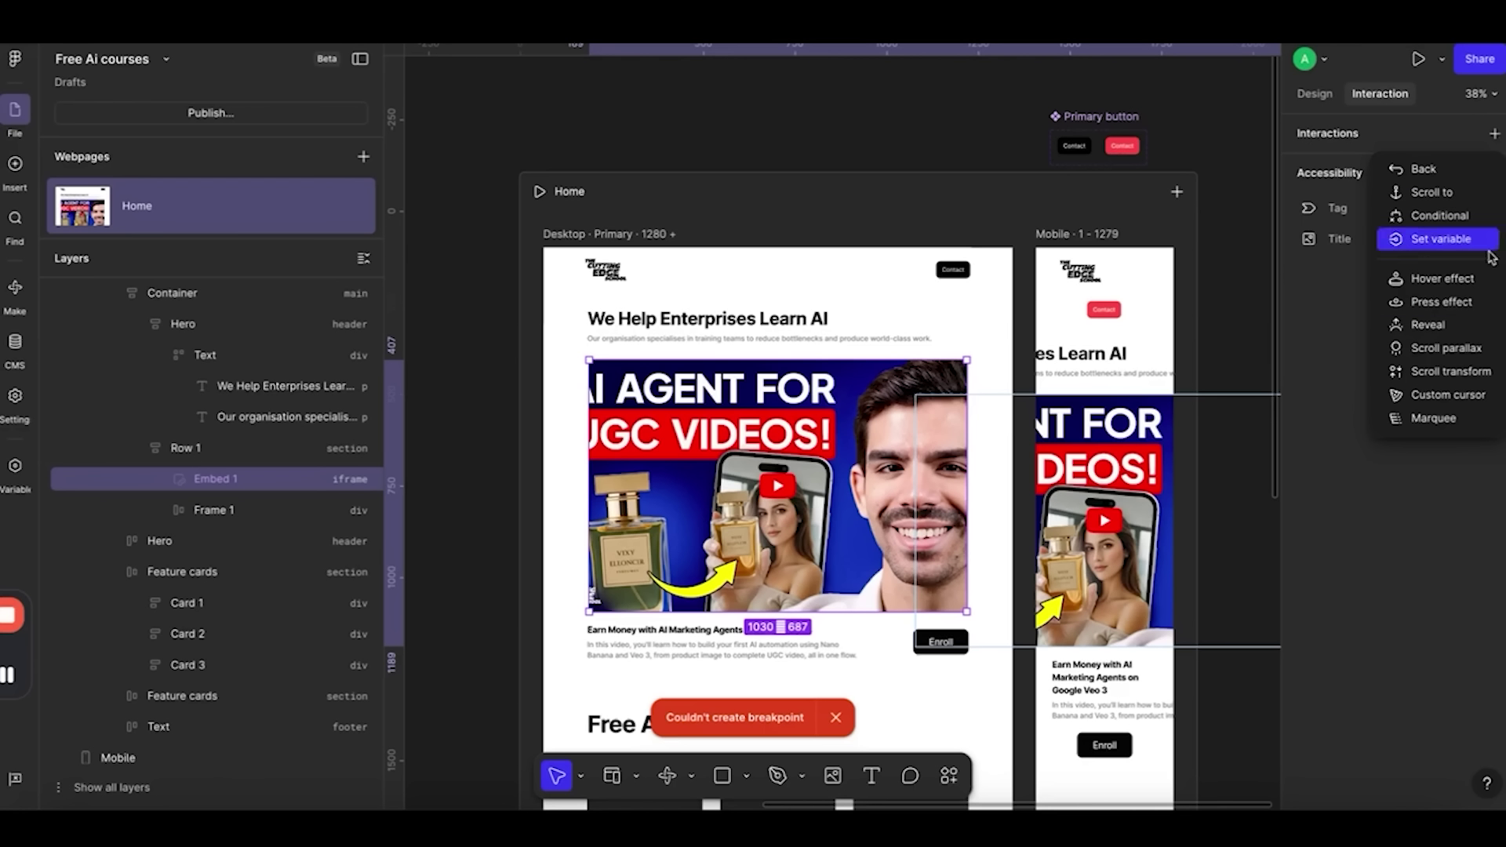
{"action": "left_click", "coordinate": [1445, 332]}
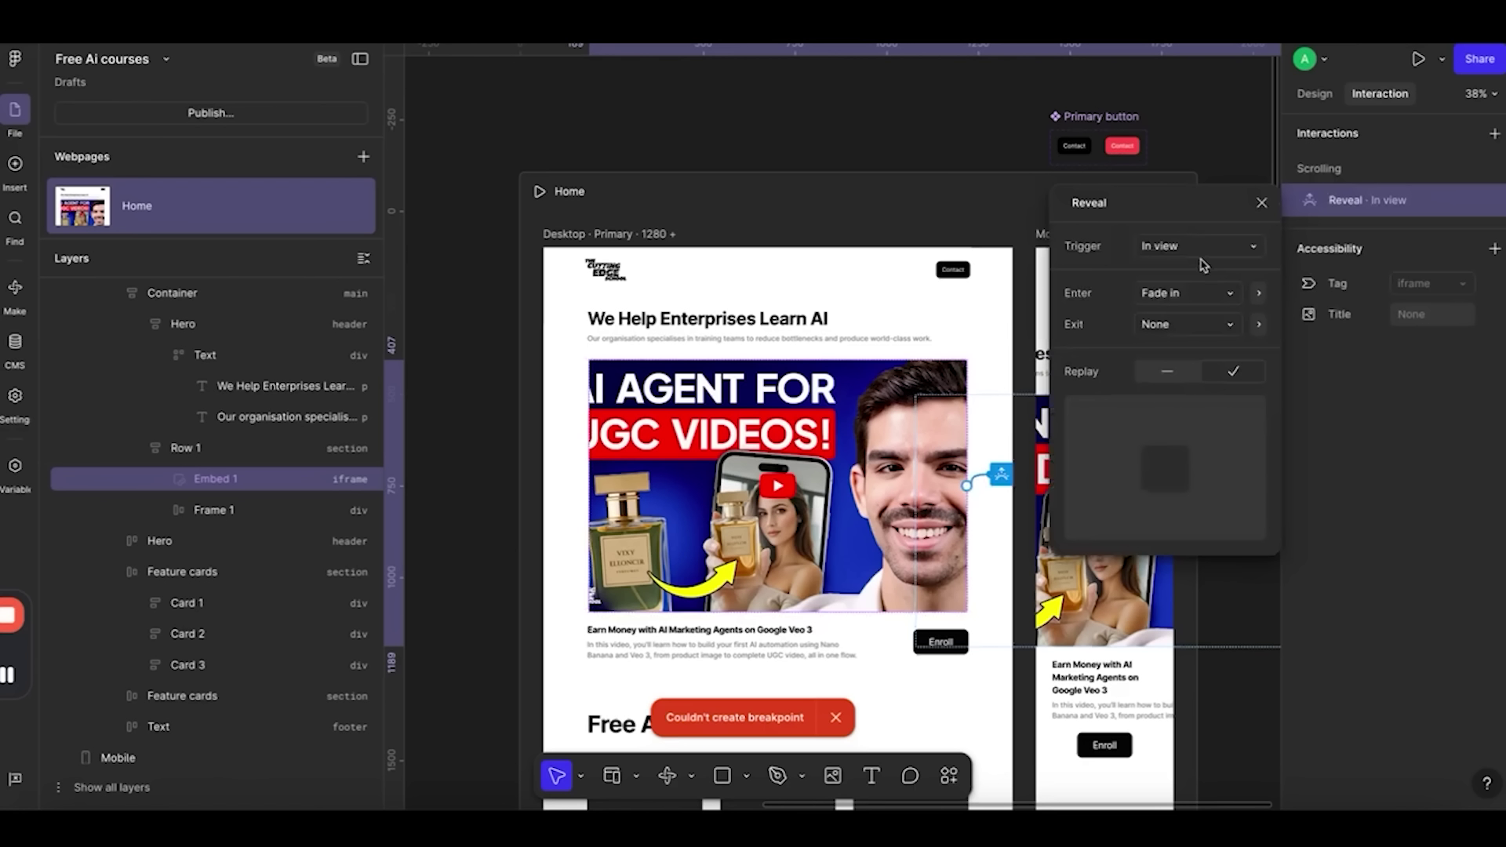
{"action": "left_click", "coordinate": [1167, 248]}
{"action": "left_click", "coordinate": [1119, 249]}
{"action": "left_click", "coordinate": [1261, 202]}
{"action": "left_click", "coordinate": [1493, 200]}
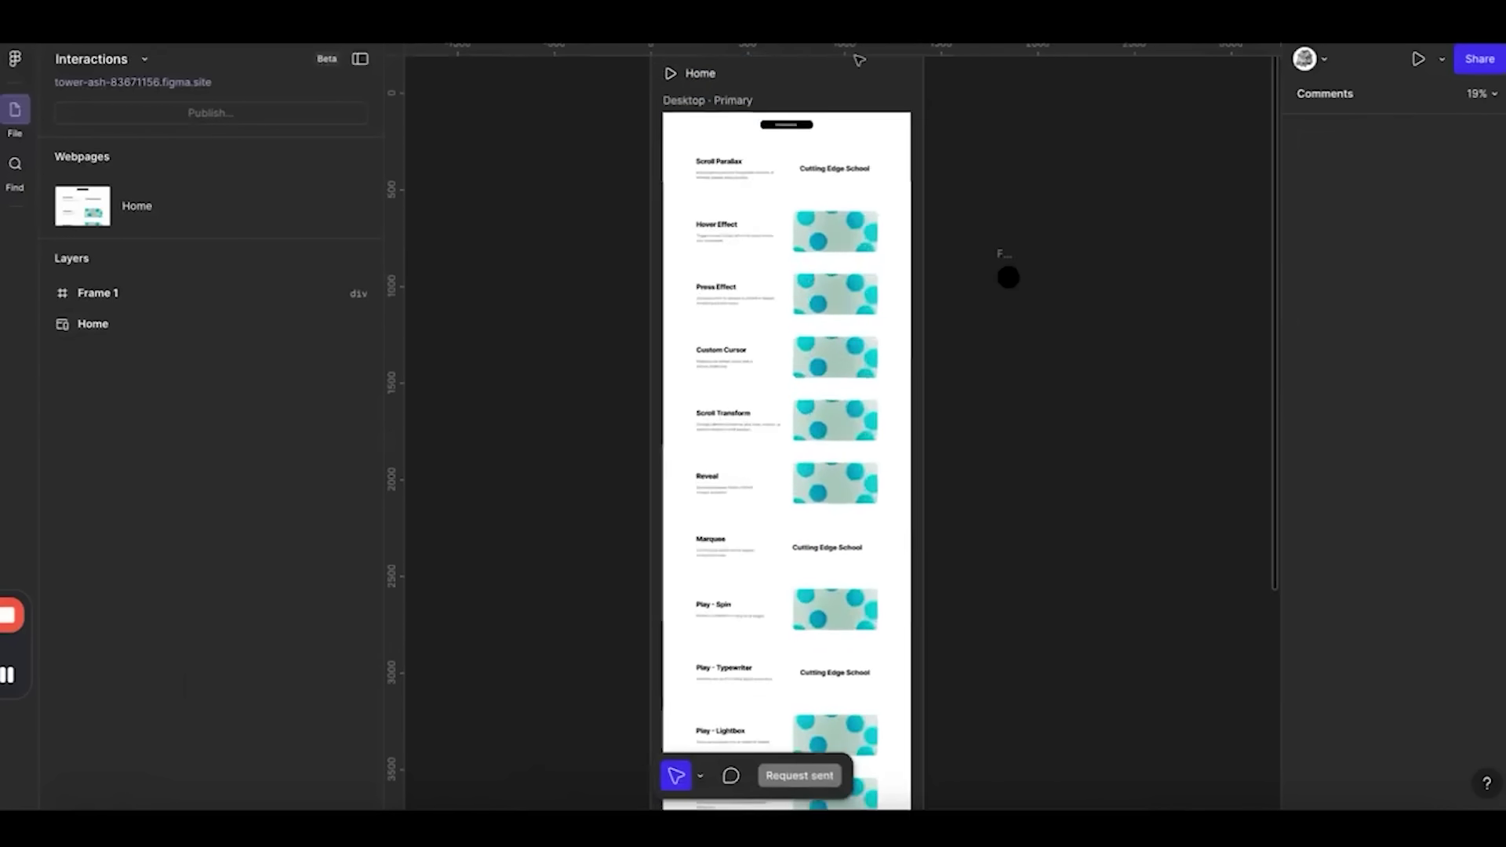
Switch to the Interactions site, preview its Home page, and examine the Scroll Parallax text and Hover Effect image
{"action": "left_click", "coordinate": [562, 135]}
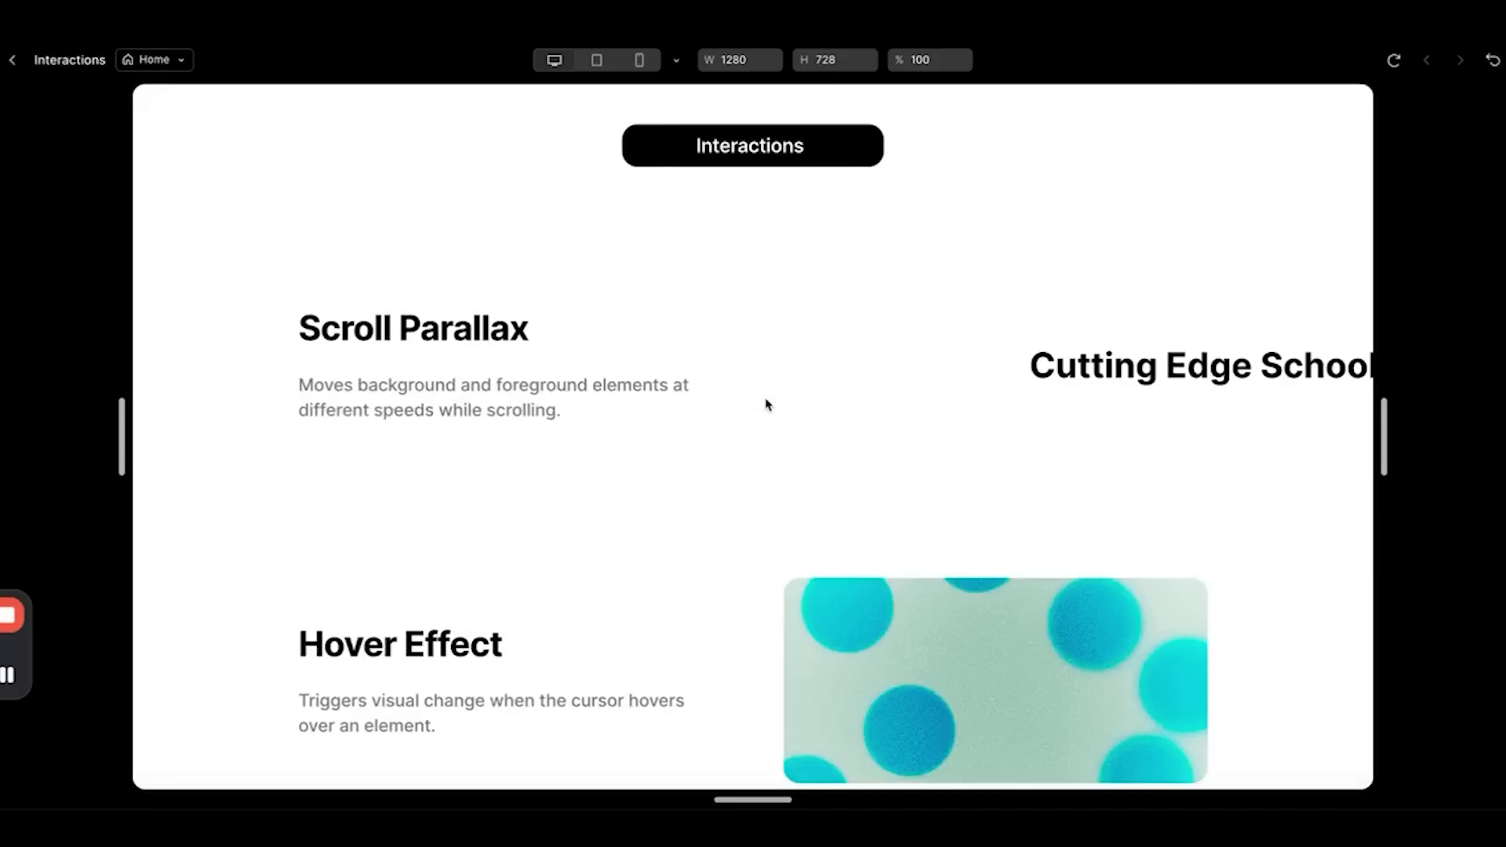
{"action": "scroll", "coordinate": [767, 405], "scroll_direction": "down", "scroll_amount": 3}
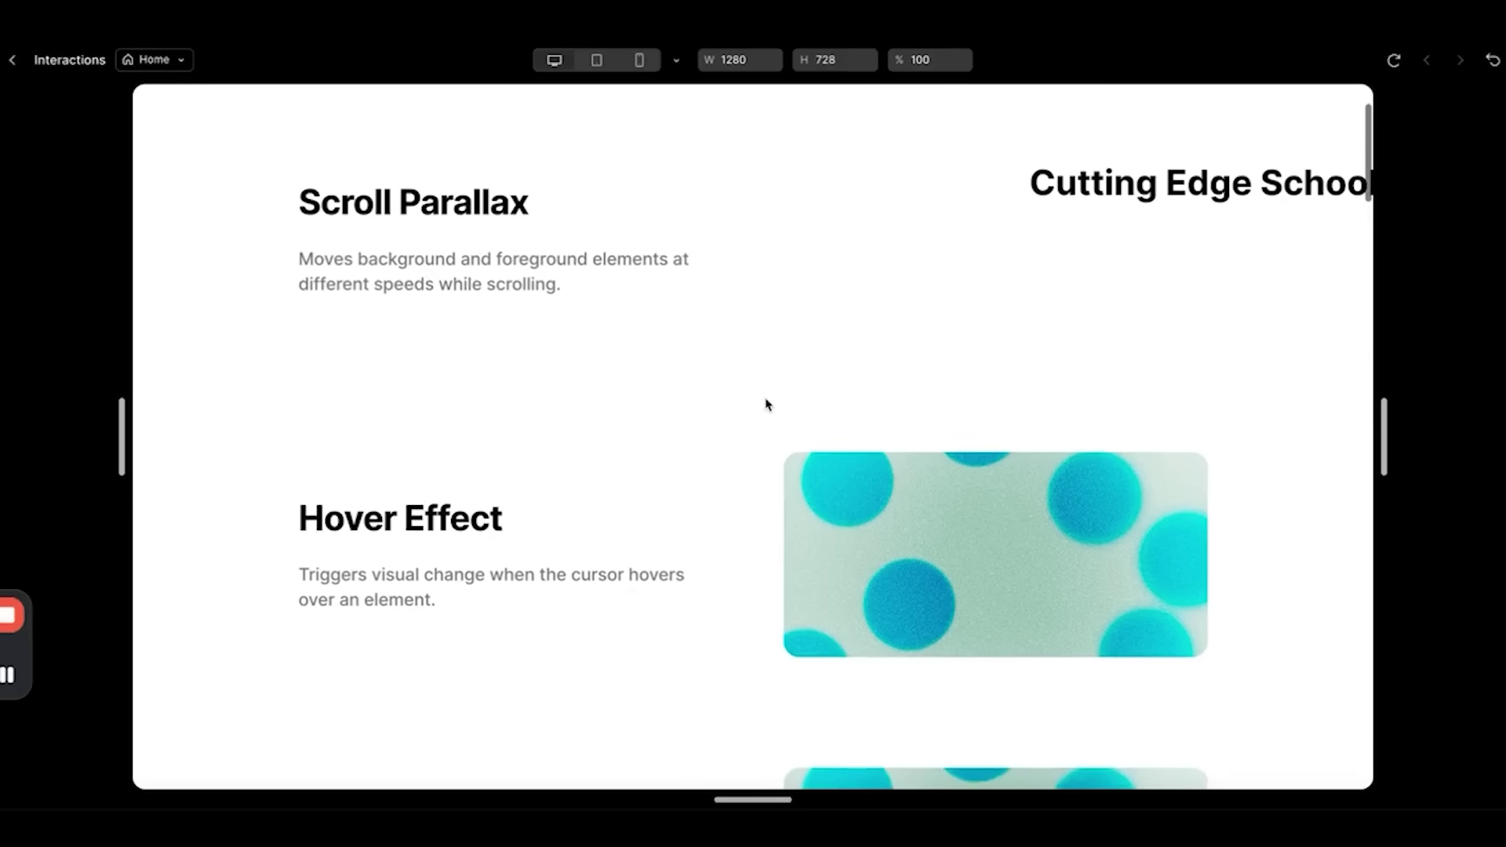
{"action": "scroll", "coordinate": [767, 405], "scroll_direction": "down", "scroll_amount": 1}
{"action": "scroll", "coordinate": [767, 405], "scroll_direction": "up", "scroll_amount": 3}
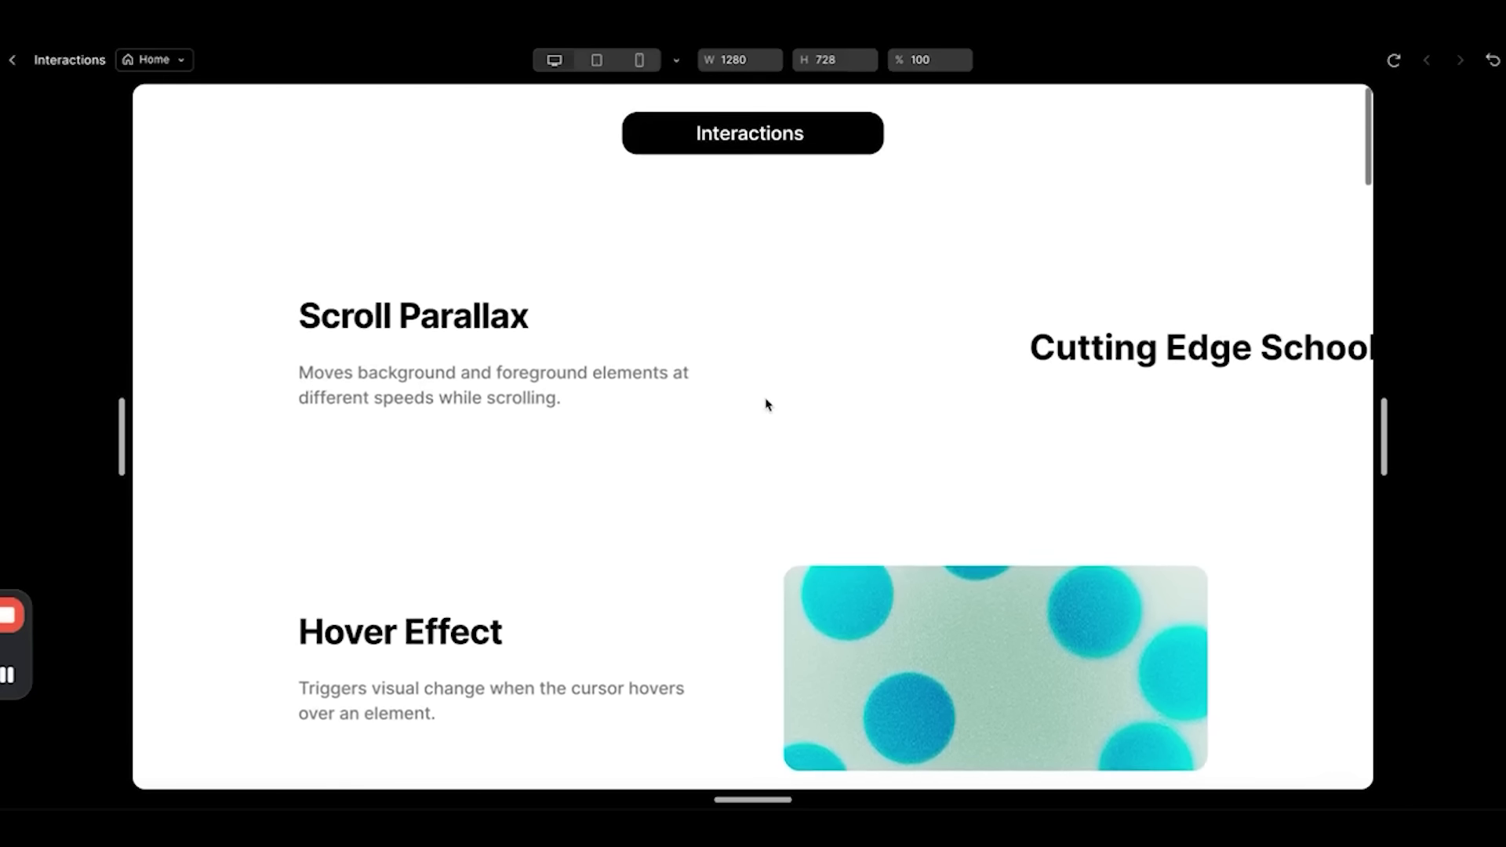
{"action": "scroll", "coordinate": [767, 405], "scroll_direction": "down", "scroll_amount": 2}
{"action": "scroll", "coordinate": [767, 405], "scroll_direction": "up", "scroll_amount": 1}
{"action": "scroll", "coordinate": [767, 405], "scroll_direction": "up", "scroll_amount": 1}
{"action": "scroll", "coordinate": [767, 405], "scroll_direction": "down", "scroll_amount": 2}
{"action": "scroll", "coordinate": [767, 405], "scroll_direction": "up", "scroll_amount": 2}
{"action": "scroll", "coordinate": [767, 405], "scroll_direction": "down", "scroll_amount": 2}
{"action": "scroll", "coordinate": [927, 484], "scroll_direction": "down", "scroll_amount": 2}
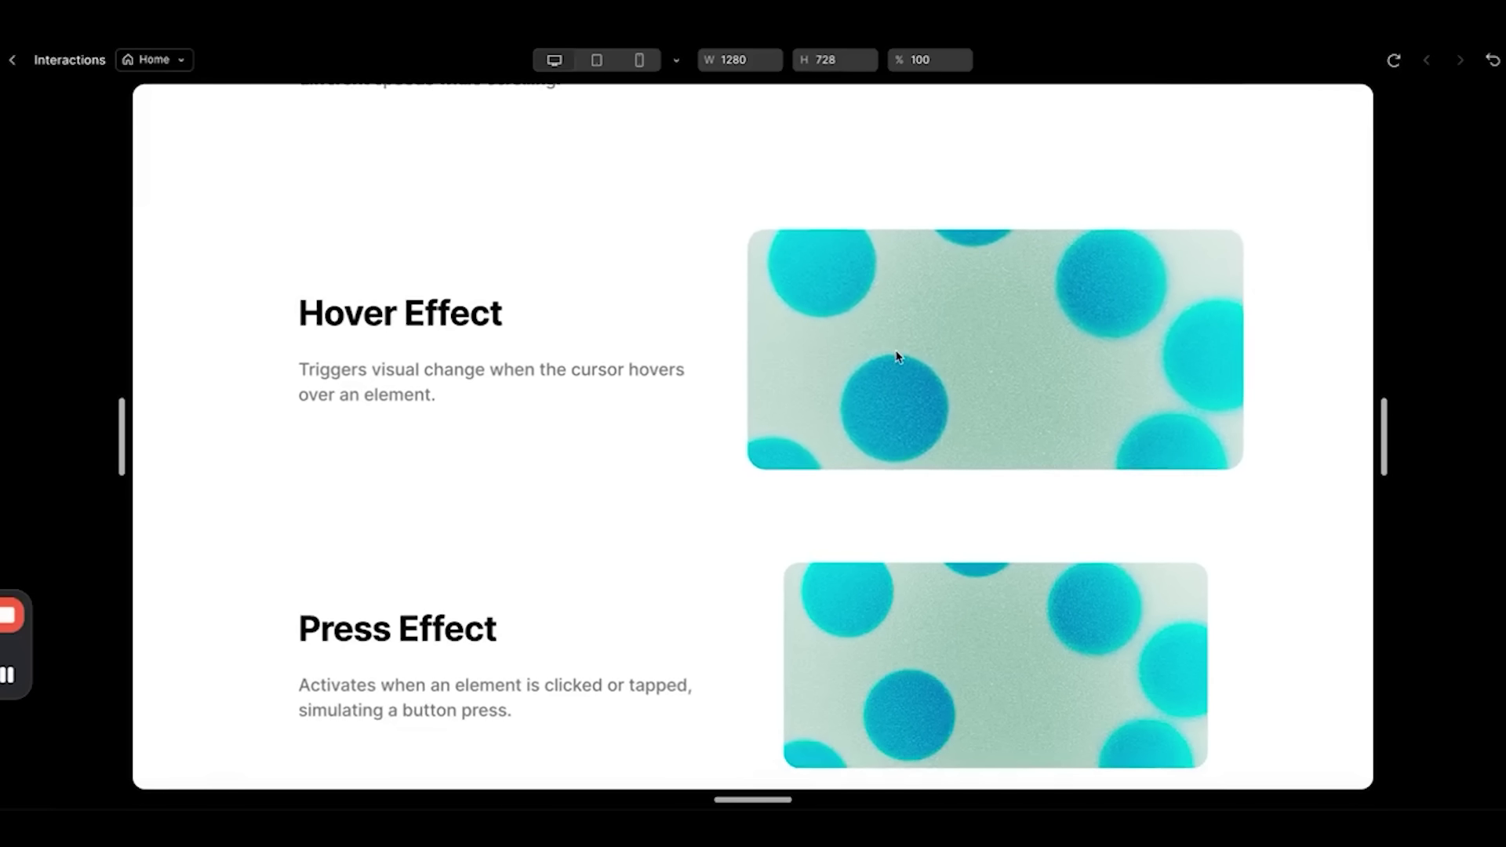
Test the Press Effect image in the preview by pressing it several times
{"action": "scroll", "coordinate": [652, 469], "scroll_direction": "down", "scroll_amount": 2}
{"action": "scroll", "coordinate": [654, 459], "scroll_direction": "down", "scroll_amount": 2}
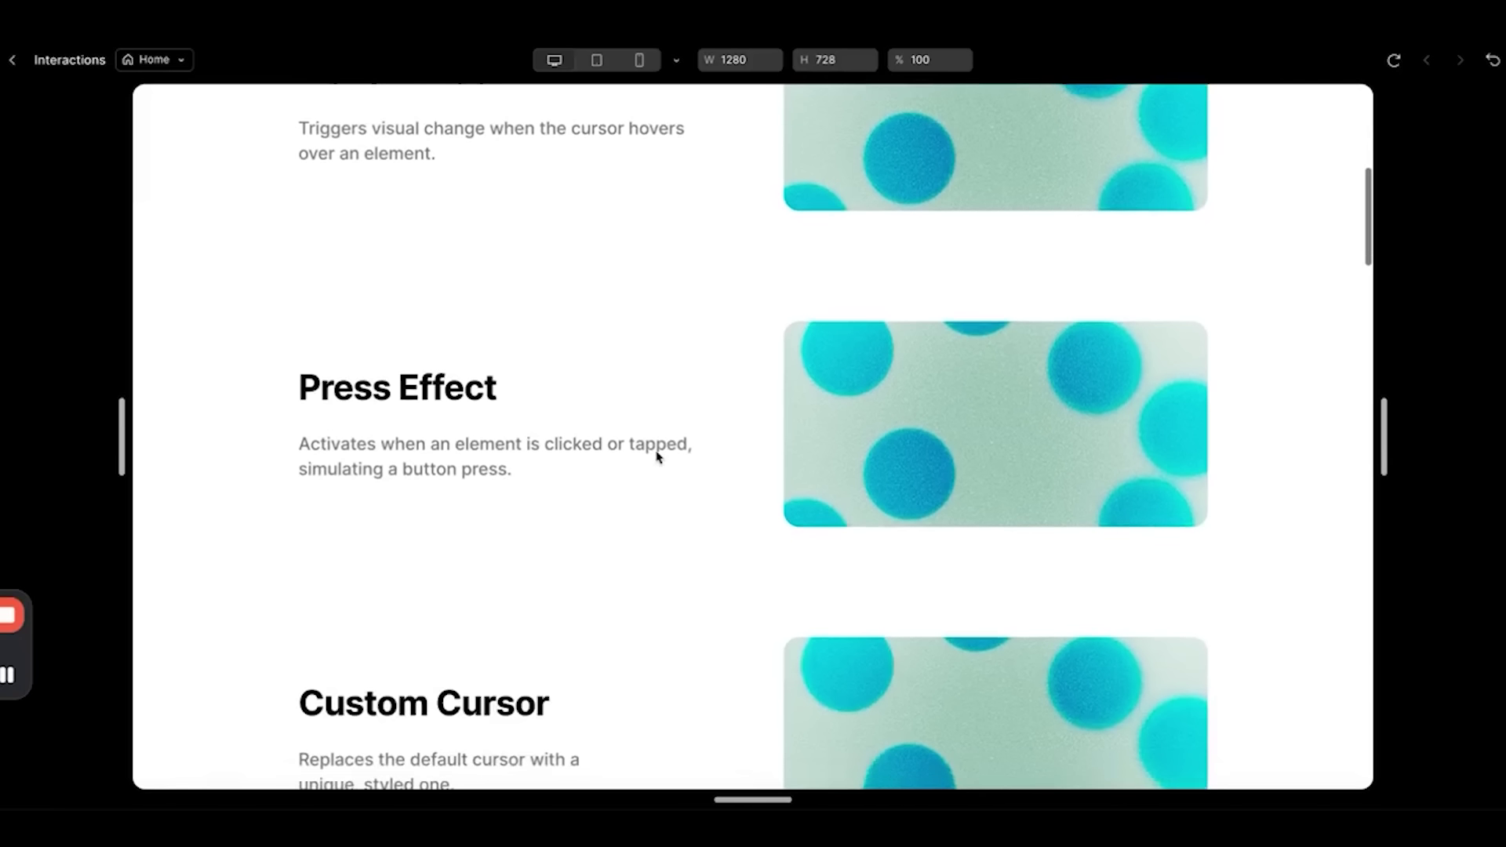
{"action": "left_click", "coordinate": [1017, 352]}
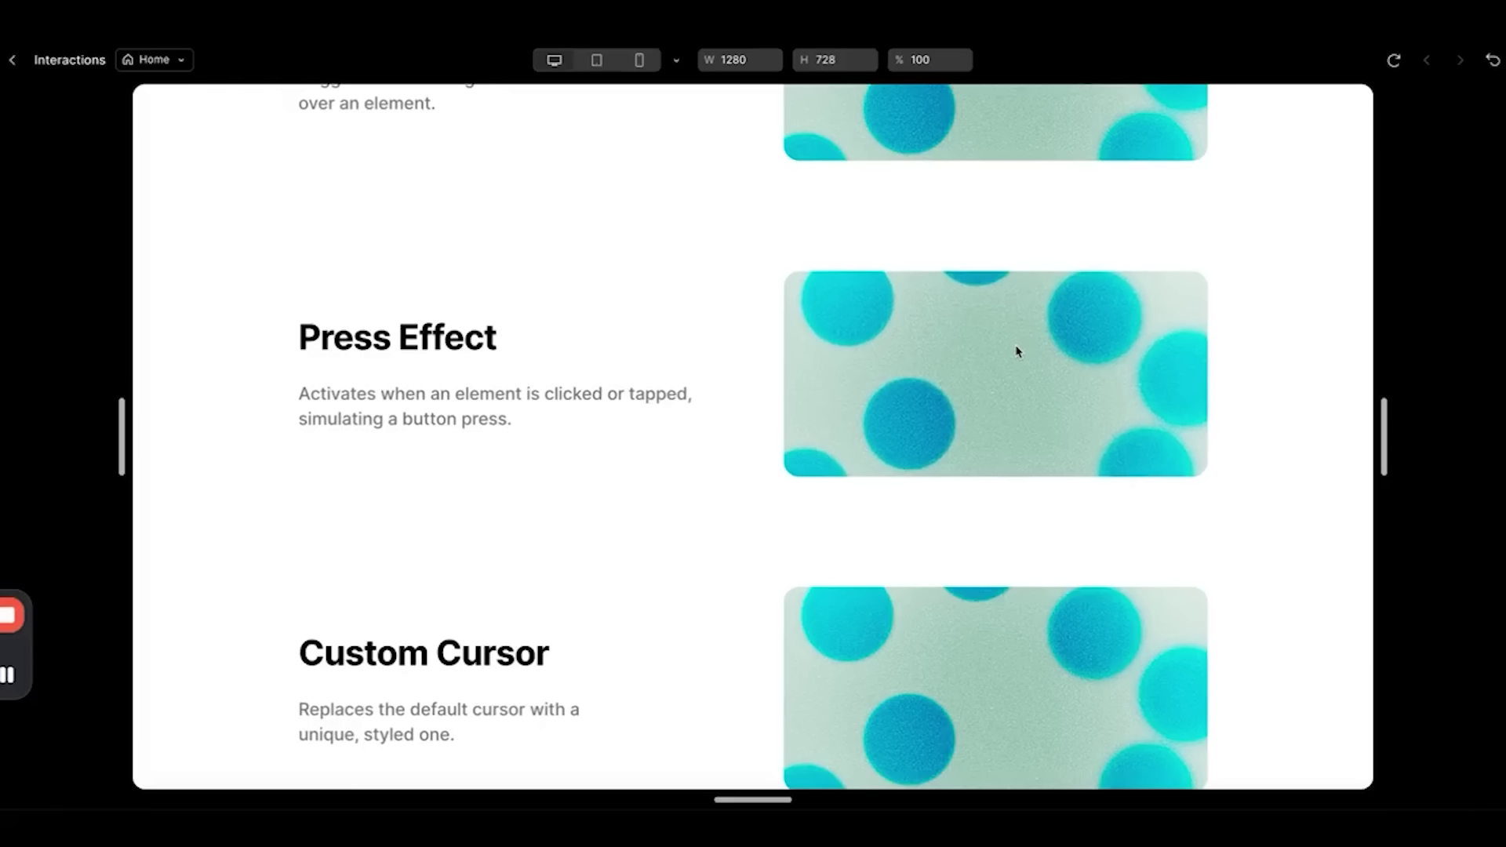
{"action": "left_click", "coordinate": [1017, 351]}
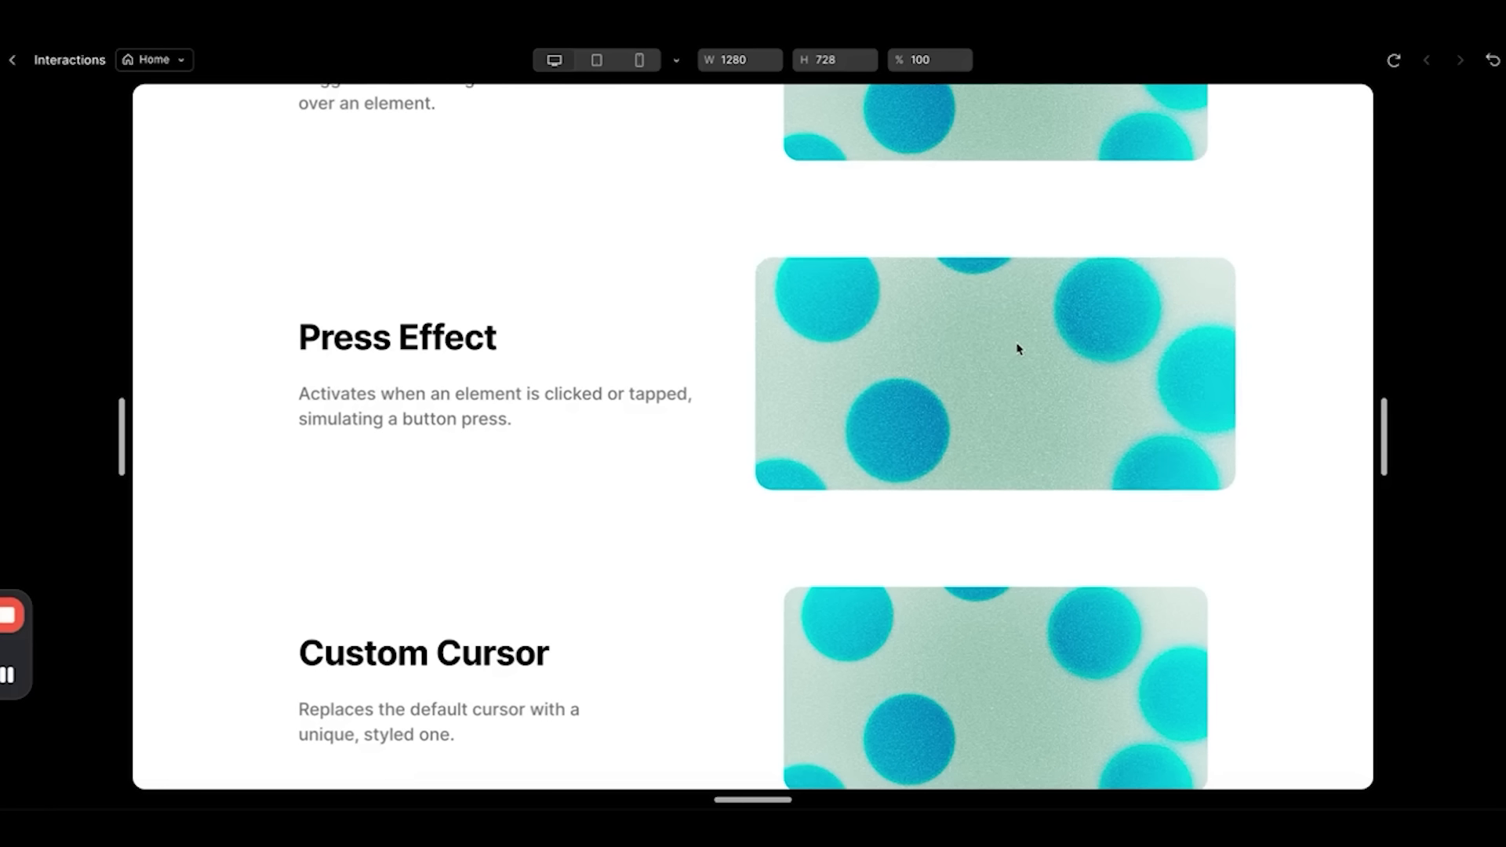
{"action": "left_click", "coordinate": [1078, 345]}
Examine how the Custom Cursor demo replaces the pointer and how the Scroll Transform image responds to scrolling
{"action": "scroll", "coordinate": [704, 469], "scroll_direction": "down", "scroll_amount": 4}
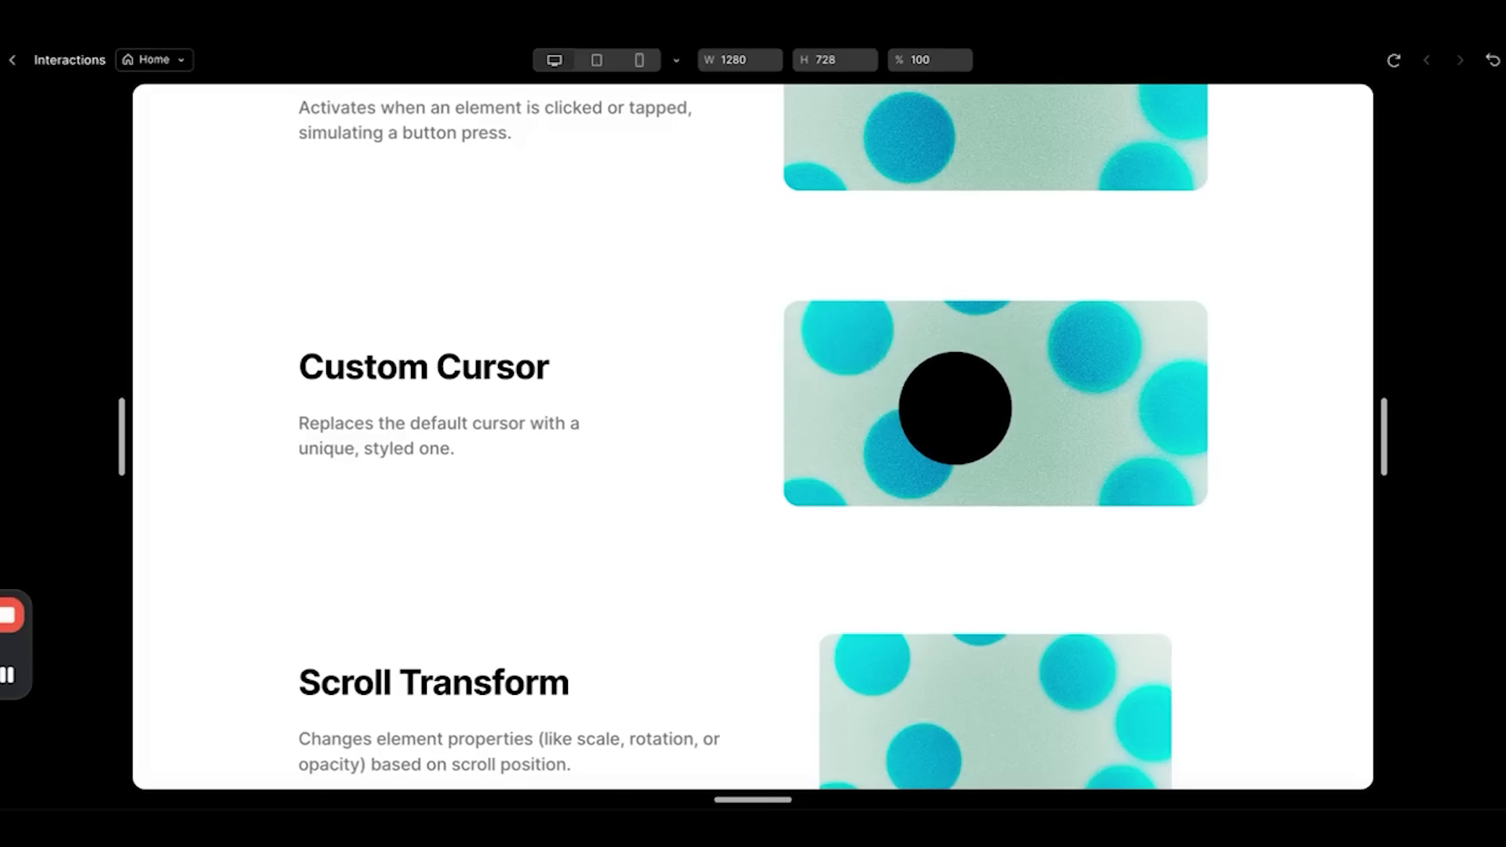
{"action": "scroll", "coordinate": [1039, 418], "scroll_direction": "down", "scroll_amount": 3}
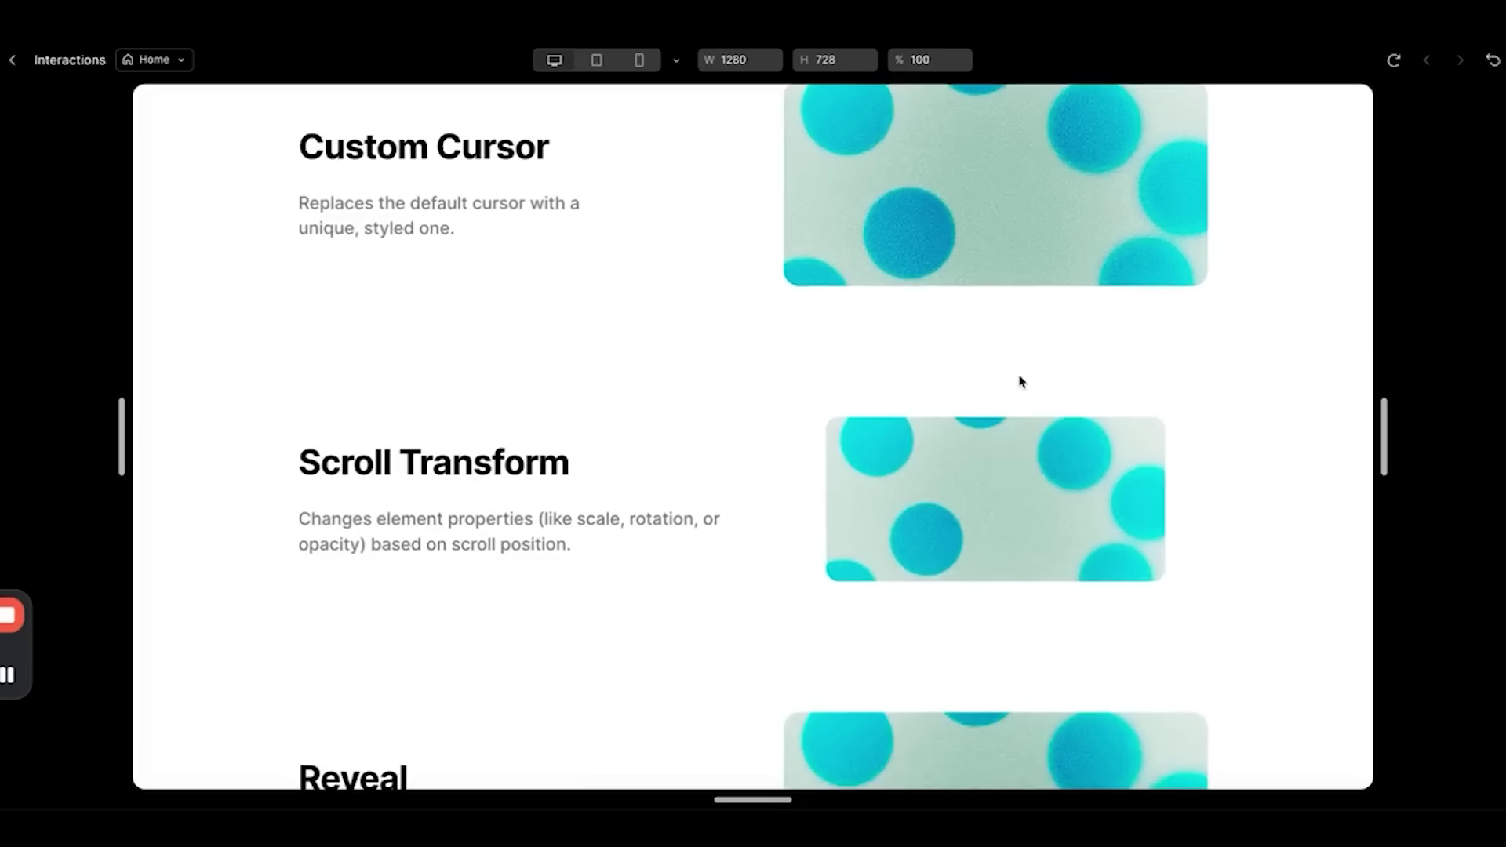
{"action": "scroll", "coordinate": [1020, 380], "scroll_direction": "down", "scroll_amount": 2}
{"action": "scroll", "coordinate": [540, 526], "scroll_direction": "up", "scroll_amount": 7}
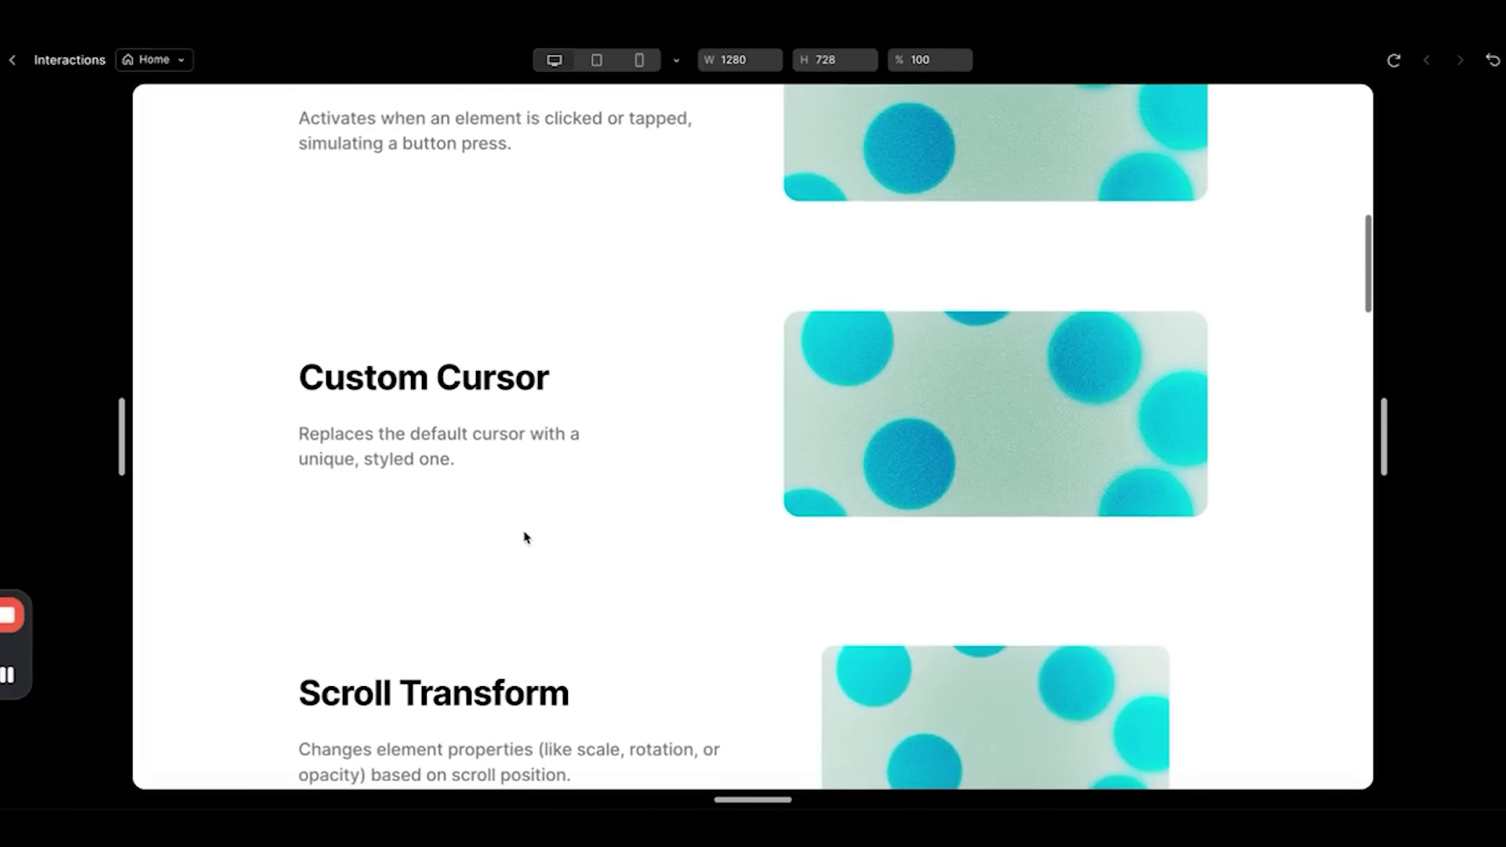
{"action": "scroll", "coordinate": [522, 528], "scroll_direction": "down", "scroll_amount": 1}
{"action": "scroll", "coordinate": [521, 531], "scroll_direction": "up", "scroll_amount": 1}
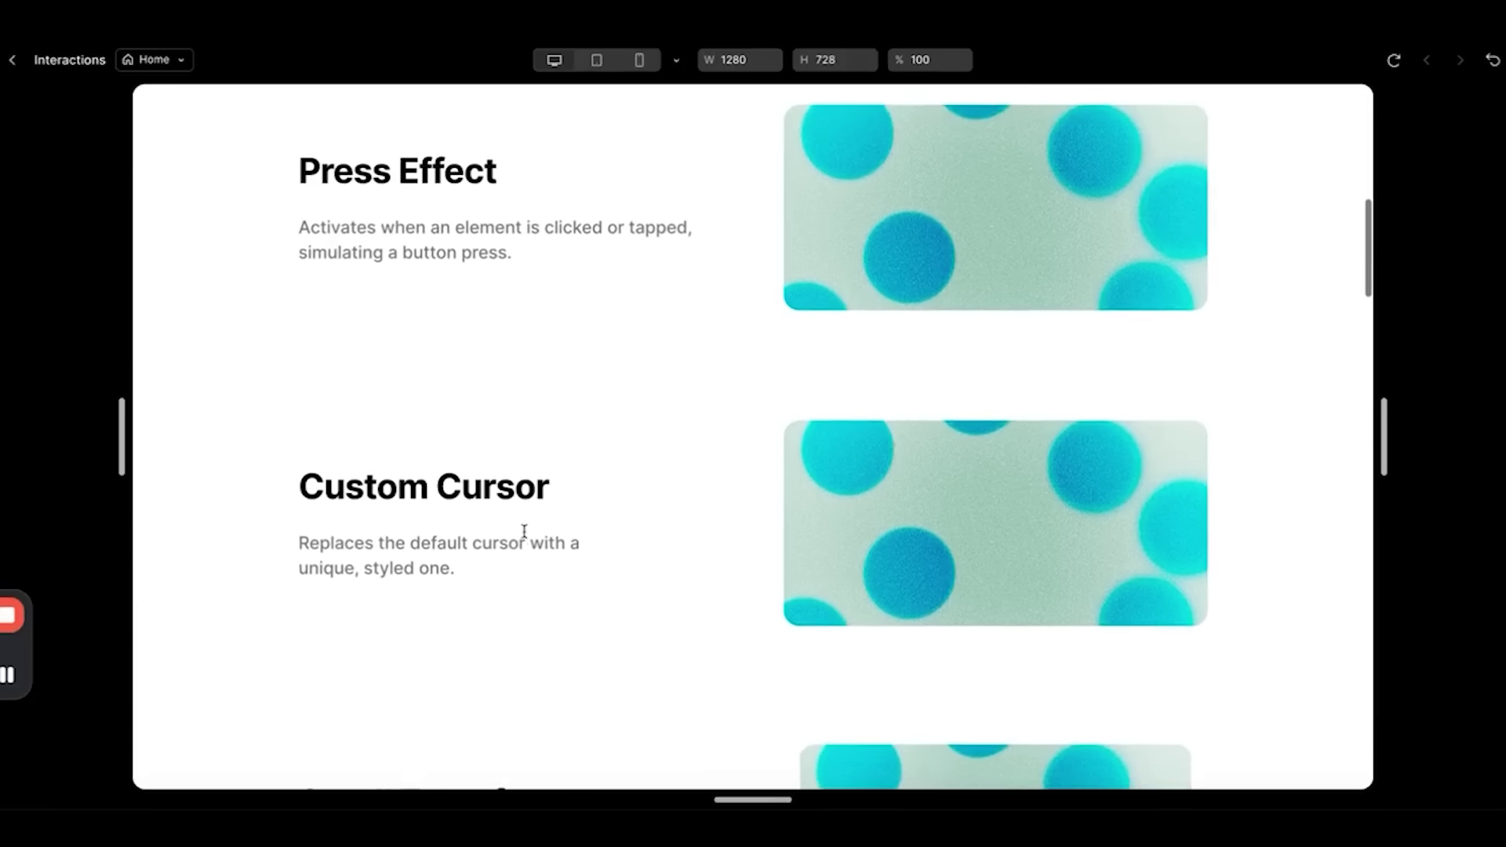
{"action": "scroll", "coordinate": [527, 538], "scroll_direction": "down", "scroll_amount": 2}
{"action": "scroll", "coordinate": [526, 538], "scroll_direction": "down", "scroll_amount": 2}
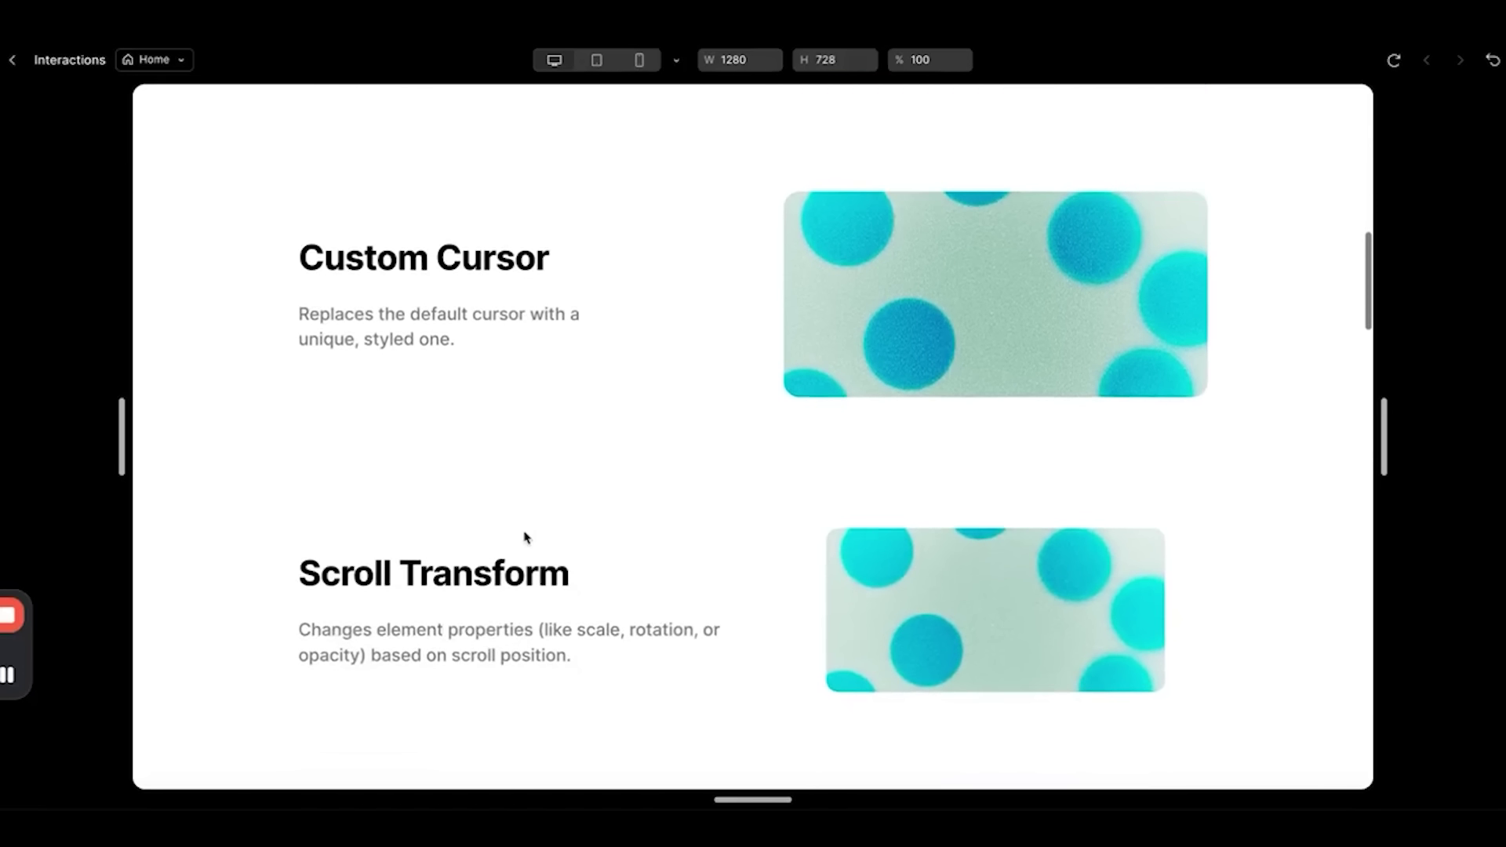
Compare the Scroll Transform and Reveal demos by passing over both images repeatedly in each direction
{"action": "scroll", "coordinate": [526, 537], "scroll_direction": "down", "scroll_amount": 3}
{"action": "scroll", "coordinate": [525, 536], "scroll_direction": "down", "scroll_amount": 4}
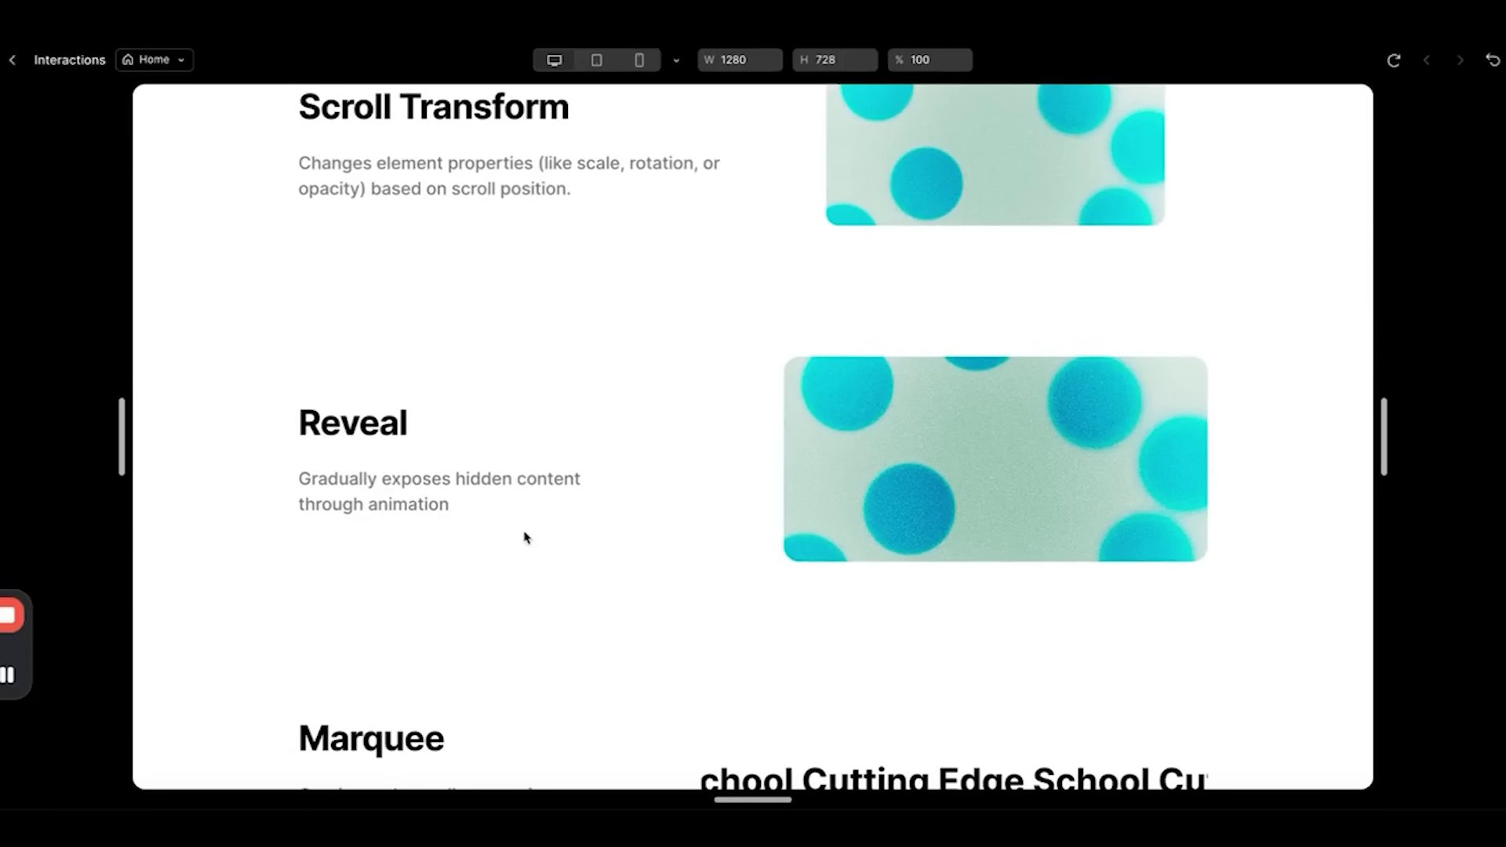
{"action": "scroll", "coordinate": [549, 530], "scroll_direction": "down", "scroll_amount": 2}
{"action": "scroll", "coordinate": [931, 414], "scroll_direction": "up", "scroll_amount": 6}
{"action": "scroll", "coordinate": [929, 416], "scroll_direction": "down", "scroll_amount": 1}
{"action": "scroll", "coordinate": [927, 412], "scroll_direction": "up", "scroll_amount": 3}
{"action": "scroll", "coordinate": [929, 416], "scroll_direction": "down", "scroll_amount": 5}
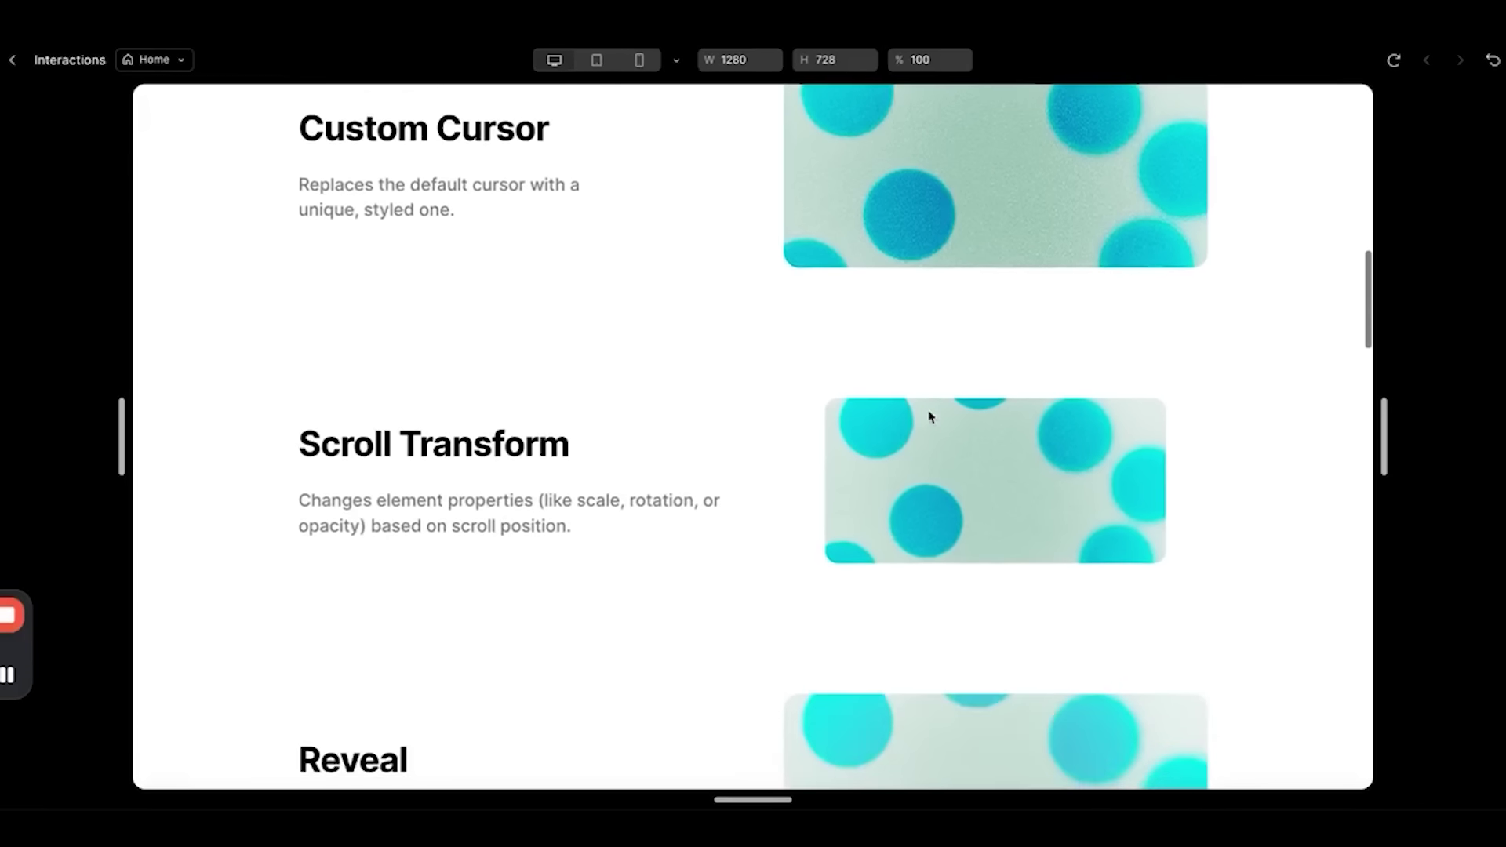
{"action": "scroll", "coordinate": [702, 545], "scroll_direction": "up", "scroll_amount": 6}
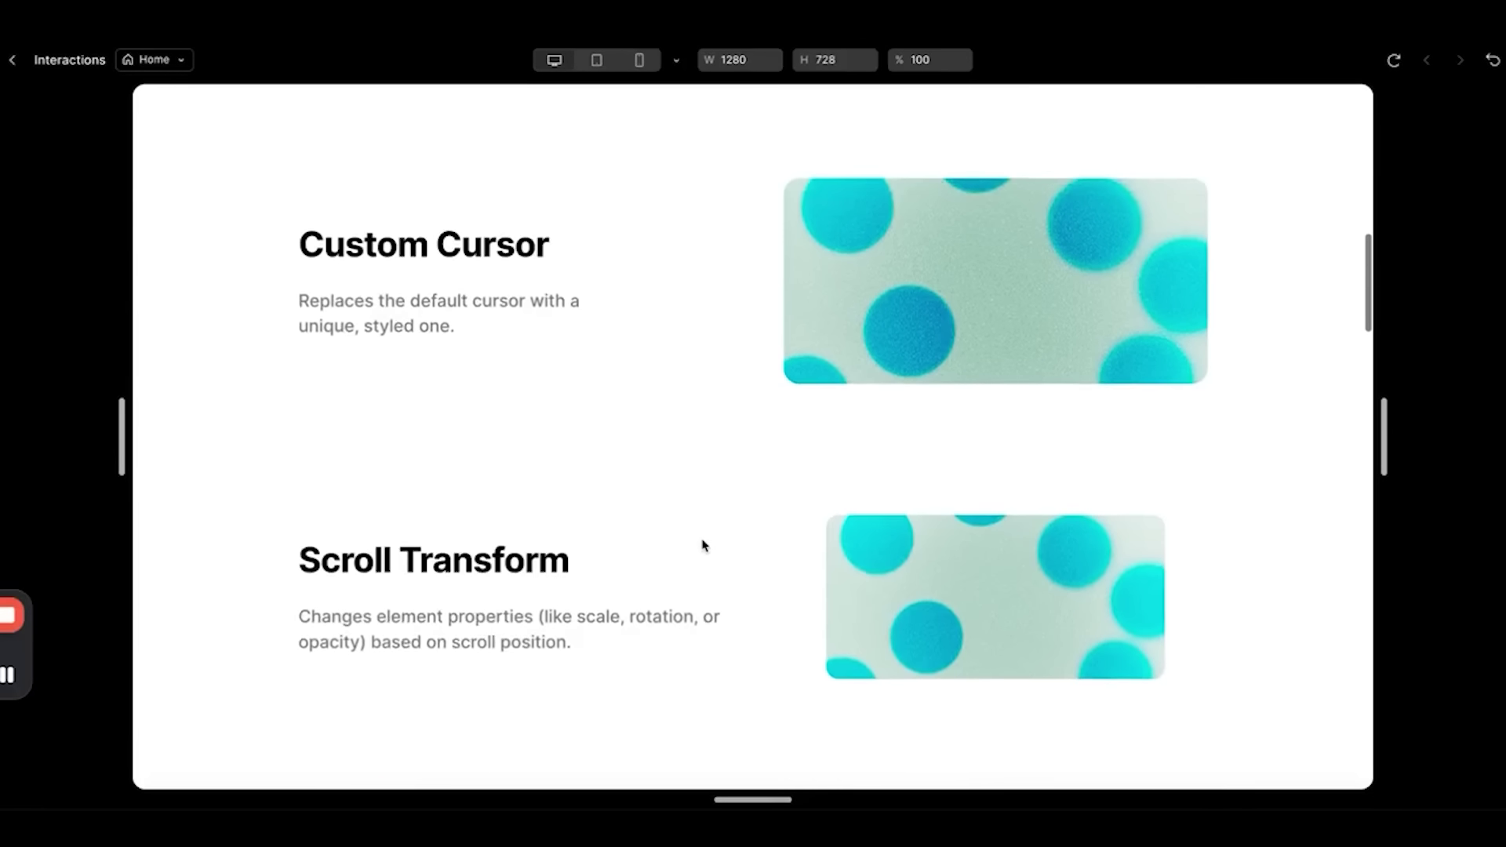
{"action": "scroll", "coordinate": [702, 545], "scroll_direction": "down", "scroll_amount": 5}
{"action": "scroll", "coordinate": [702, 545], "scroll_direction": "down", "scroll_amount": 5}
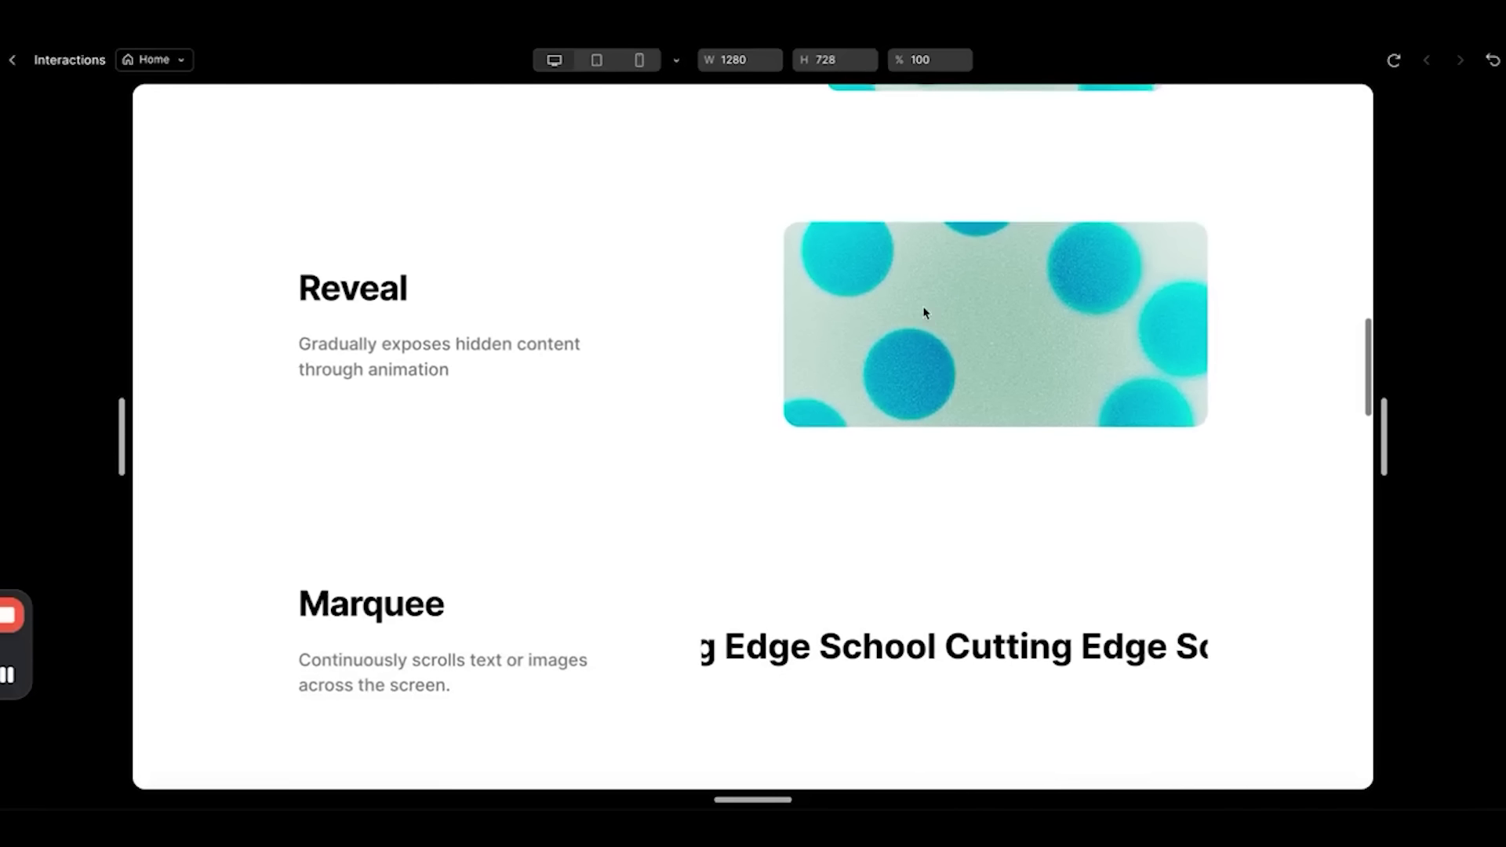
Watch the Marquee, Play - Spin and real-time Play - Typewriter animations in the preview
{"action": "scroll", "coordinate": [946, 388], "scroll_direction": "down", "scroll_amount": 3}
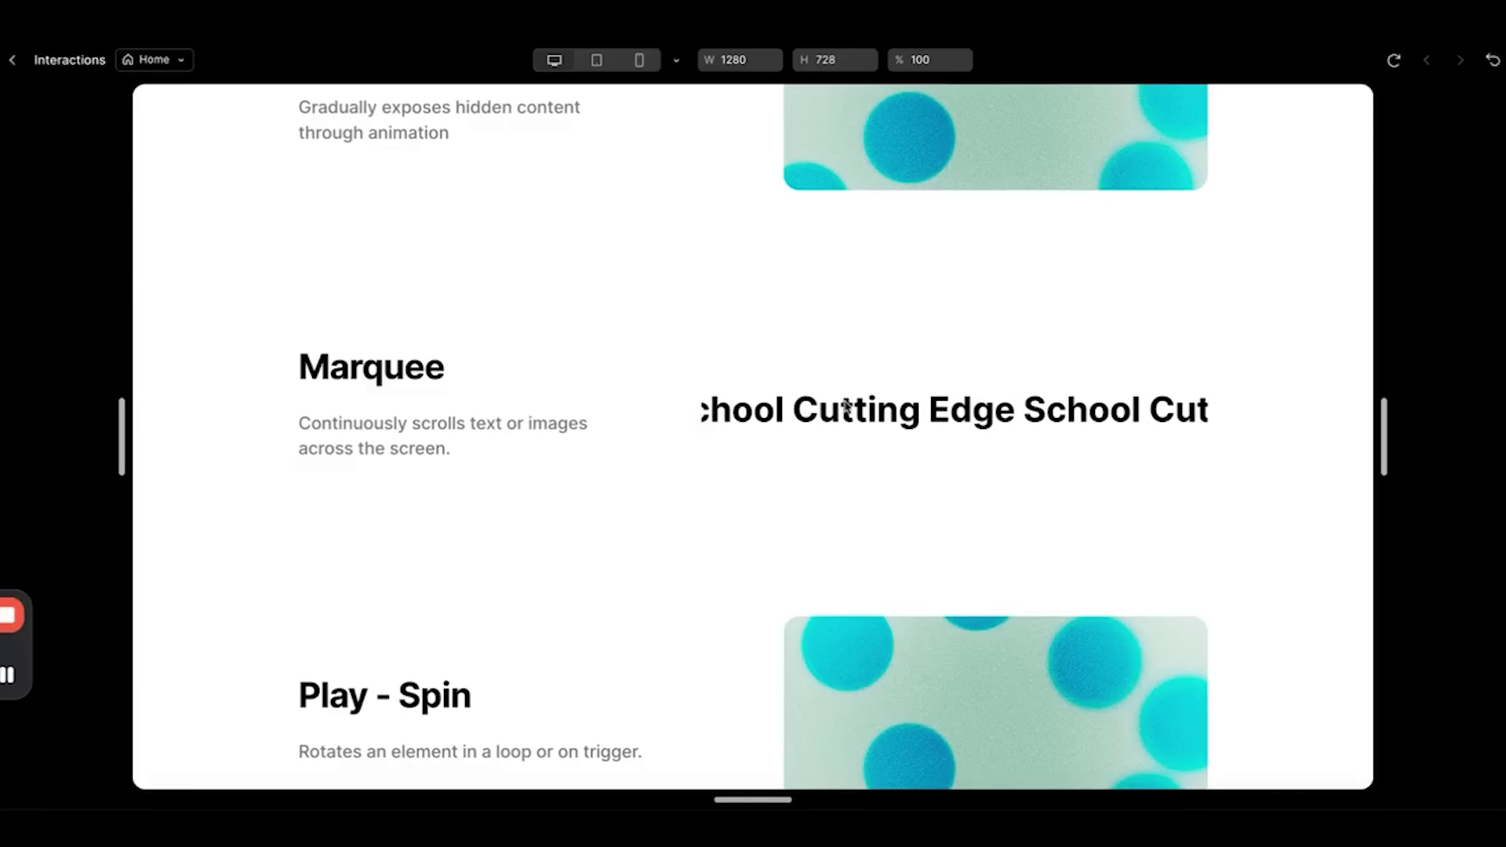
{"action": "scroll", "coordinate": [845, 406], "scroll_direction": "down", "scroll_amount": 4}
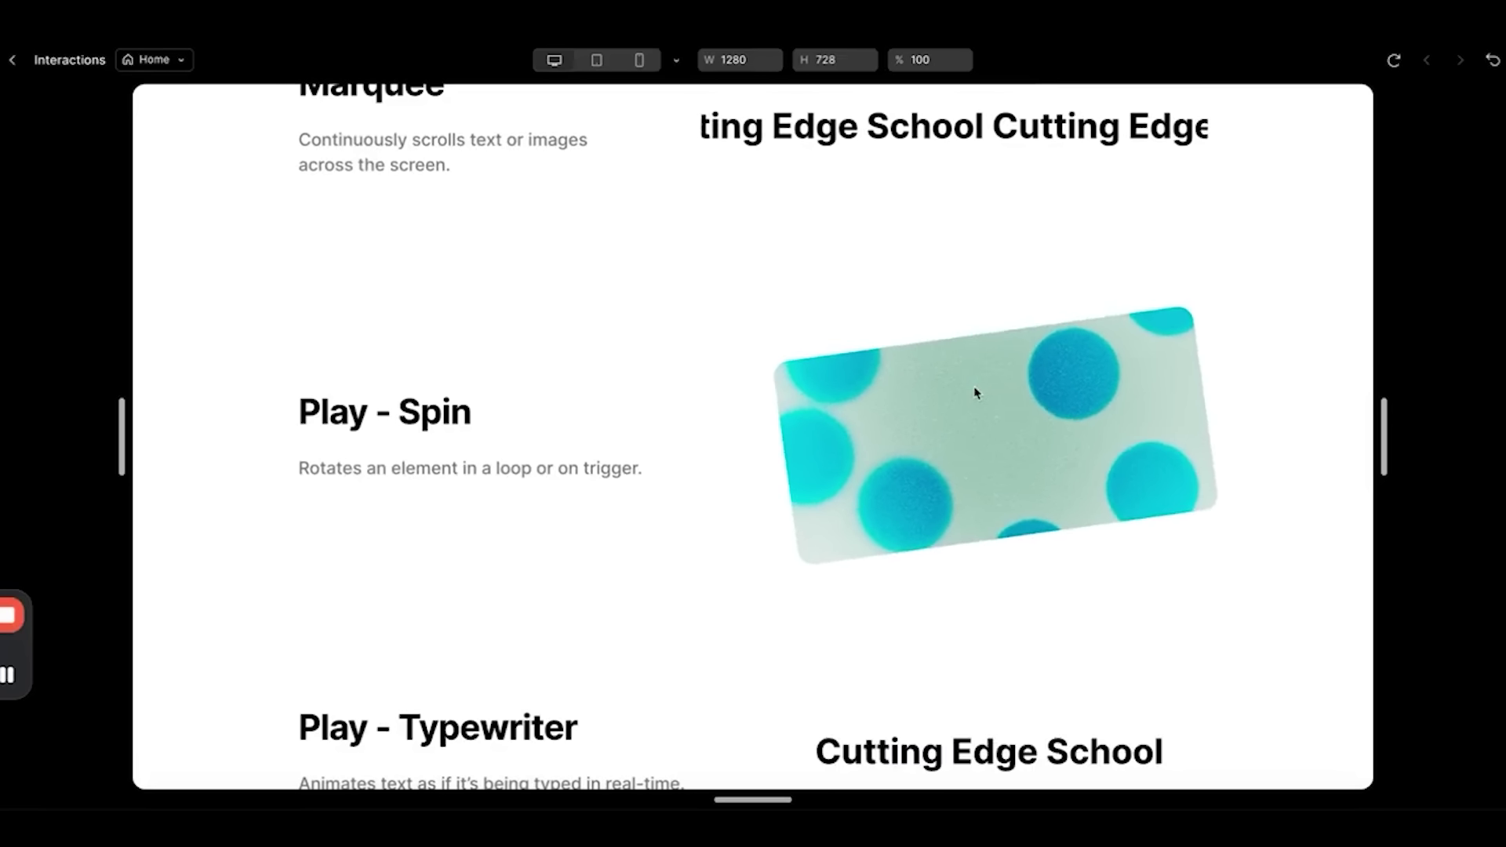
{"action": "scroll", "coordinate": [975, 392], "scroll_direction": "down", "scroll_amount": 4}
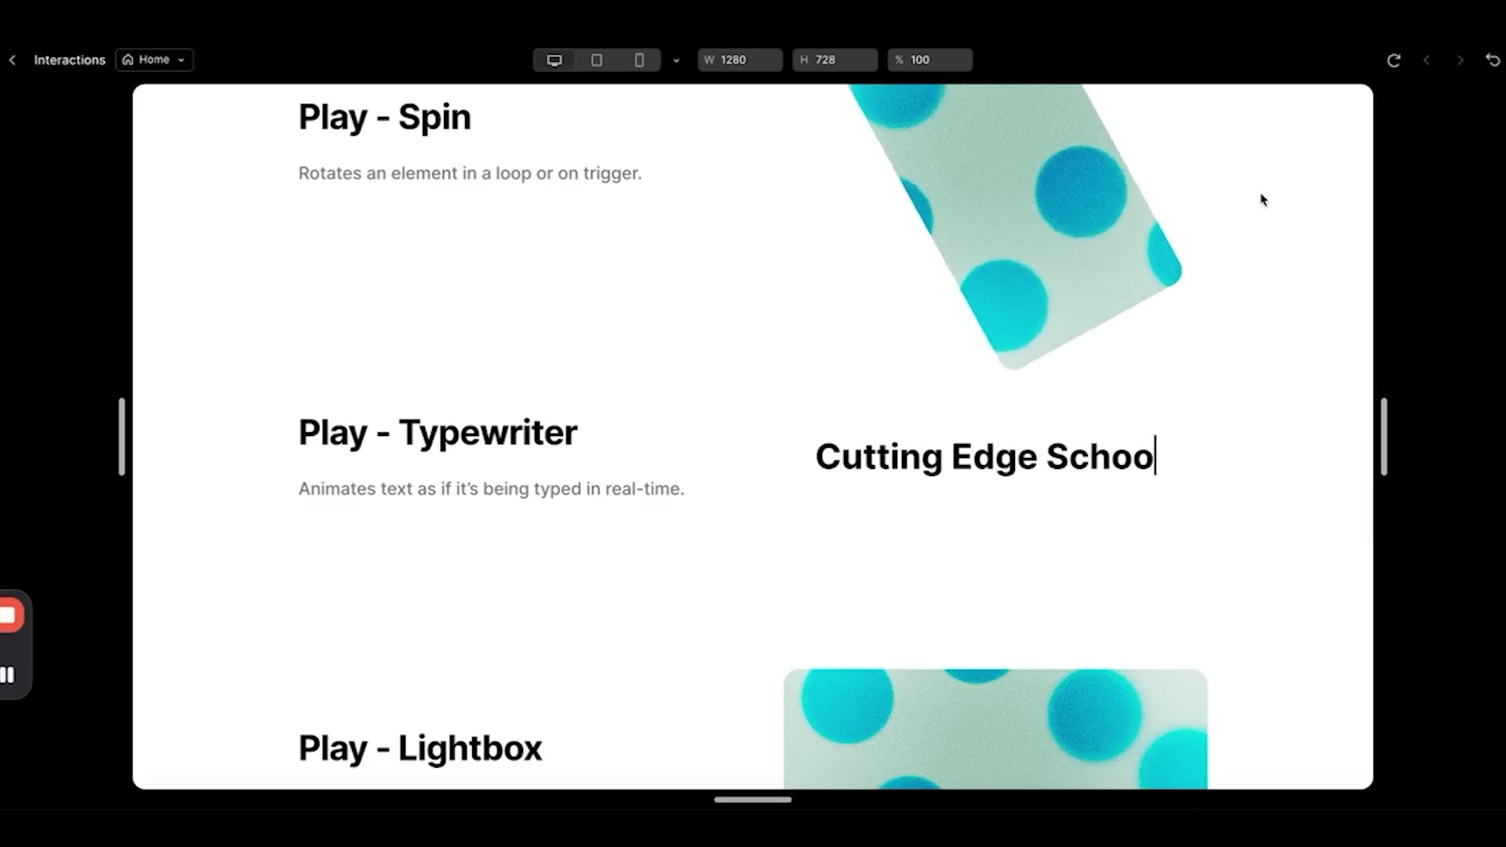
{"action": "scroll", "coordinate": [1036, 559], "scroll_direction": "down", "scroll_amount": 1}
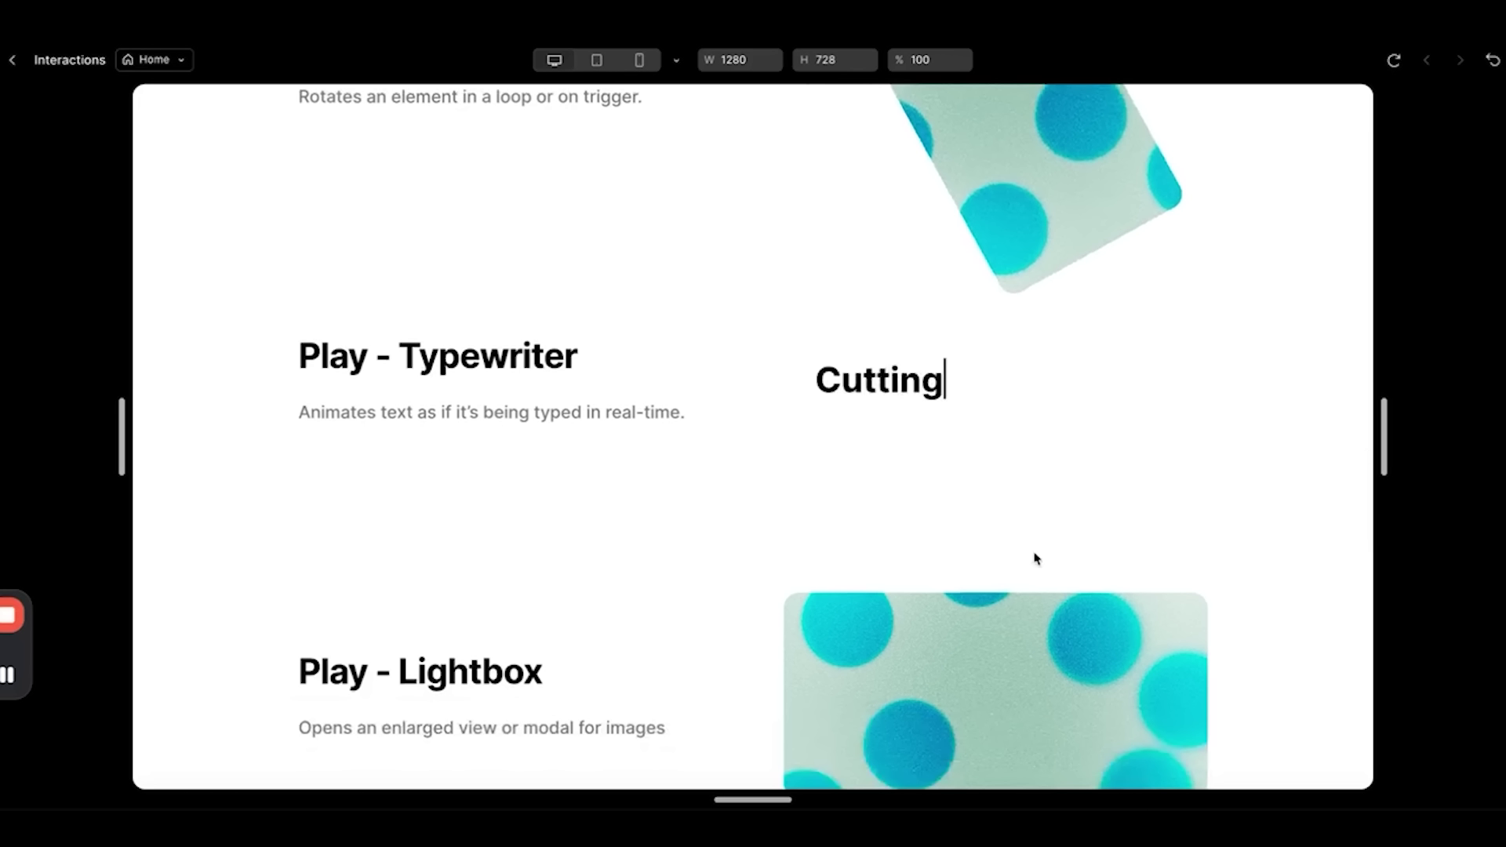
Open and close the Play - Lightbox overlay, and move the Play - Draggable image slightly up and to the left
{"action": "scroll", "coordinate": [1035, 558], "scroll_direction": "down", "scroll_amount": 3}
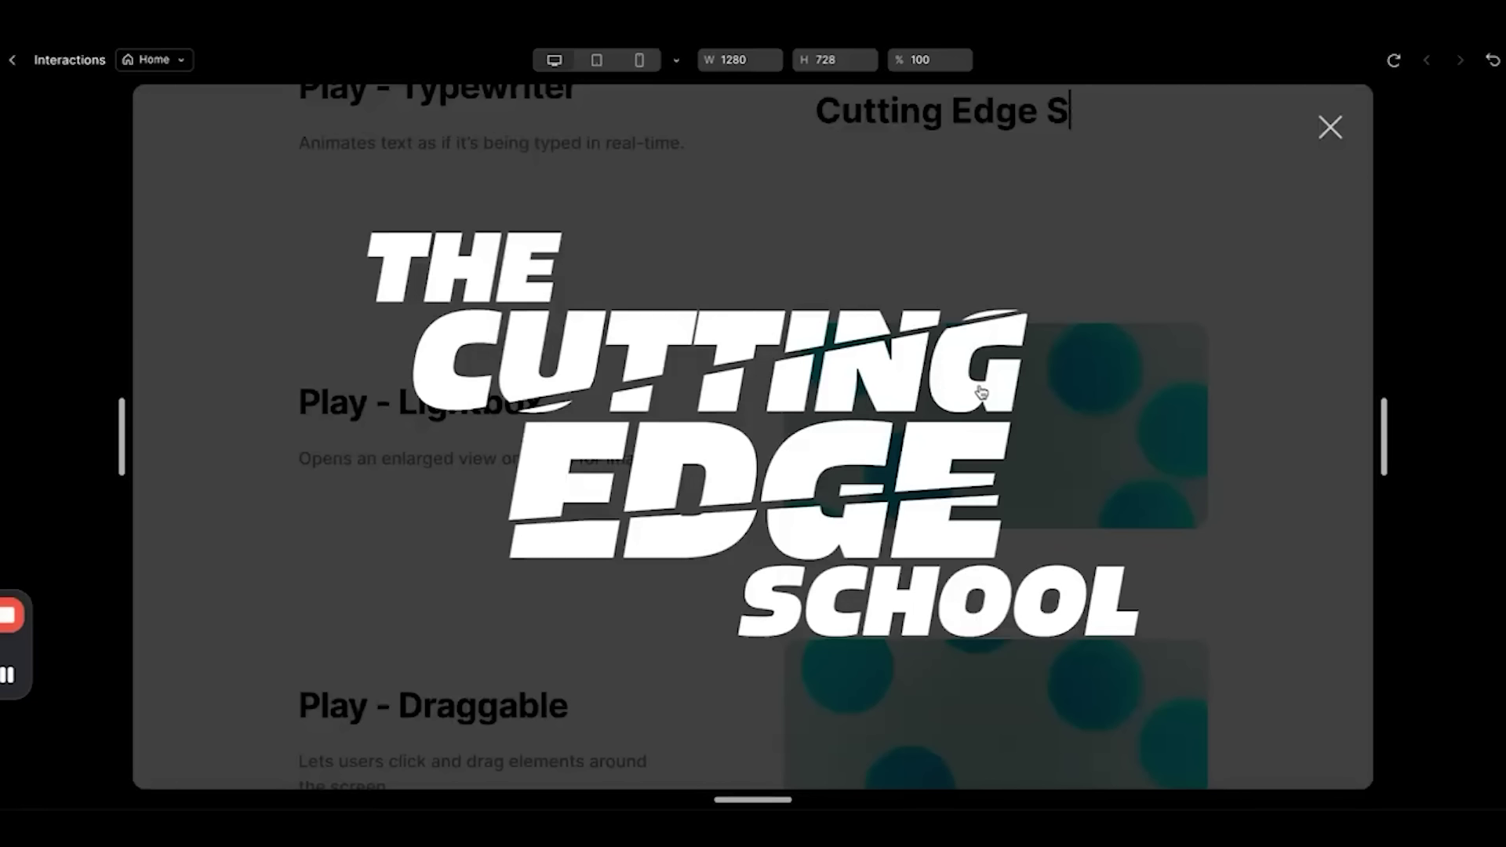
{"action": "left_click", "coordinate": [984, 392]}
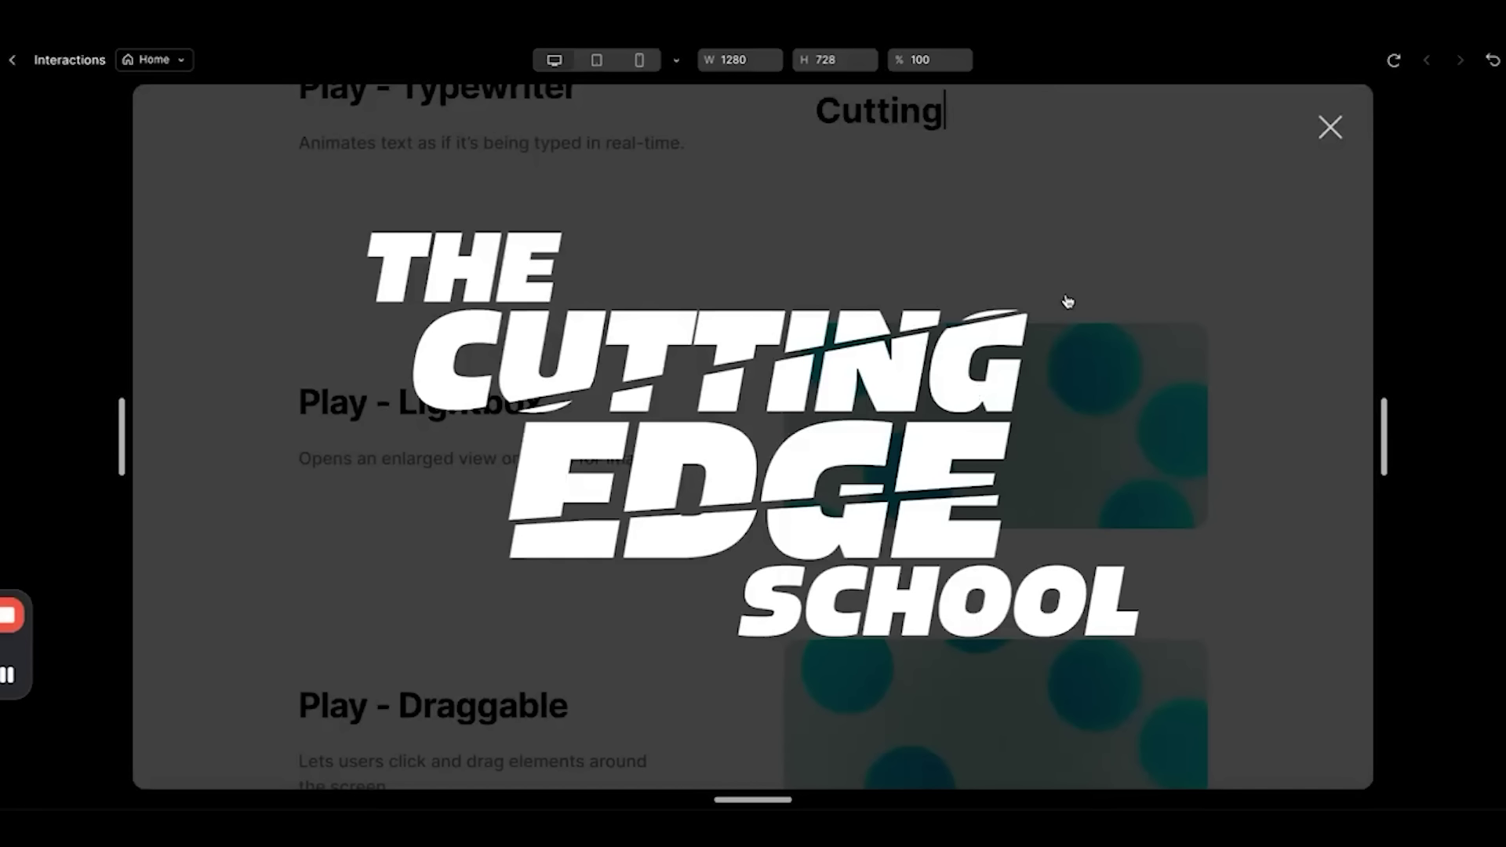
{"action": "left_click", "coordinate": [1330, 127]}
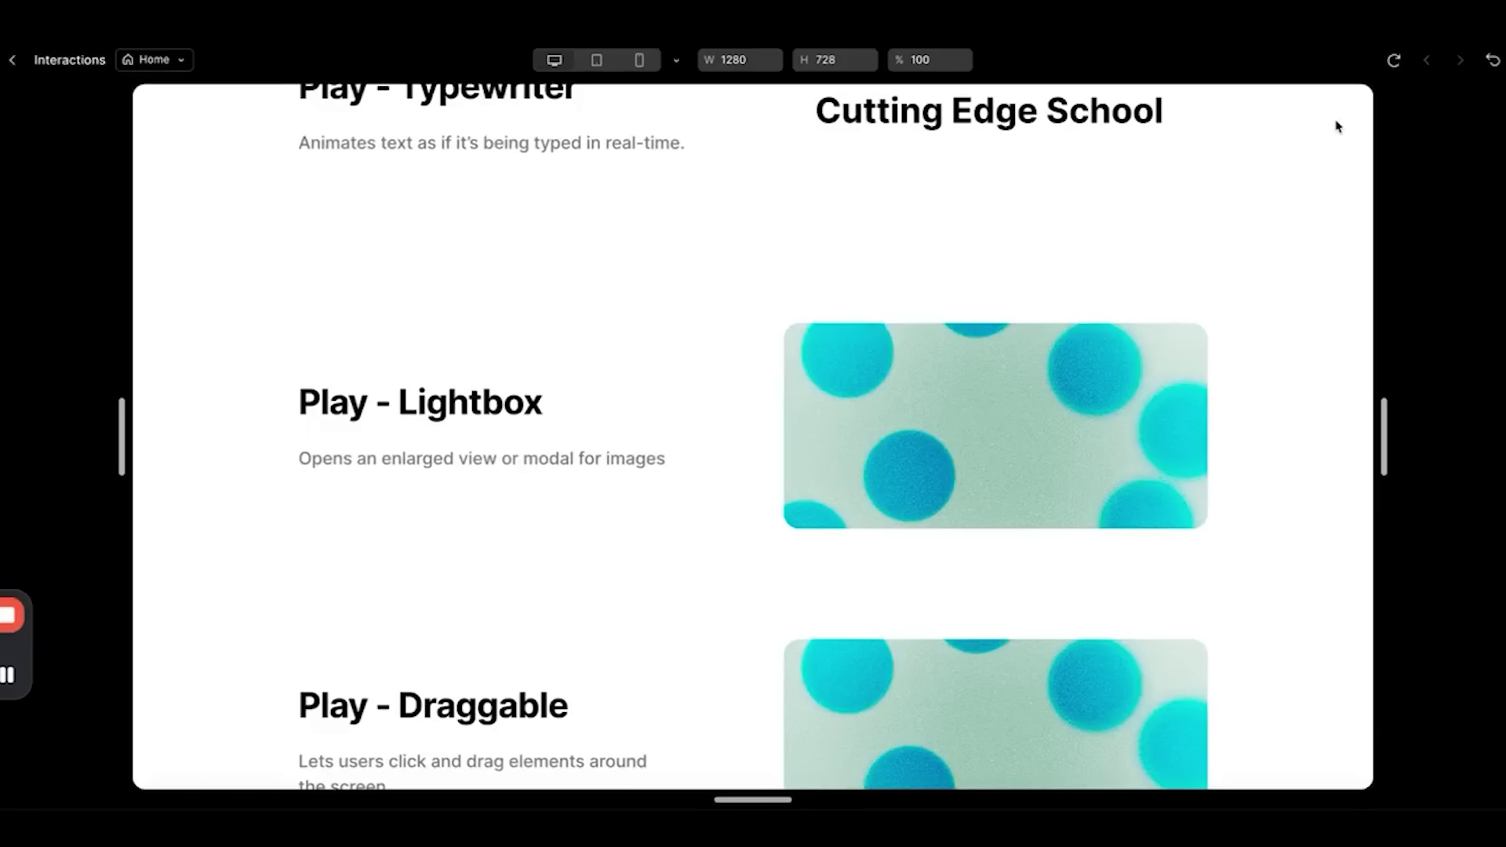
{"action": "scroll", "coordinate": [994, 407], "scroll_direction": "down", "scroll_amount": 5}
{"action": "left_click_drag", "start_coordinate": [996, 322], "coordinate": [928, 293]}
Examine the Play - Mouse Parallax image and the Play - Typewriter text that randomizes letters, down to "Make interaction with code"
{"action": "scroll", "coordinate": [931, 299], "scroll_direction": "down", "scroll_amount": 3}
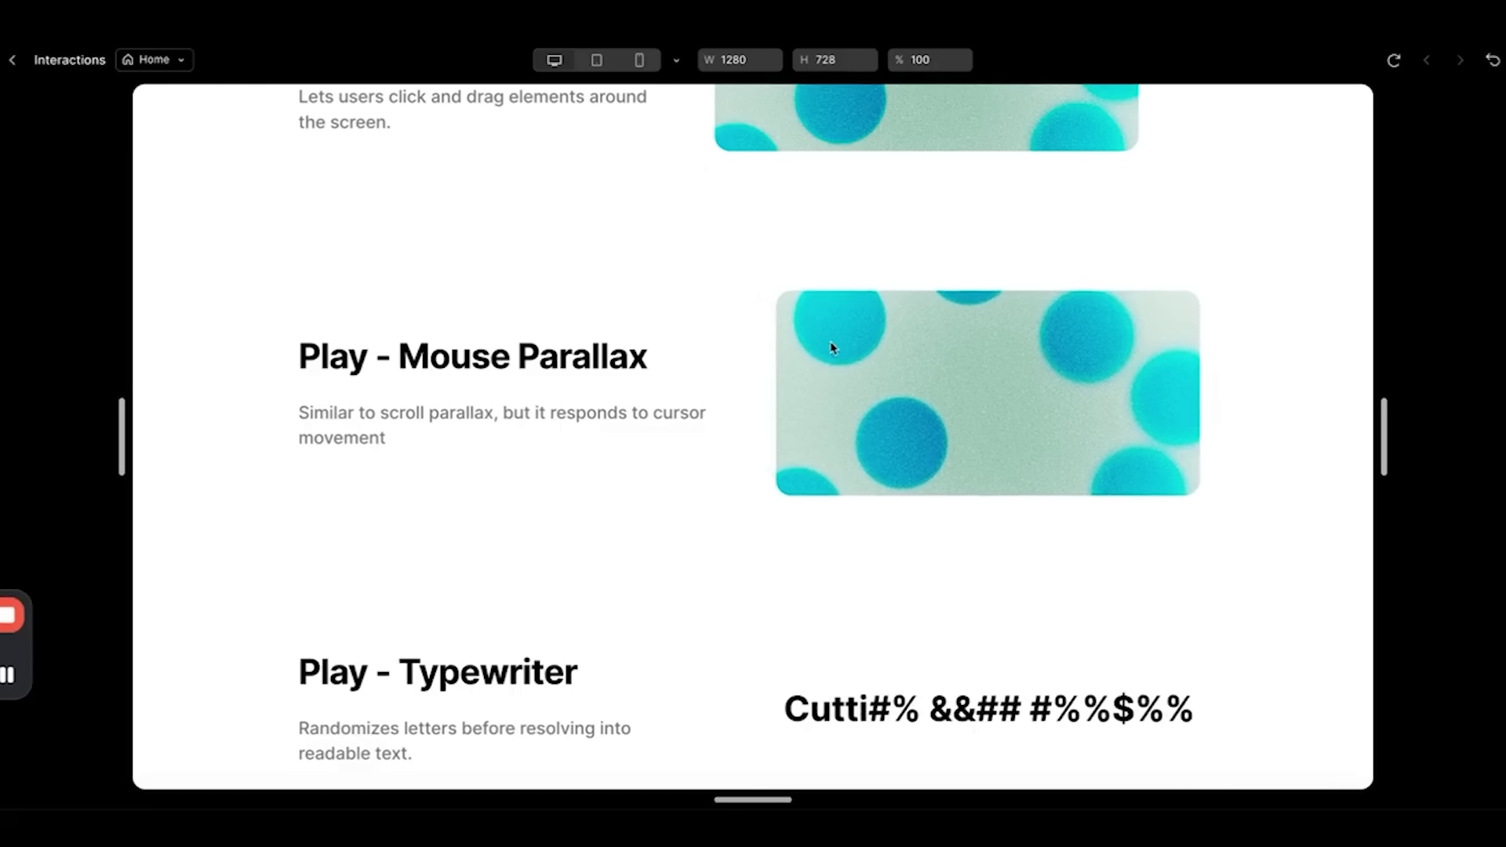
{"action": "scroll", "coordinate": [873, 450], "scroll_direction": "down", "scroll_amount": 4}
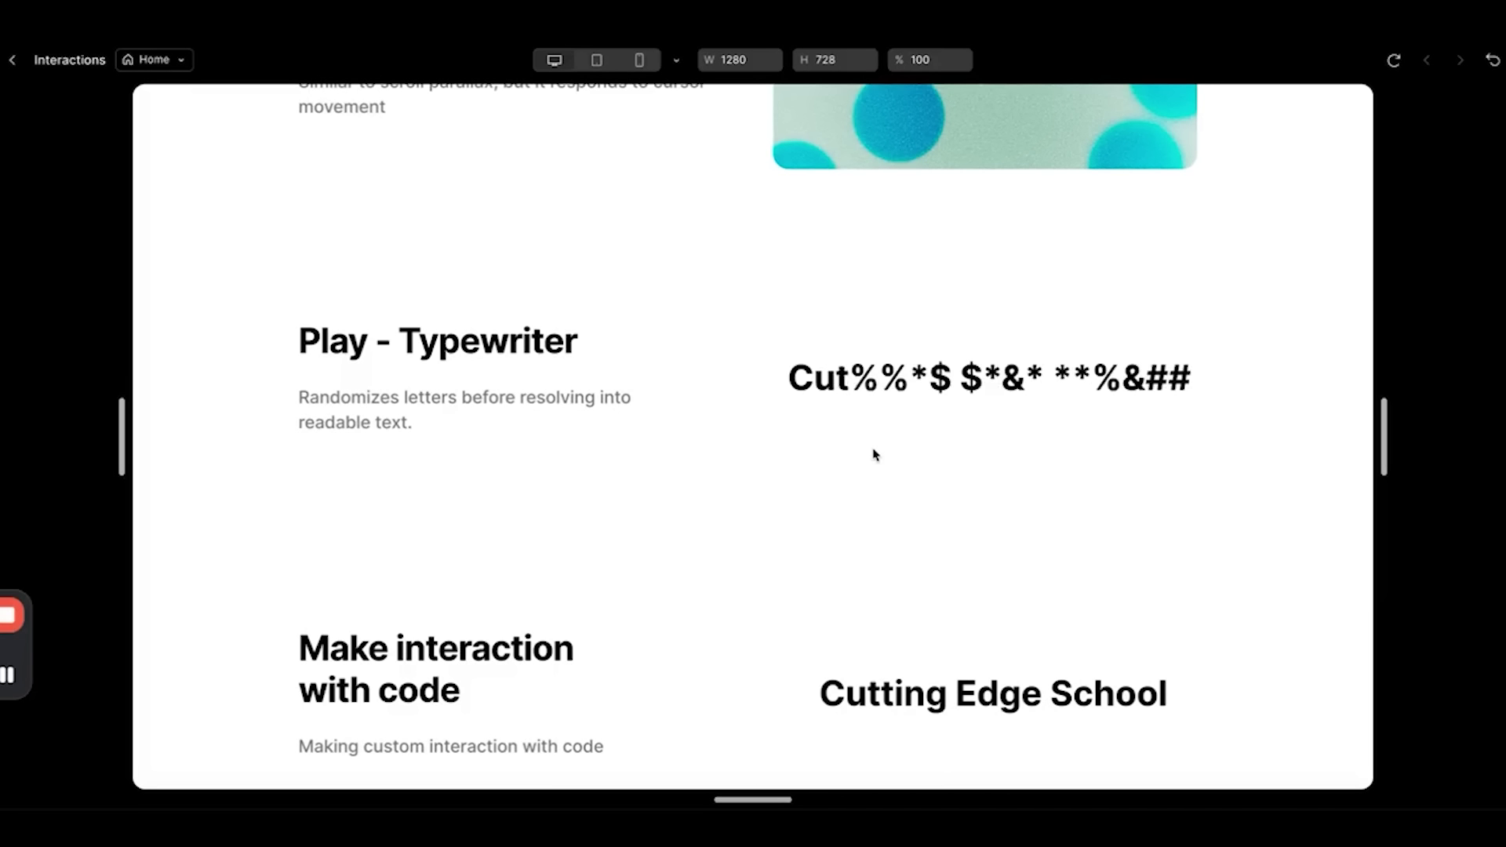
{"action": "scroll", "coordinate": [874, 453], "scroll_direction": "up", "scroll_amount": 5}
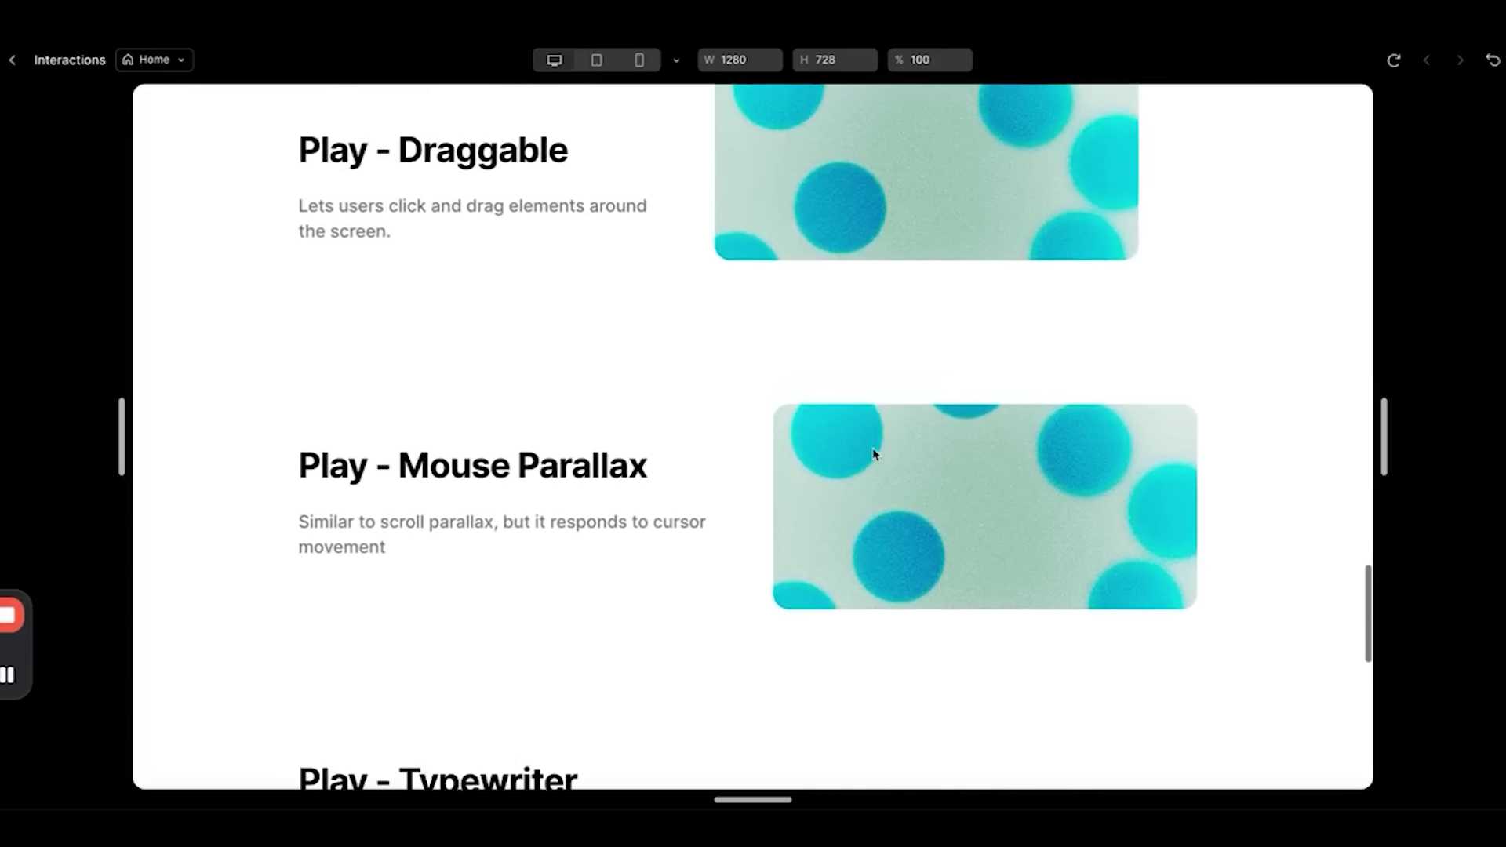
{"action": "scroll", "coordinate": [874, 452], "scroll_direction": "down", "scroll_amount": 5}
{"action": "scroll", "coordinate": [1051, 392], "scroll_direction": "up", "scroll_amount": 3}
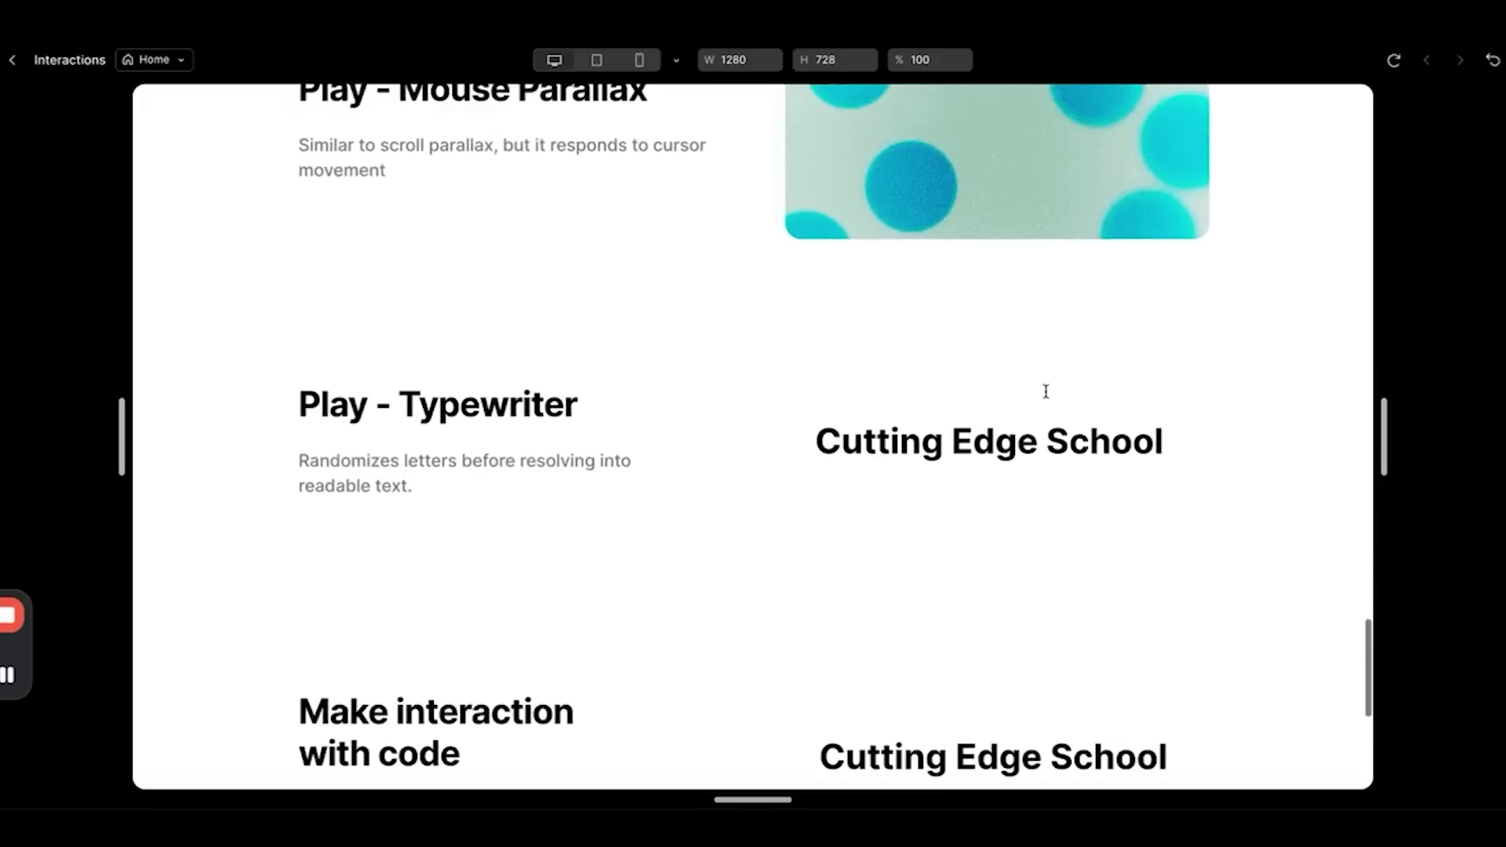
Test the custom-code interaction on the "Cutting Edge School" text beside "Make interaction with code"
{"action": "scroll", "coordinate": [1047, 397], "scroll_direction": "down", "scroll_amount": 3}
{"action": "scroll", "coordinate": [1047, 397], "scroll_direction": "down", "scroll_amount": 5}
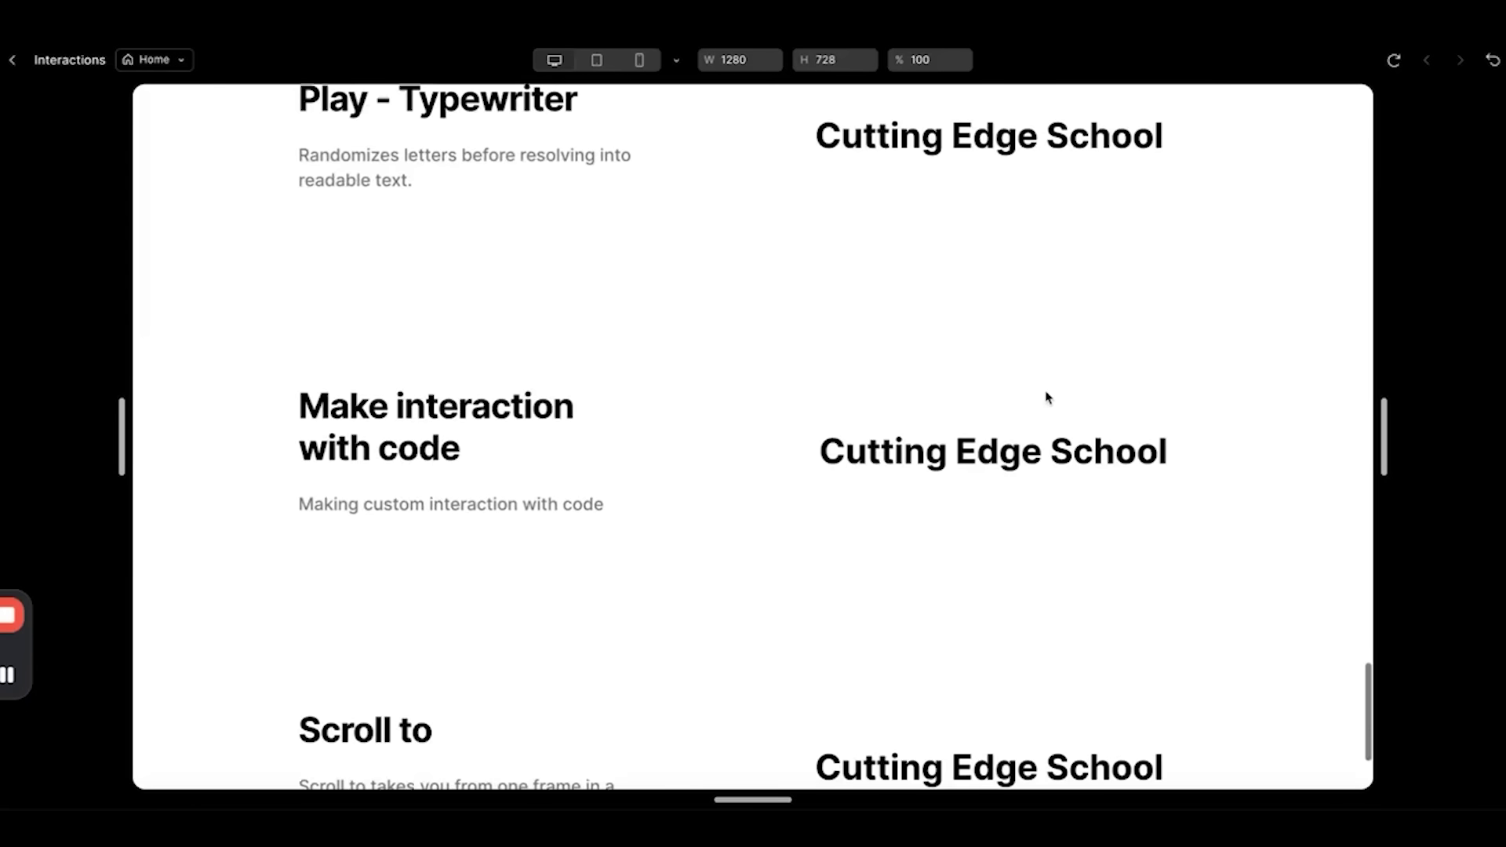
{"action": "left_click", "coordinate": [958, 366]}
{"action": "left_click", "coordinate": [958, 367]}
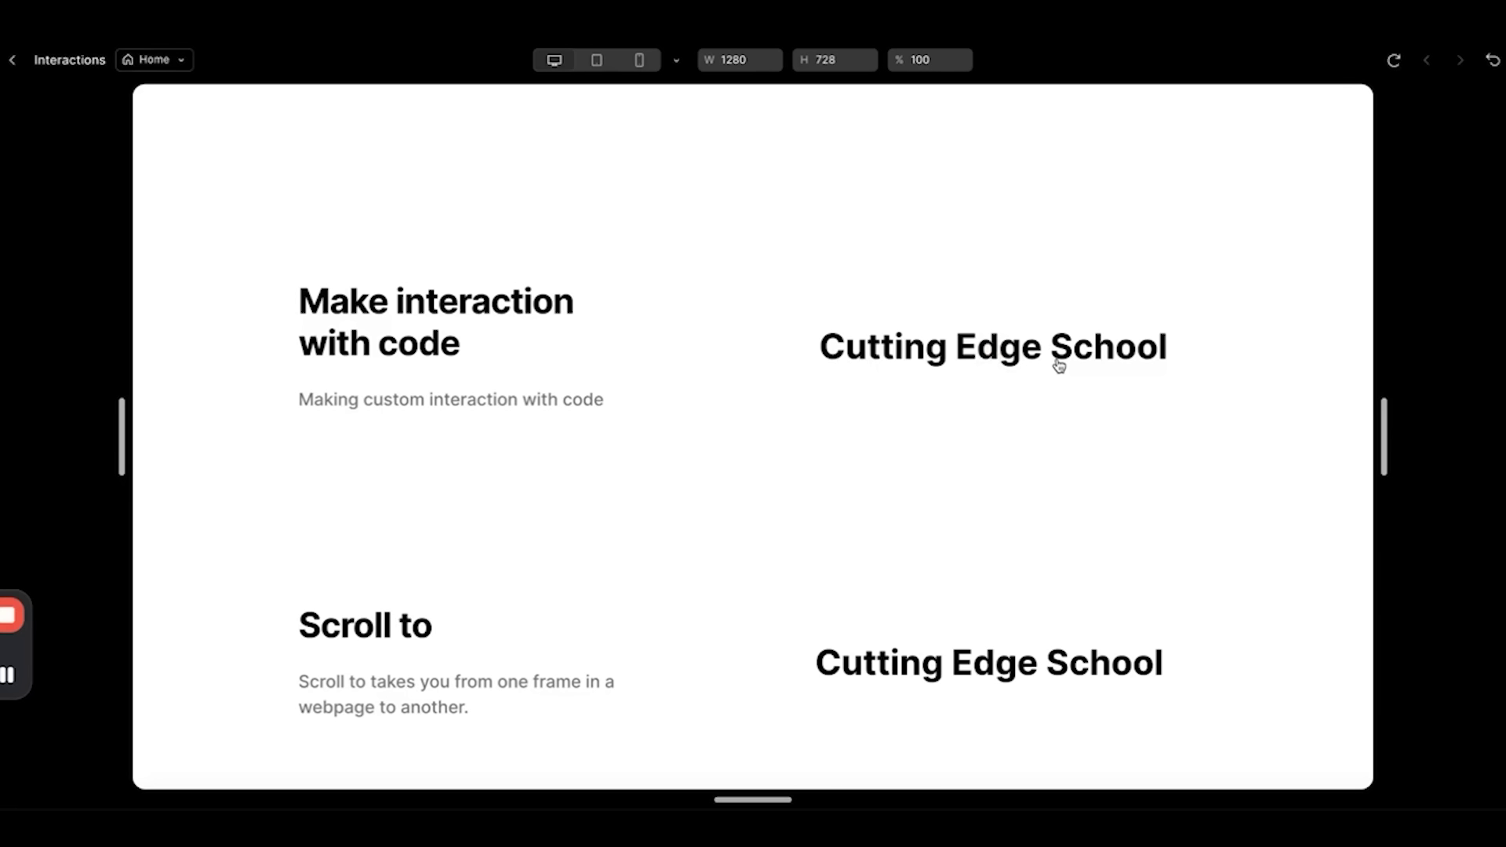
Trigger the "Scroll to" demo from its "Cutting Edge School" text, then return down the page and trigger it again
{"action": "scroll", "coordinate": [1057, 365], "scroll_direction": "down", "scroll_amount": 2}
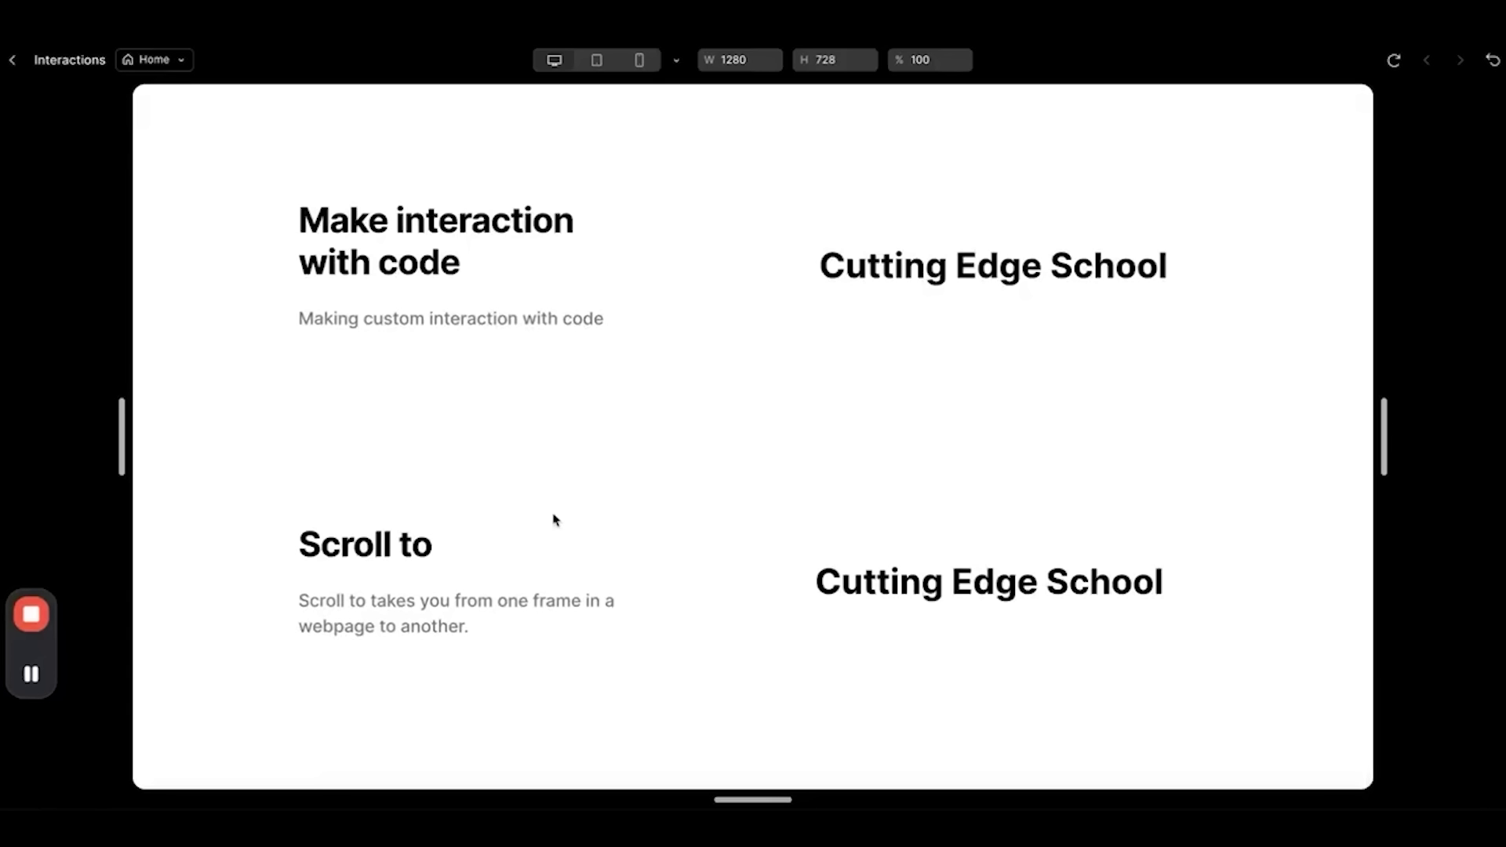
{"action": "scroll", "coordinate": [988, 598], "scroll_direction": "up", "scroll_amount": 1}
{"action": "left_click", "coordinate": [988, 597]}
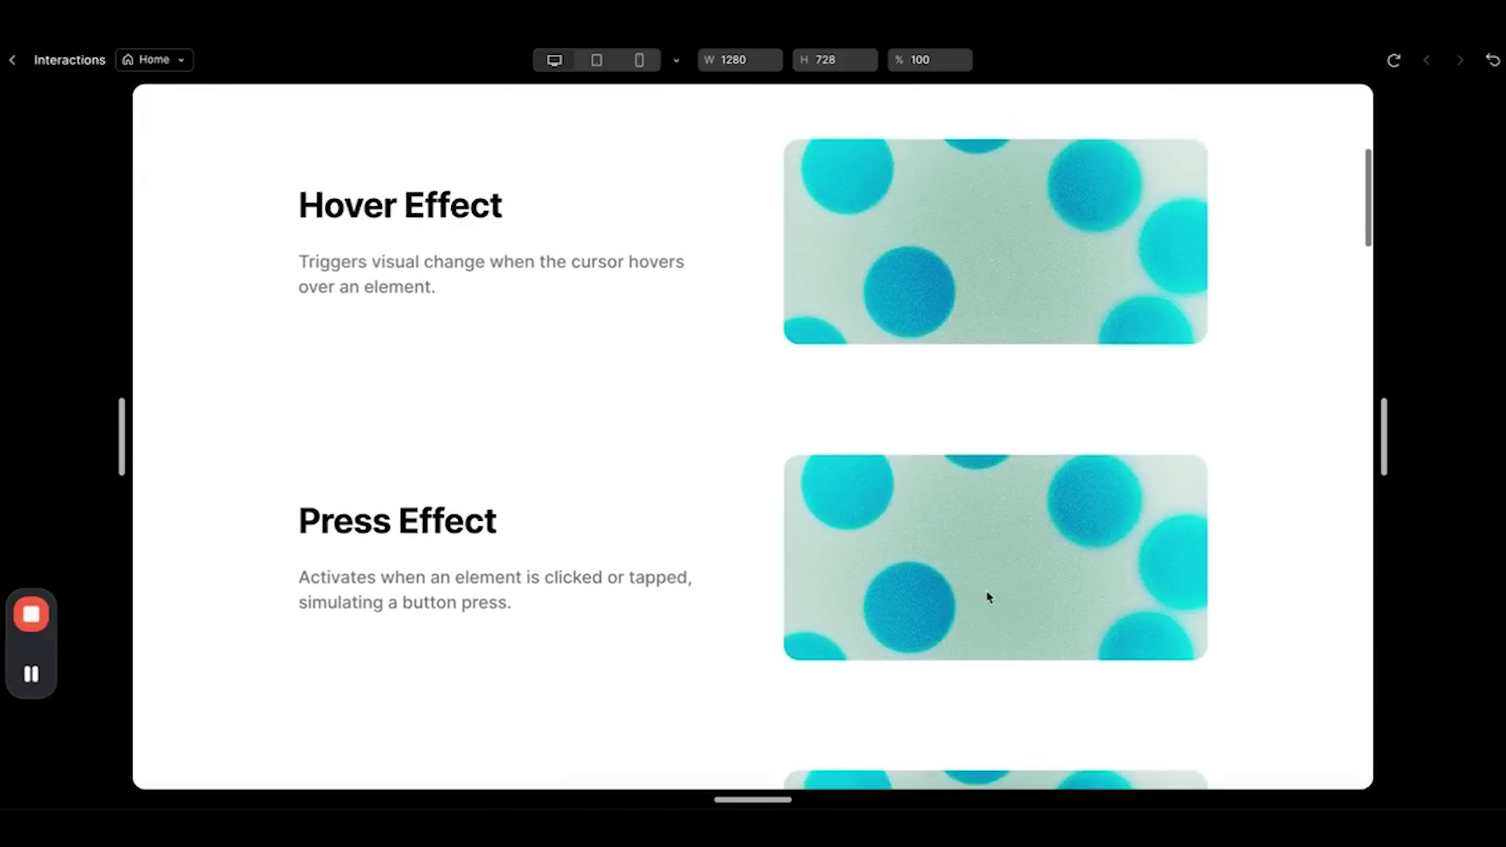
{"action": "scroll", "coordinate": [1204, 458], "scroll_direction": "down", "scroll_amount": 10}
{"action": "scroll", "coordinate": [1204, 457], "scroll_direction": "down", "scroll_amount": 5}
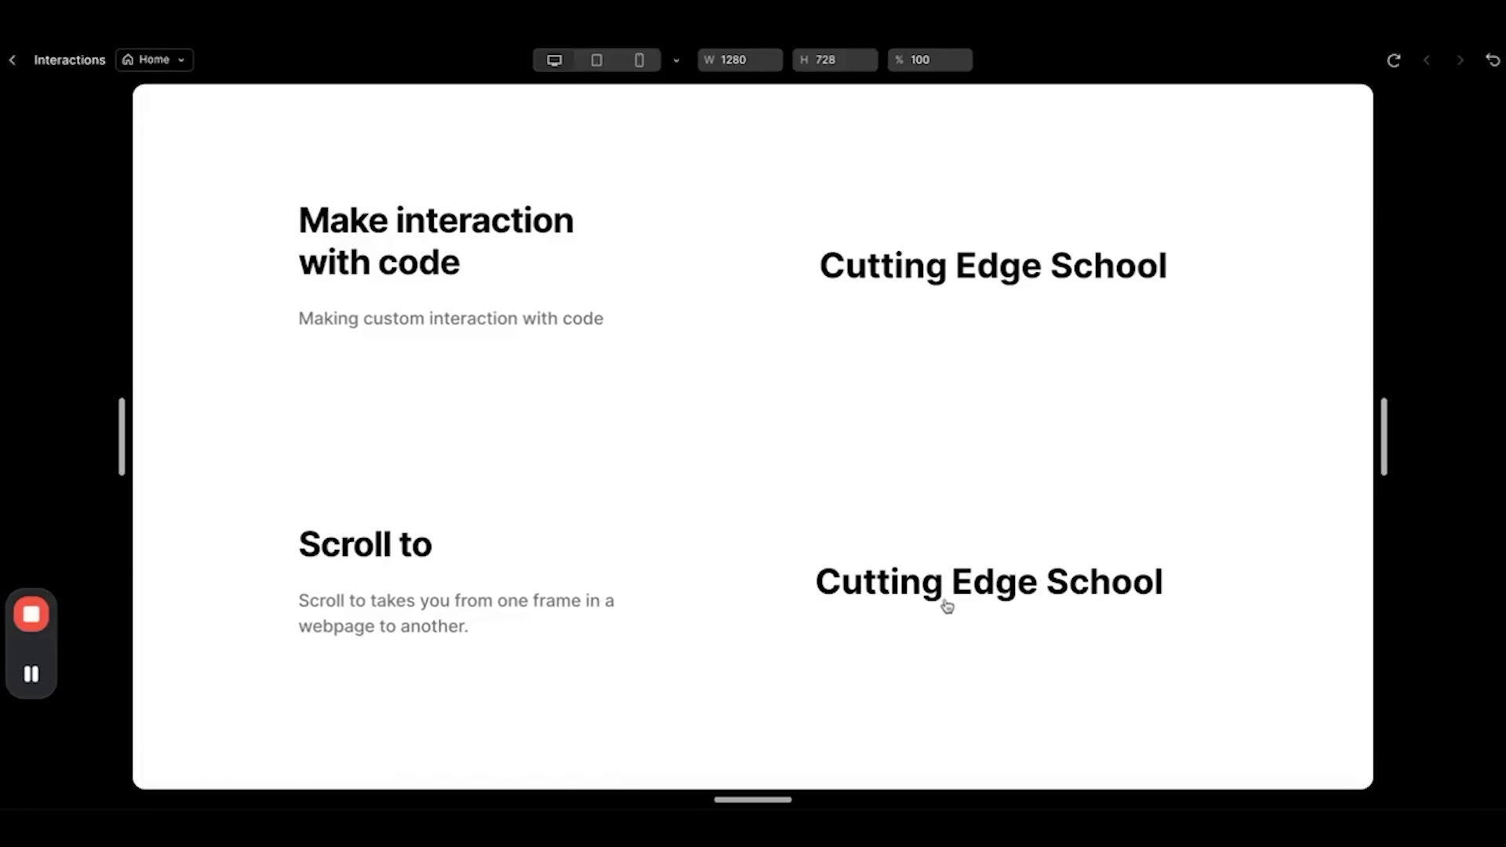
{"action": "left_click", "coordinate": [990, 585]}
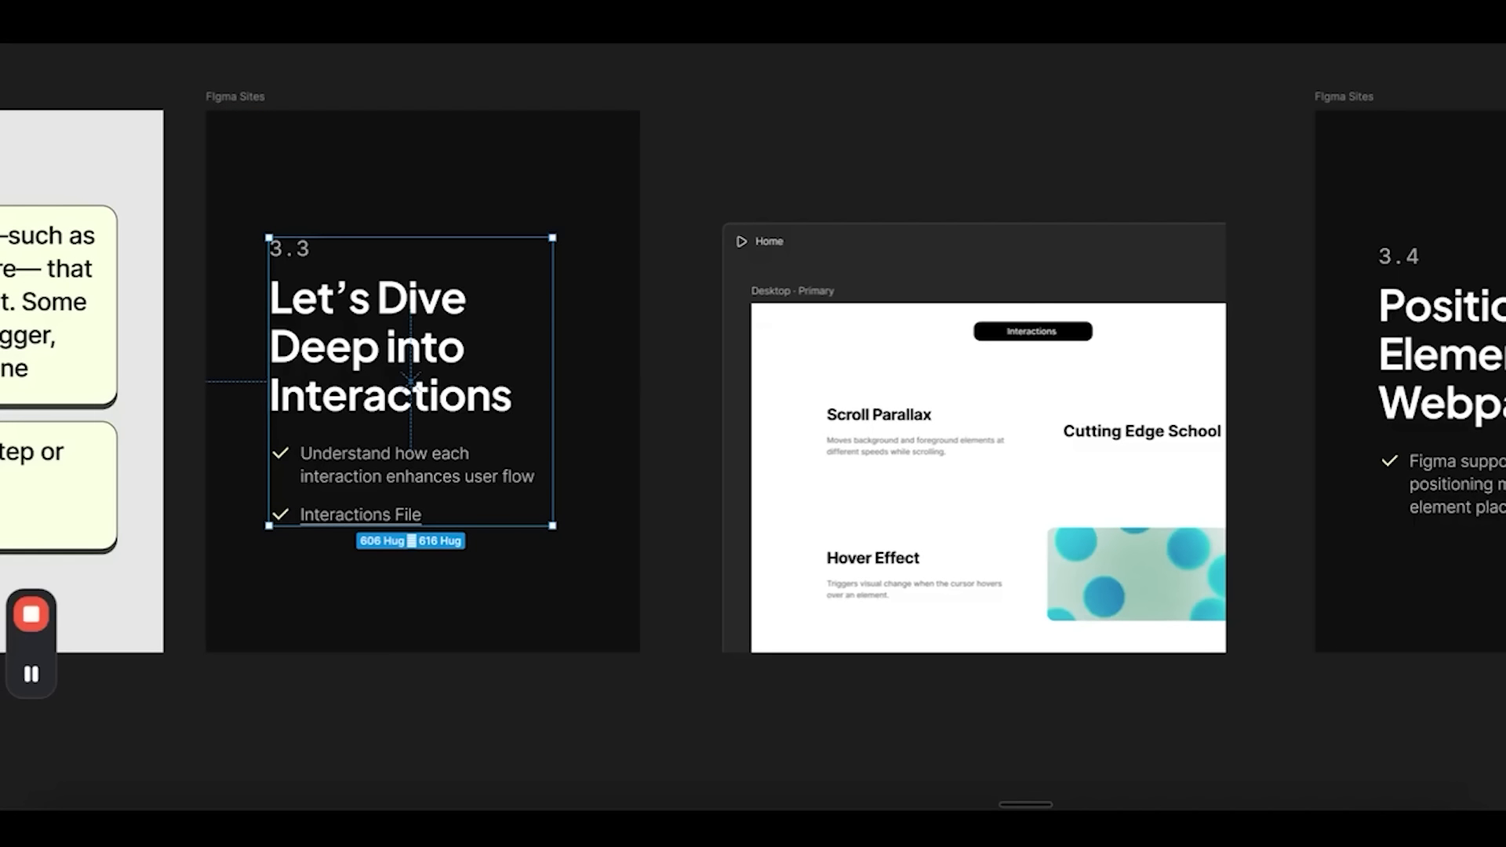
Back in the lesson slides, select slide 3.4 "Position Elements in a Webpage" and examine its Relative, Absolute, Fixed and Sticky position options
{"action": "scroll", "coordinate": [307, 87], "scroll_direction": "down", "scroll_amount": 2}
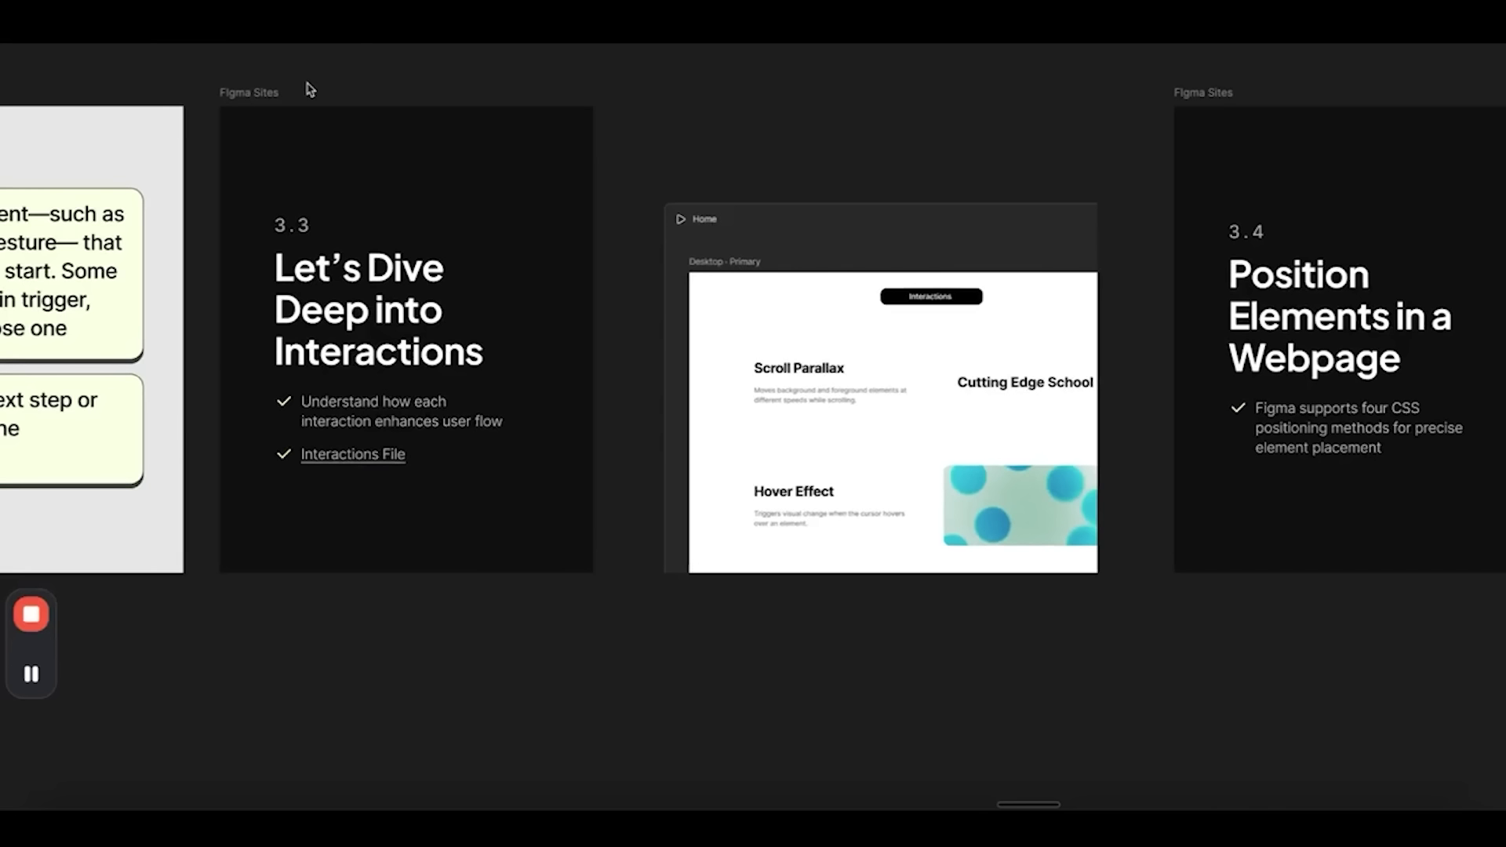
{"action": "scroll", "coordinate": [307, 88], "scroll_direction": "right", "scroll_amount": 10}
{"action": "scroll", "coordinate": [308, 88], "scroll_direction": "up", "scroll_amount": 2}
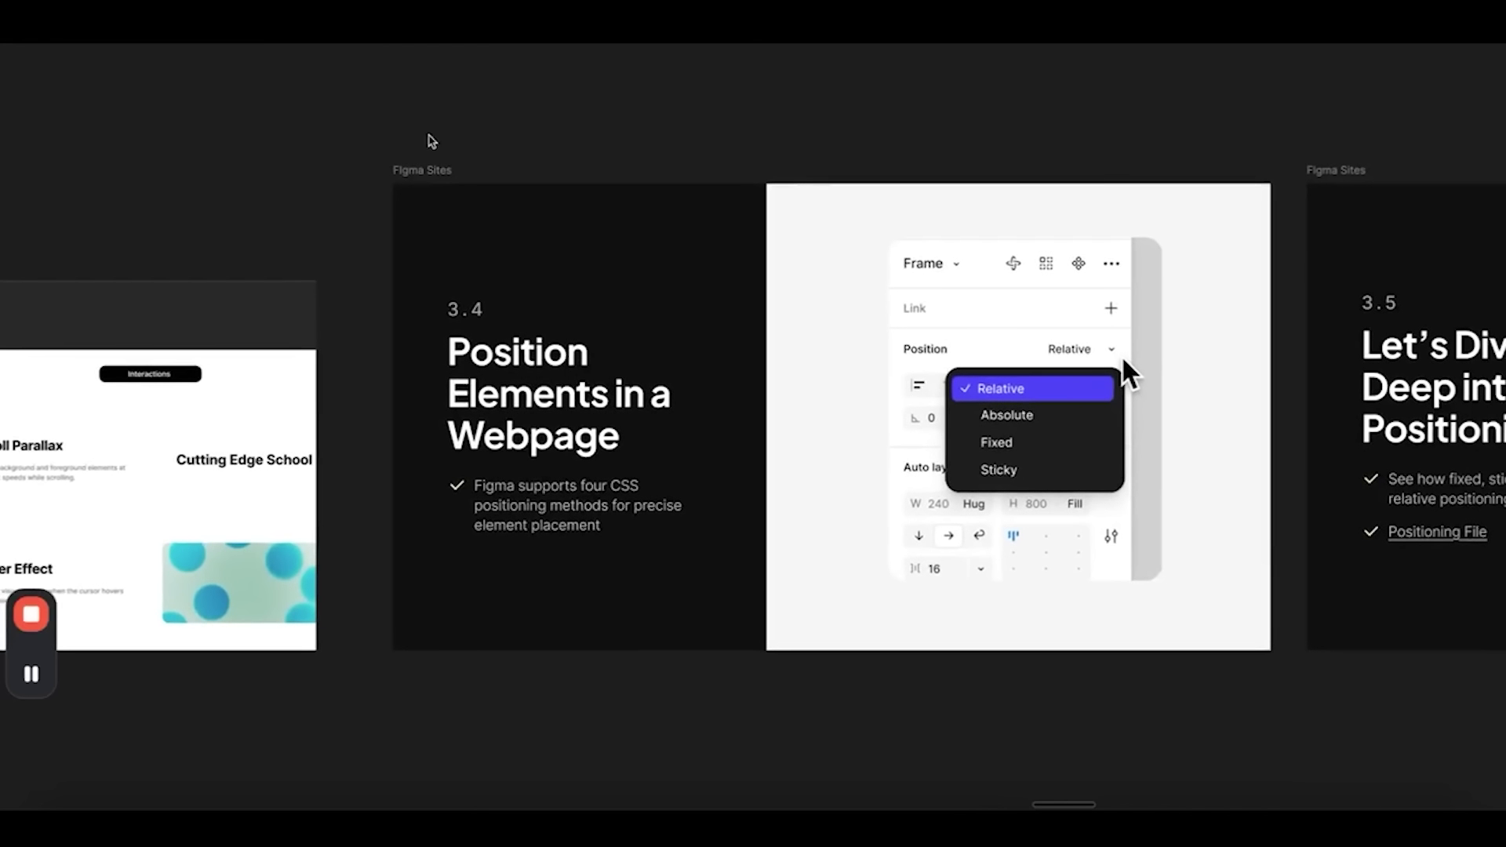
{"action": "left_click", "coordinate": [428, 168]}
{"action": "scroll", "coordinate": [988, 258], "scroll_direction": "up", "scroll_amount": 2}
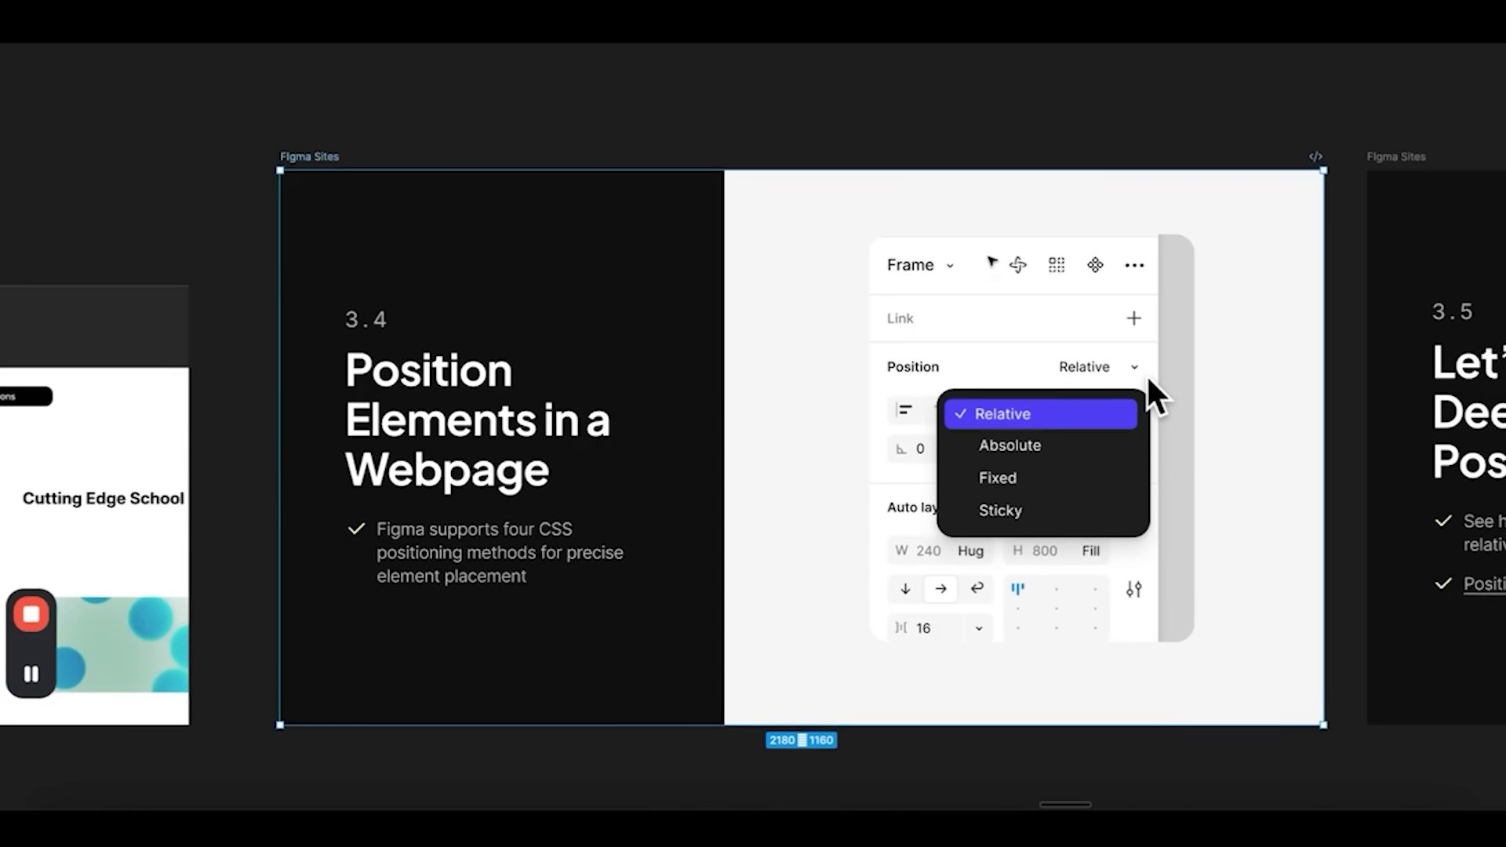
{"action": "scroll", "coordinate": [991, 261], "scroll_direction": "up", "scroll_amount": 2}
{"action": "scroll", "coordinate": [991, 261], "scroll_direction": "up", "scroll_amount": 1}
{"action": "scroll", "coordinate": [991, 261], "scroll_direction": "right", "scroll_amount": 1}
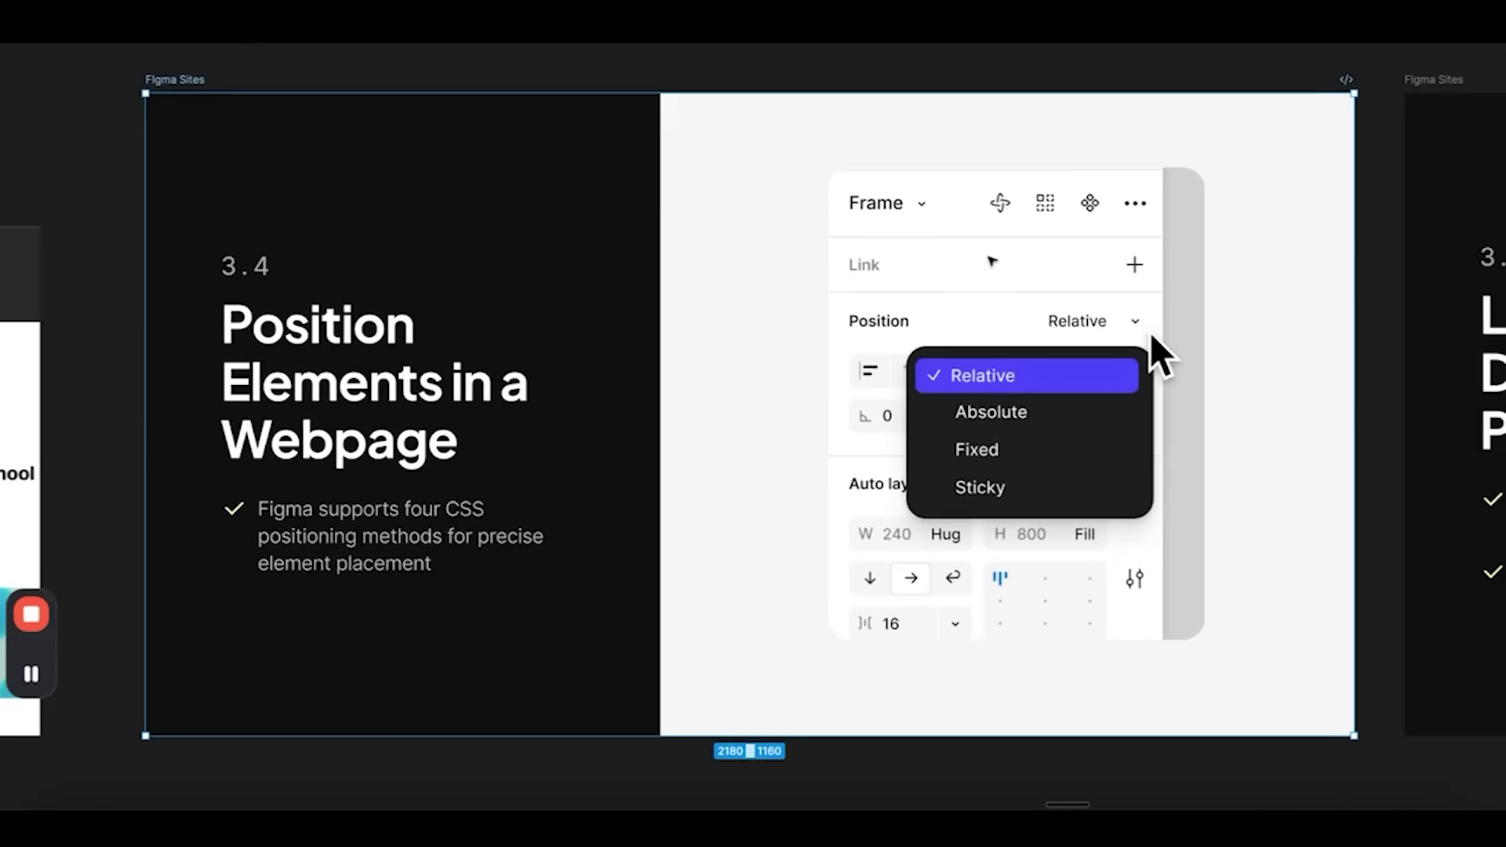